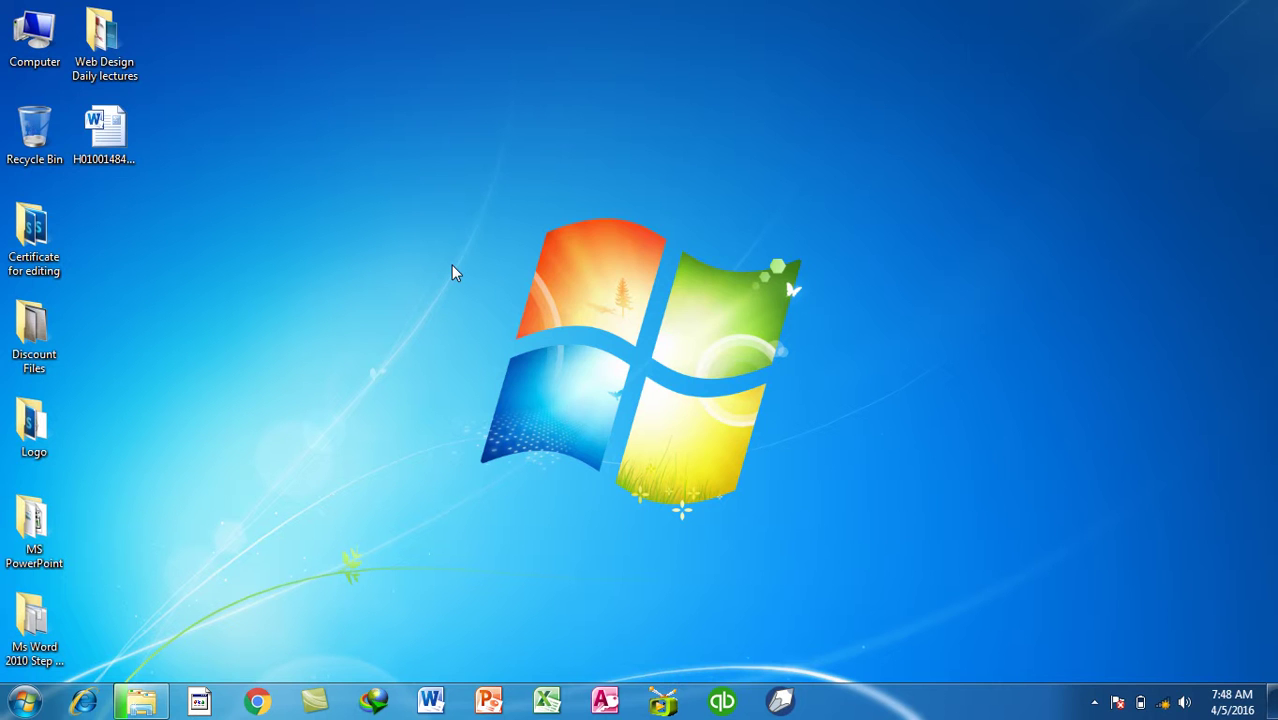
Step: Refresh the desktop and launch PowerPoint with the powerpnt Run command
{"action": "right_click", "coordinate": [474, 86]}
{"action": "left_click", "coordinate": [540, 135]}
{"action": "key", "text": "super+r"}
{"action": "type", "text": "pOWERPNT"}
{"action": "key", "text": "Return"}
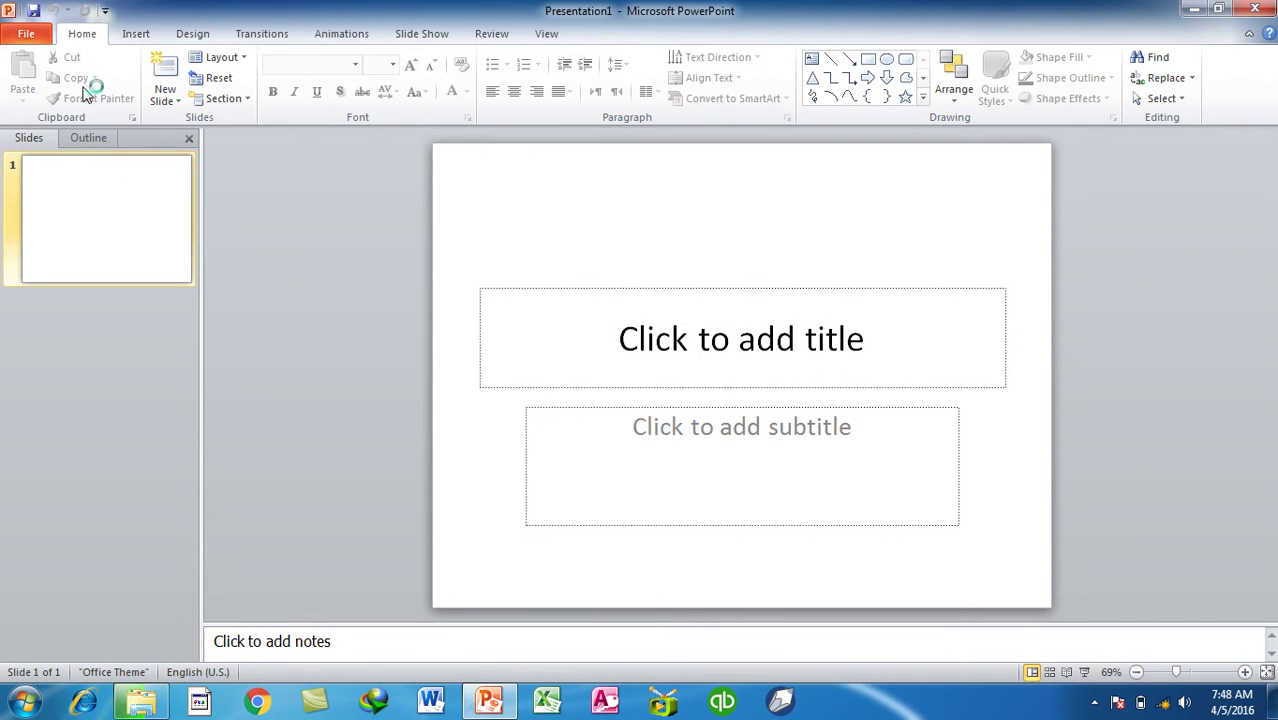
Step: Open 1st lecture.pptx from the File tab's recent presentations list
{"action": "left_click", "coordinate": [26, 33]}
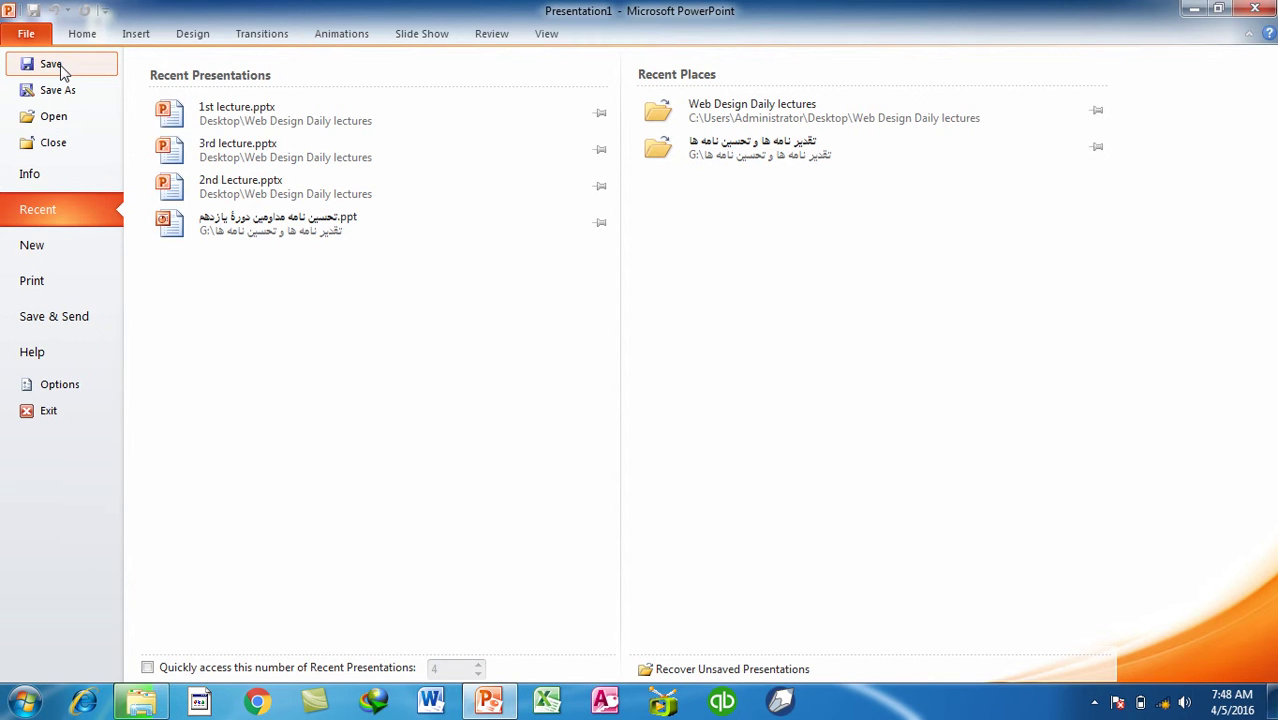
{"action": "left_click", "coordinate": [81, 171]}
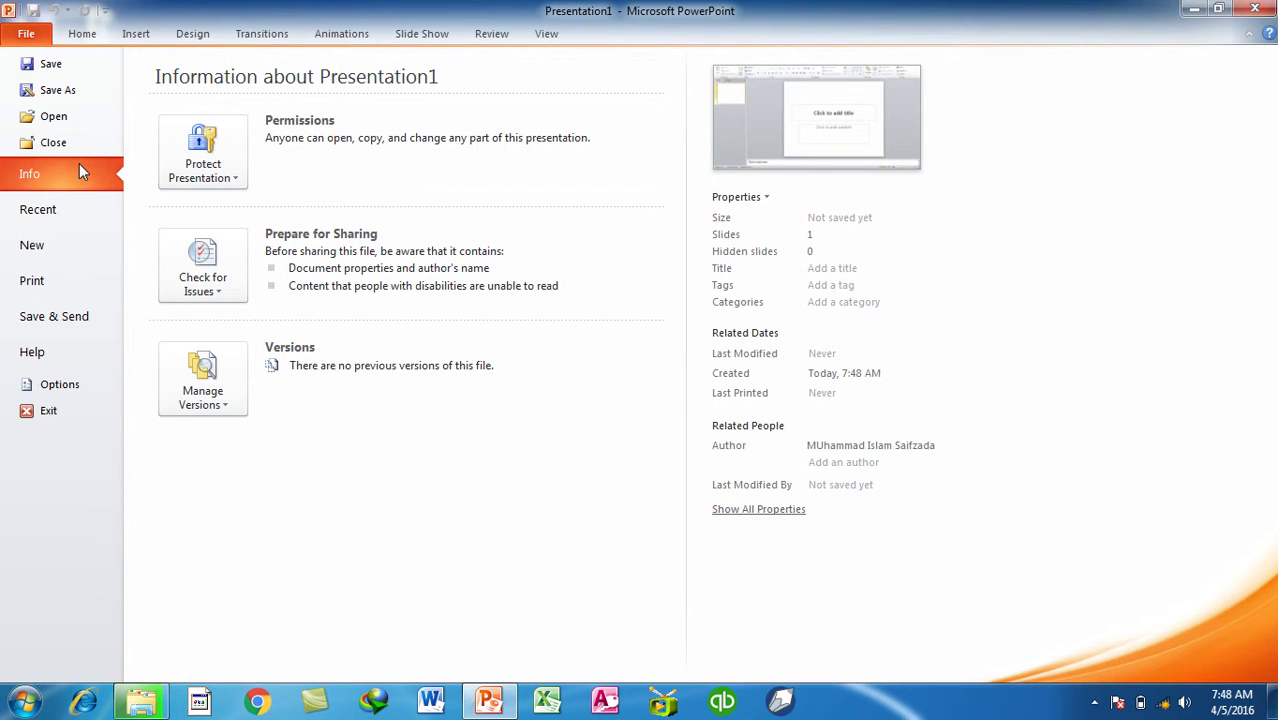
{"action": "left_click", "coordinate": [38, 214]}
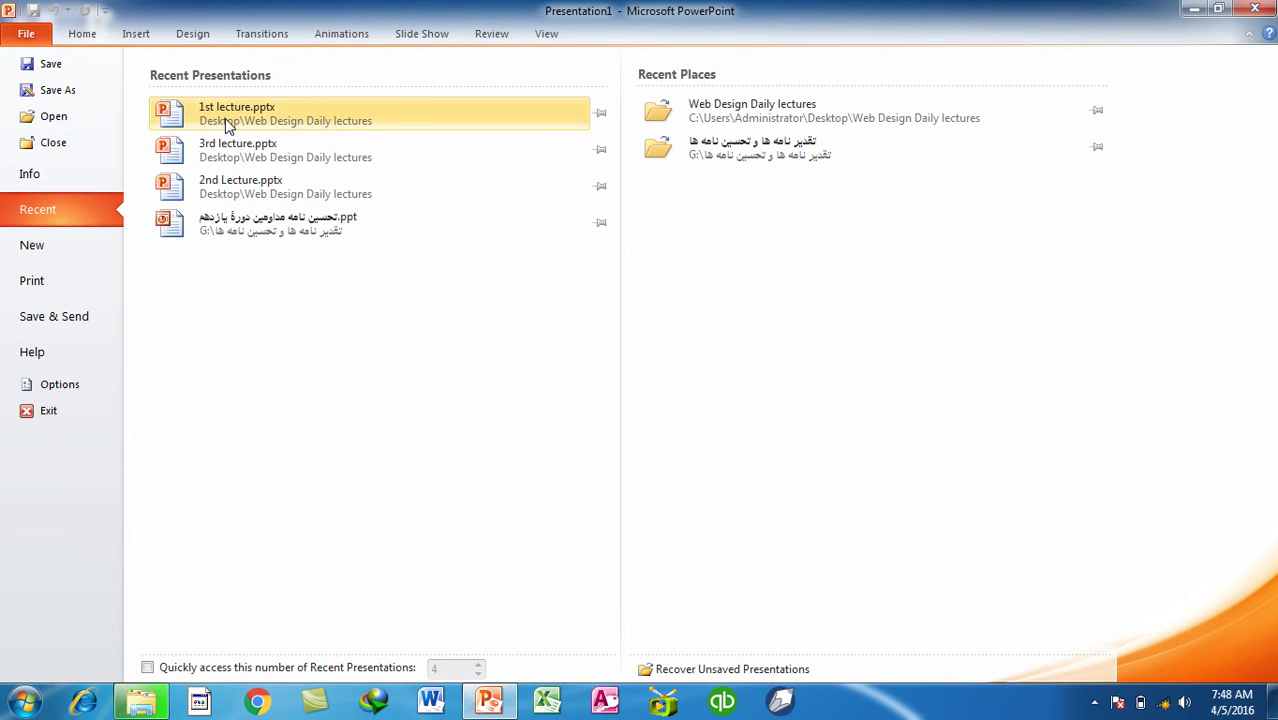
{"action": "left_click", "coordinate": [218, 112]}
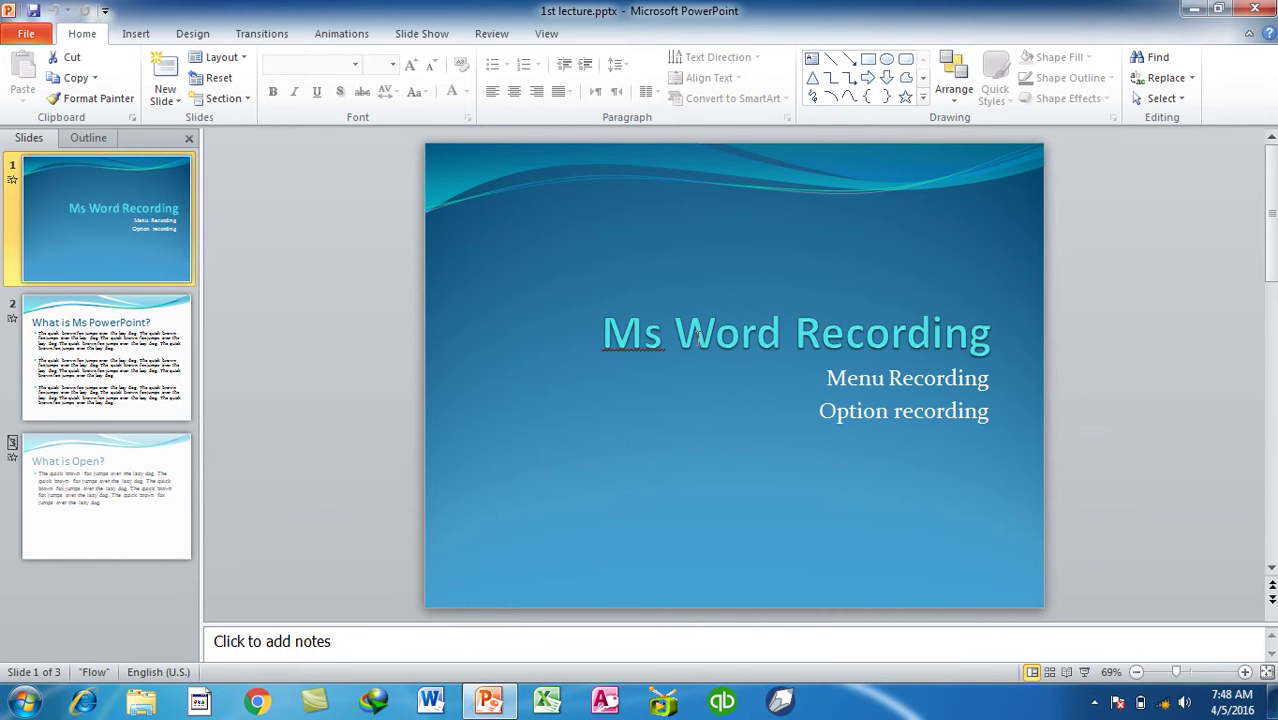
Step: Replace the misspelled 'Ms' with 'MS' in the title, then show the File Info page
{"action": "right_click", "coordinate": [630, 340]}
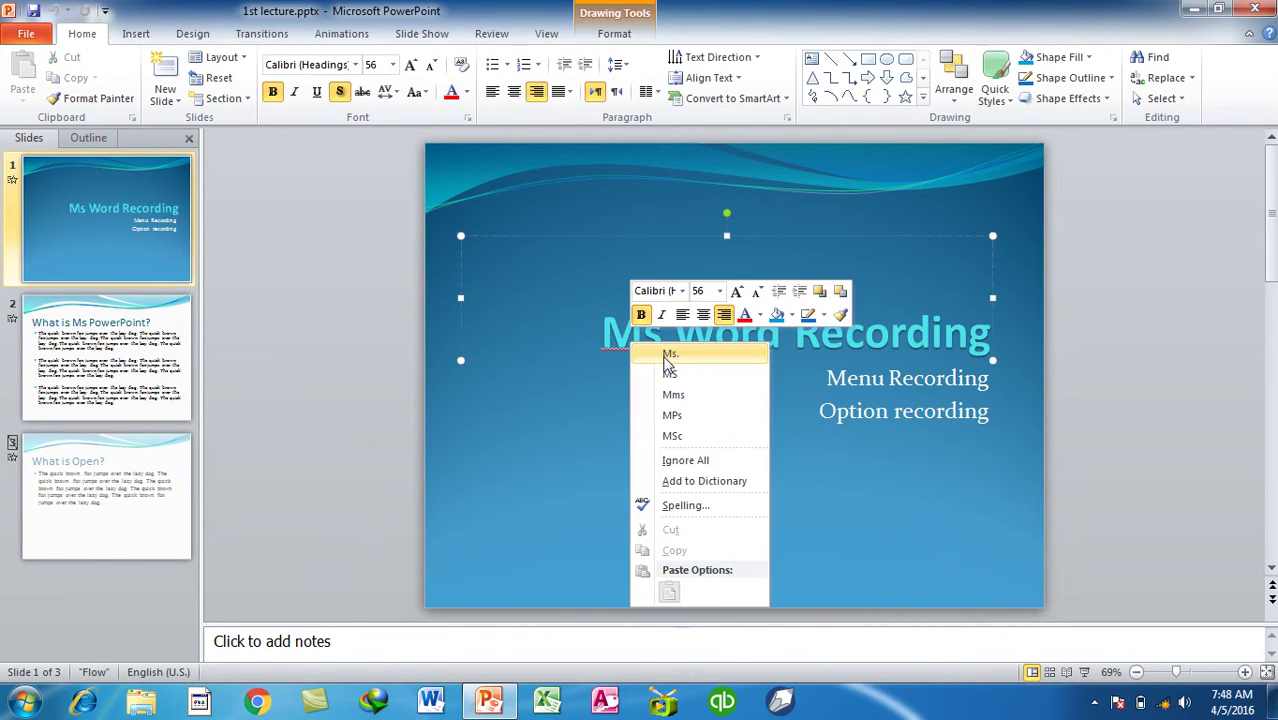
{"action": "left_click", "coordinate": [669, 373]}
{"action": "left_click", "coordinate": [253, 246]}
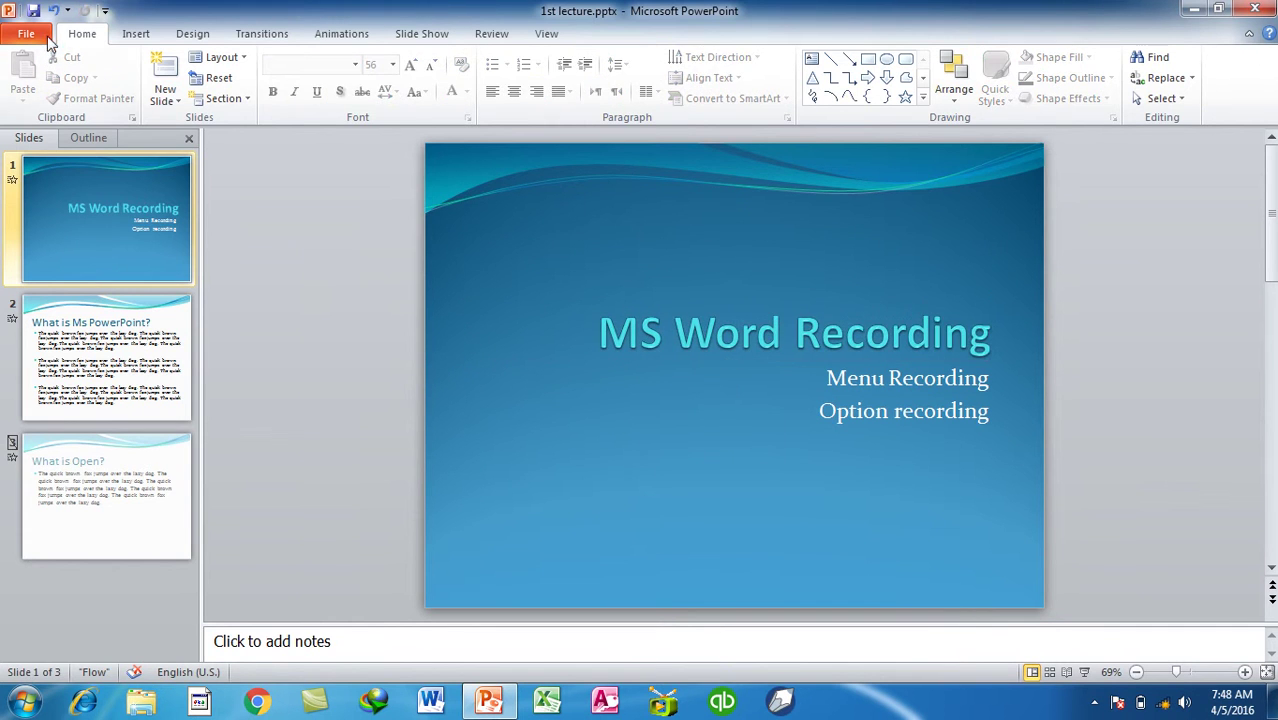
{"action": "left_click", "coordinate": [27, 34]}
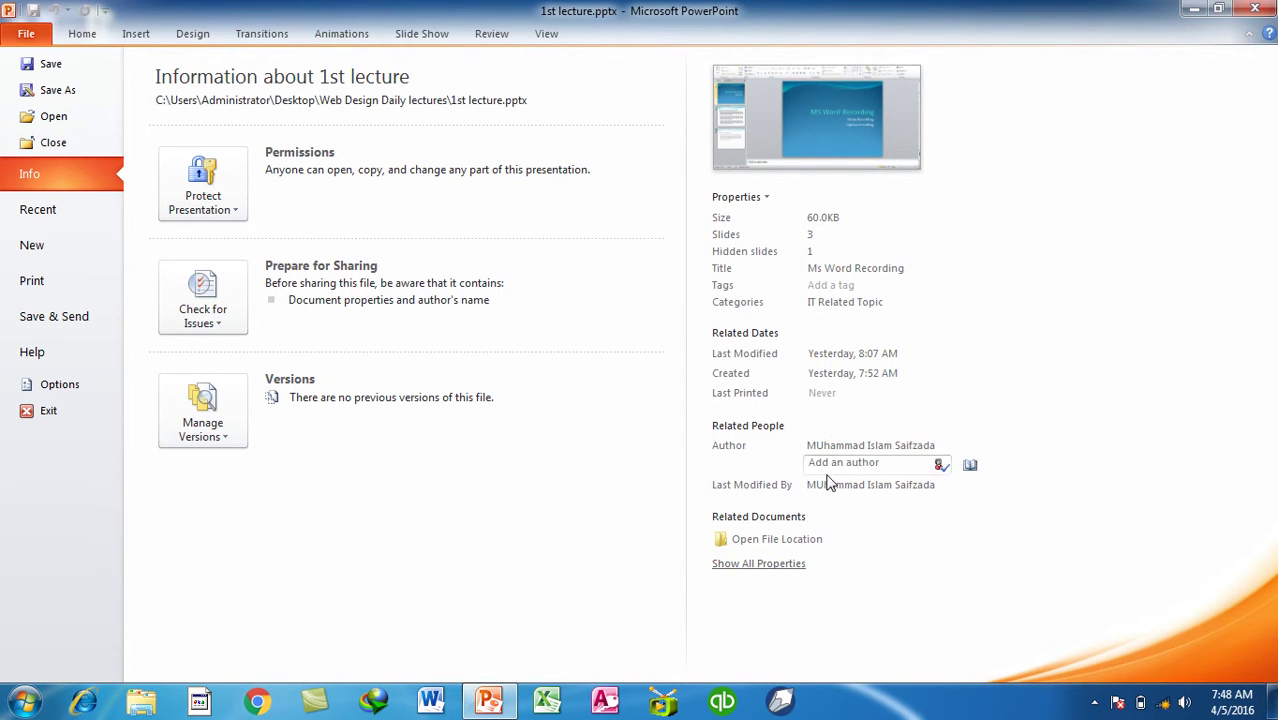
{"action": "left_click", "coordinate": [224, 203]}
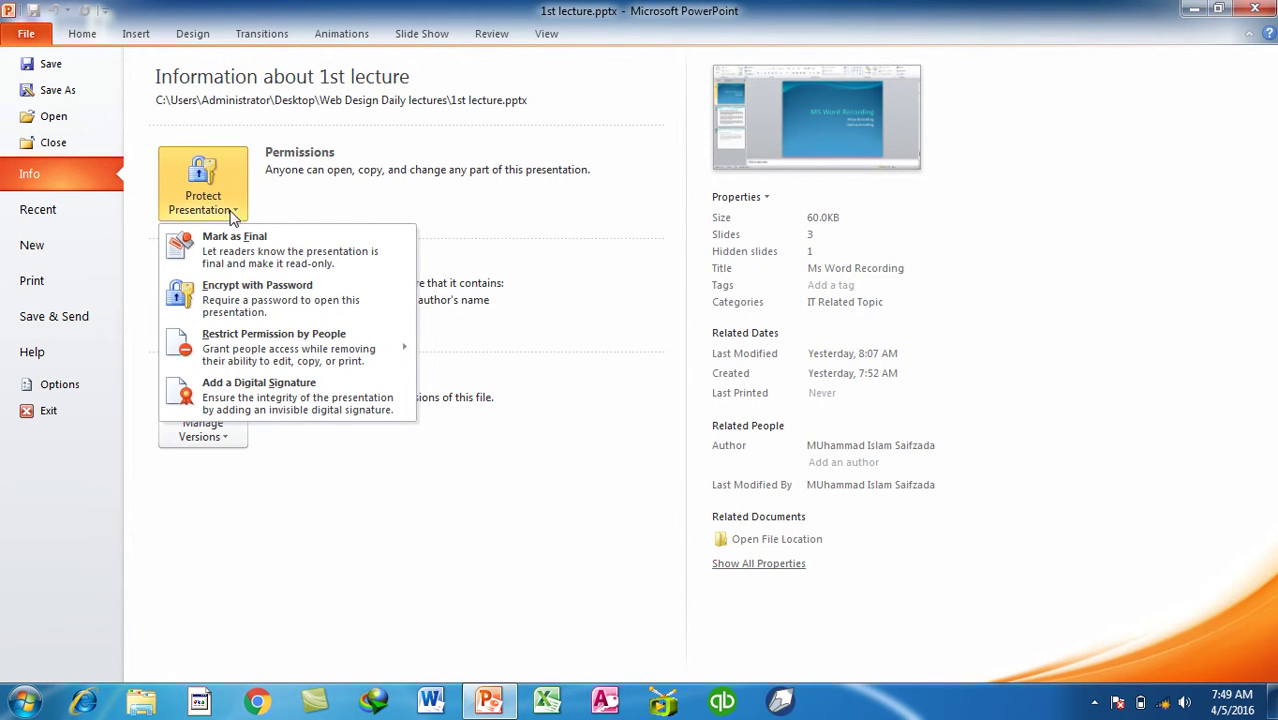
{"action": "left_click", "coordinate": [231, 216]}
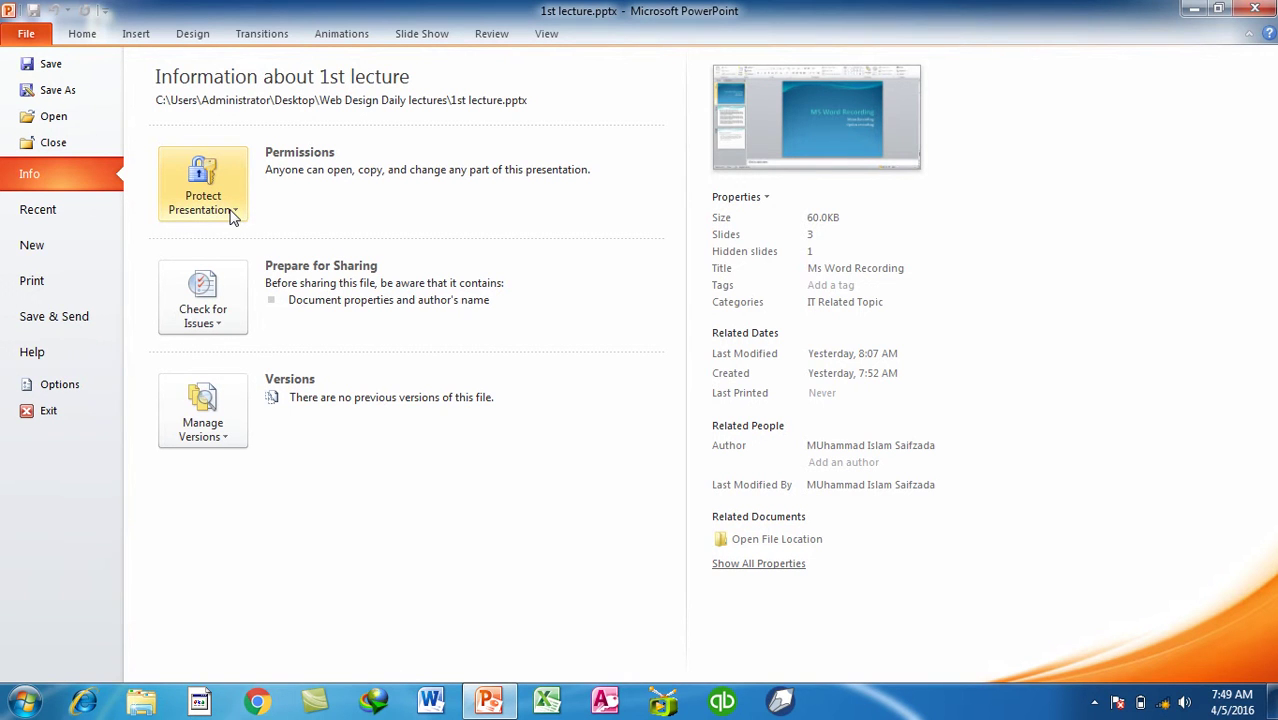
Step: Launch Excel with the excel Run command and view Book1's Info page
{"action": "key", "text": "super+r"}
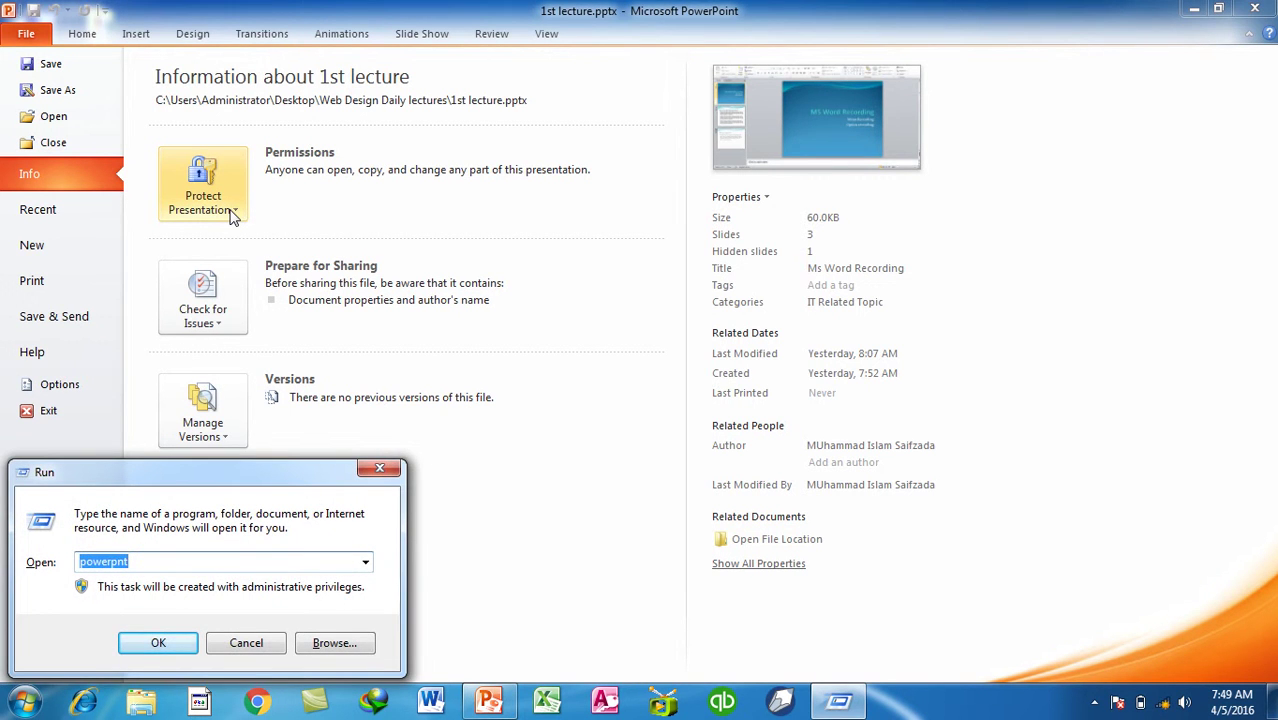
{"action": "type", "text": "eXCEL"}
{"action": "key", "text": "Return"}
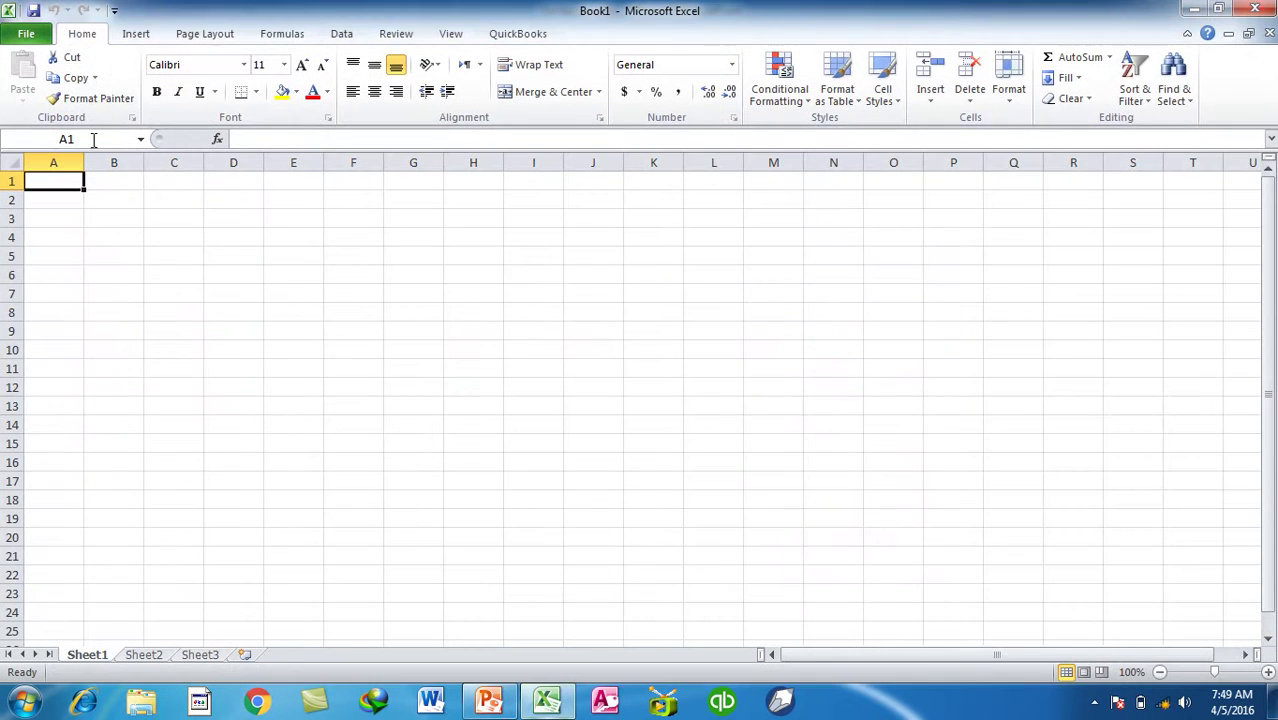
{"action": "left_click", "coordinate": [26, 33]}
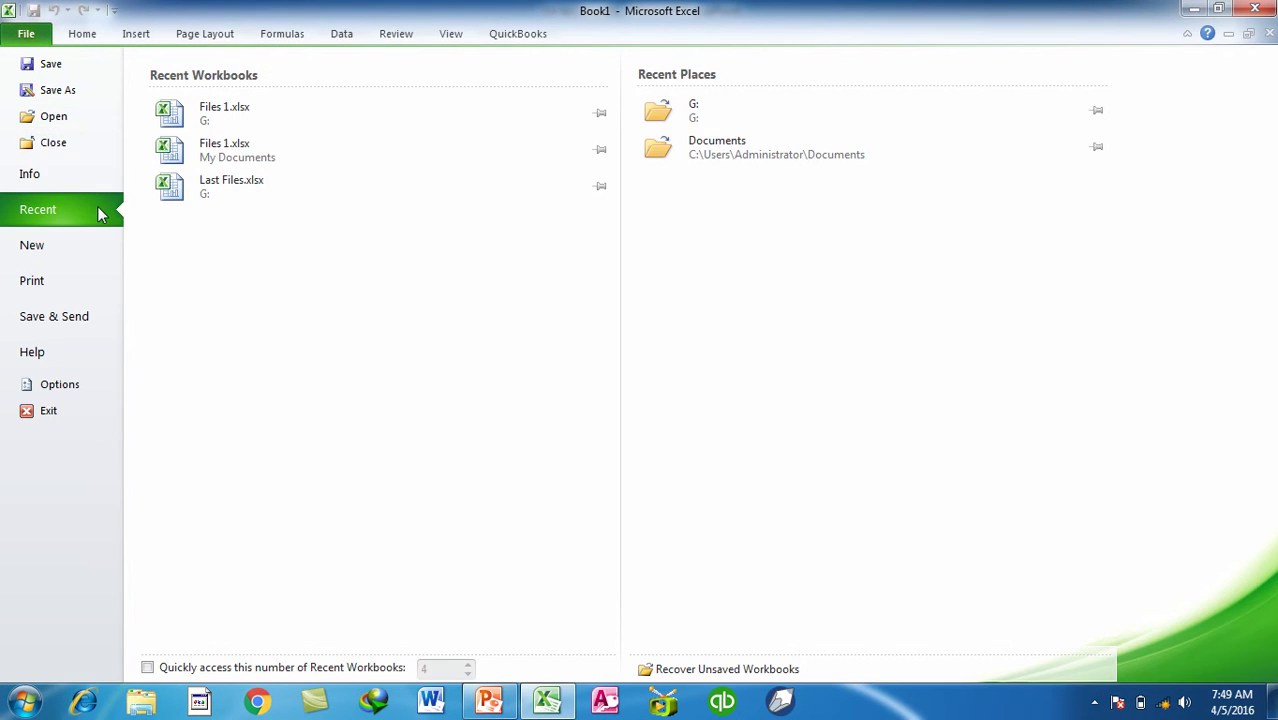
{"action": "left_click", "coordinate": [86, 176]}
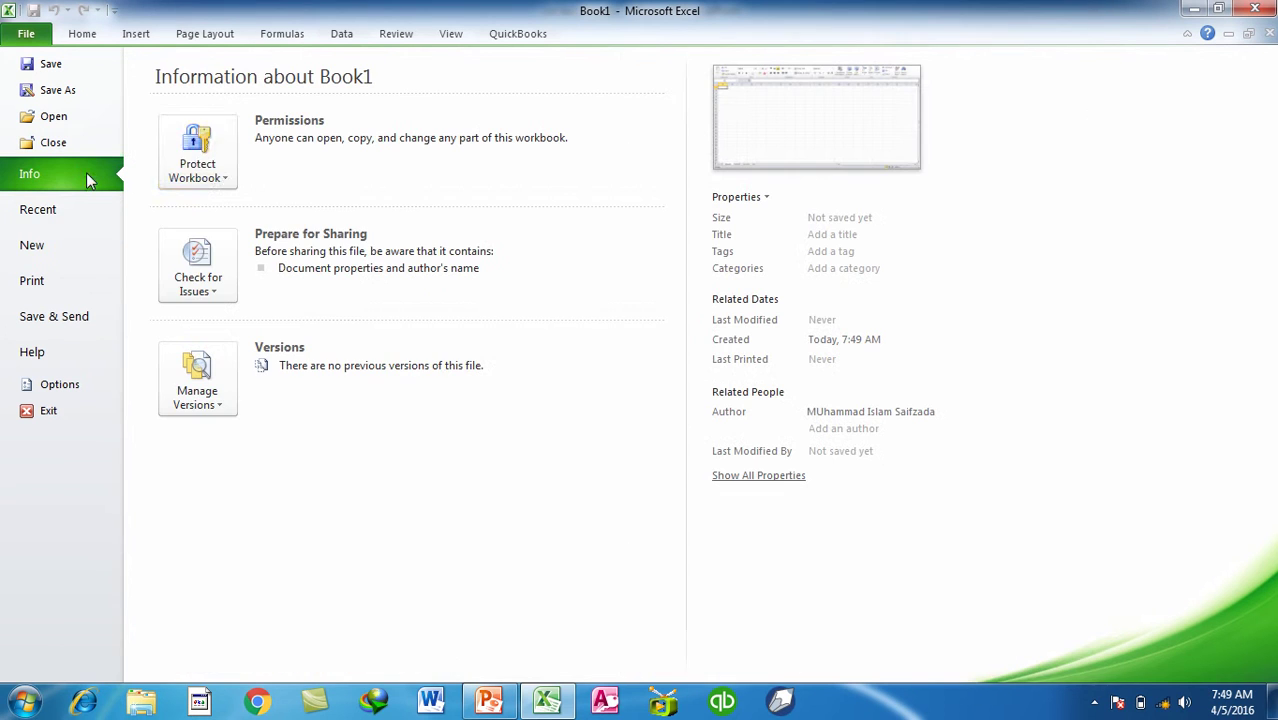
Step: Review the Protect Workbook options, opening and closing the menu several times
{"action": "left_click", "coordinate": [223, 179]}
{"action": "left_click", "coordinate": [223, 177]}
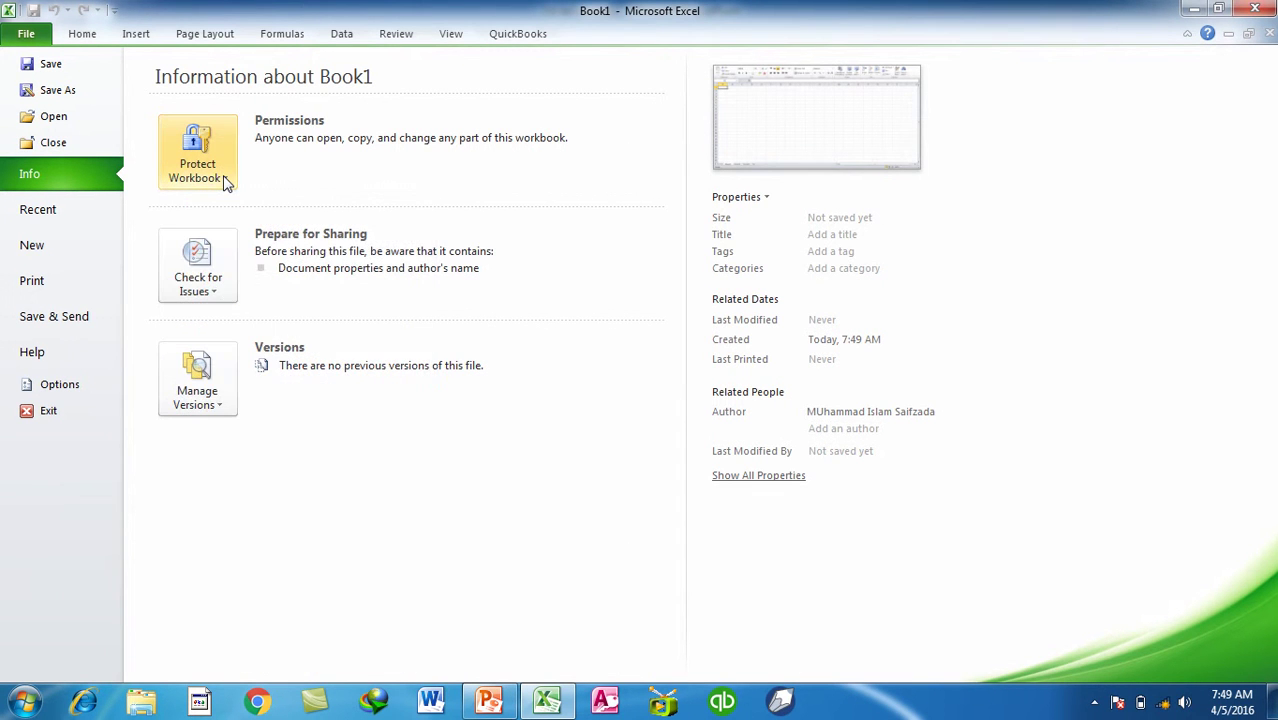
{"action": "left_click", "coordinate": [224, 180]}
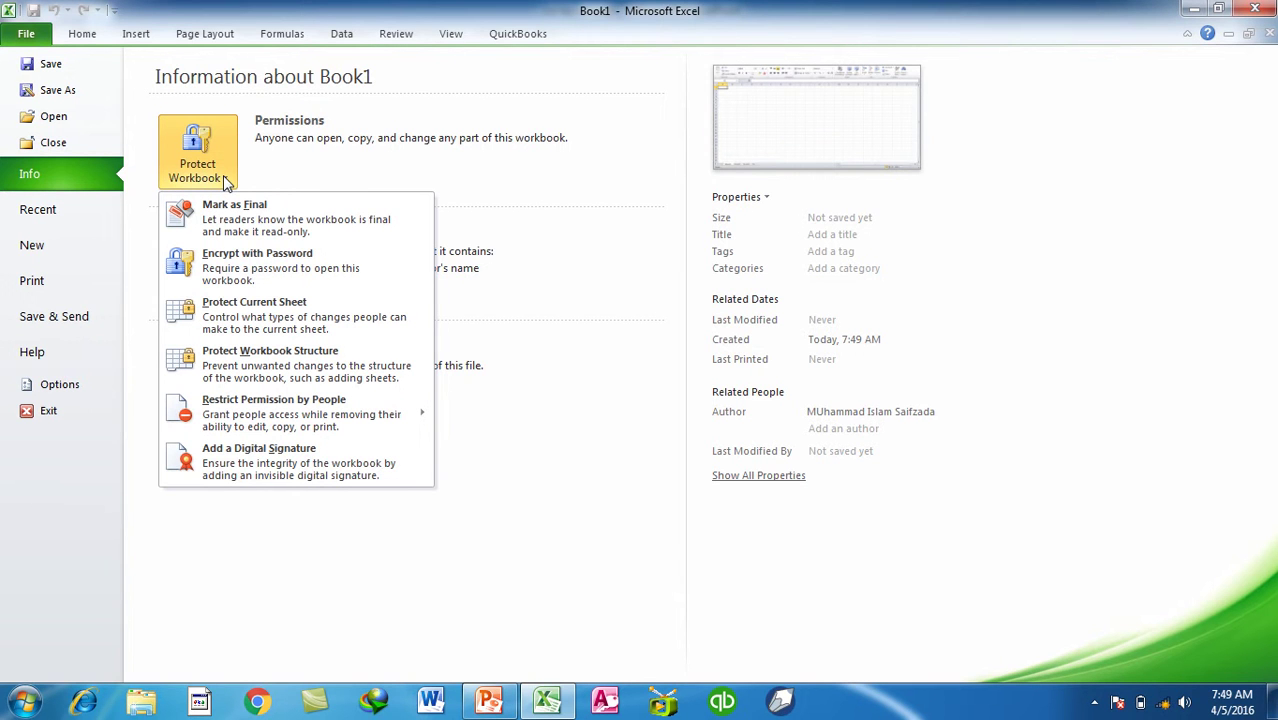
{"action": "left_click", "coordinate": [223, 177]}
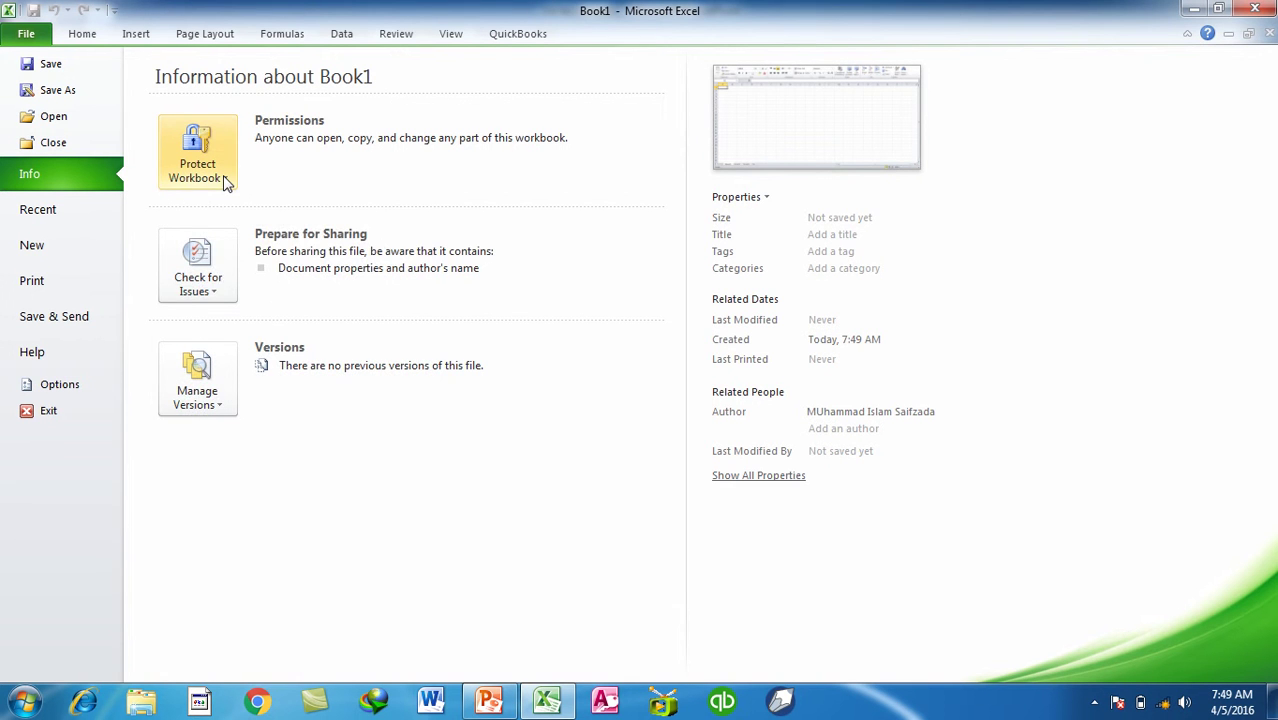
{"action": "left_click", "coordinate": [224, 180]}
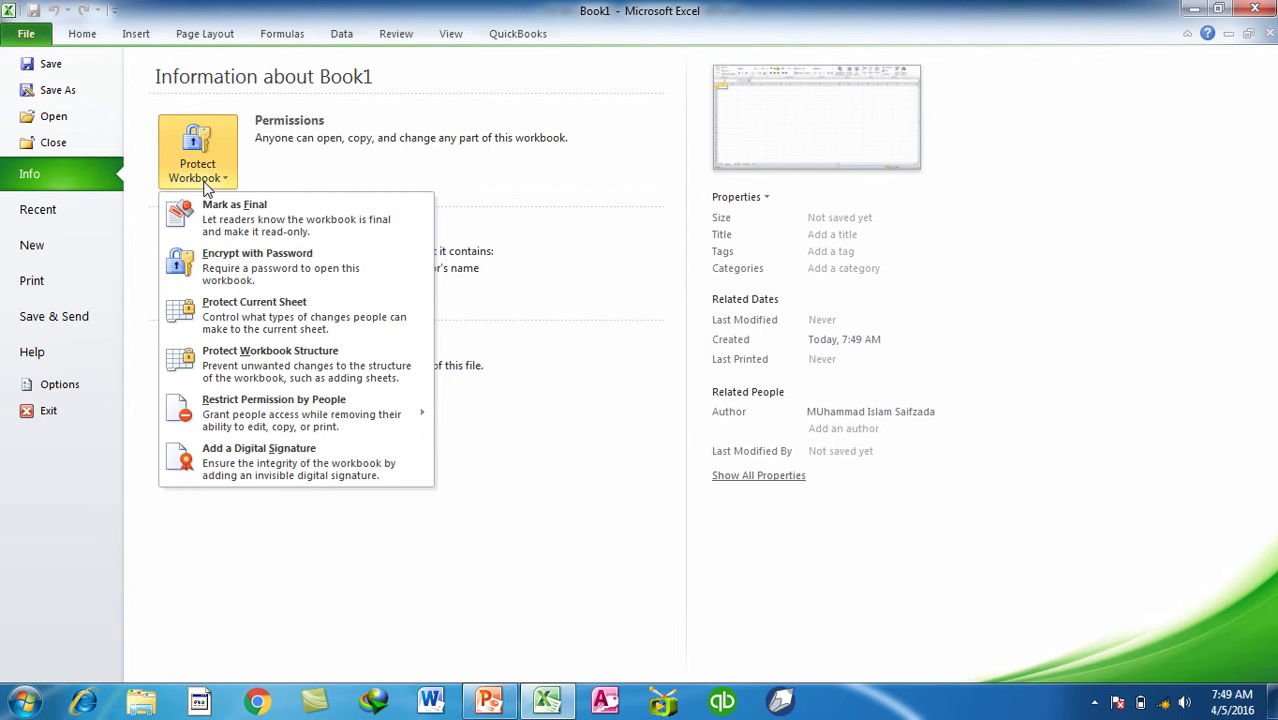
{"action": "left_click", "coordinate": [205, 182]}
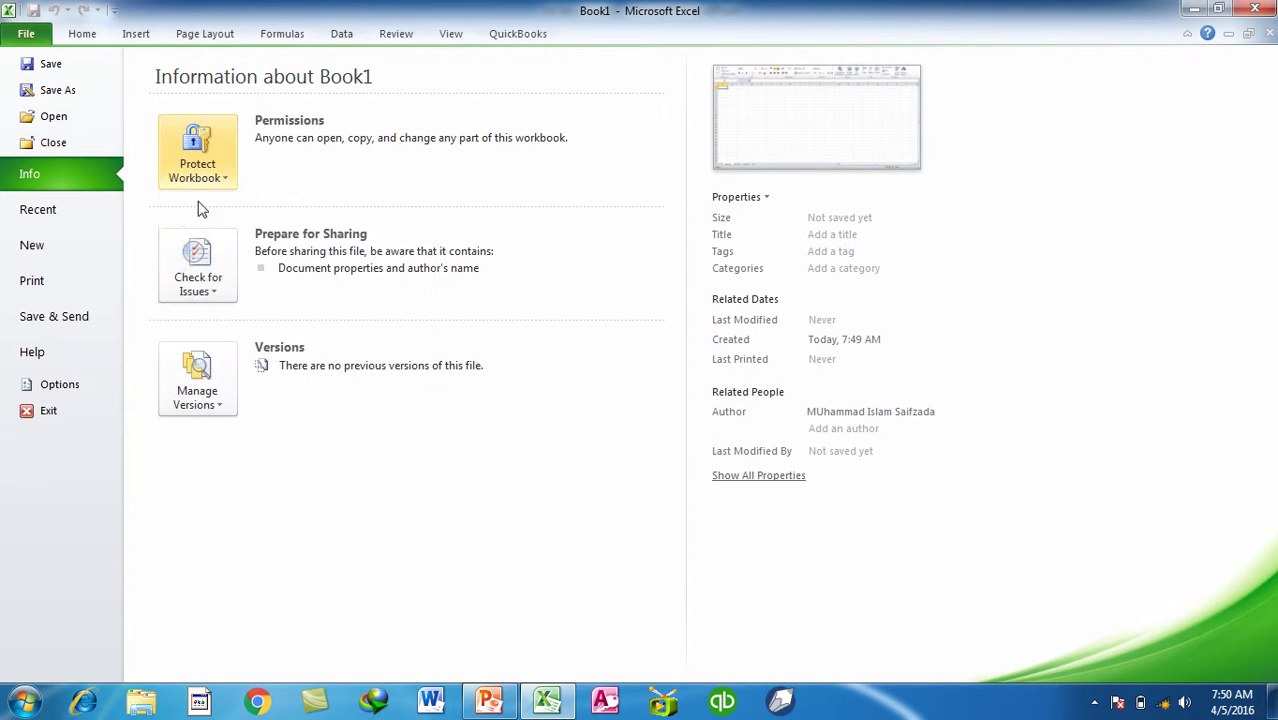
Step: Show the Check for Issues options in Excel and then in 1st lecture
{"action": "left_click", "coordinate": [194, 287]}
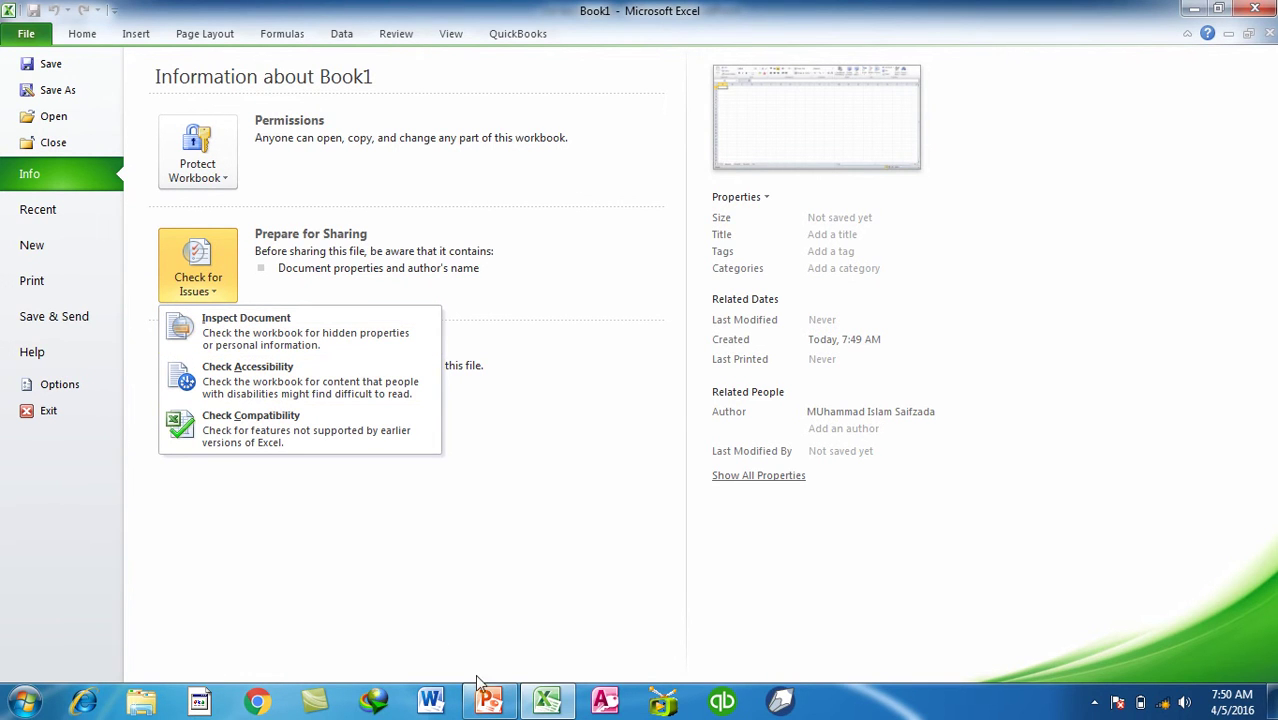
{"action": "left_click", "coordinate": [486, 695]}
{"action": "left_click", "coordinate": [238, 330]}
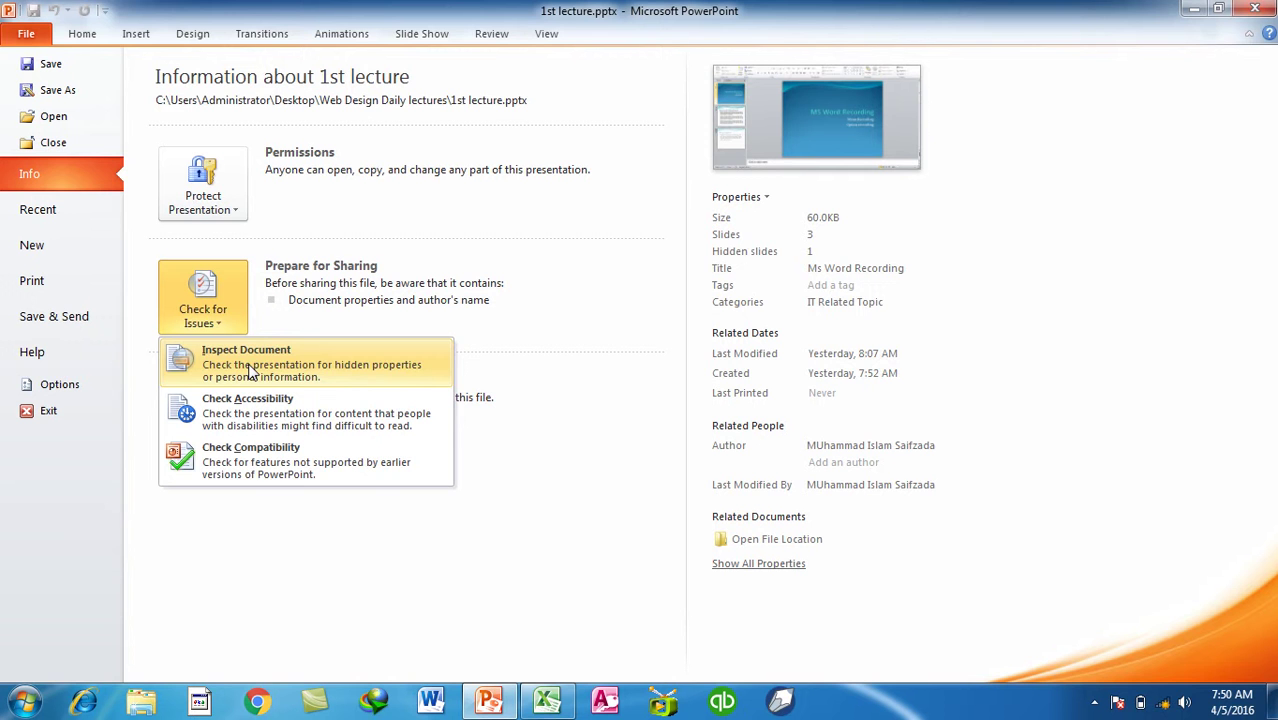
Step: Close the Excel window, glance at Protect Presentation, and return to 1st lecture's slides
{"action": "left_click", "coordinate": [545, 678]}
{"action": "left_click", "coordinate": [1255, 9]}
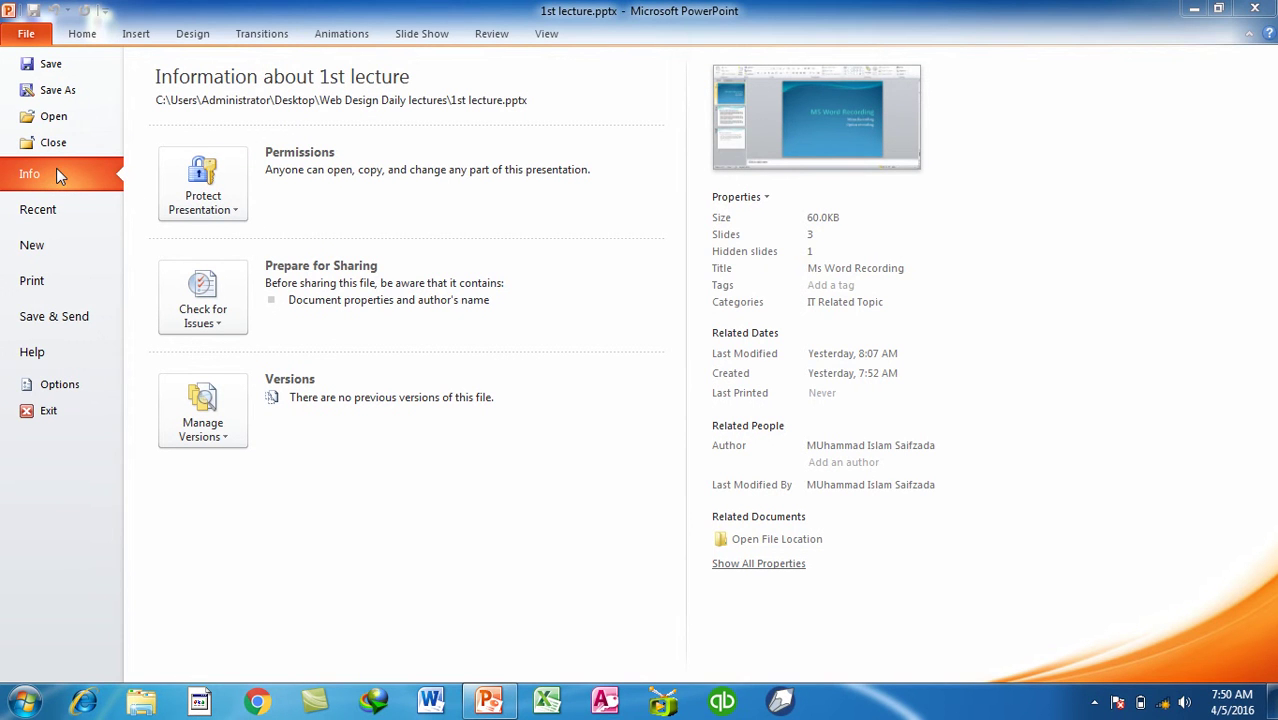
{"action": "left_click", "coordinate": [199, 204]}
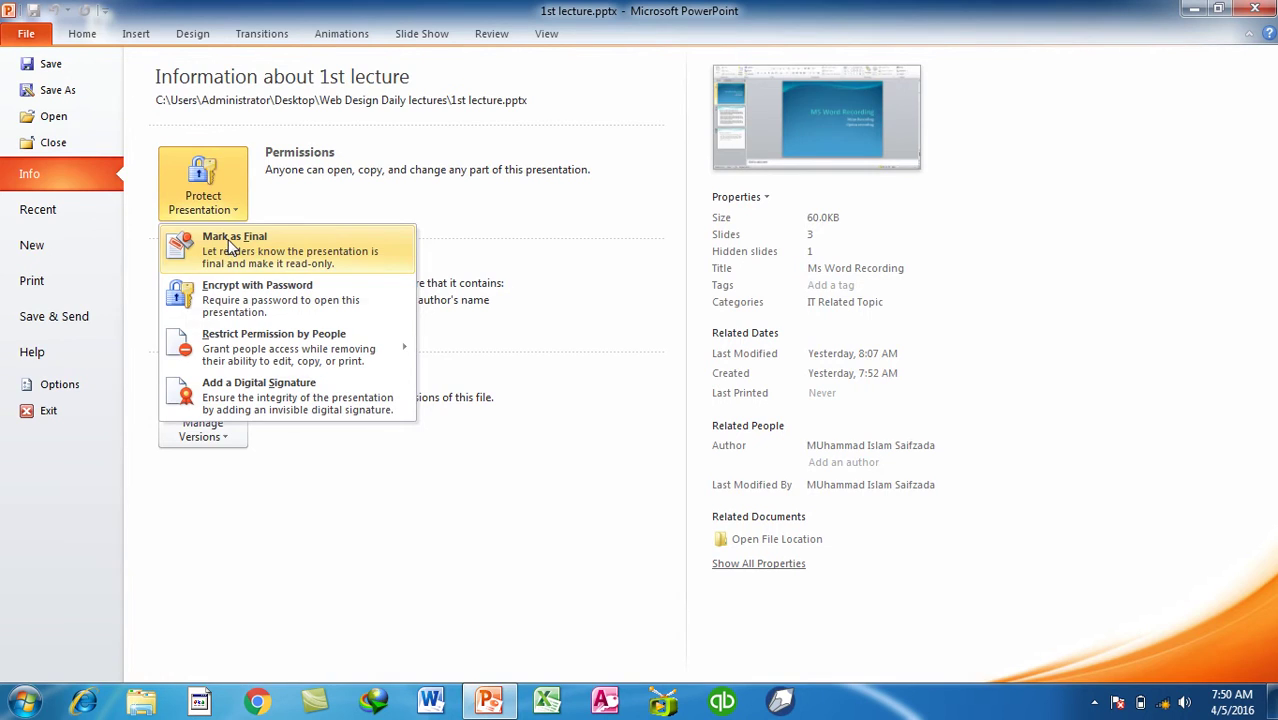
{"action": "key", "text": "Escape"}
{"action": "key", "text": "Escape"}
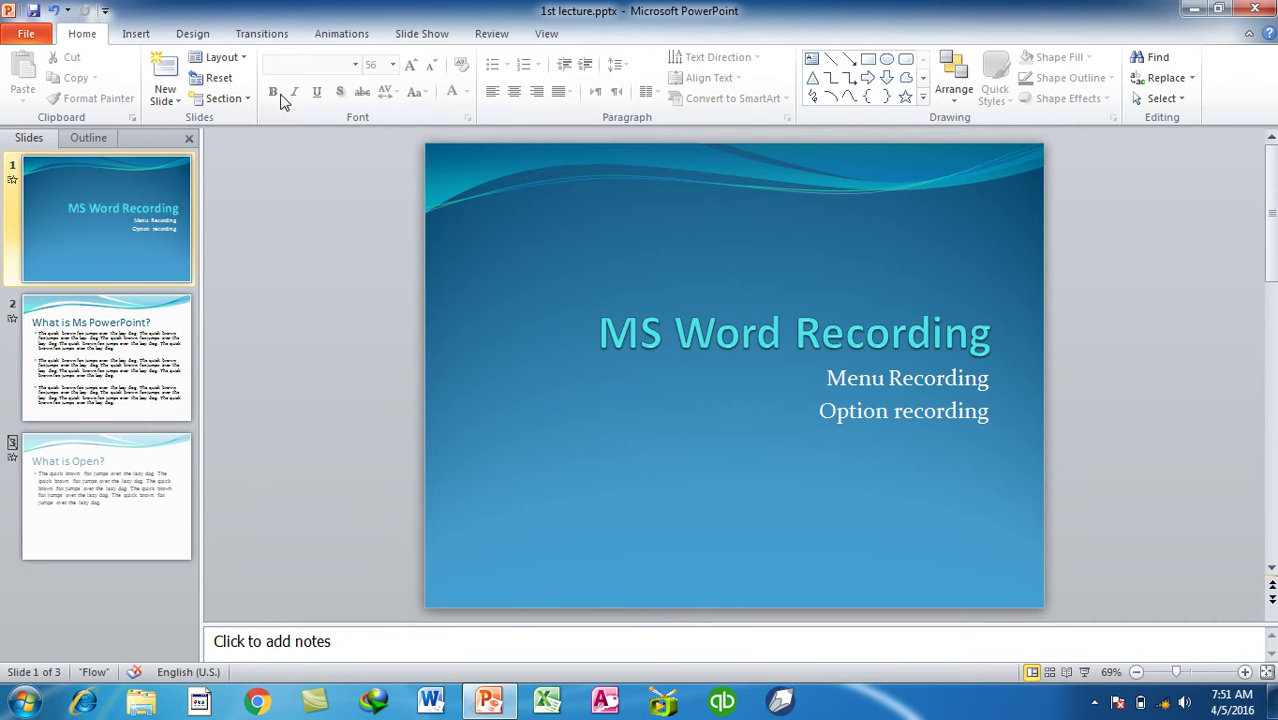
Step: Mark 1st lecture as final via Protect Presentation, confirming both prompts
{"action": "left_click", "coordinate": [42, 36]}
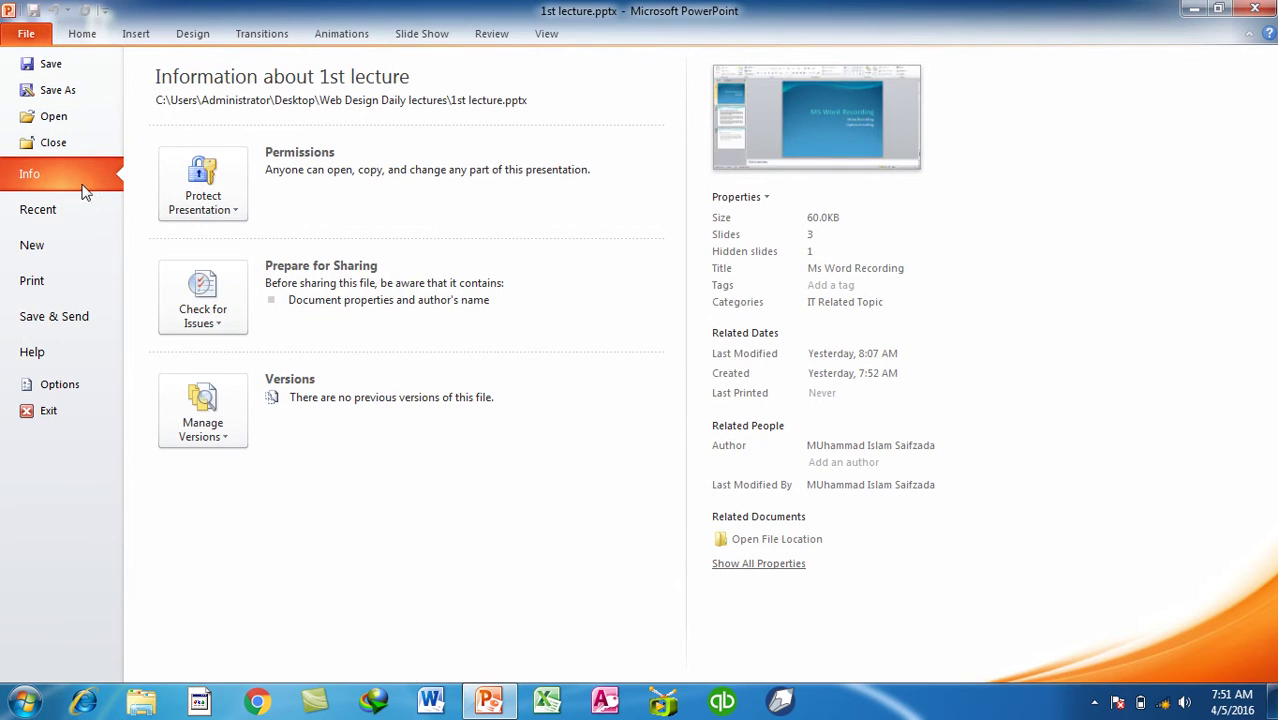
{"action": "left_click", "coordinate": [239, 214]}
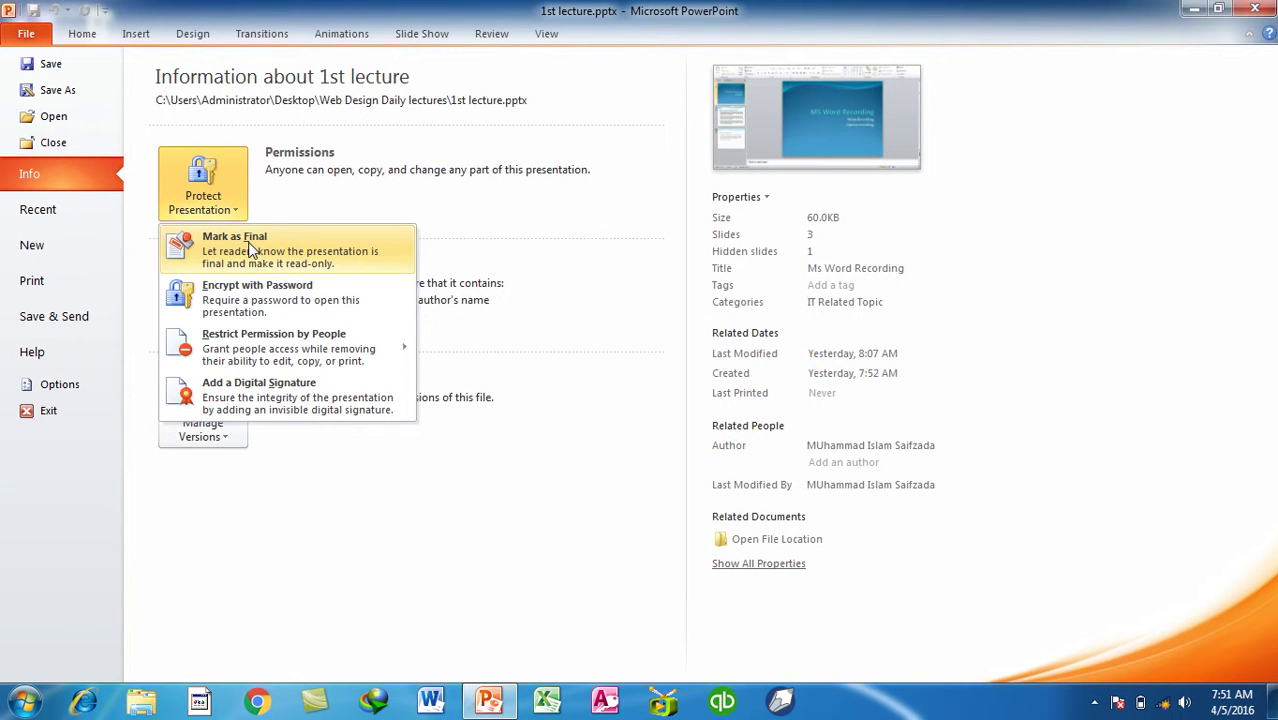
{"action": "left_click", "coordinate": [251, 248]}
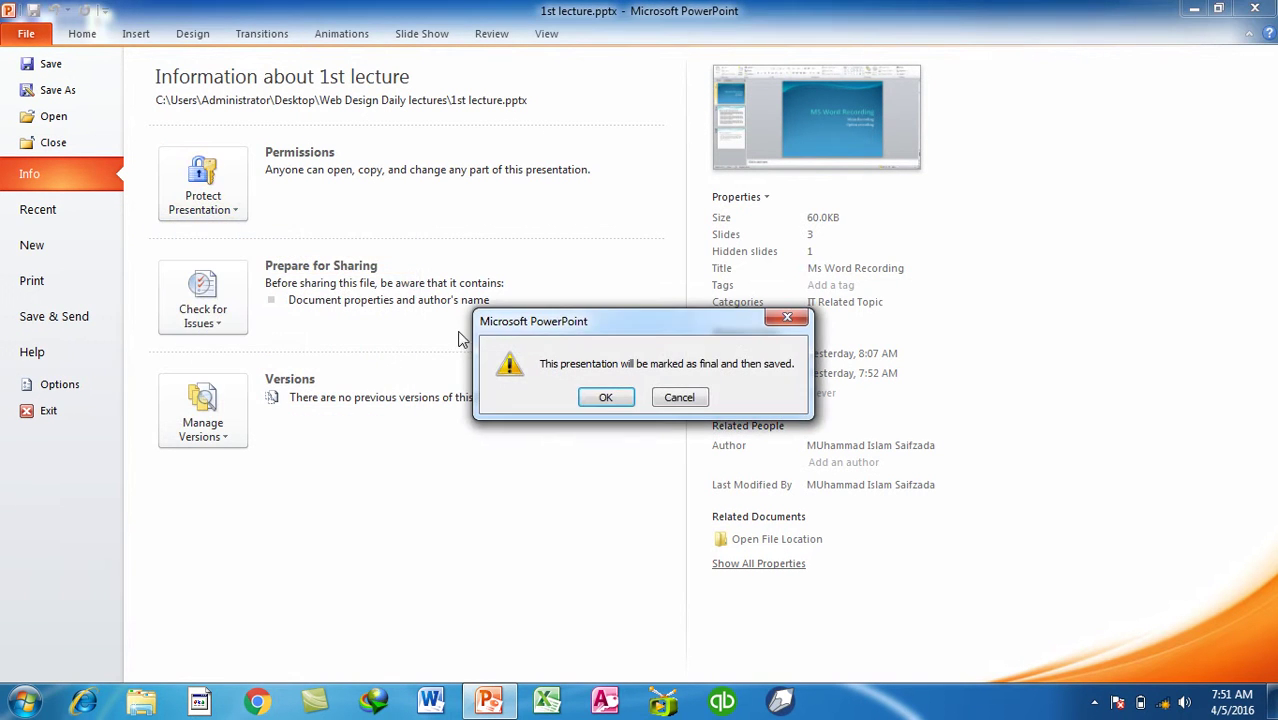
{"action": "left_click", "coordinate": [604, 396]}
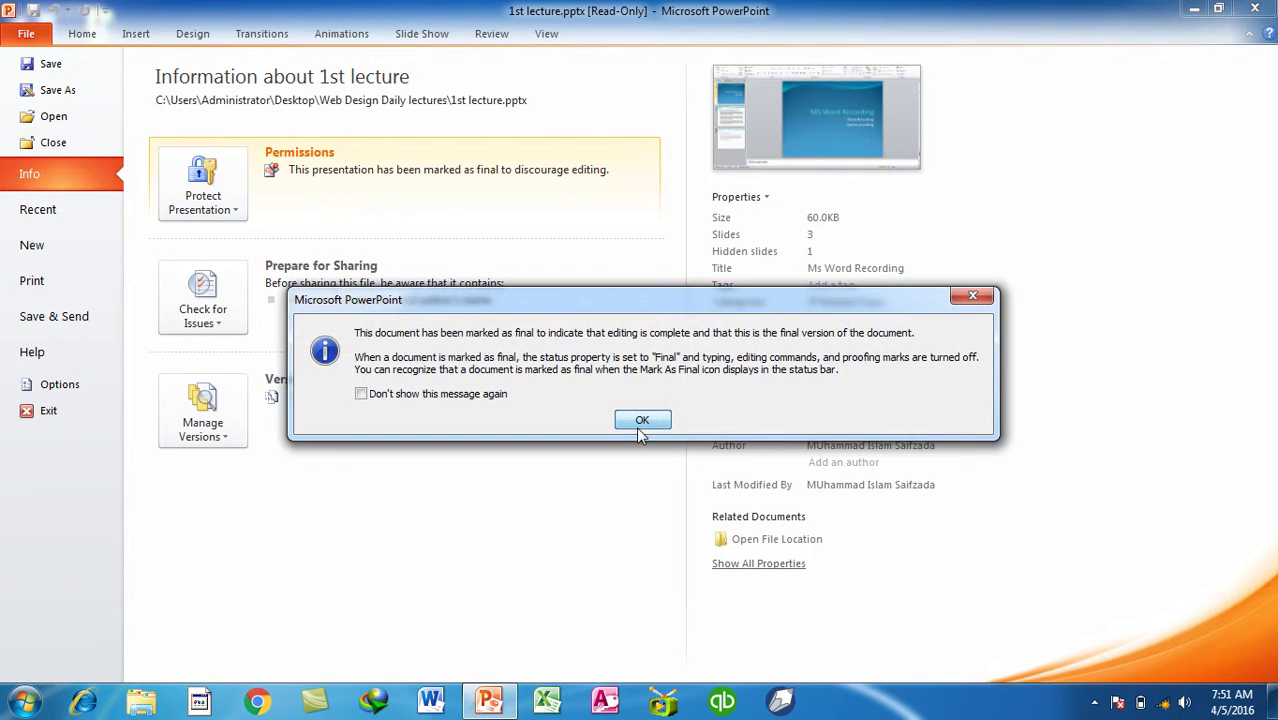
{"action": "left_click", "coordinate": [638, 420]}
Step: Return to normal view and try editing the title to confirm it is read-only
{"action": "left_click", "coordinate": [18, 30]}
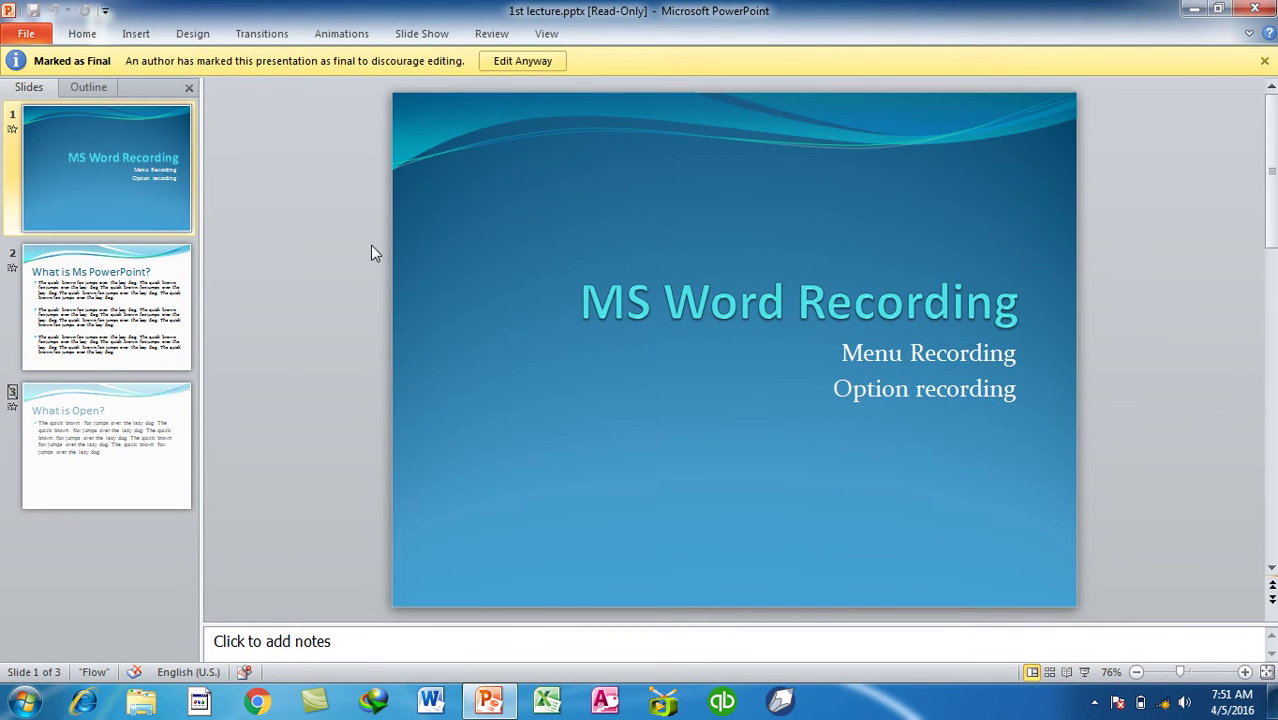
{"action": "left_click", "coordinate": [709, 300]}
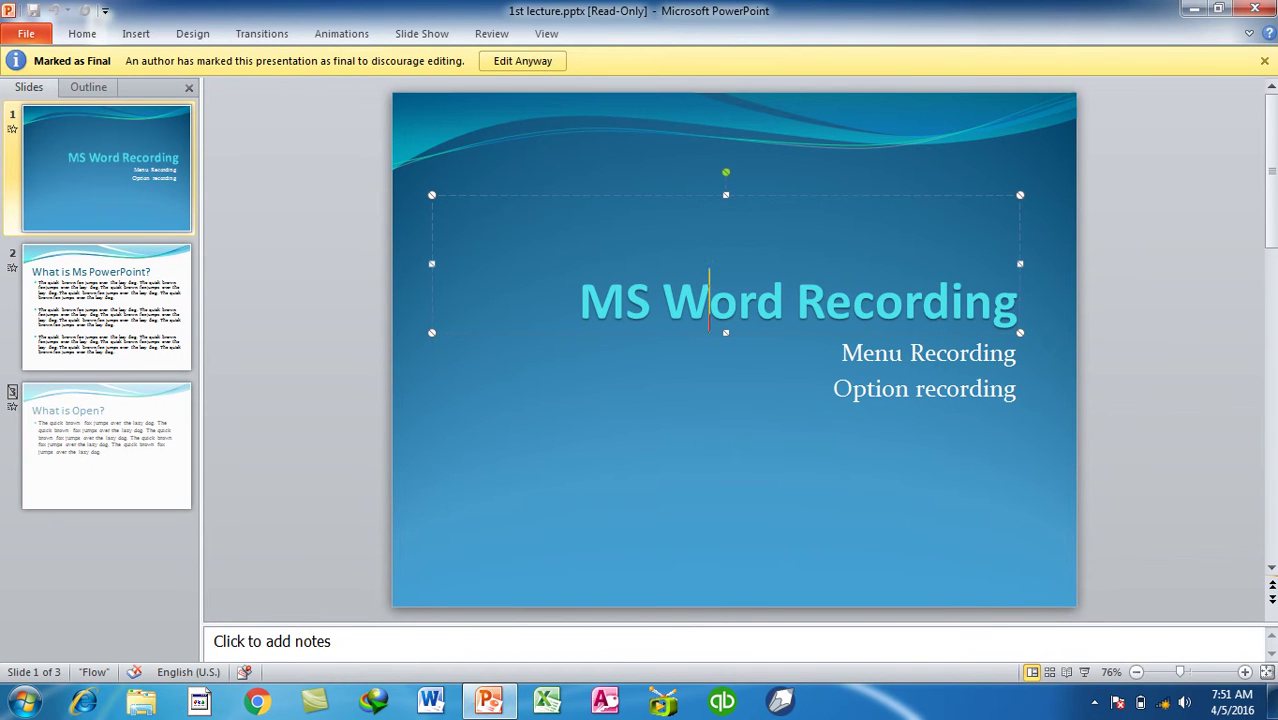
{"action": "left_click", "coordinate": [1130, 255]}
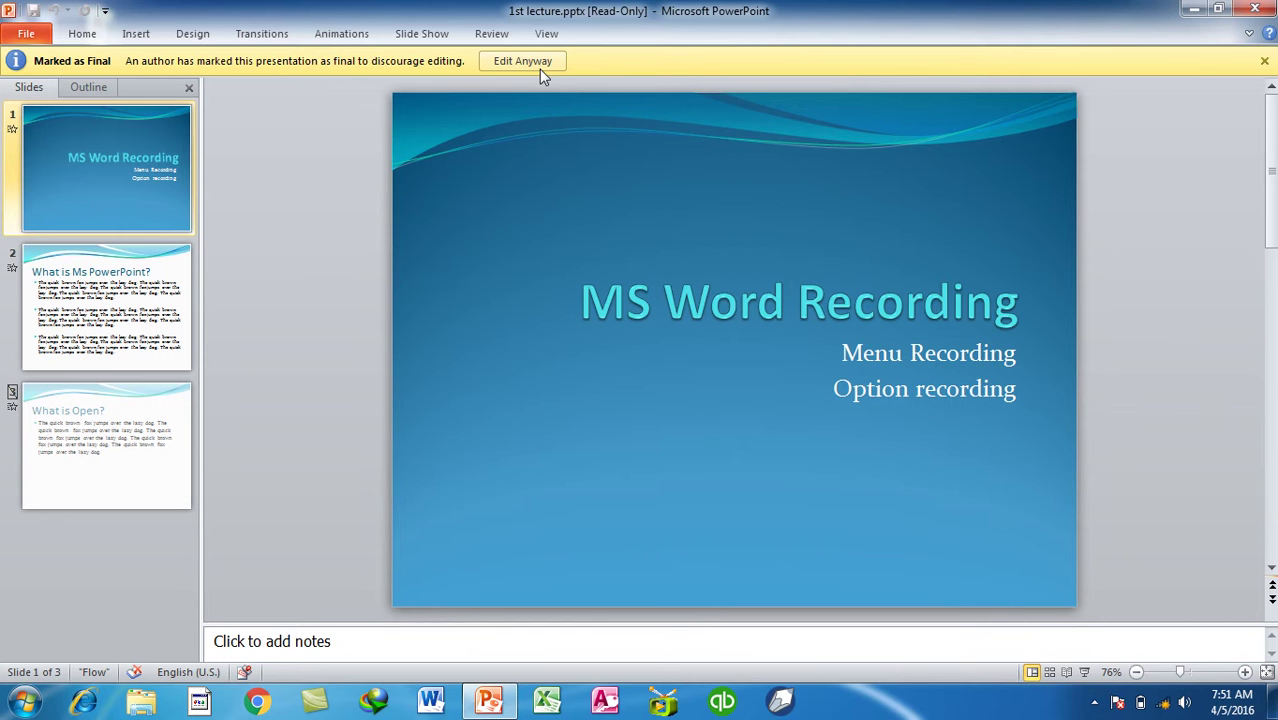
Step: Choose Edit Anyway, test-type 'SDFSD' in the title, and undo it
{"action": "left_click", "coordinate": [539, 69]}
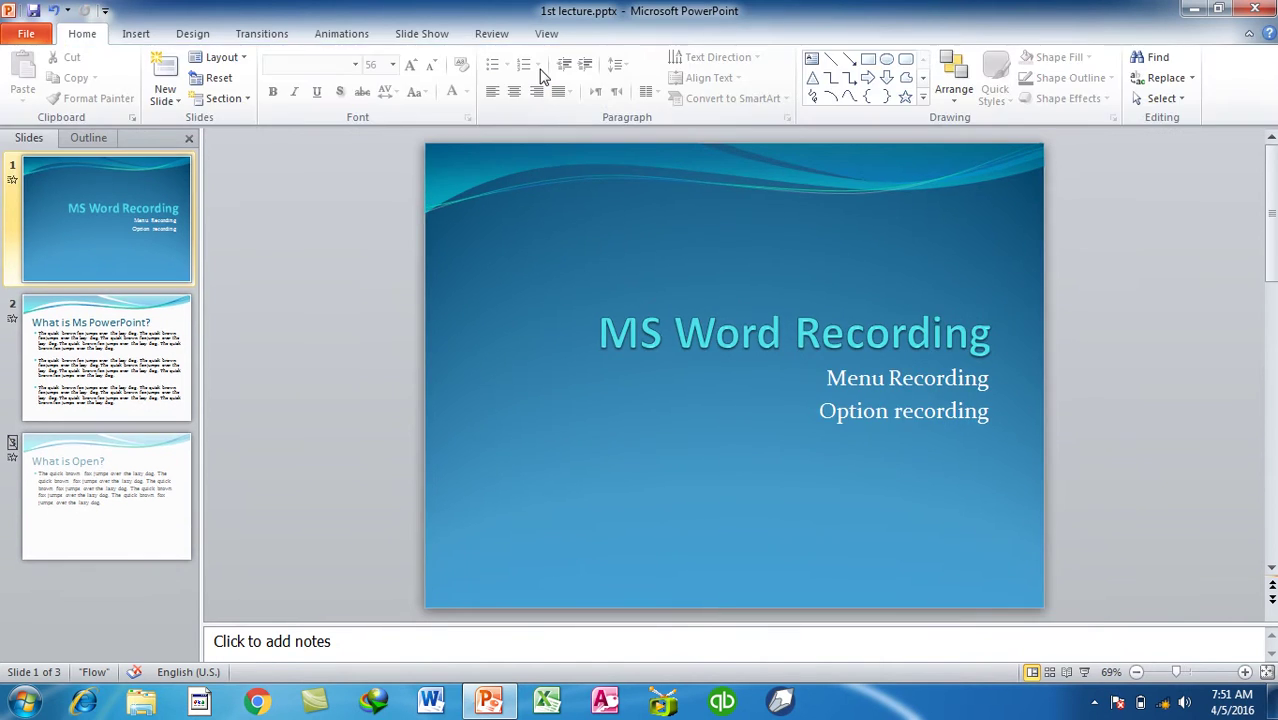
{"action": "left_click", "coordinate": [716, 330]}
{"action": "type", "text": "SDFSD"}
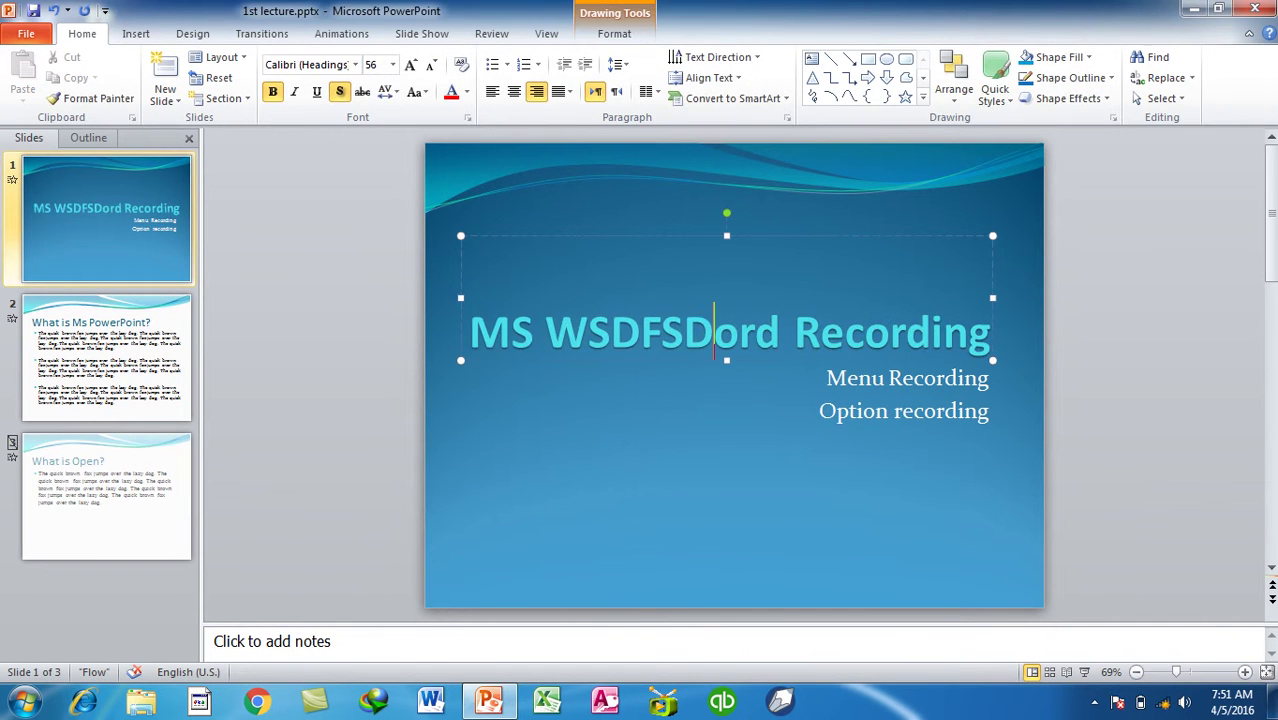
{"action": "key", "text": "ctrl+z"}
{"action": "left_click", "coordinate": [258, 296]}
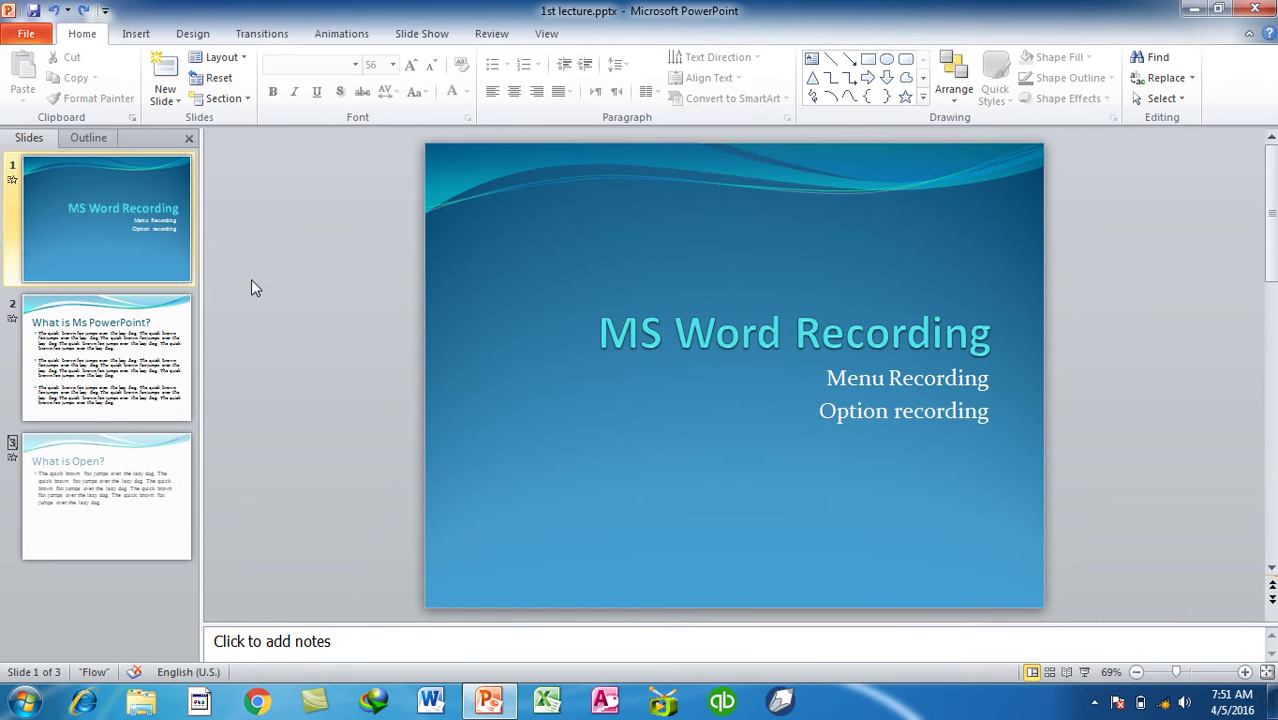
Step: Review the Protect Presentation options on the Info page, then return to the slides
{"action": "left_click", "coordinate": [26, 33]}
{"action": "left_click", "coordinate": [190, 176]}
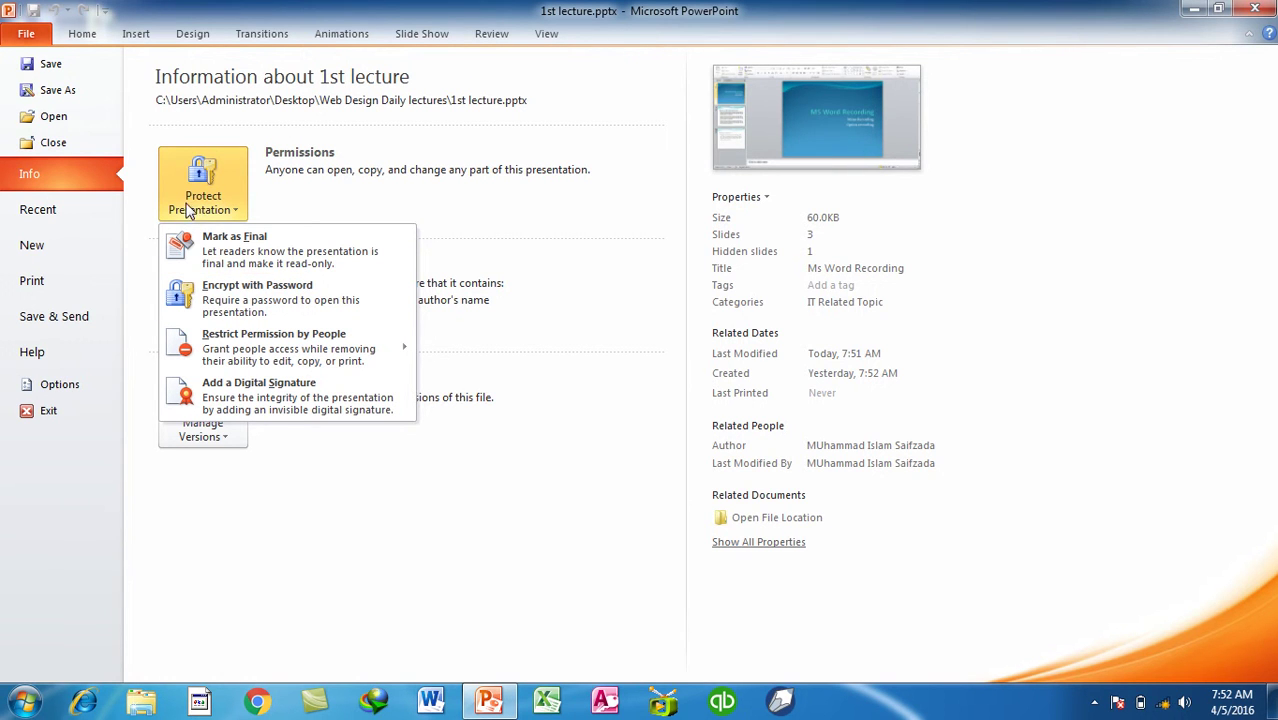
{"action": "left_click", "coordinate": [57, 95]}
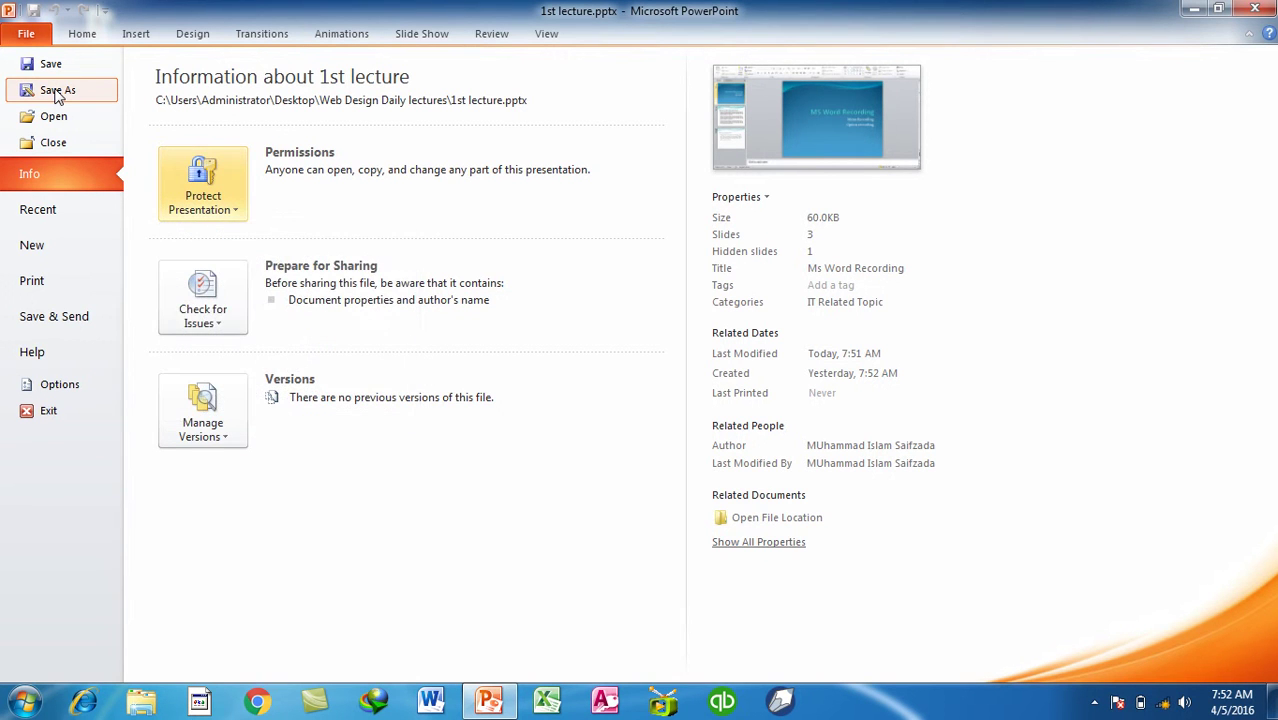
{"action": "key", "text": "Escape"}
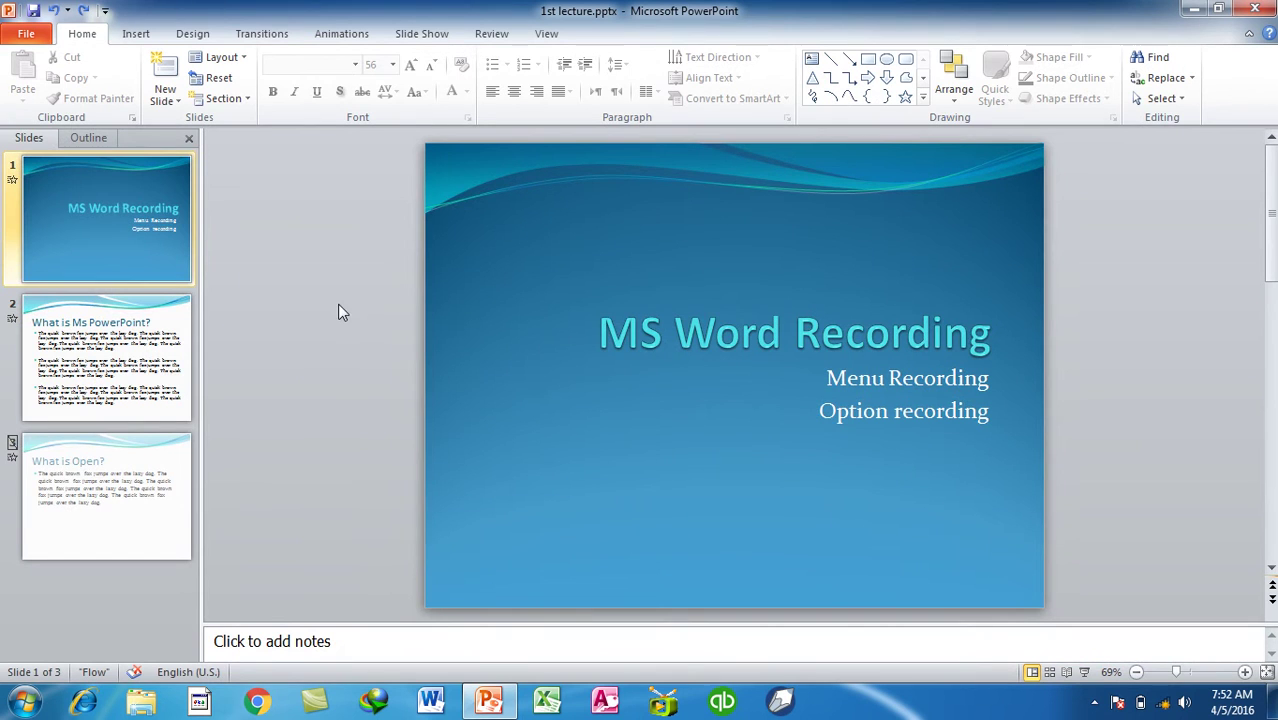
Step: Close 1st lecture and start a new presentation titled 'WHAT IS COMPUTER'
{"action": "left_click", "coordinate": [26, 33]}
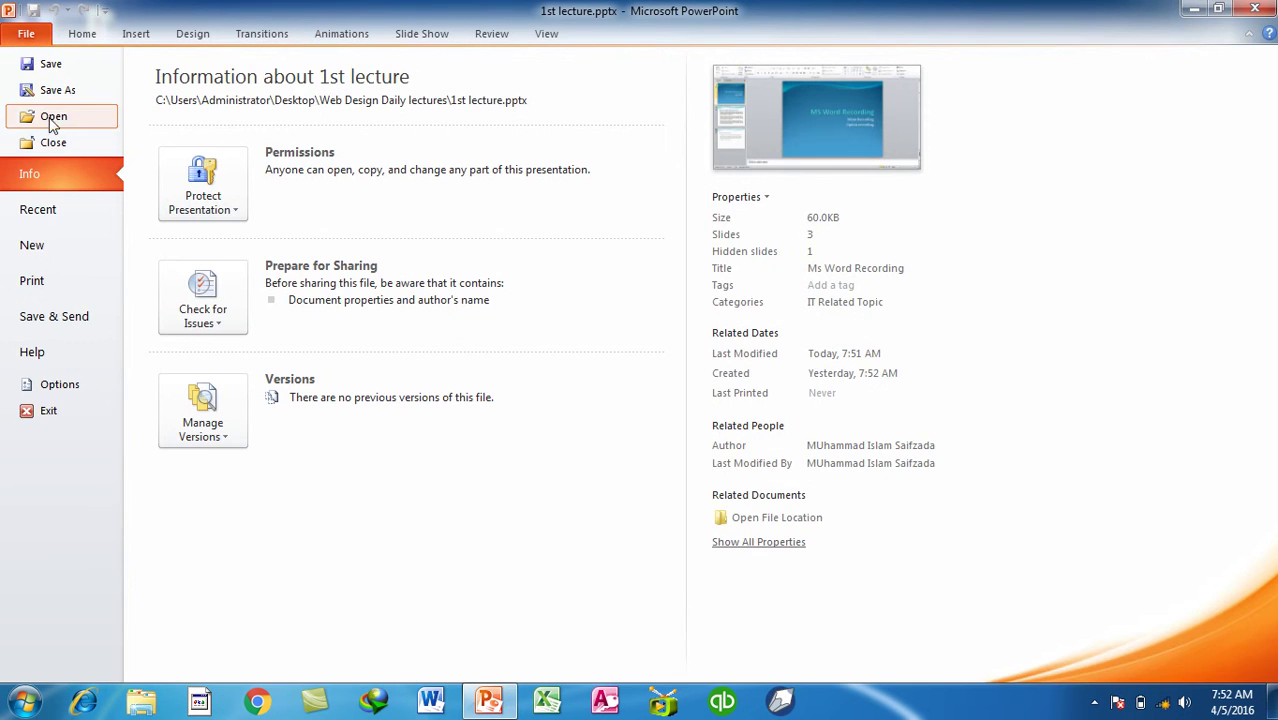
{"action": "left_click", "coordinate": [55, 145]}
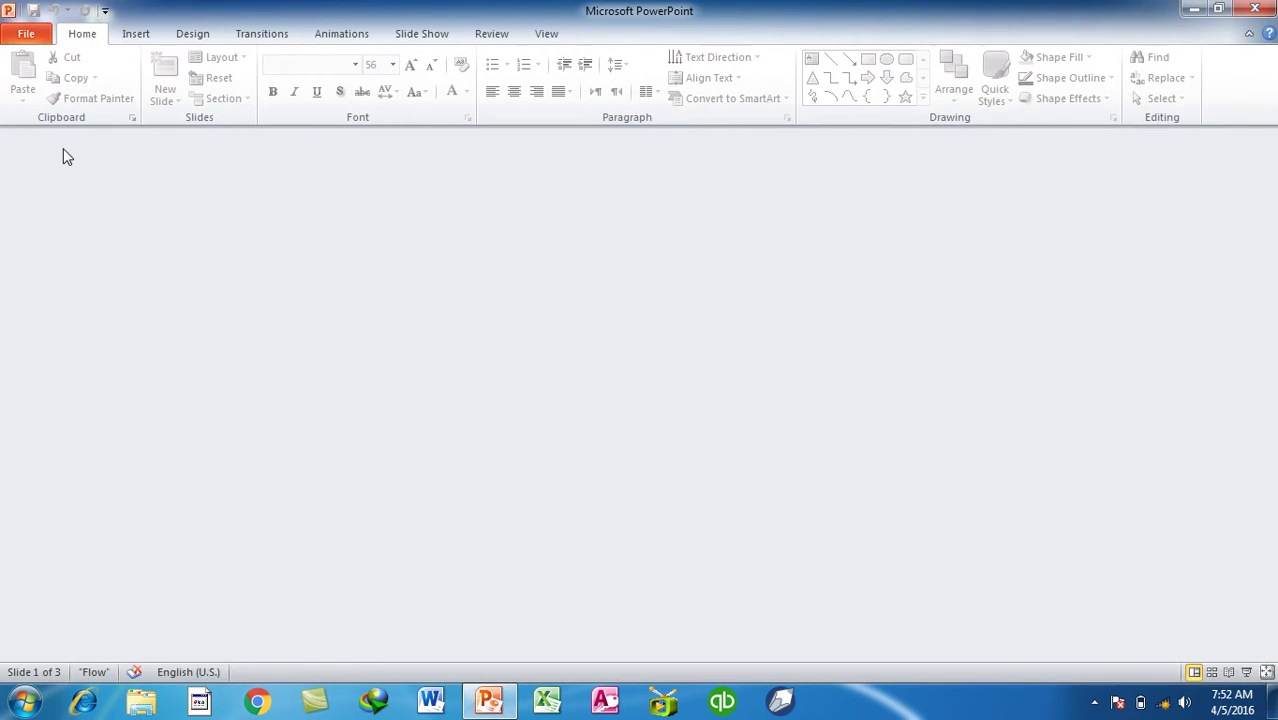
{"action": "key", "text": "ctrl+n"}
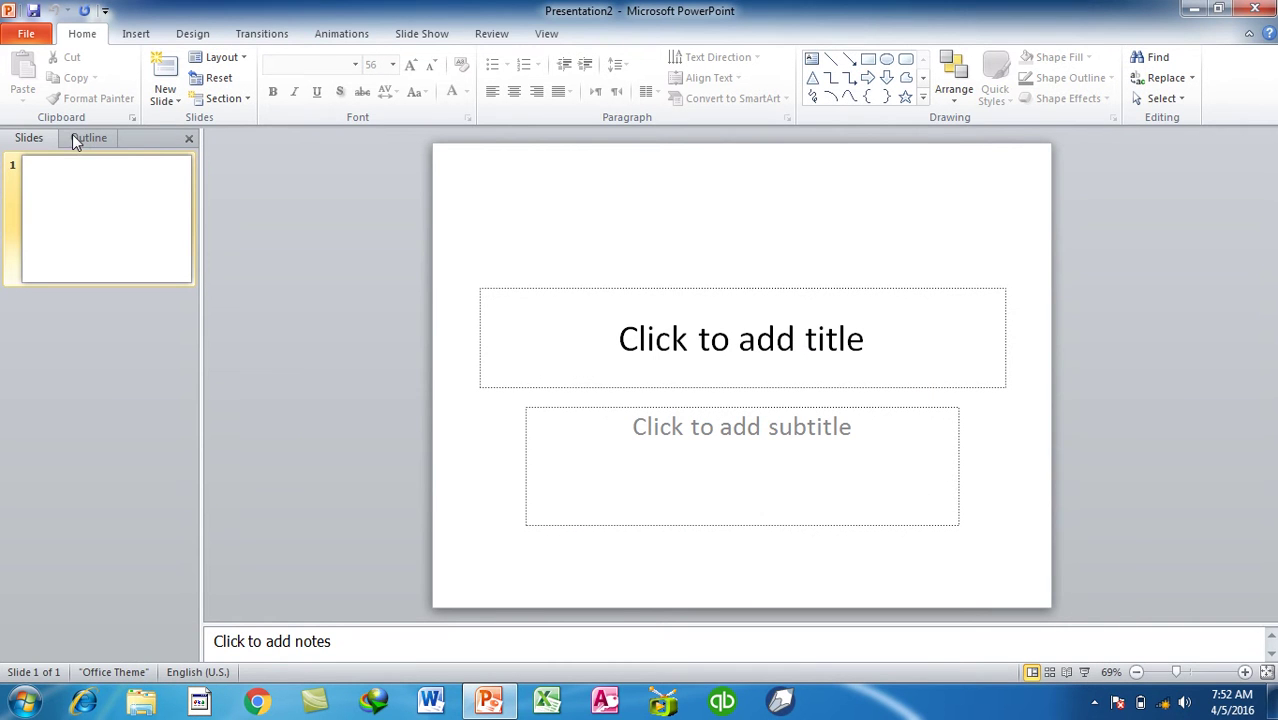
{"action": "left_click", "coordinate": [614, 306]}
{"action": "type", "text": "WHAT IS COMPUTER"}
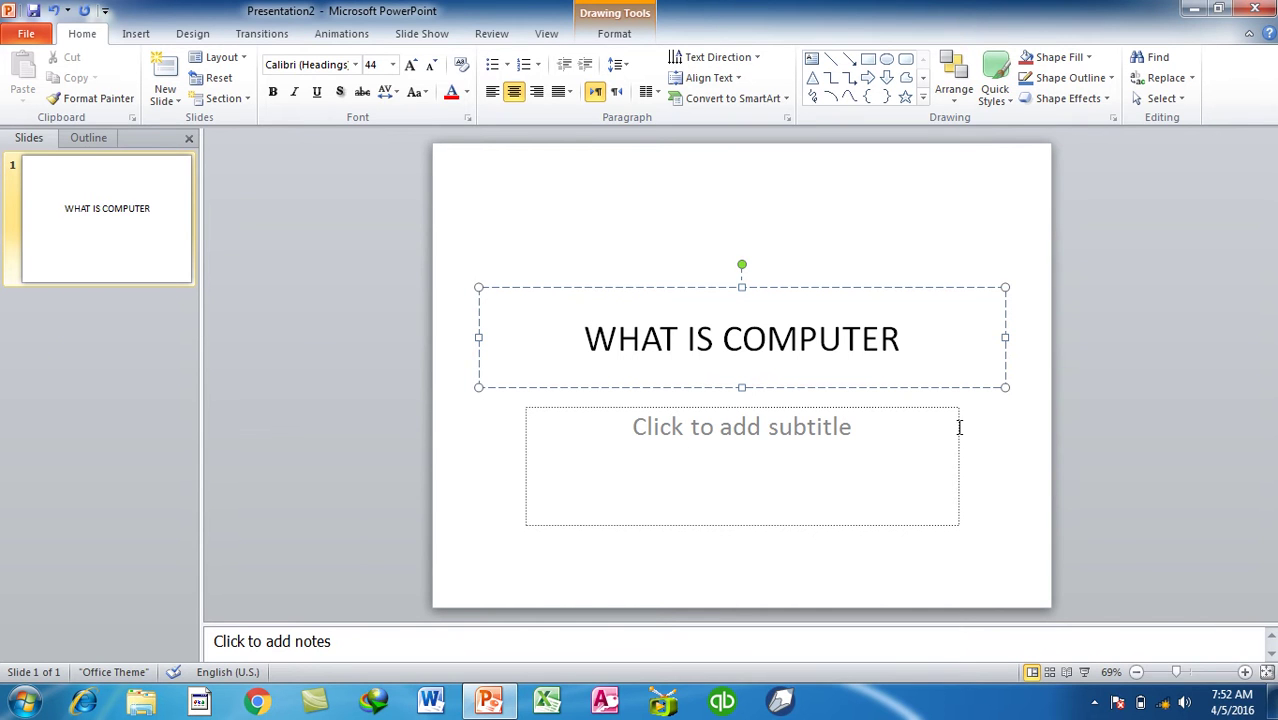
{"action": "left_click", "coordinate": [959, 416]}
{"action": "key", "text": "Escape"}
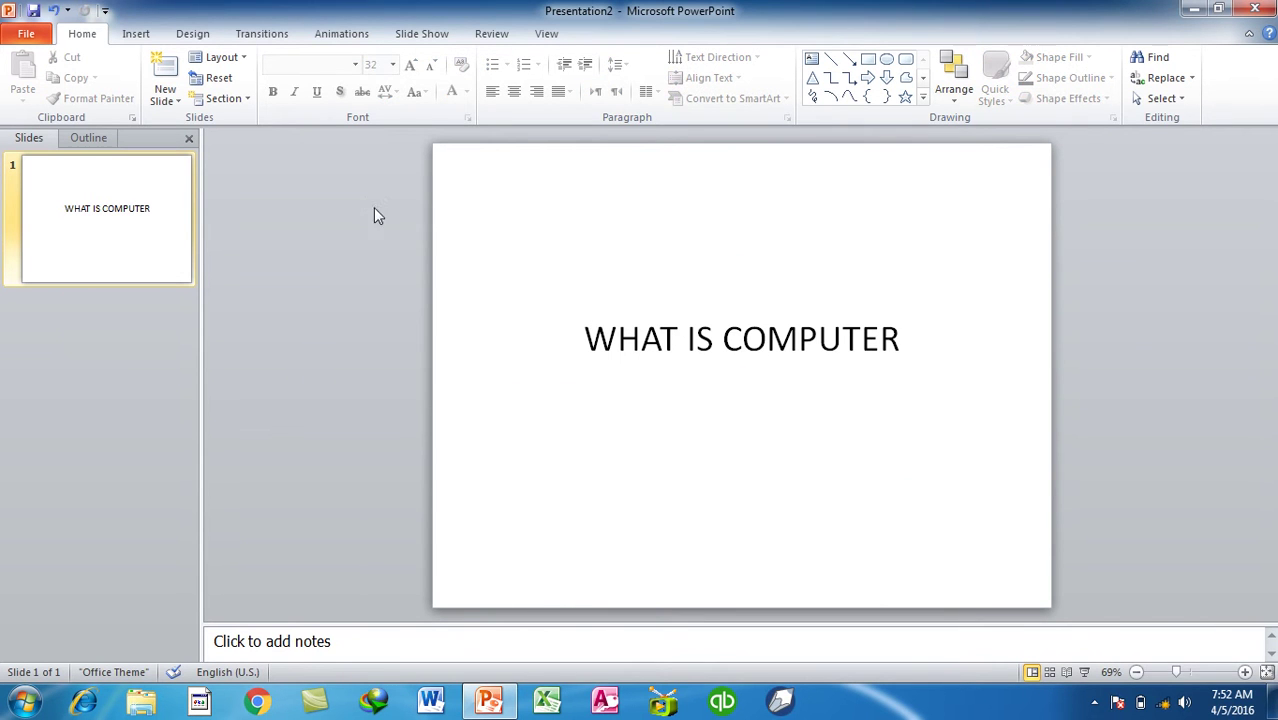
Step: Add slide 2 titled 'What is Computer' with =rand() filler text in the body
{"action": "left_click", "coordinate": [179, 64]}
{"action": "left_click", "coordinate": [630, 220]}
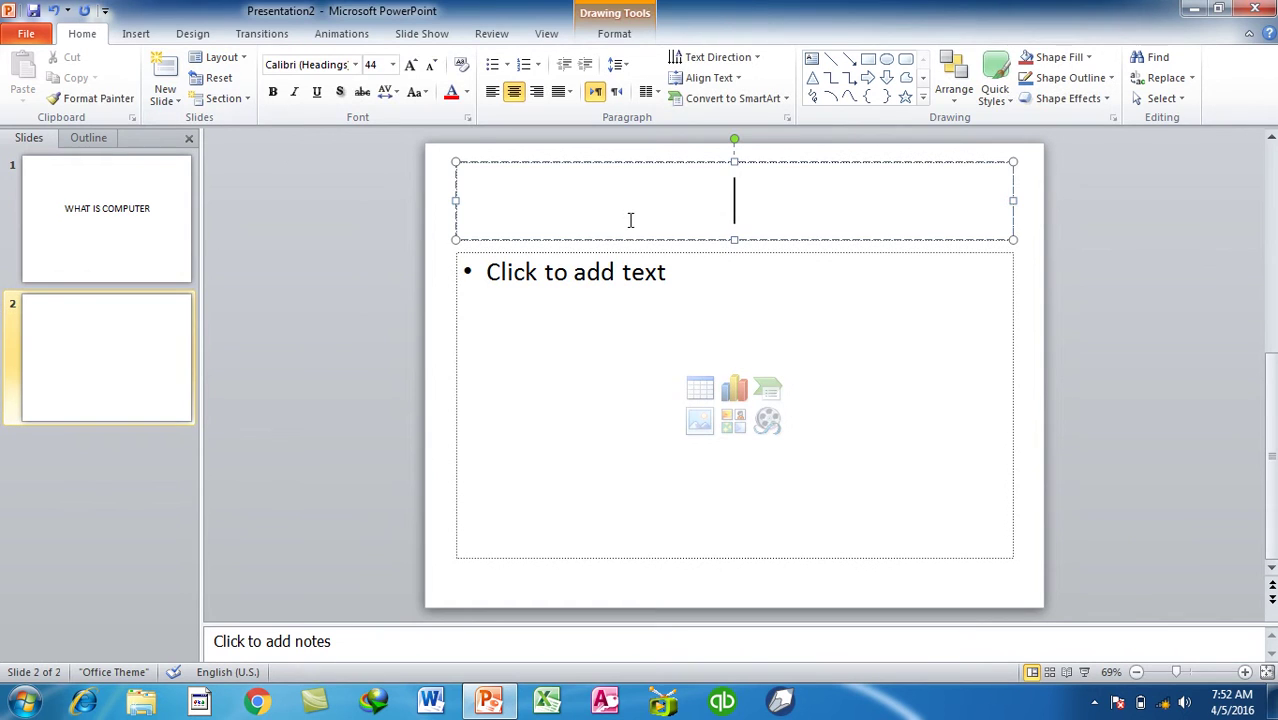
{"action": "type", "text": "What is C omputer"}
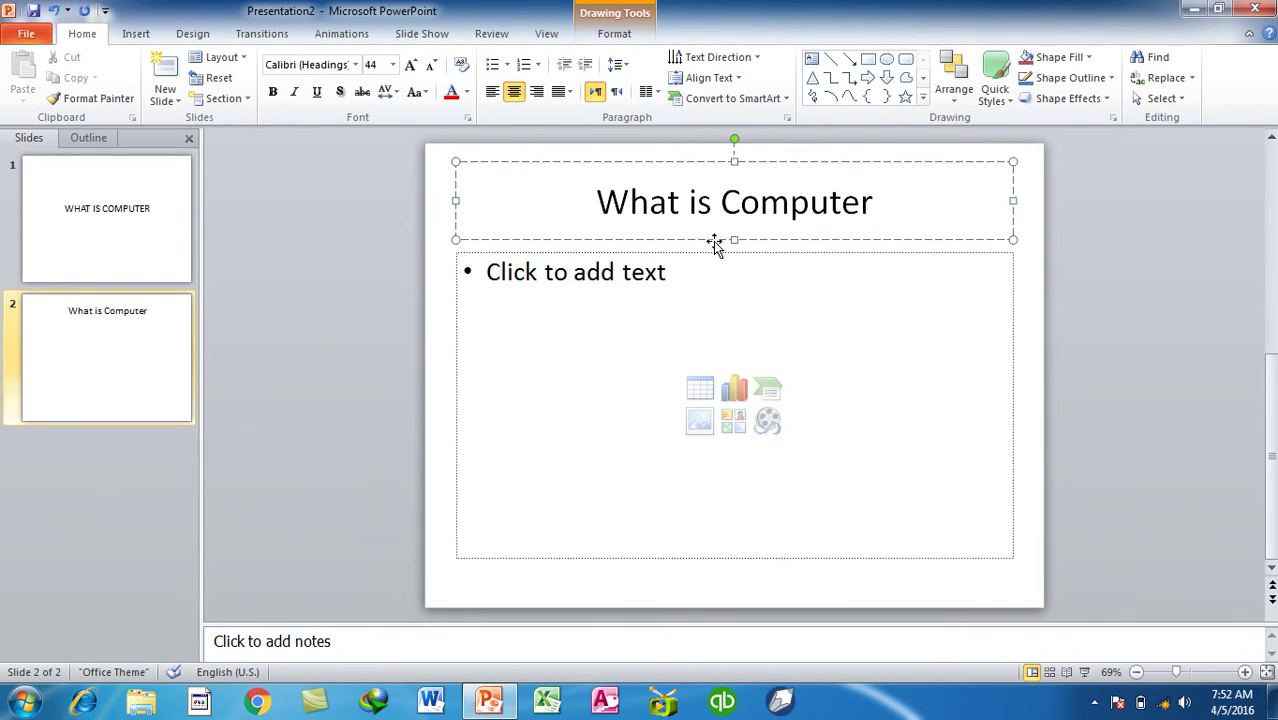
{"action": "left_click", "coordinate": [716, 267]}
{"action": "type", "text": "=rand()"}
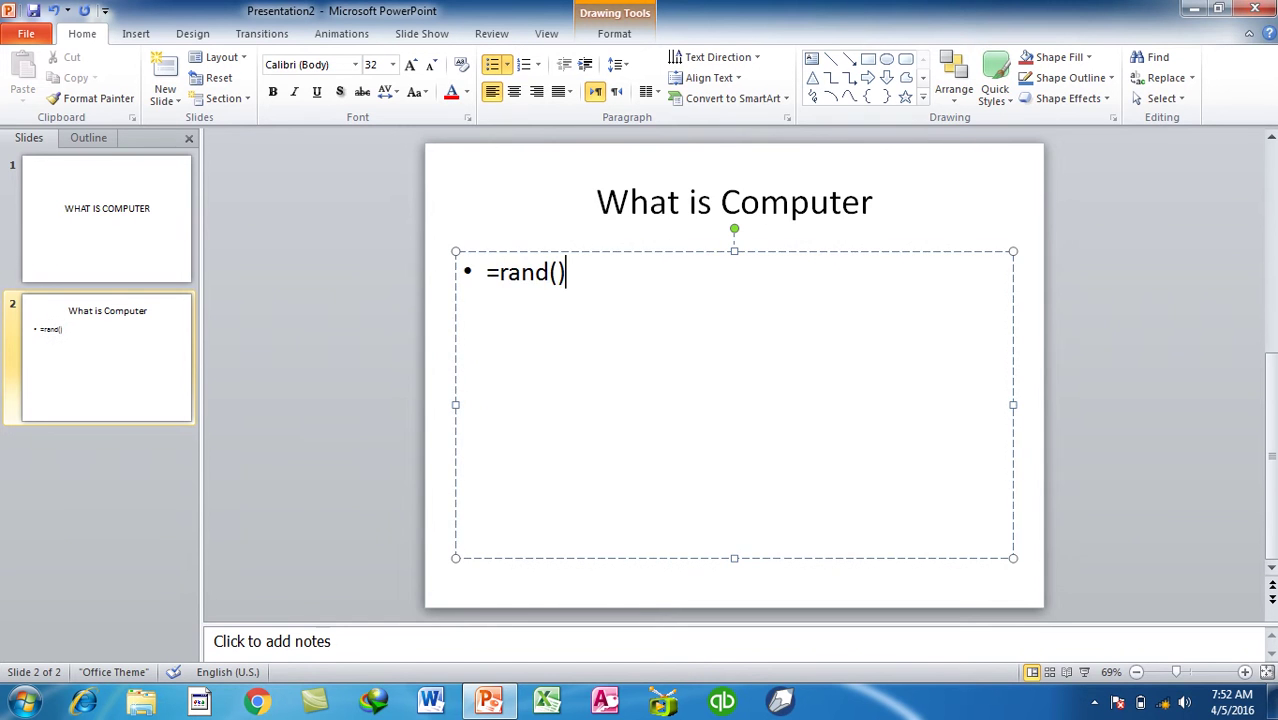
{"action": "key", "text": "Return"}
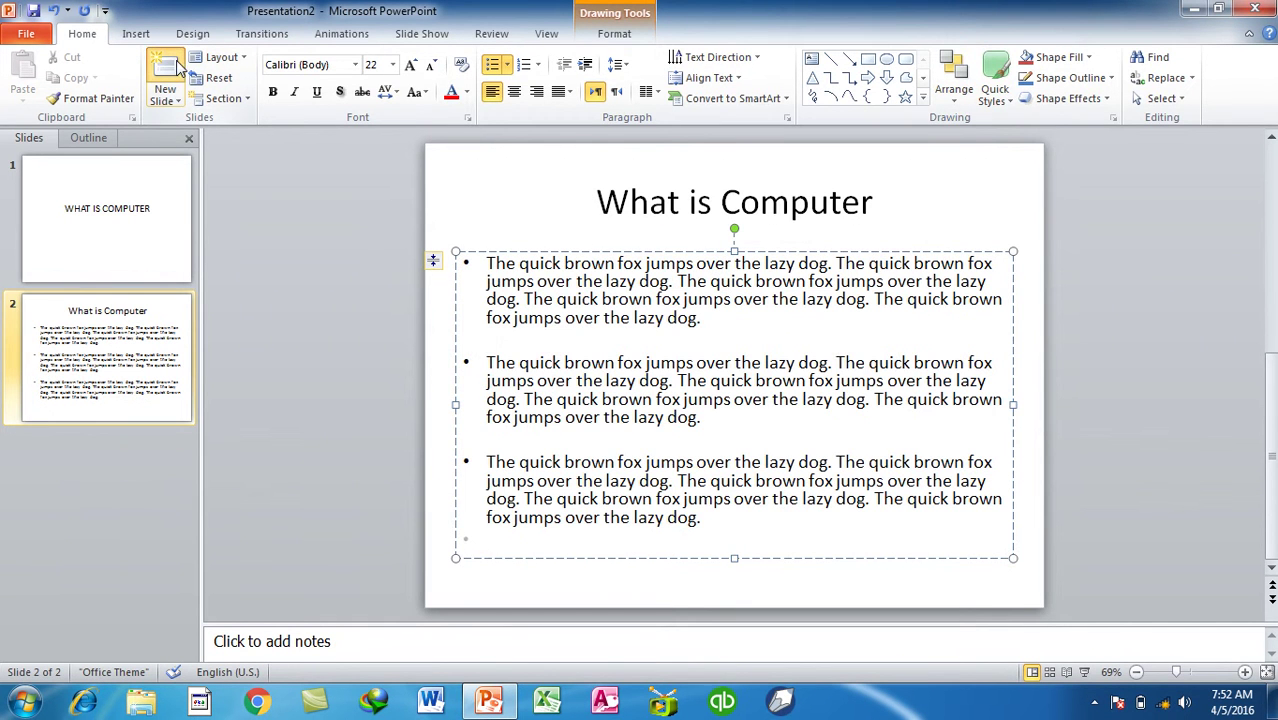
Step: Add slide 3 titled 'Parts Of Computer', correcting the typos
{"action": "left_click", "coordinate": [164, 84]}
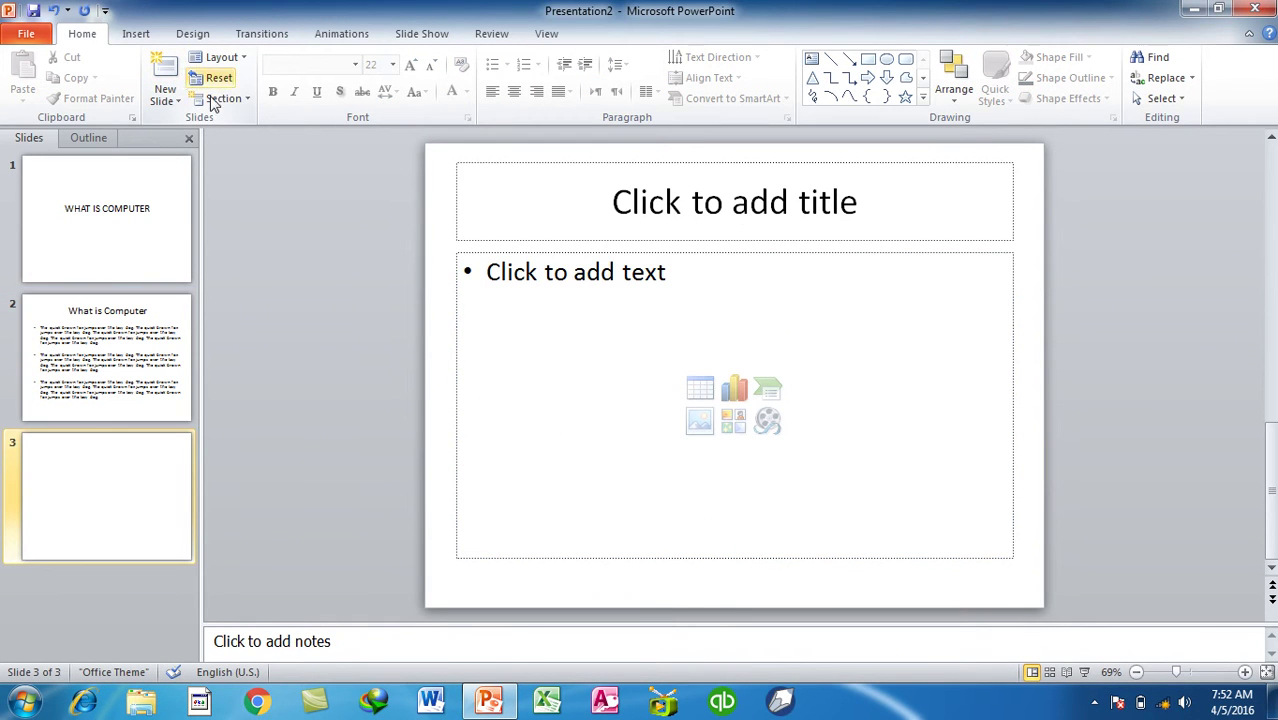
{"action": "left_click", "coordinate": [620, 177]}
{"action": "type", "text": "Parts Of Compiute"}
{"action": "key", "text": "BackSpace"}
{"action": "key", "text": "BackSpace"}
{"action": "key", "text": "BackSpace"}
{"action": "key", "text": "BackSpace"}
{"action": "type", "text": "yter"}
{"action": "key", "text": "BackSpace"}
{"action": "key", "text": "BackSpace"}
{"action": "key", "text": "BackSpace"}
{"action": "key", "text": "BackSpace"}
{"action": "type", "text": "uter"}
Step: List Hardware, Software and Framware as bullets in the slide 3 body
{"action": "left_click", "coordinate": [762, 284]}
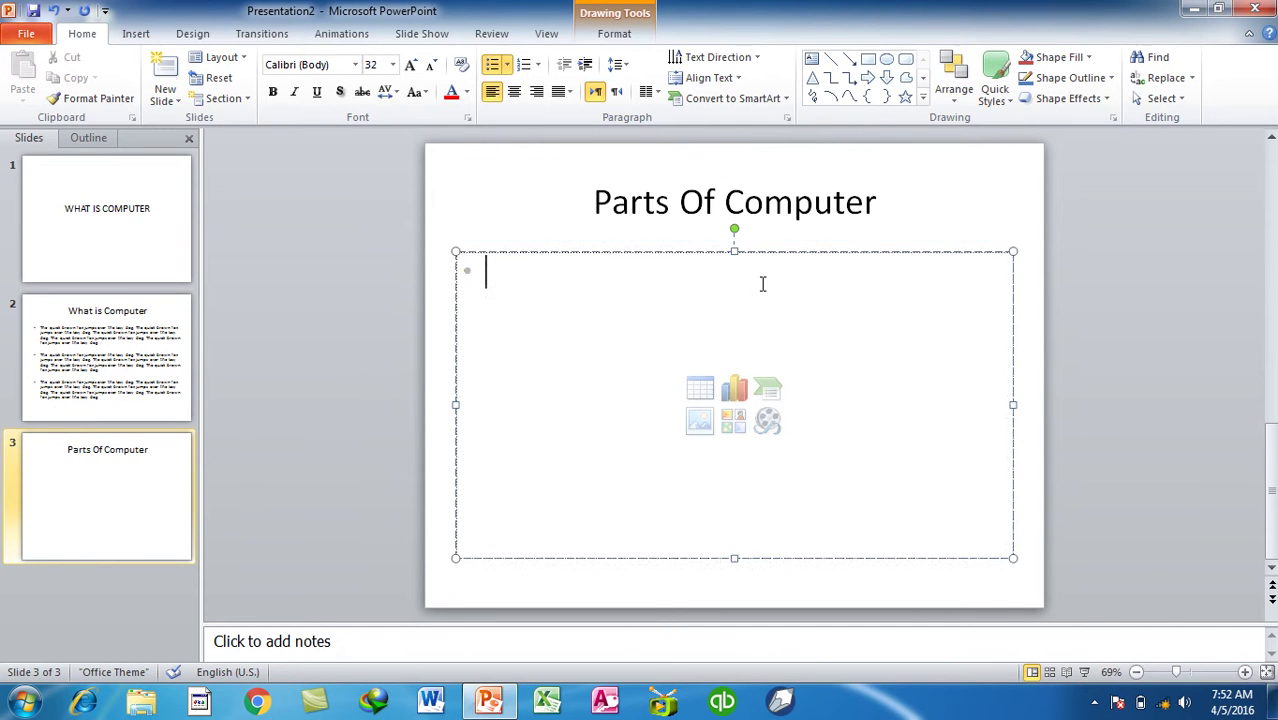
{"action": "type", "text": "Hardware"}
{"action": "key", "text": "Return"}
{"action": "type", "text": "Software"}
{"action": "key", "text": "Return"}
{"action": "type", "text": "Framware"}
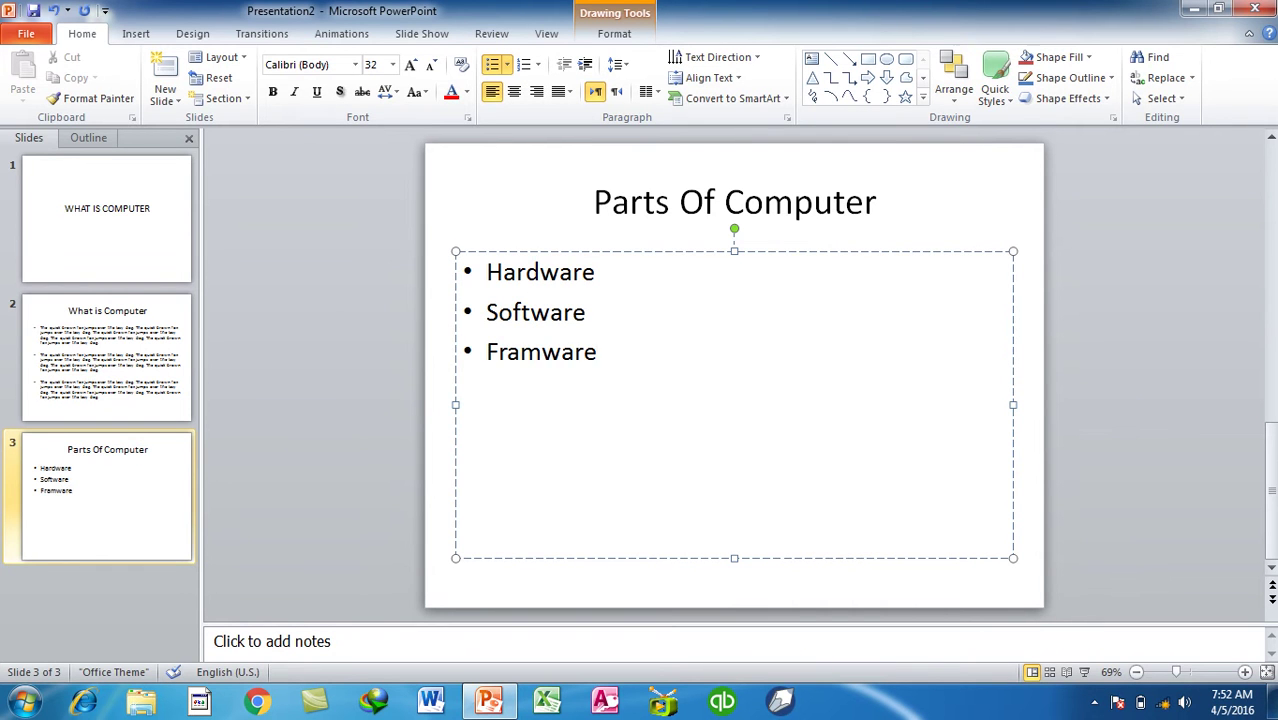
{"action": "left_click", "coordinate": [253, 238]}
{"action": "left_click", "coordinate": [133, 535]}
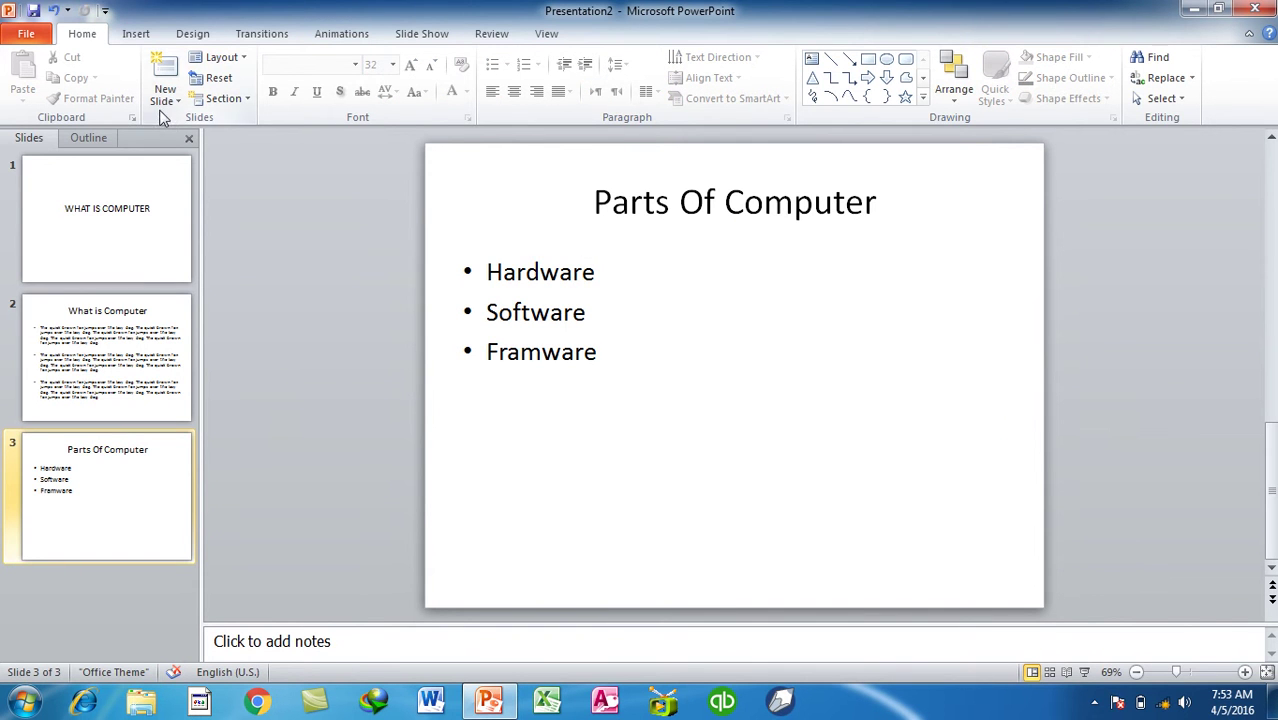
Step: Add a Comparison slide titled 'parts of Computer' with Hardware and Software headings
{"action": "left_click", "coordinate": [165, 97]}
{"action": "left_click", "coordinate": [305, 276]}
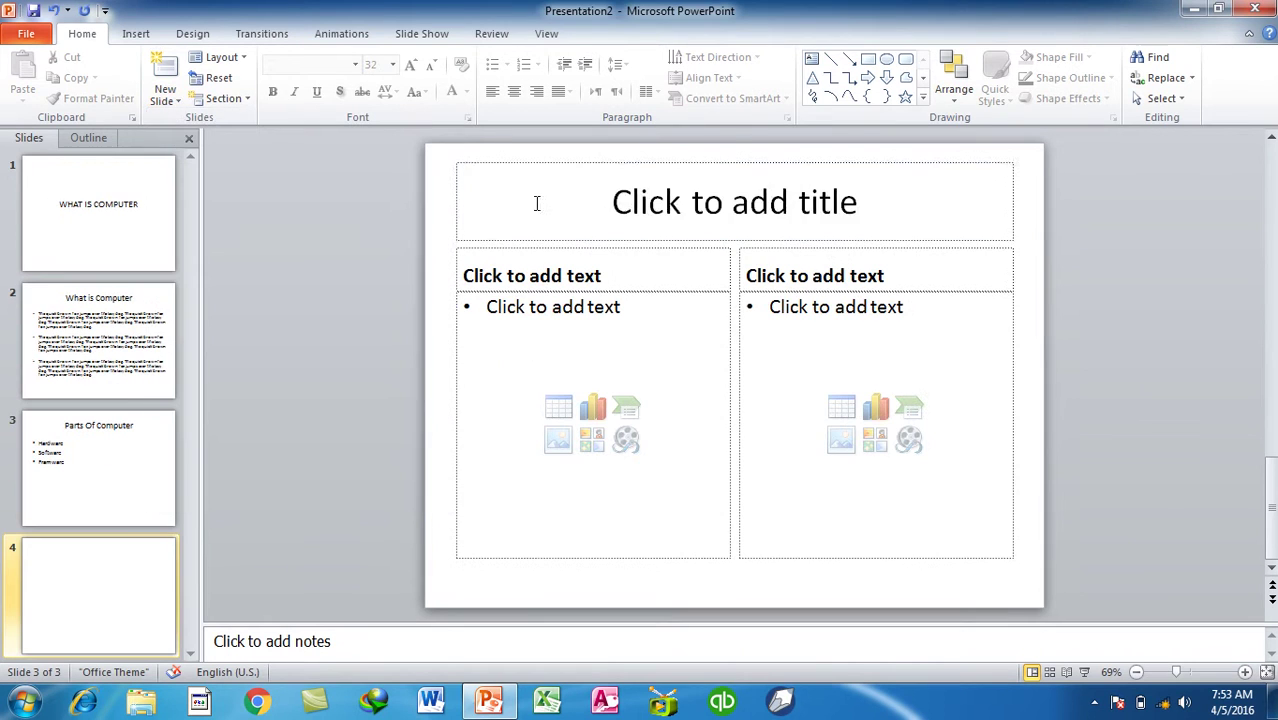
{"action": "left_click", "coordinate": [551, 201]}
{"action": "type", "text": "parts of Computer"}
{"action": "left_click", "coordinate": [522, 275]}
{"action": "type", "text": "Hardware"}
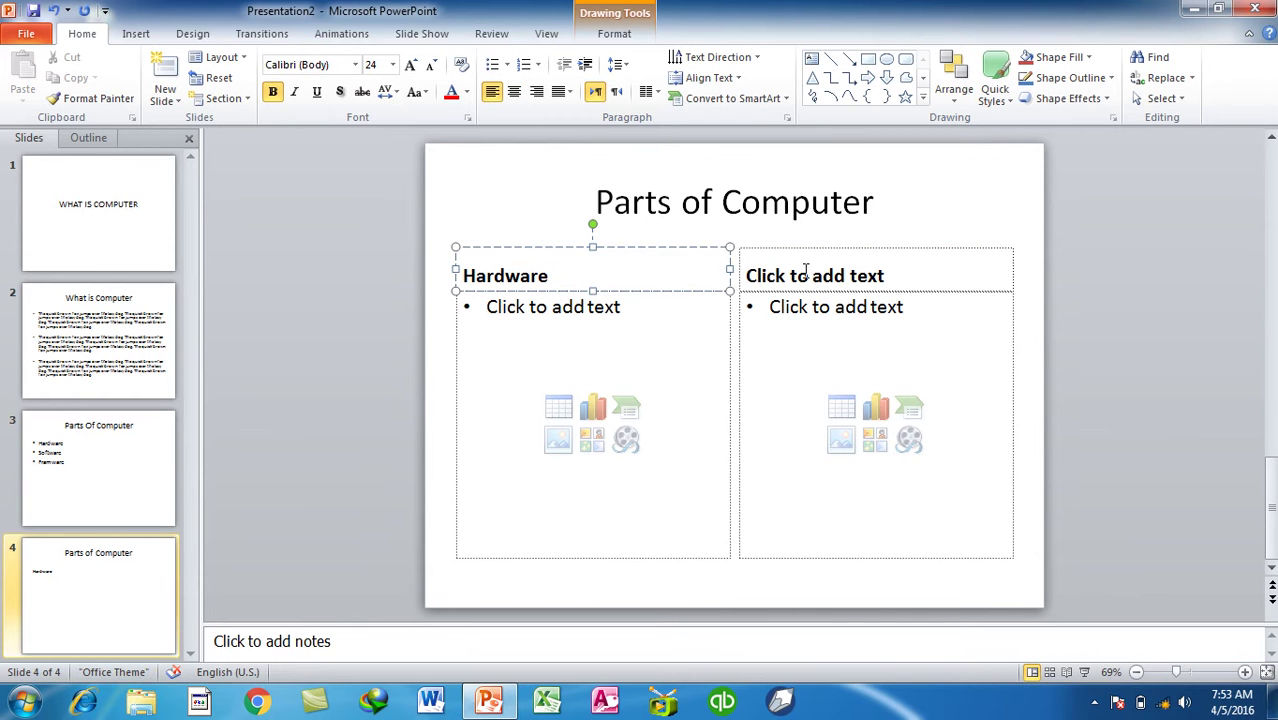
{"action": "left_click", "coordinate": [807, 272]}
{"action": "type", "text": "Software"}
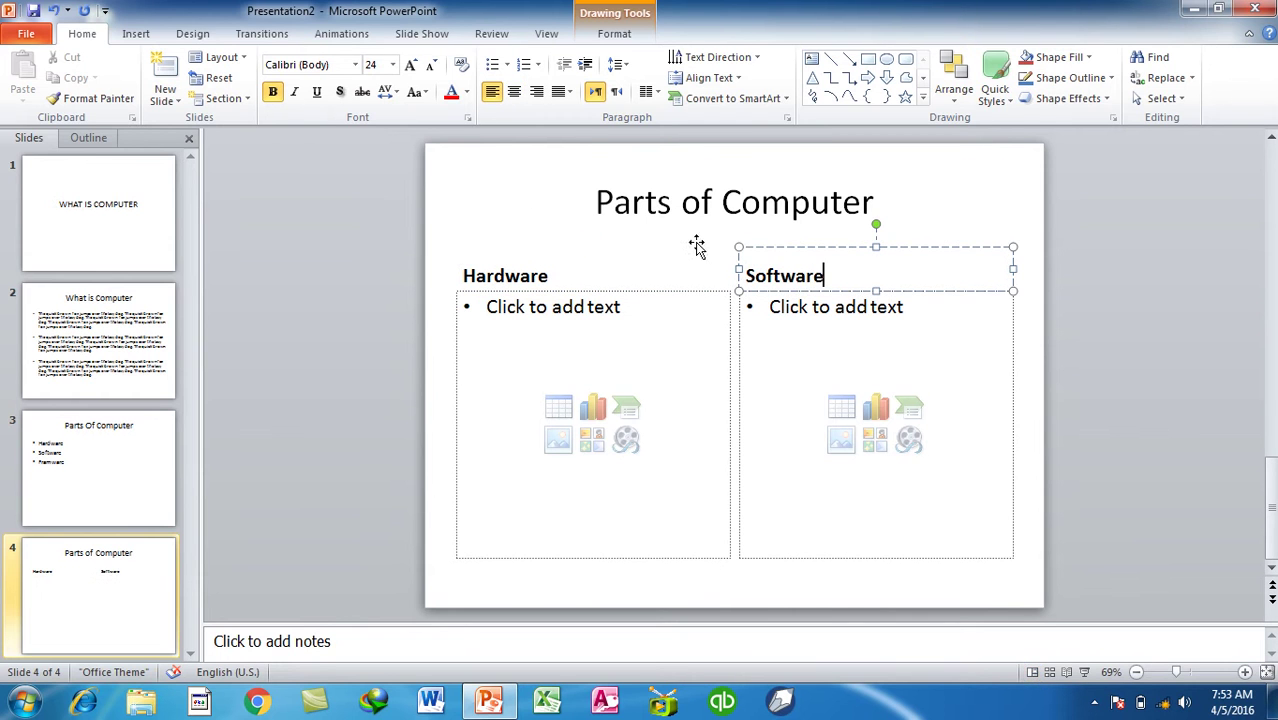
Step: Fill both the Hardware and Software columns with =rand() sample paragraphs
{"action": "left_click", "coordinate": [660, 314]}
{"action": "type", "text": "r"}
{"action": "key", "text": "BackSpace"}
{"action": "key", "text": "BackSpace"}
{"action": "type", "text": "-ra"}
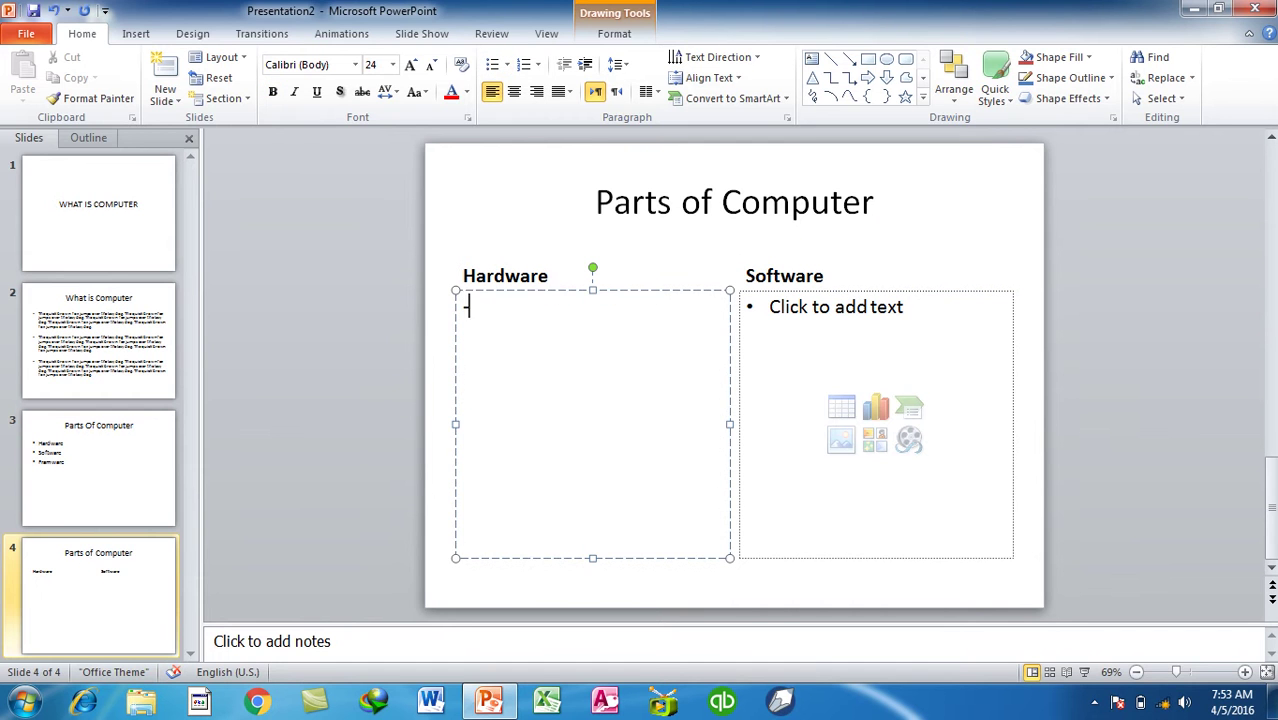
{"action": "key", "text": "BackSpace"}
{"action": "key", "text": "BackSpace"}
{"action": "key", "text": "BackSpace"}
{"action": "type", "text": "=rand()"}
{"action": "key", "text": "Return"}
{"action": "left_click", "coordinate": [871, 334]}
{"action": "key", "text": "BackSpace"}
{"action": "type", "text": "=ra"}
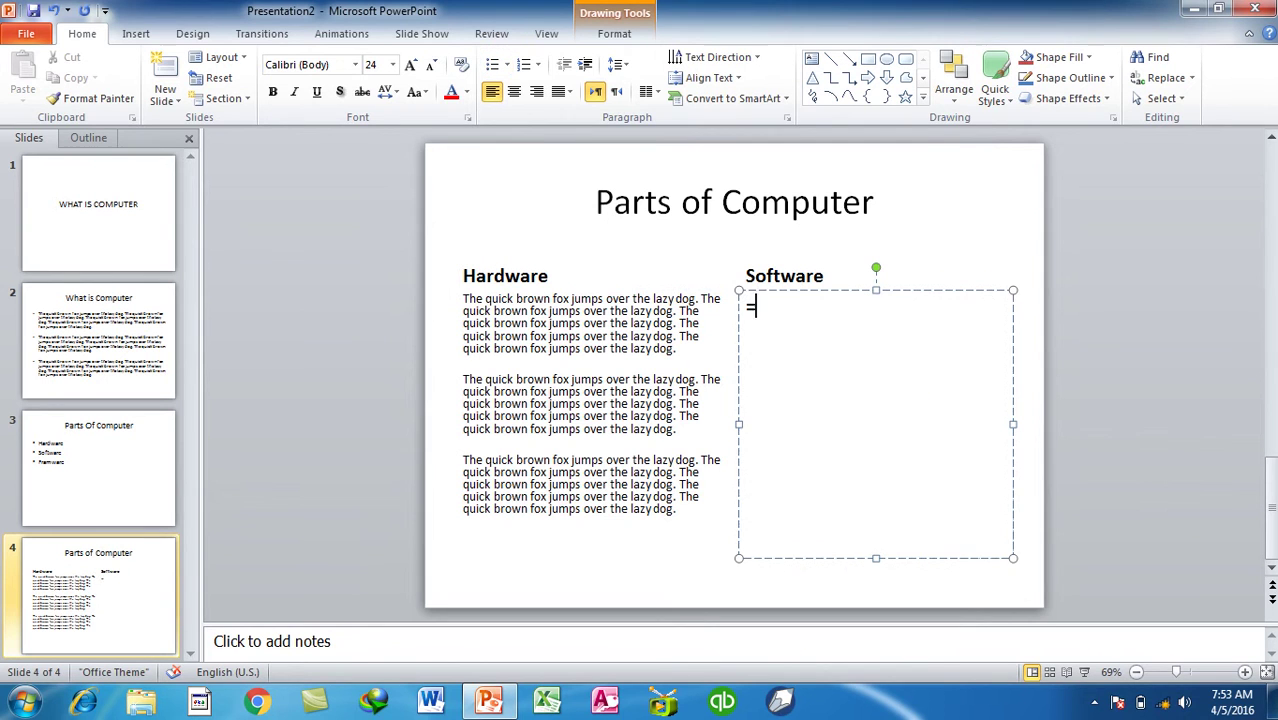
{"action": "type", "text": "nd()"}
{"action": "key", "text": "Return"}
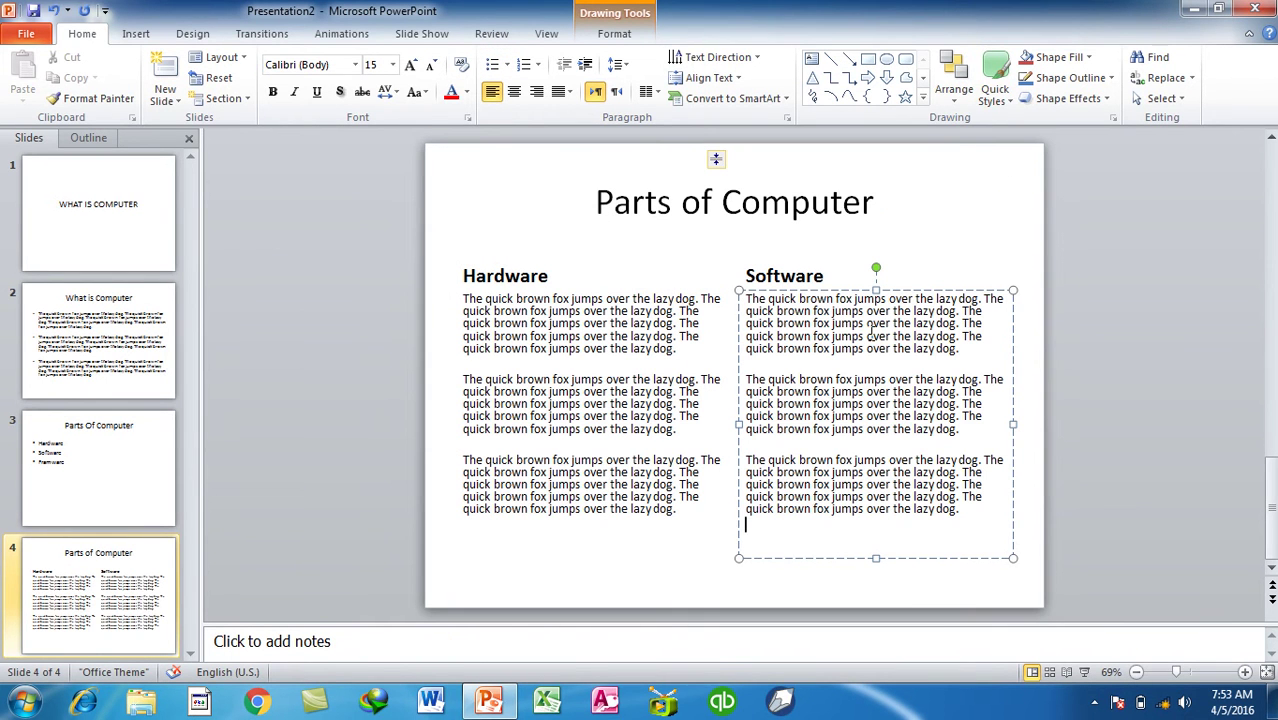
Step: Apply the Austin theme from the Design tab to all four slides
{"action": "left_click", "coordinate": [341, 33]}
{"action": "left_click", "coordinate": [262, 33]}
{"action": "left_click", "coordinate": [198, 34]}
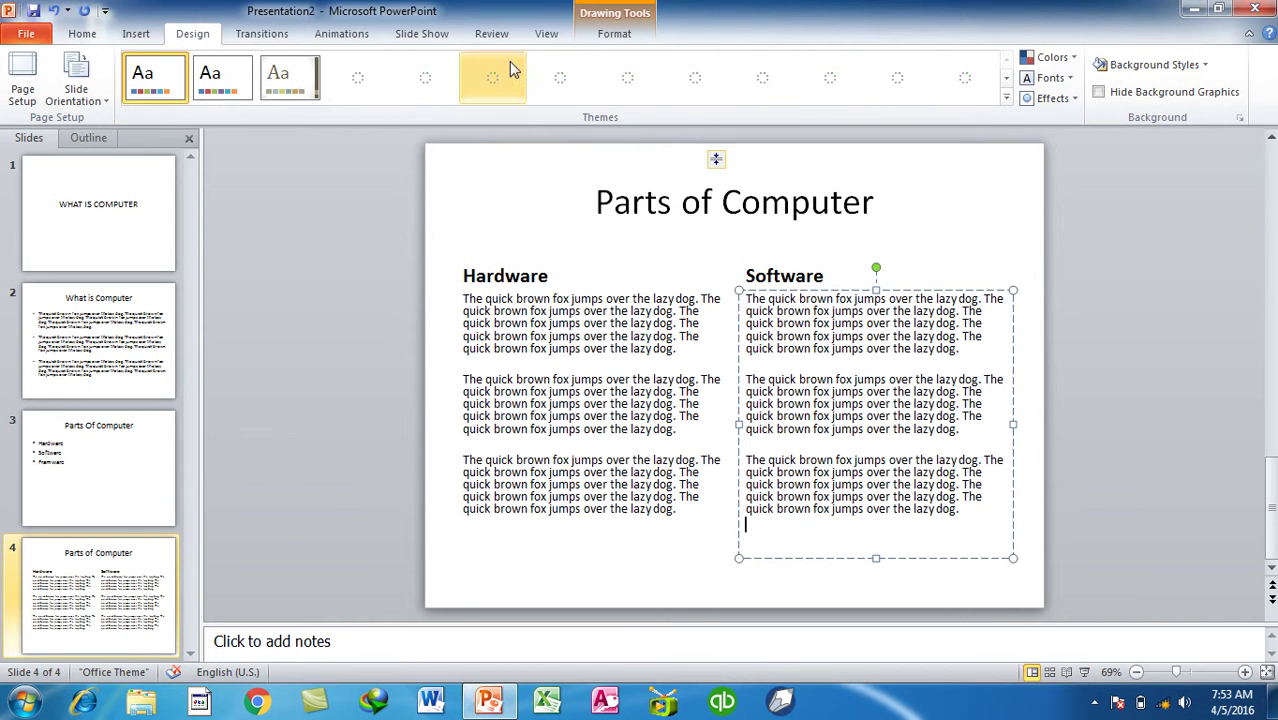
{"action": "left_click", "coordinate": [625, 85]}
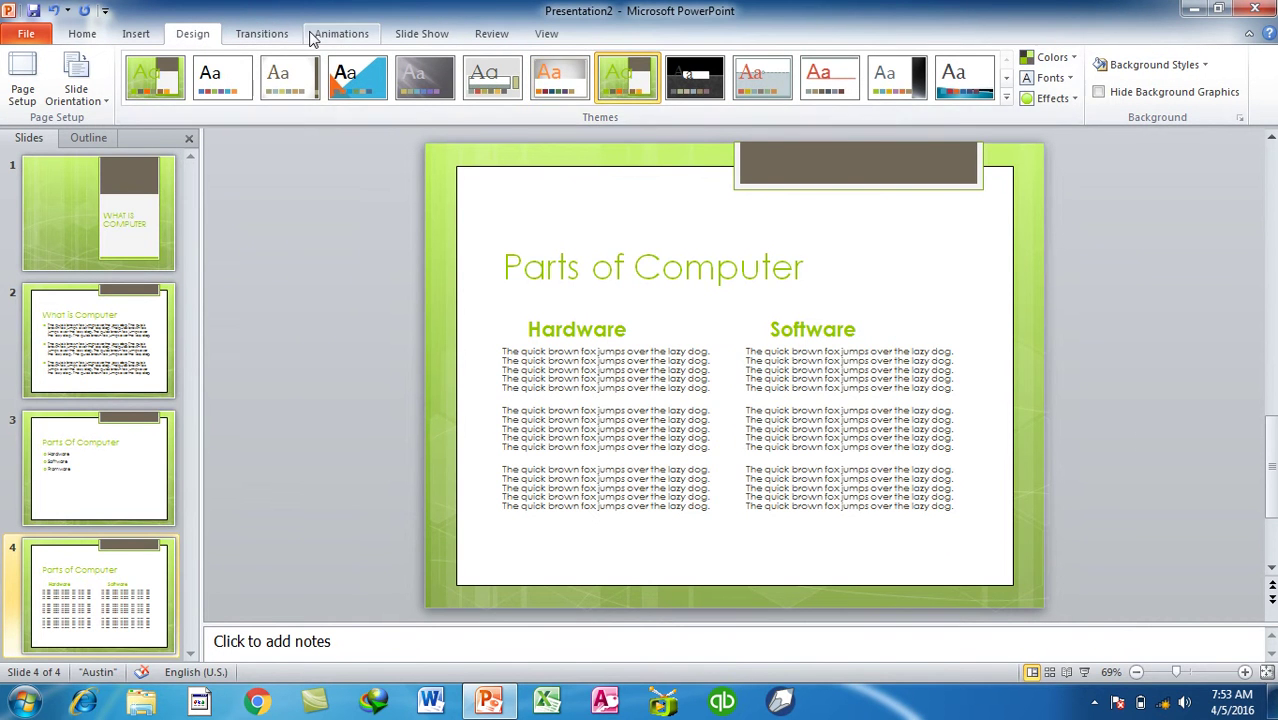
{"action": "left_click", "coordinate": [312, 36]}
{"action": "left_click", "coordinate": [190, 36]}
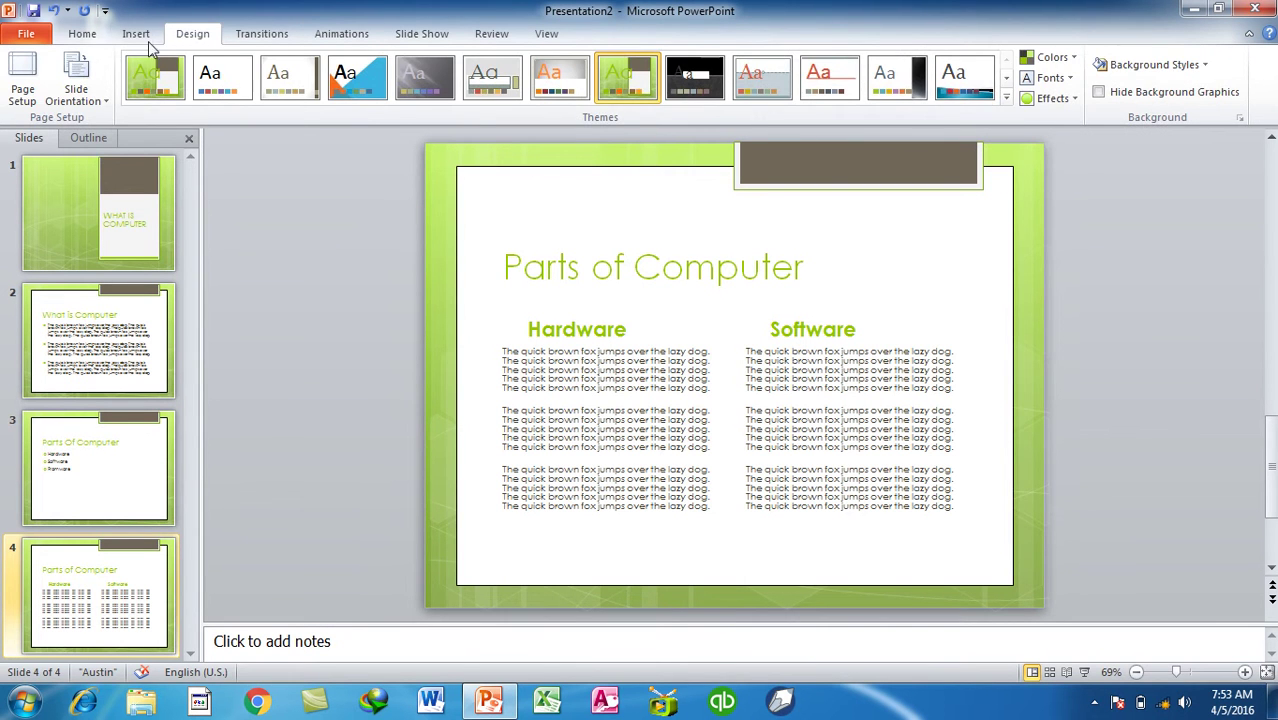
{"action": "left_click", "coordinate": [84, 34]}
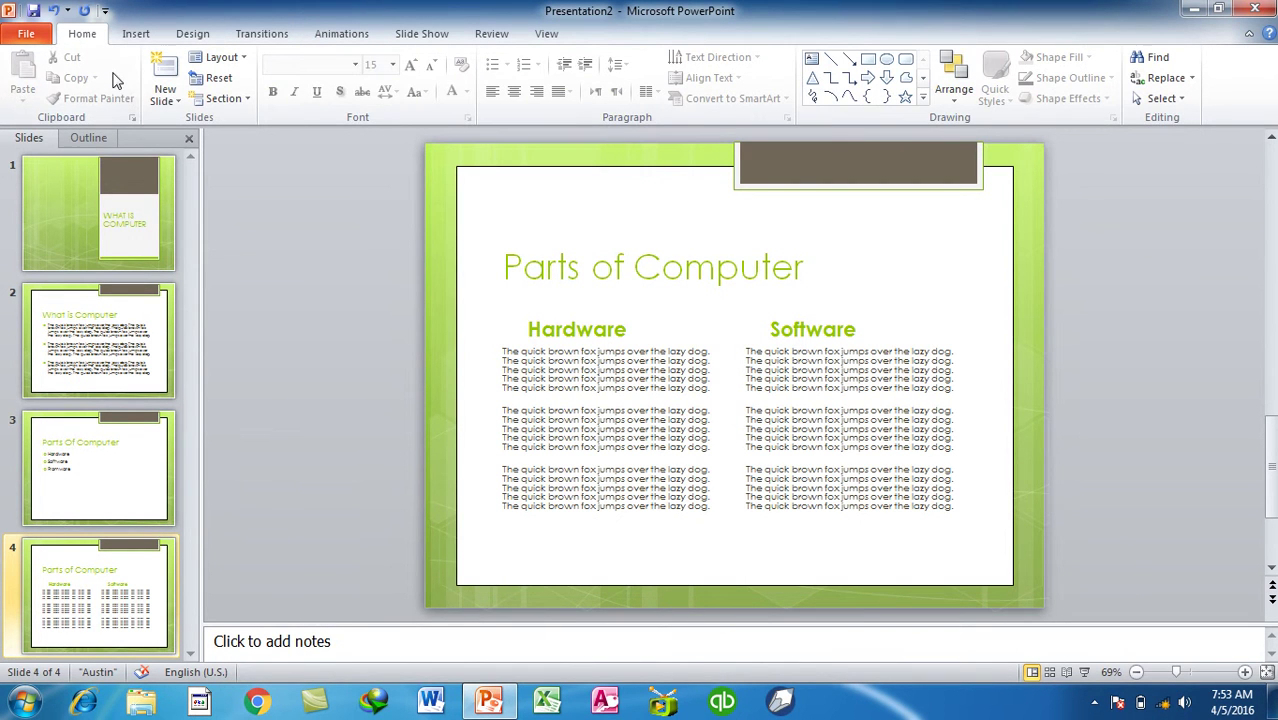
{"action": "left_click", "coordinate": [45, 34]}
Step: In Save As, create a new Desktop folder named My Office Data
{"action": "left_click", "coordinate": [60, 66]}
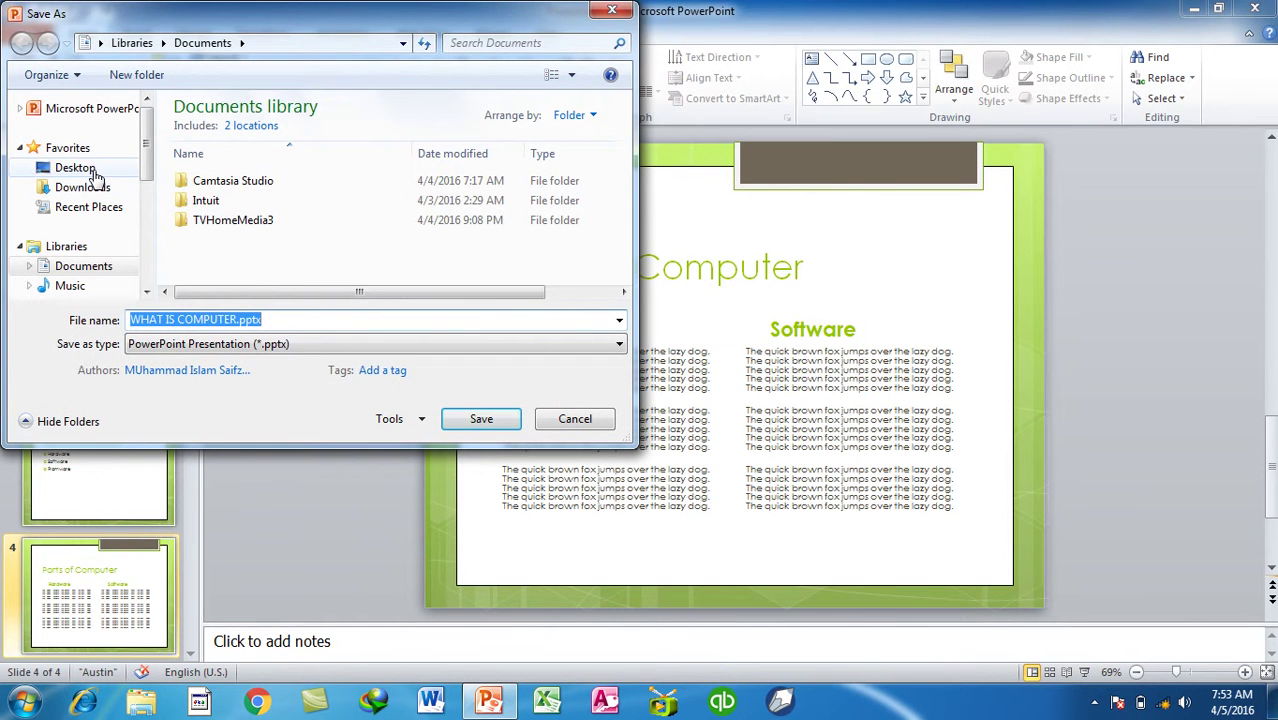
{"action": "left_click", "coordinate": [75, 168]}
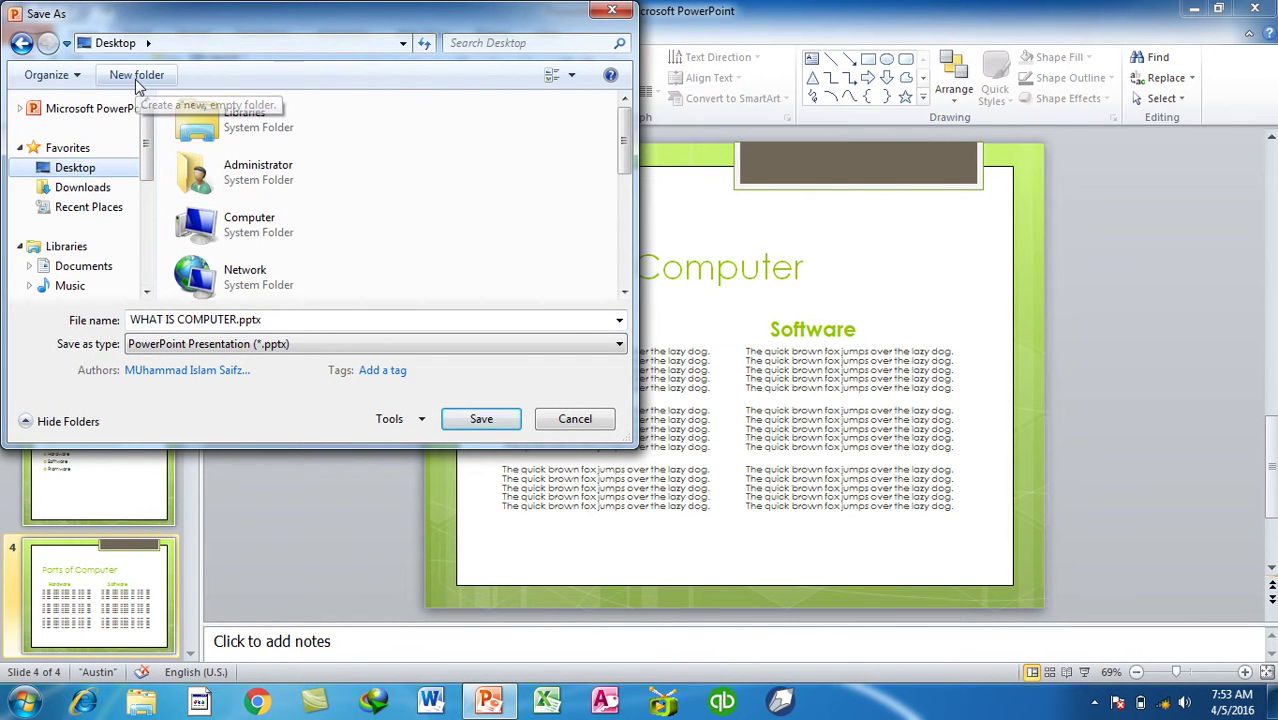
{"action": "left_click", "coordinate": [137, 78]}
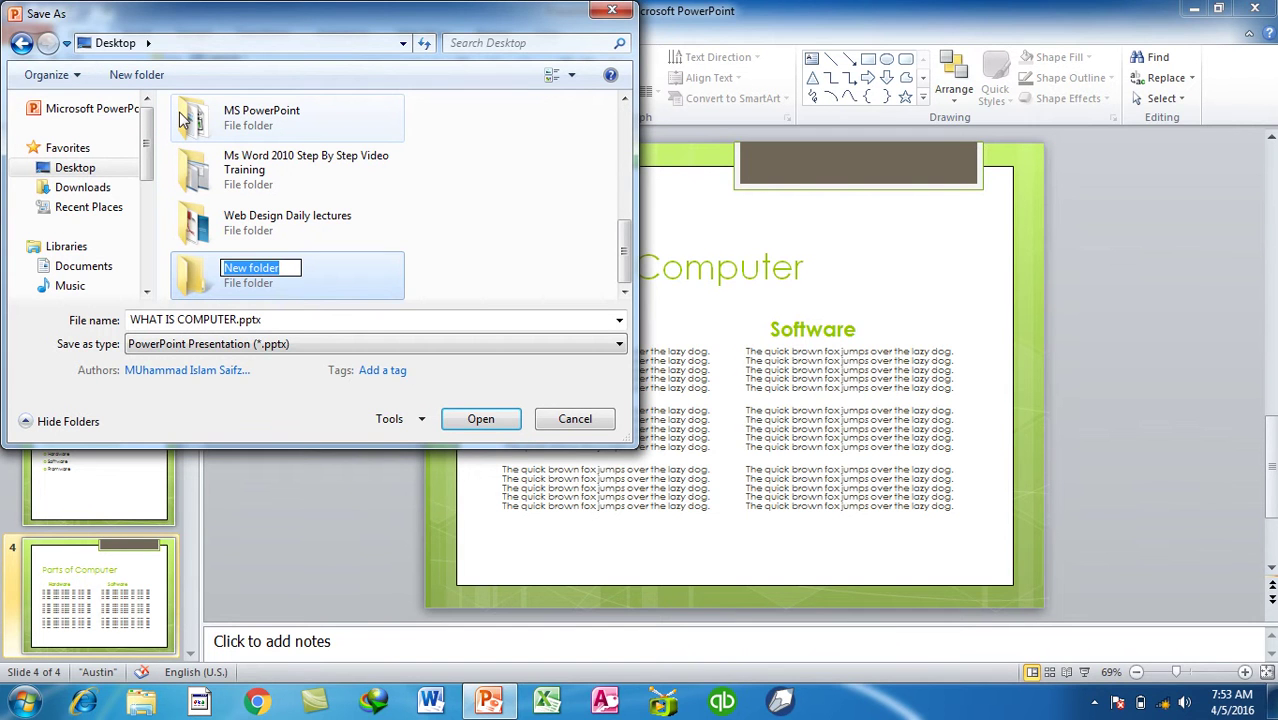
{"action": "type", "text": "M"}
{"action": "key", "text": "BackSpace"}
{"action": "type", "text": "y P"}
{"action": "key", "text": "BackSpace"}
{"action": "type", "text": "Office Data"}
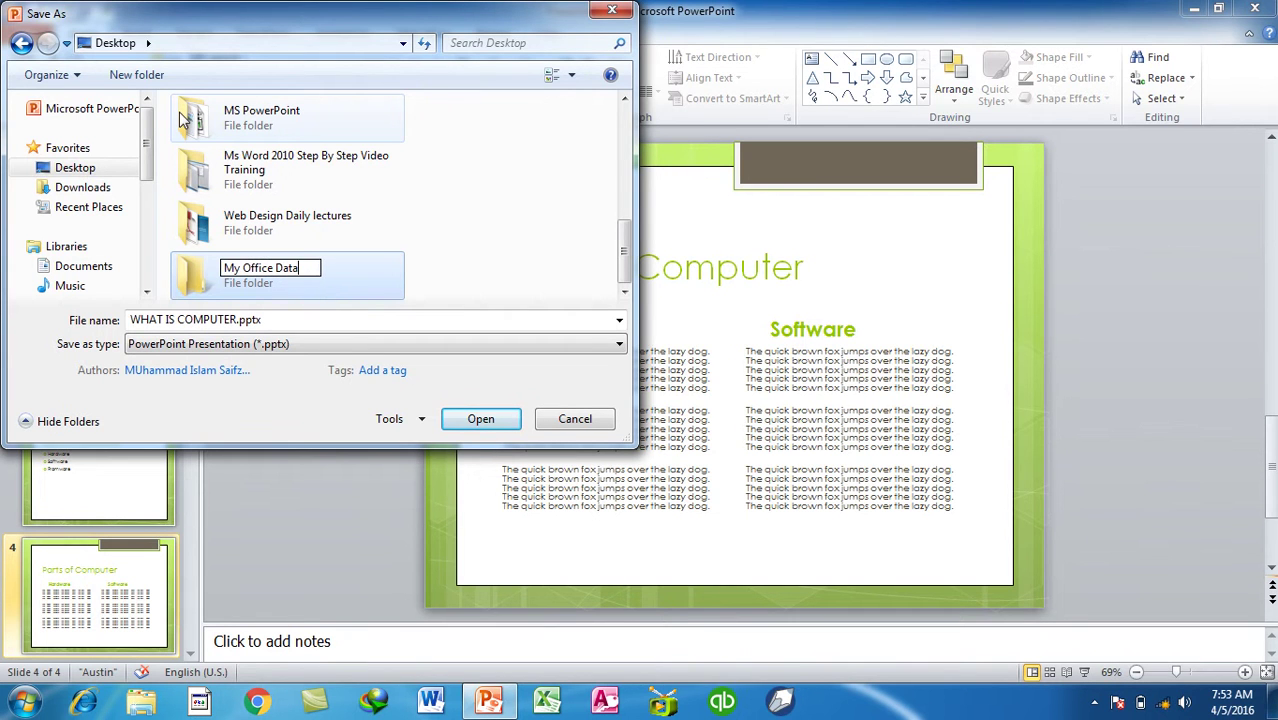
Step: Open the My Office Data folder and enter Computer lectures as the file name
{"action": "left_click", "coordinate": [334, 266]}
{"action": "double_click", "coordinate": [334, 266]}
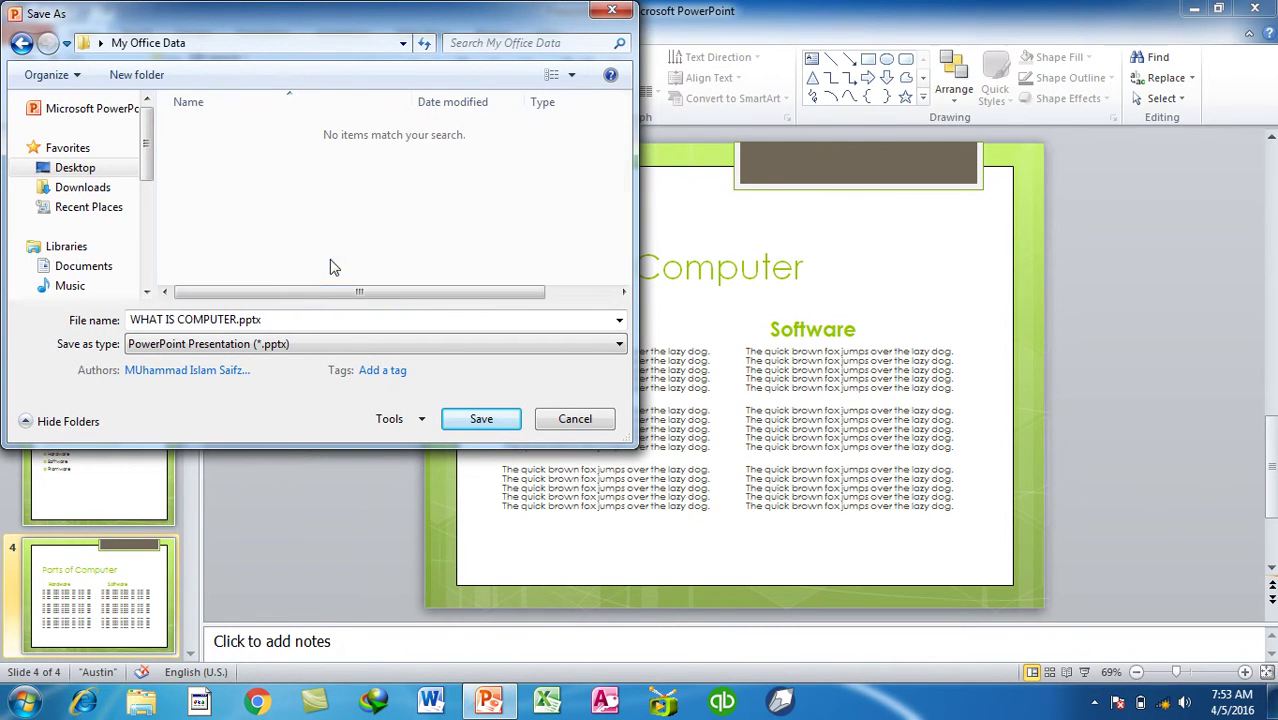
{"action": "left_click", "coordinate": [292, 319]}
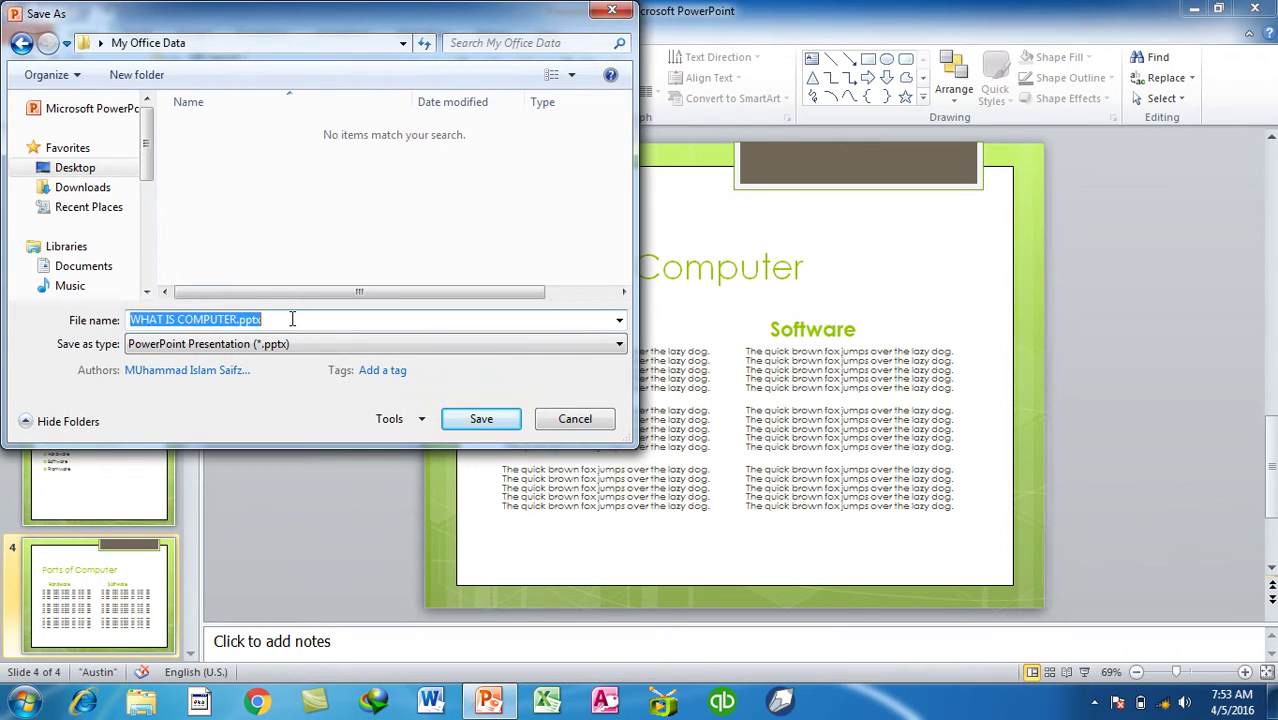
{"action": "type", "text": "Computer lectures"}
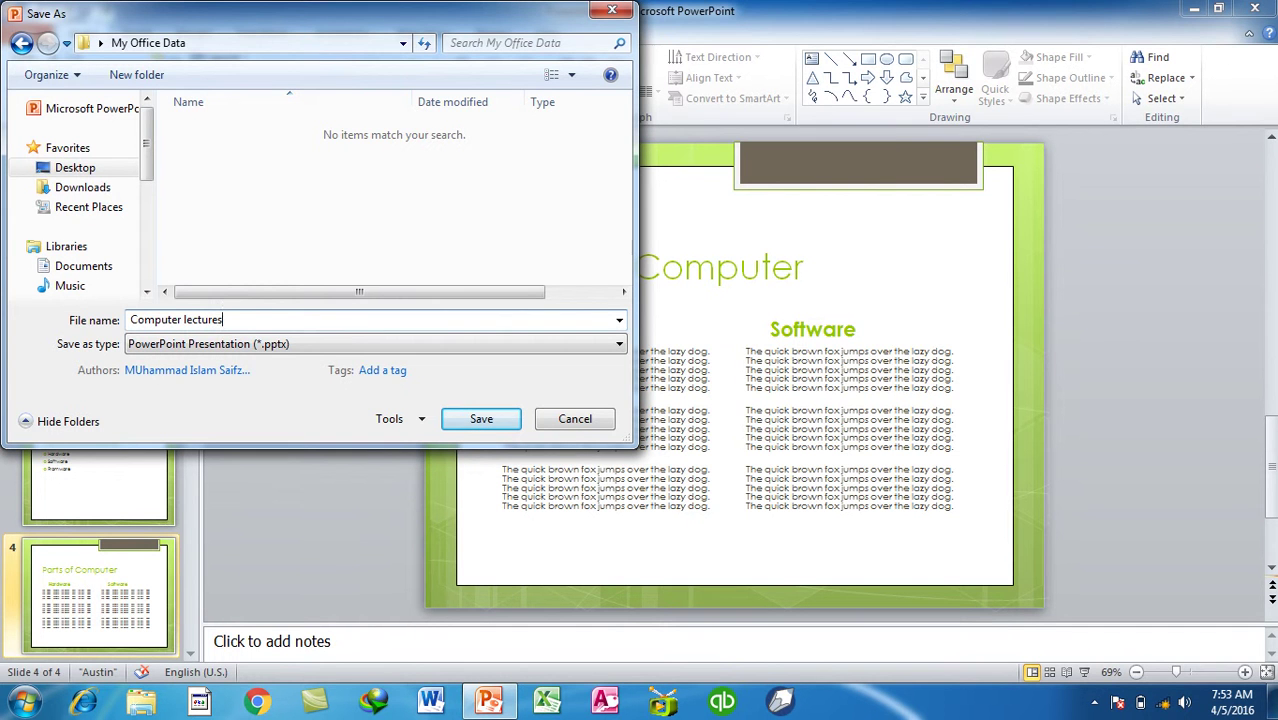
Step: In General Options, enter a password to open and a password to modify
{"action": "left_click", "coordinate": [375, 419]}
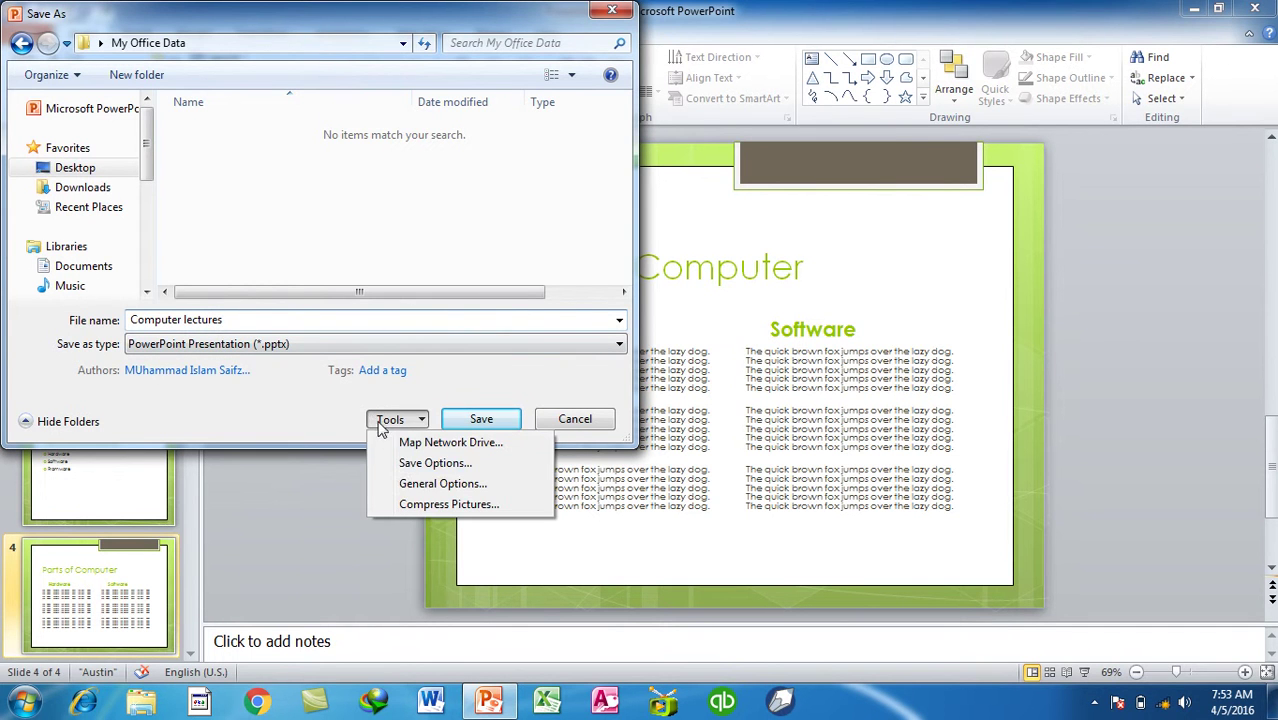
{"action": "left_click", "coordinate": [403, 484]}
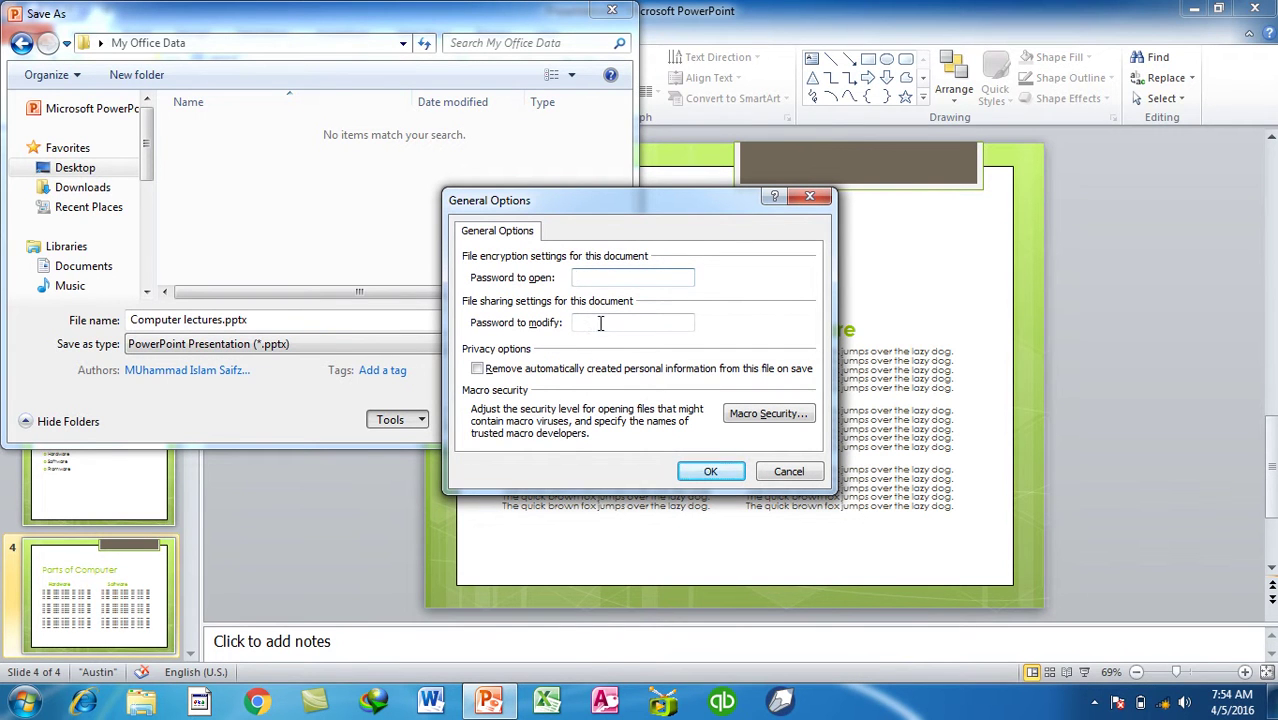
{"action": "left_click", "coordinate": [598, 321]}
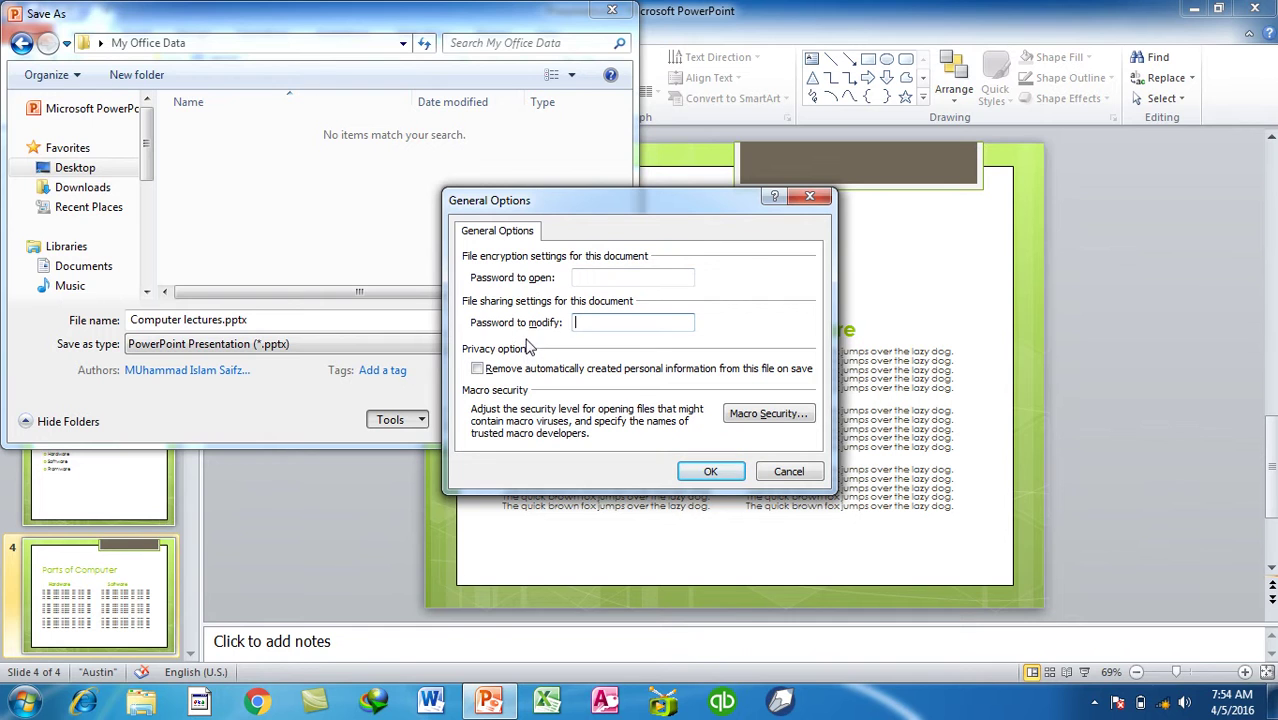
{"action": "left_click", "coordinate": [595, 281]}
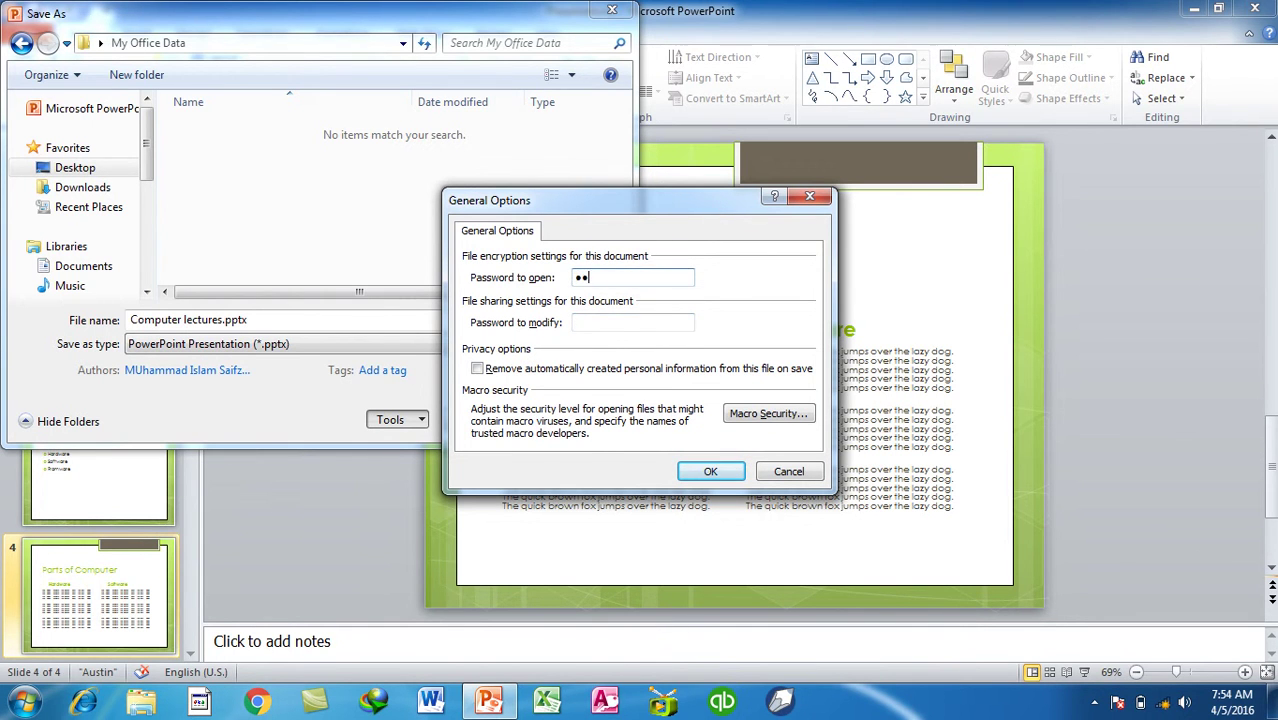
{"action": "left_click", "coordinate": [597, 320]}
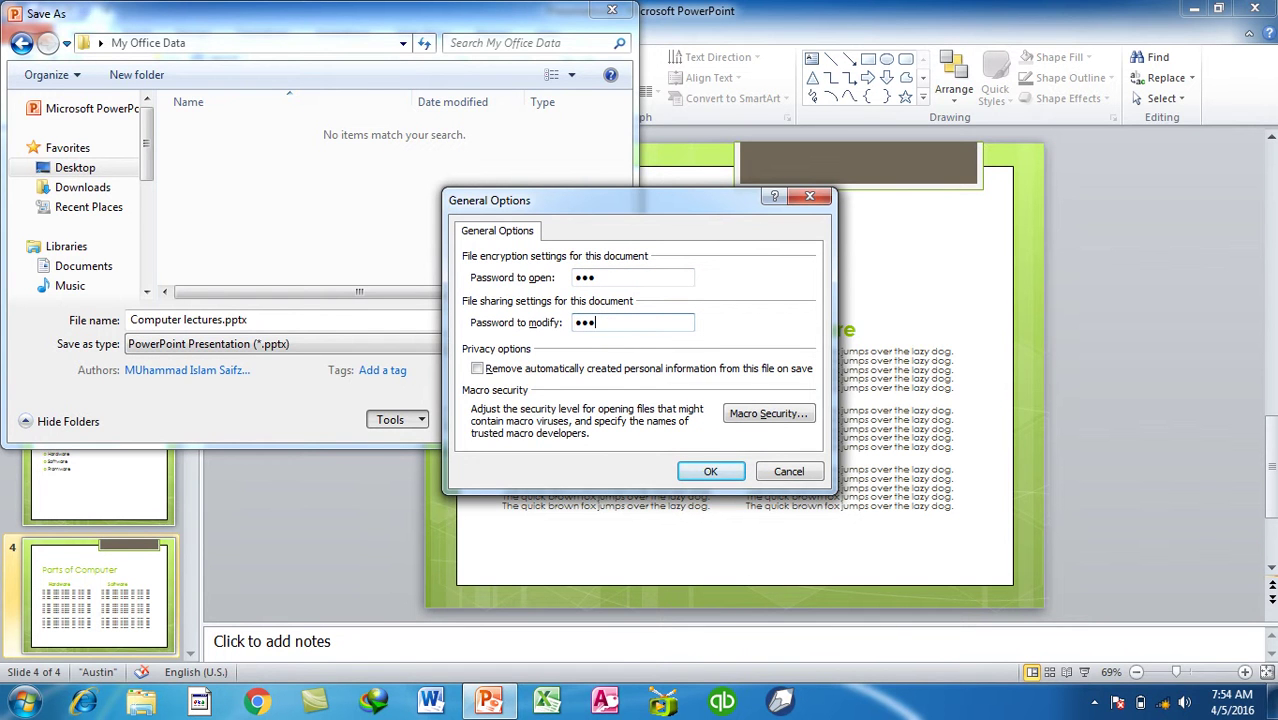
{"action": "left_click", "coordinate": [716, 469]}
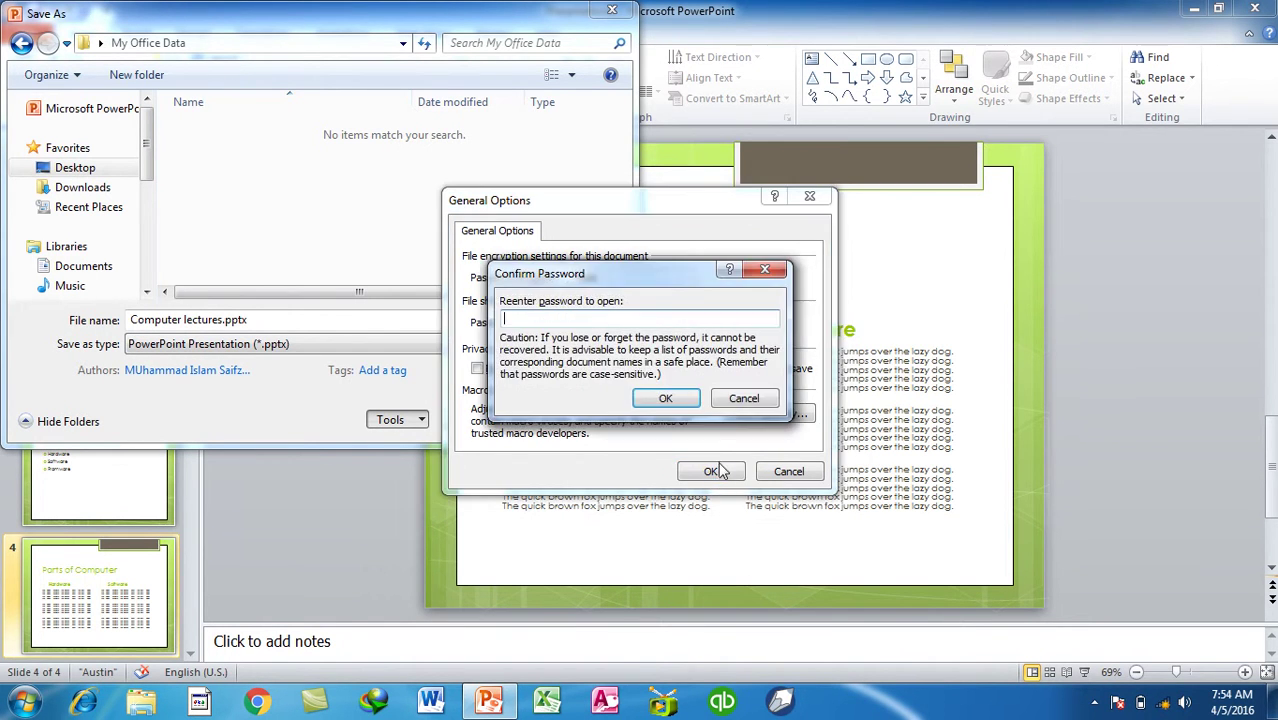
Step: Re-enter both passwords to confirm them and save as Computer lectures.pptx
{"action": "left_click", "coordinate": [679, 402]}
{"action": "left_click", "coordinate": [680, 402]}
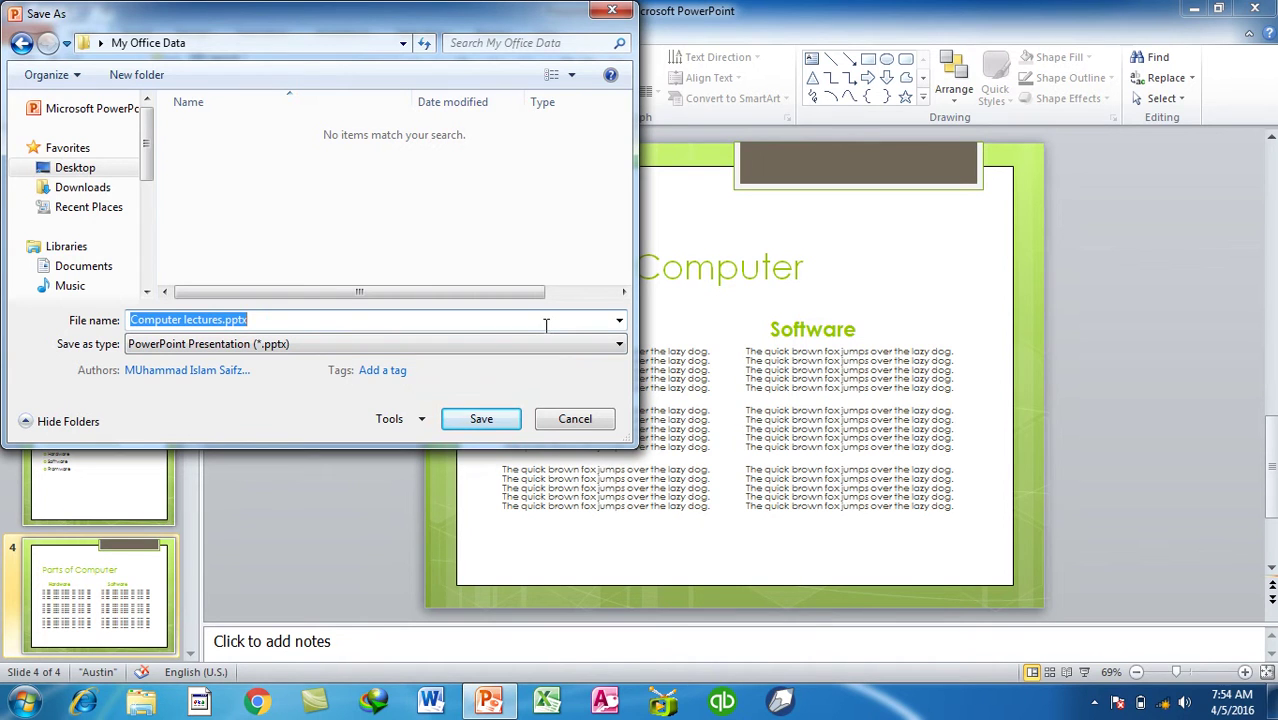
{"action": "left_click", "coordinate": [489, 421]}
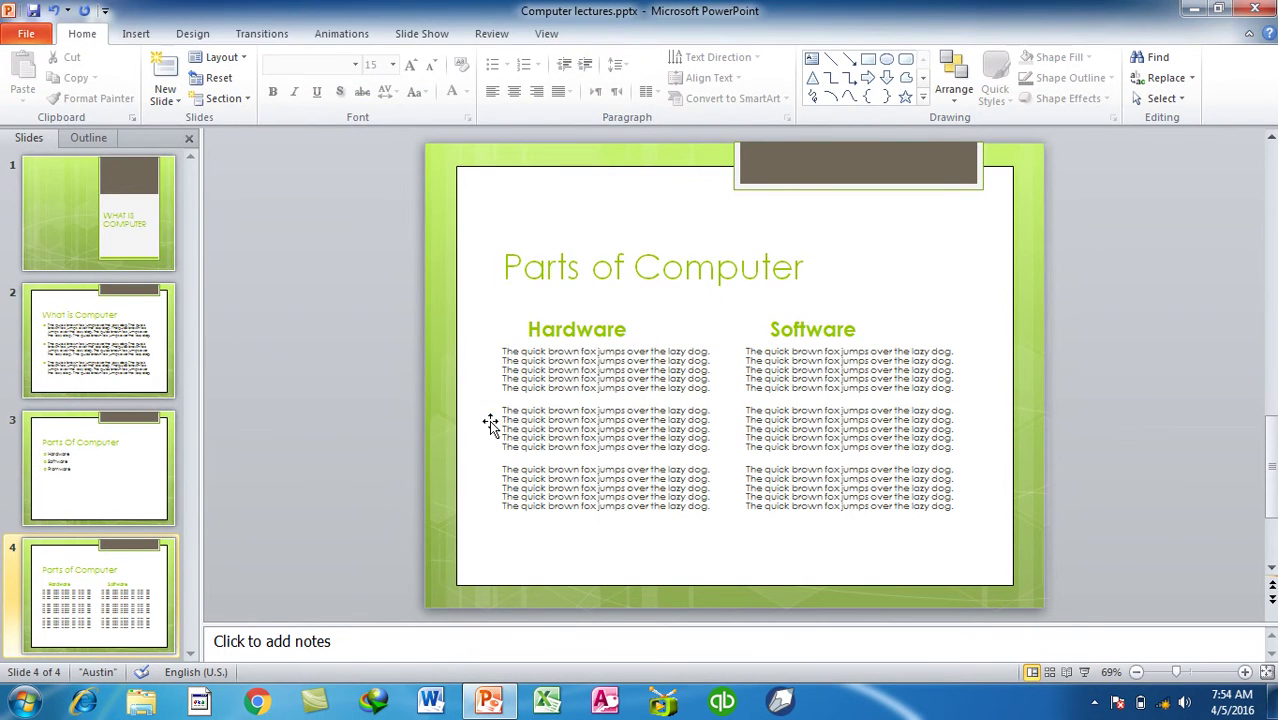
Step: Close PowerPoint and try opening Computer lectures.pptx from My Office Data with a wrong password
{"action": "left_click", "coordinate": [1266, 12]}
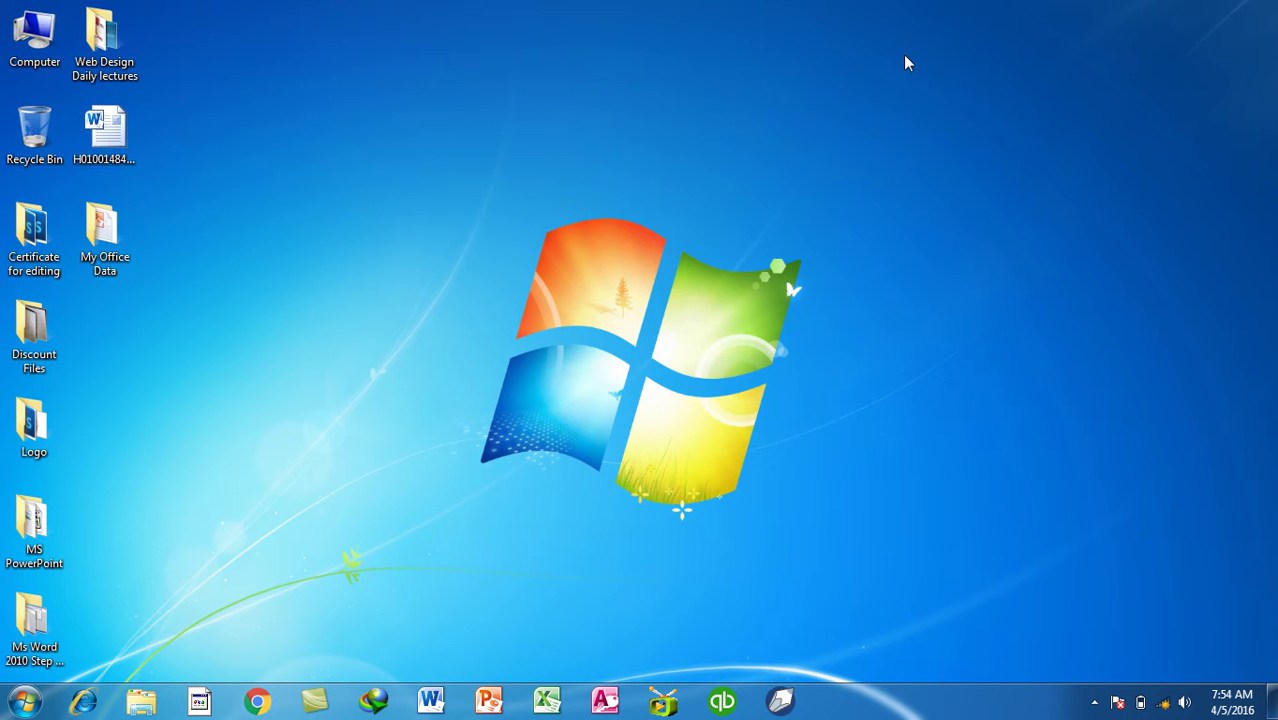
{"action": "double_click", "coordinate": [117, 222]}
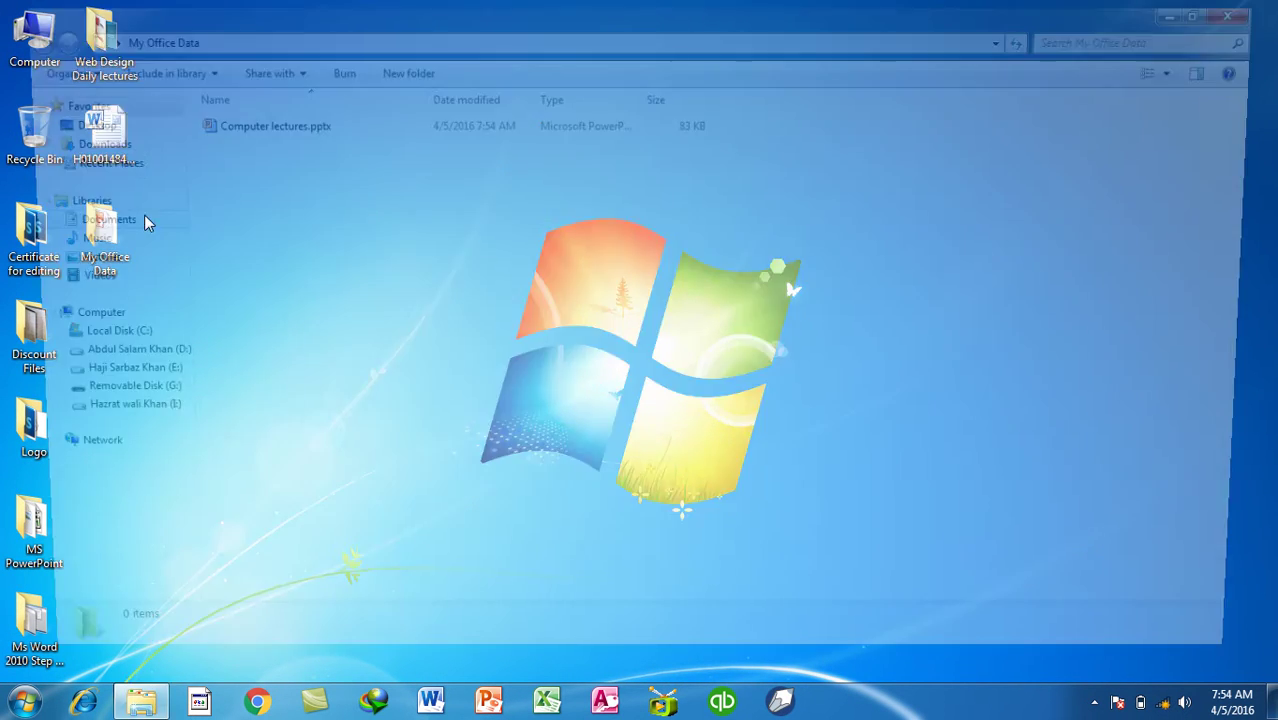
{"action": "double_click", "coordinate": [245, 124]}
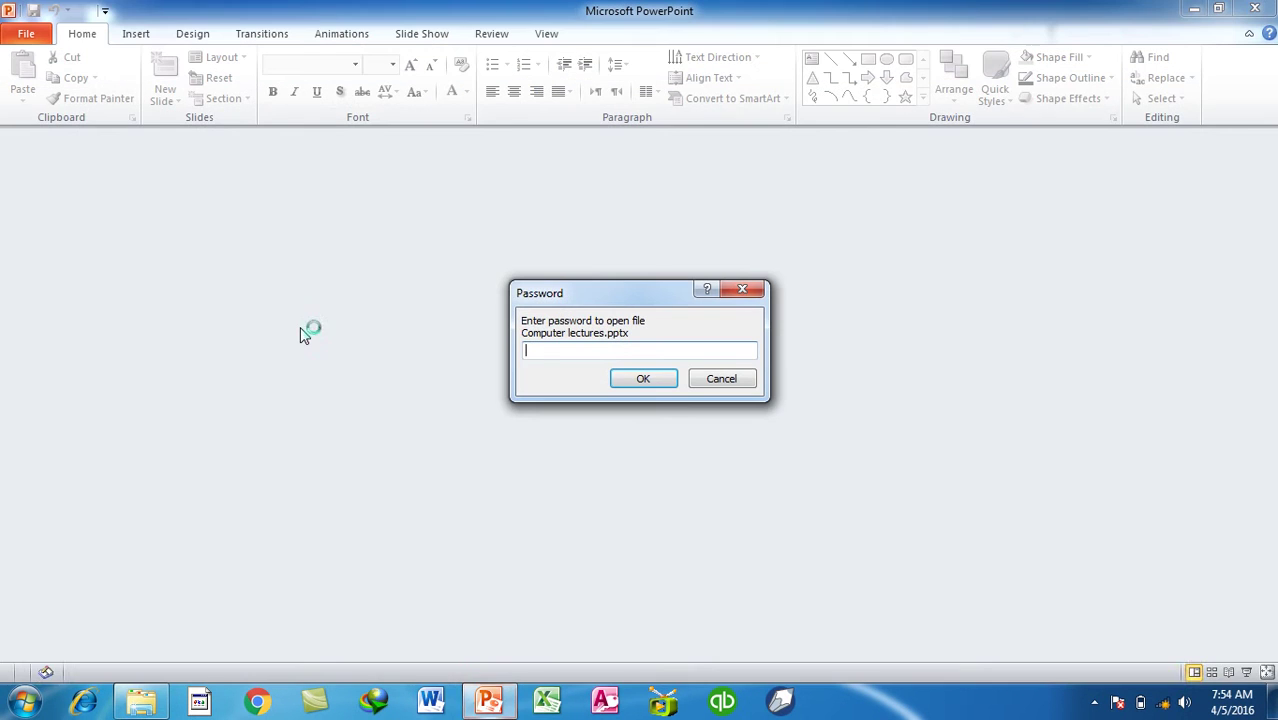
{"action": "key", "text": "Return"}
{"action": "key", "text": "Return"}
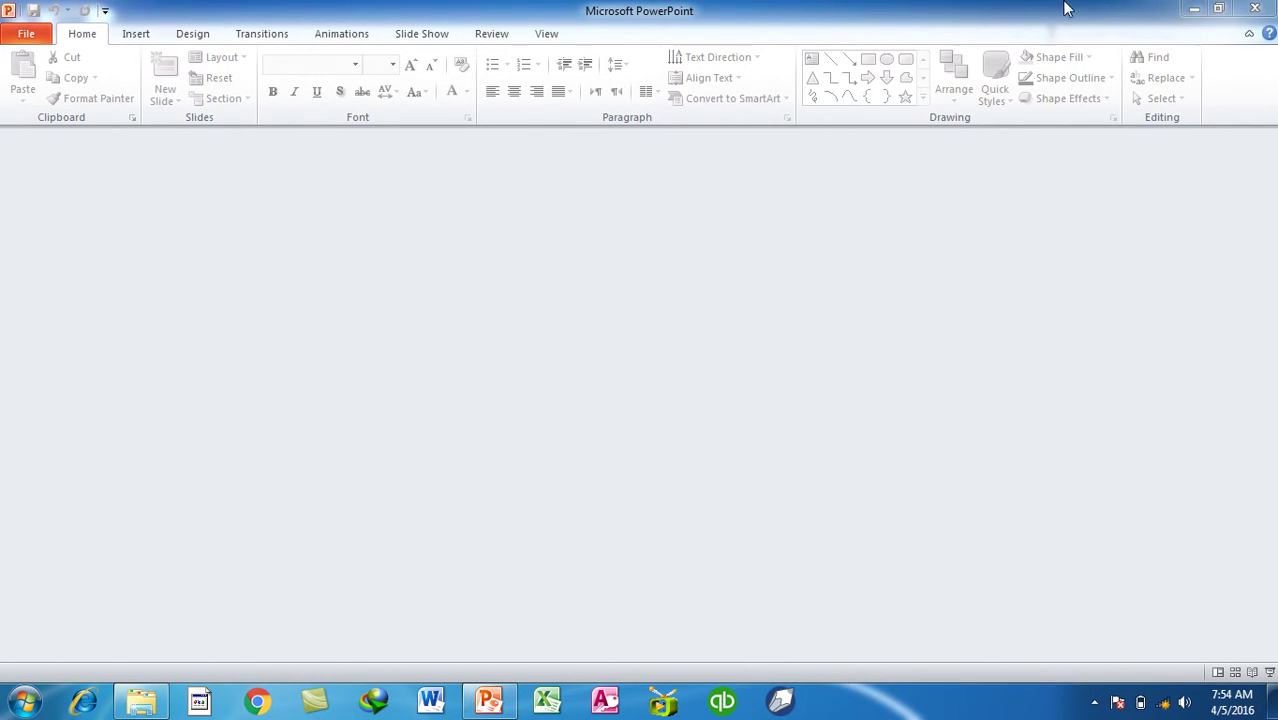
{"action": "left_click", "coordinate": [1193, 8]}
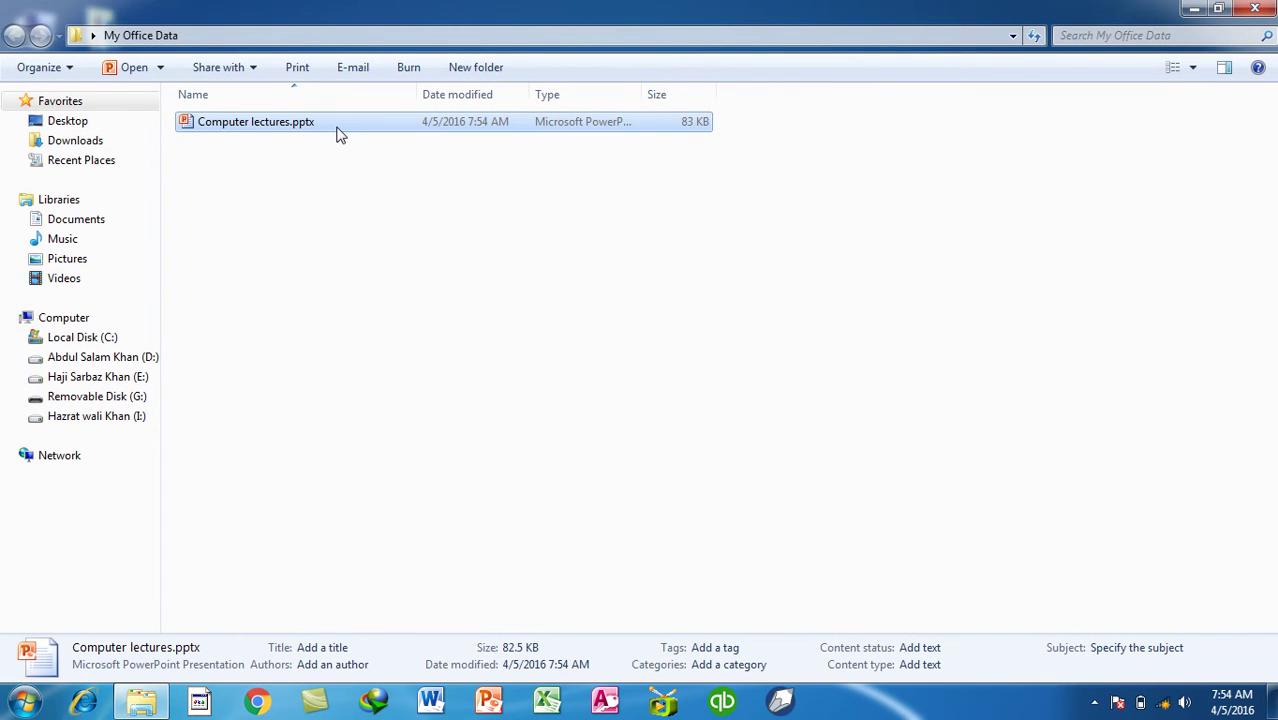
Step: Reopen Computer lectures.pptx by entering its open password, then its modify password
{"action": "double_click", "coordinate": [337, 133]}
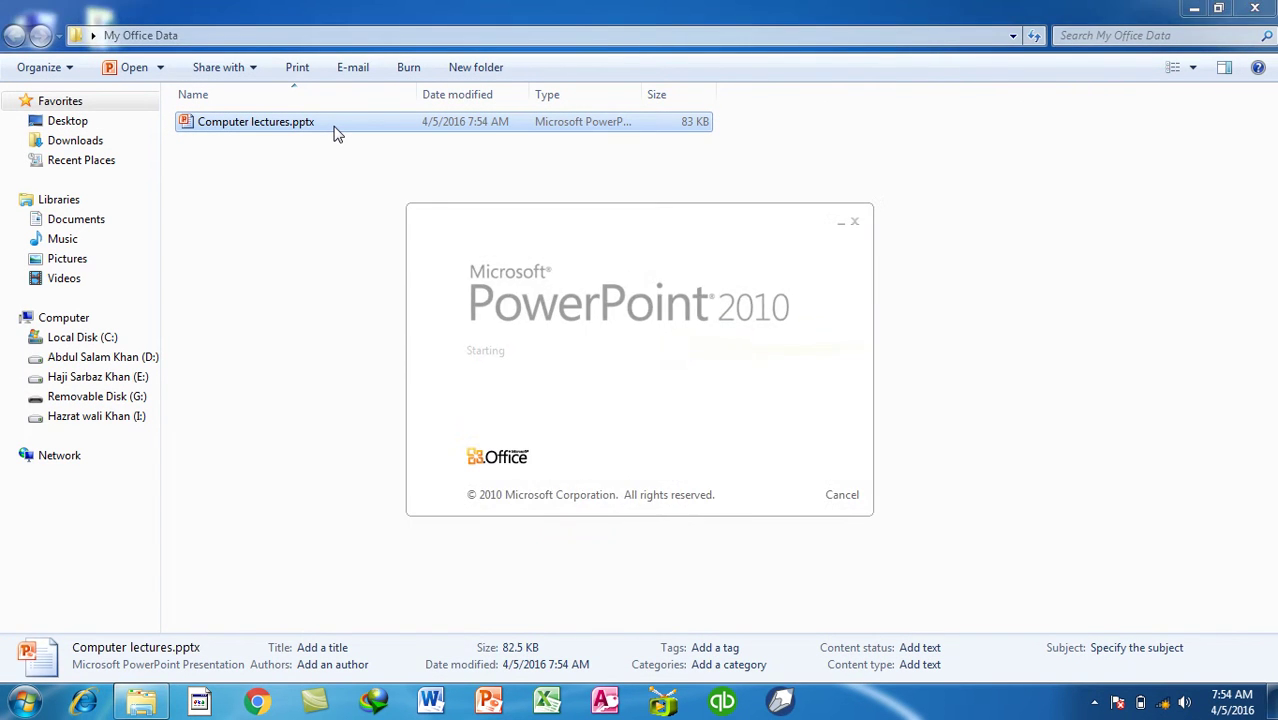
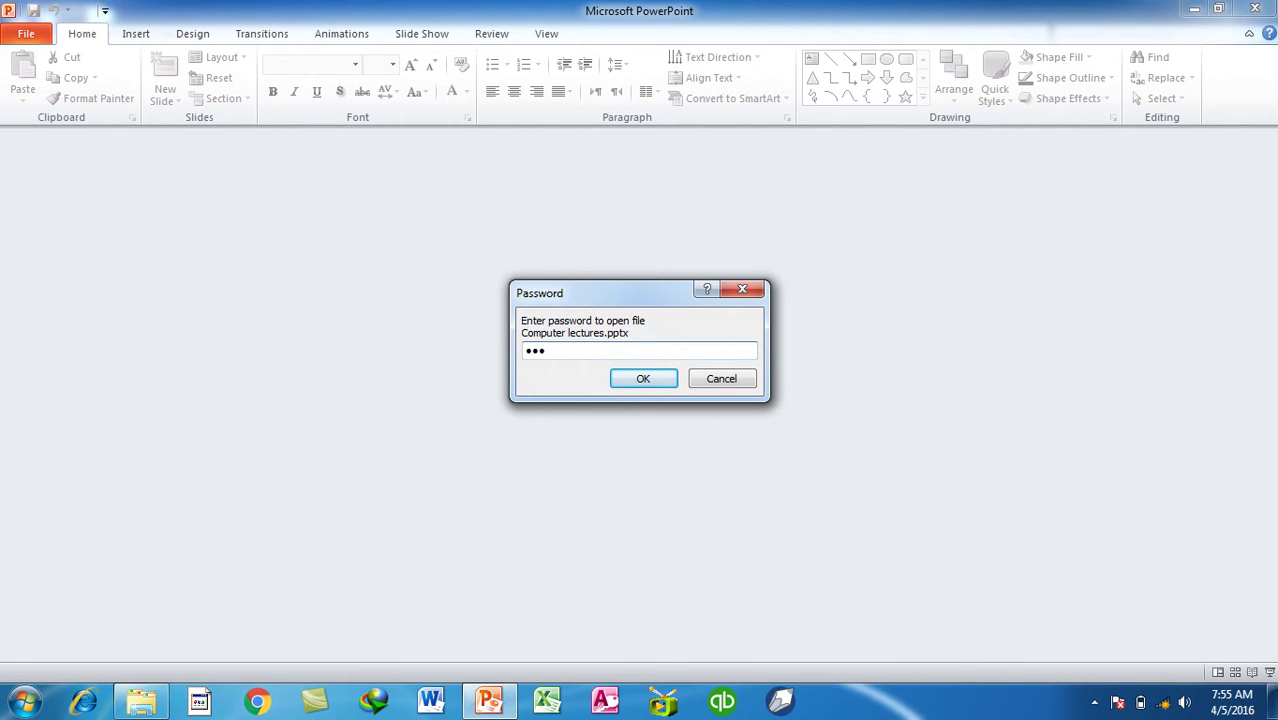
{"action": "key", "text": "Return"}
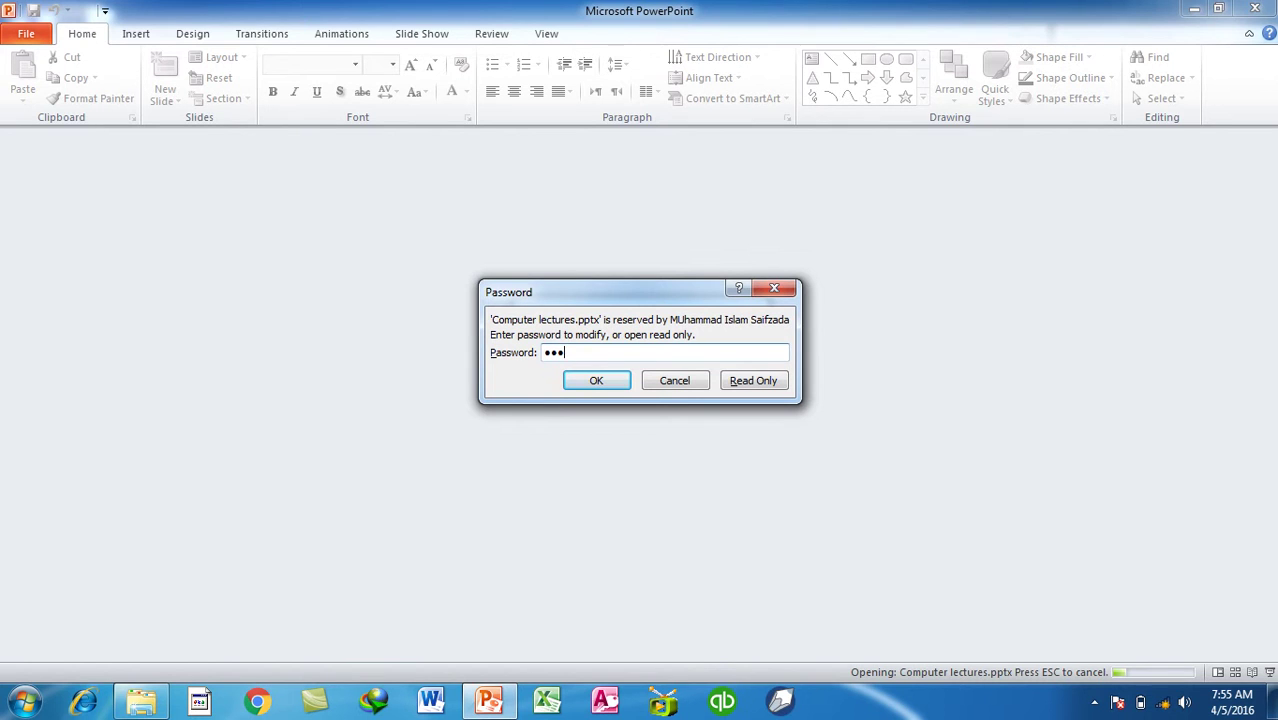
{"action": "key", "text": "Return"}
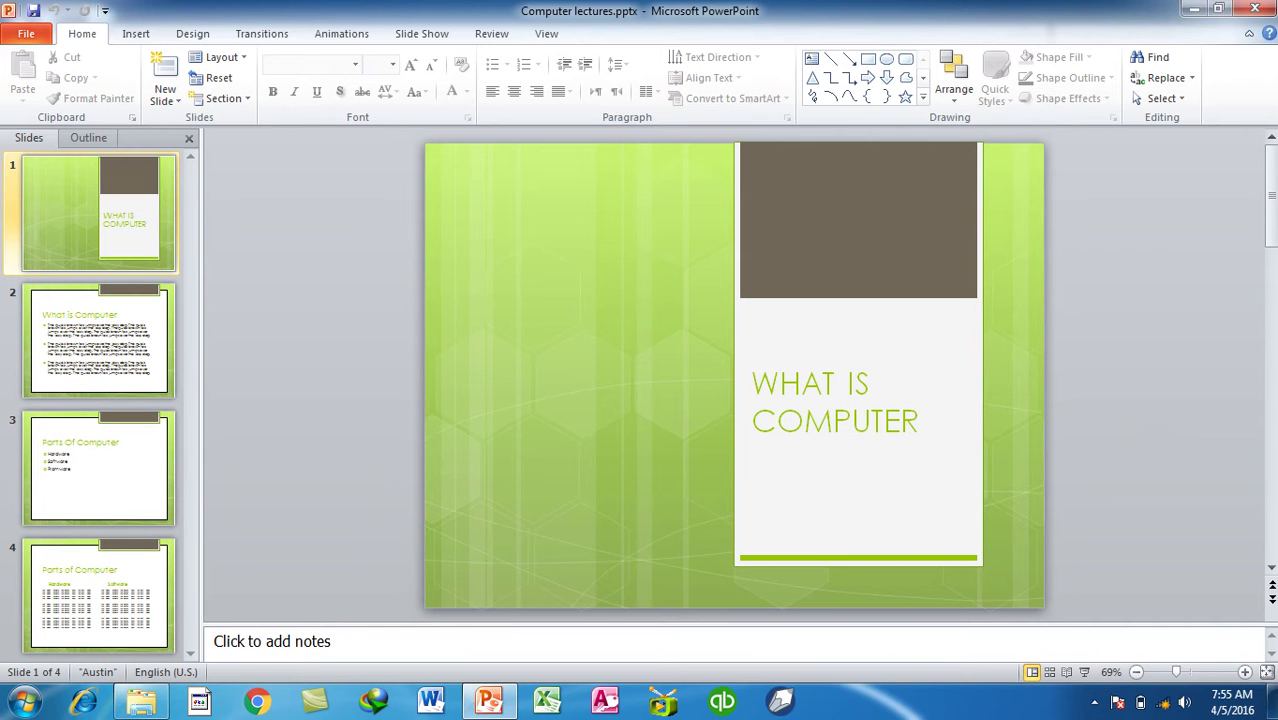
Step: In Save As General Options, clear the existing open and modify passwords
{"action": "left_click", "coordinate": [22, 40]}
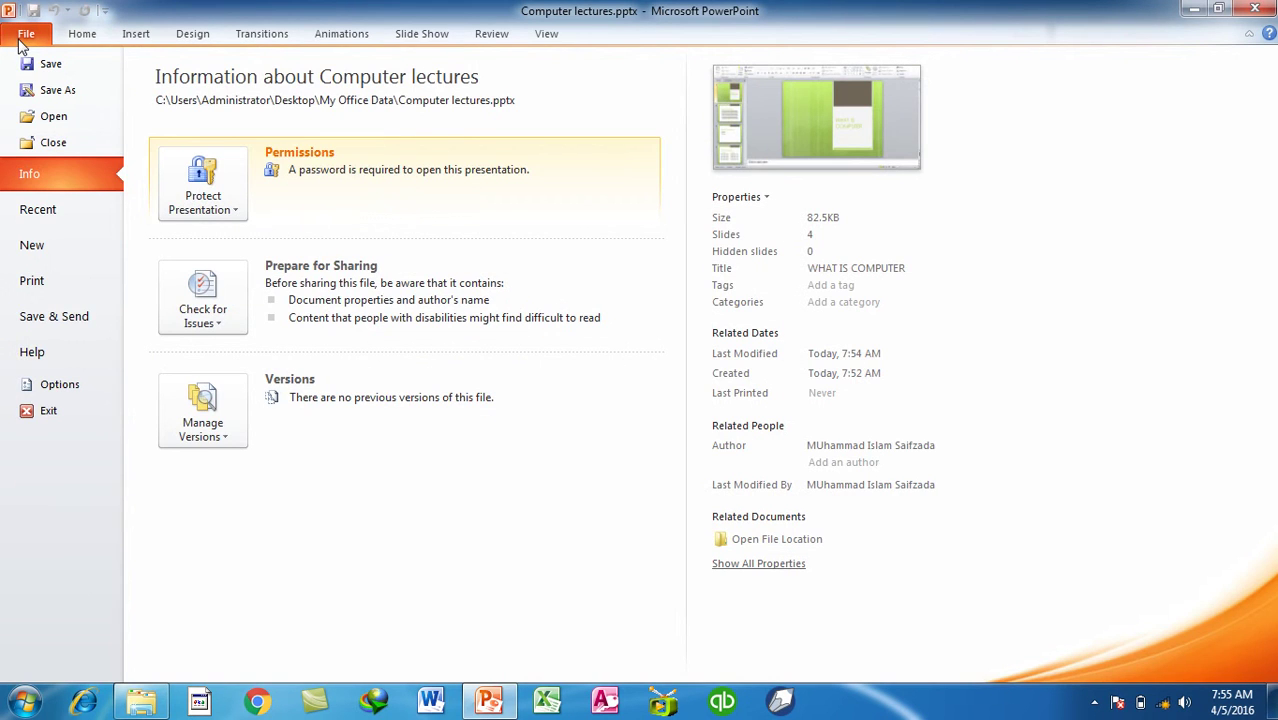
{"action": "left_click", "coordinate": [70, 89]}
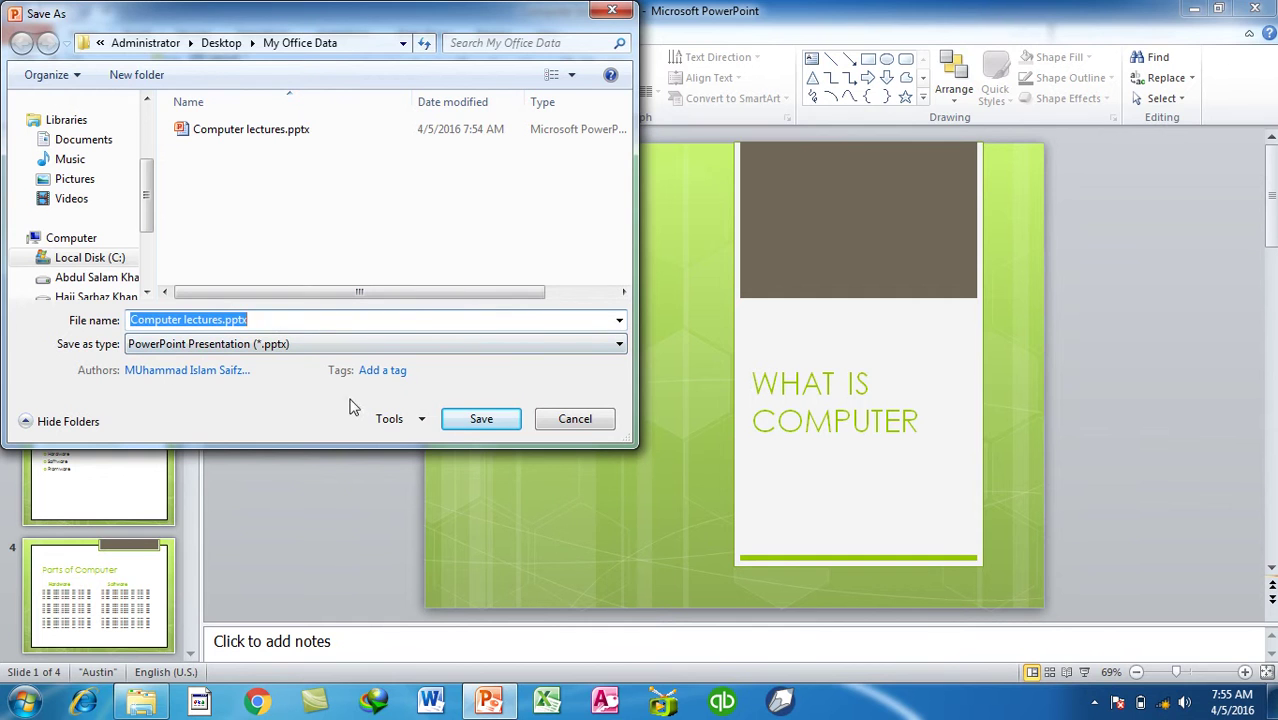
{"action": "left_click", "coordinate": [390, 420]}
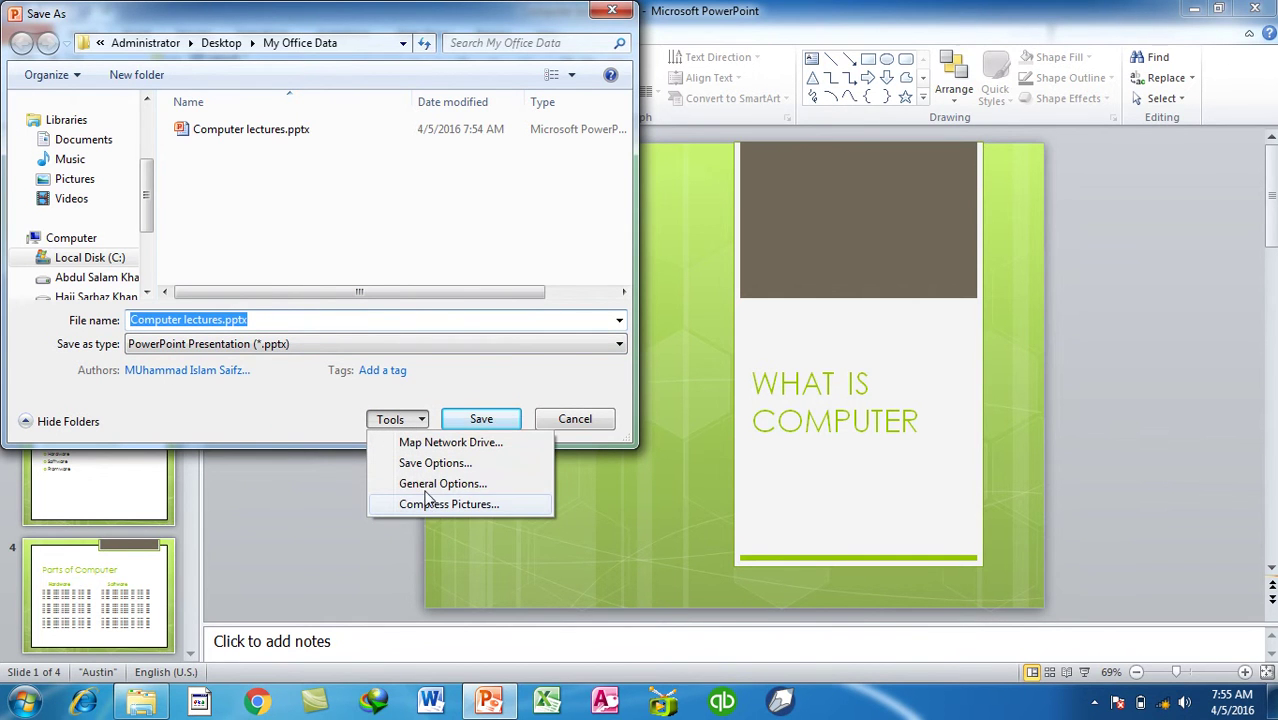
{"action": "left_click", "coordinate": [425, 484]}
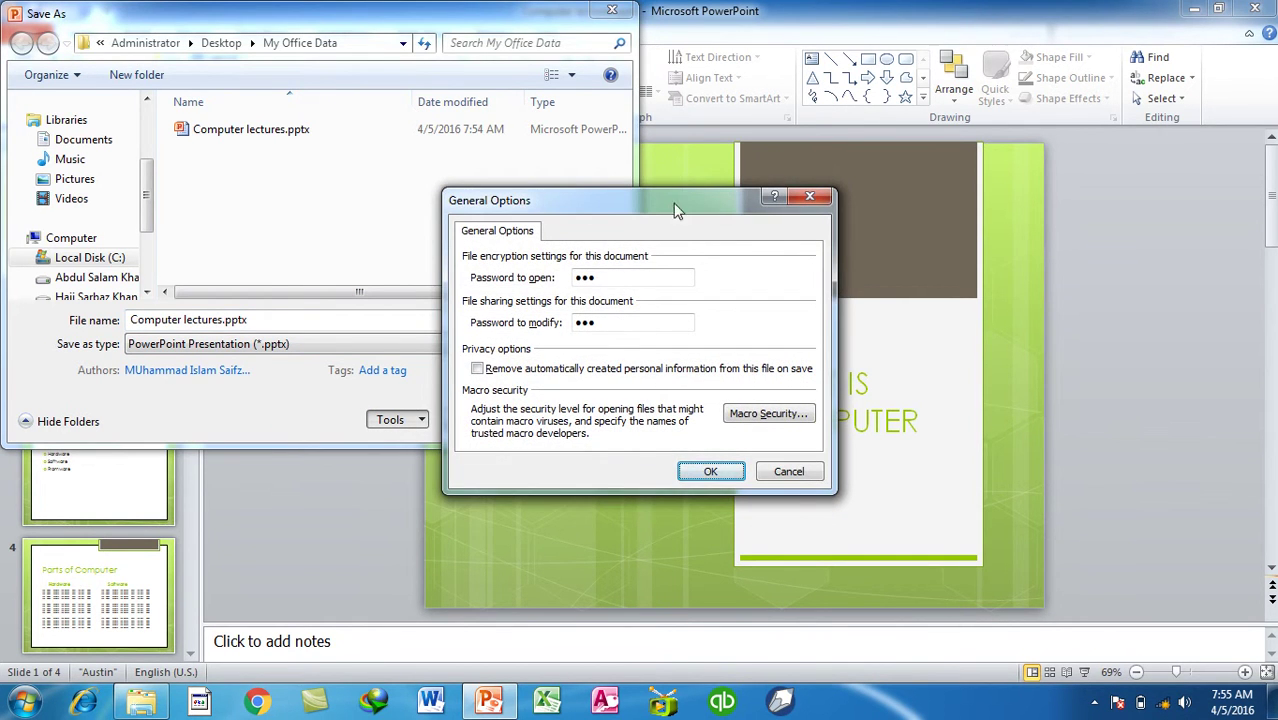
{"action": "left_click_drag", "start_coordinate": [676, 277], "coordinate": [305, 298]}
{"action": "key", "text": "BackSpace"}
{"action": "key", "text": "Tab"}
{"action": "key", "text": "BackSpace"}
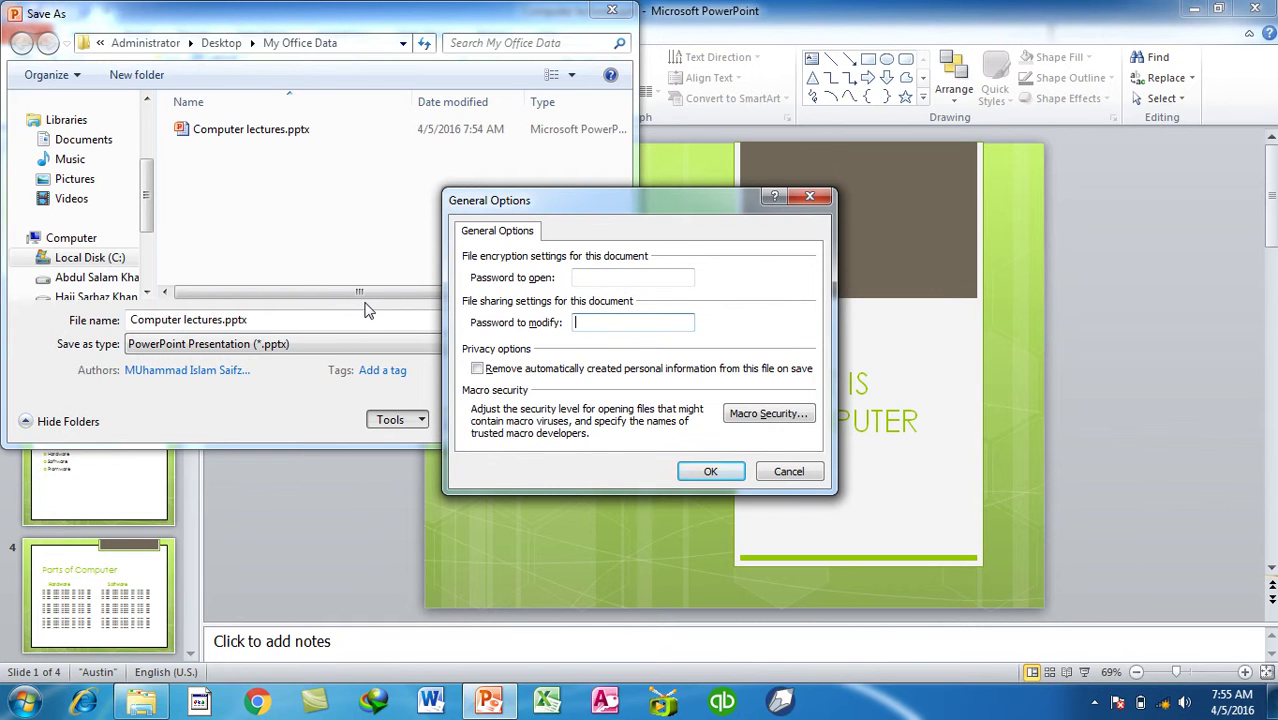
Step: Enter and confirm a new password to open and password to modify
{"action": "left_click", "coordinate": [612, 279]}
{"action": "left_click", "coordinate": [628, 320]}
{"action": "left_click", "coordinate": [710, 471]}
{"action": "left_click", "coordinate": [662, 396]}
{"action": "type", "text": "4"}
{"action": "left_click", "coordinate": [662, 396]}
Step: Save over the existing Computer lectures.pptx and close PowerPoint
{"action": "key", "text": "Return"}
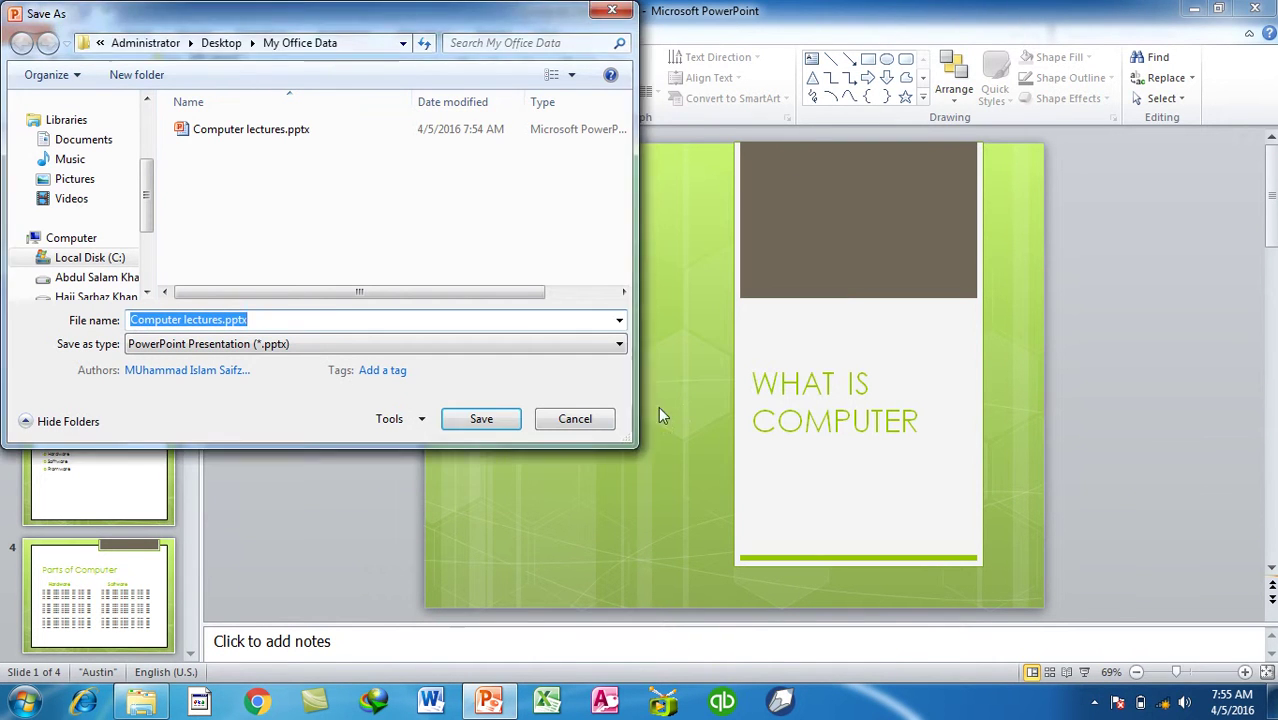
{"action": "left_click", "coordinate": [516, 413]}
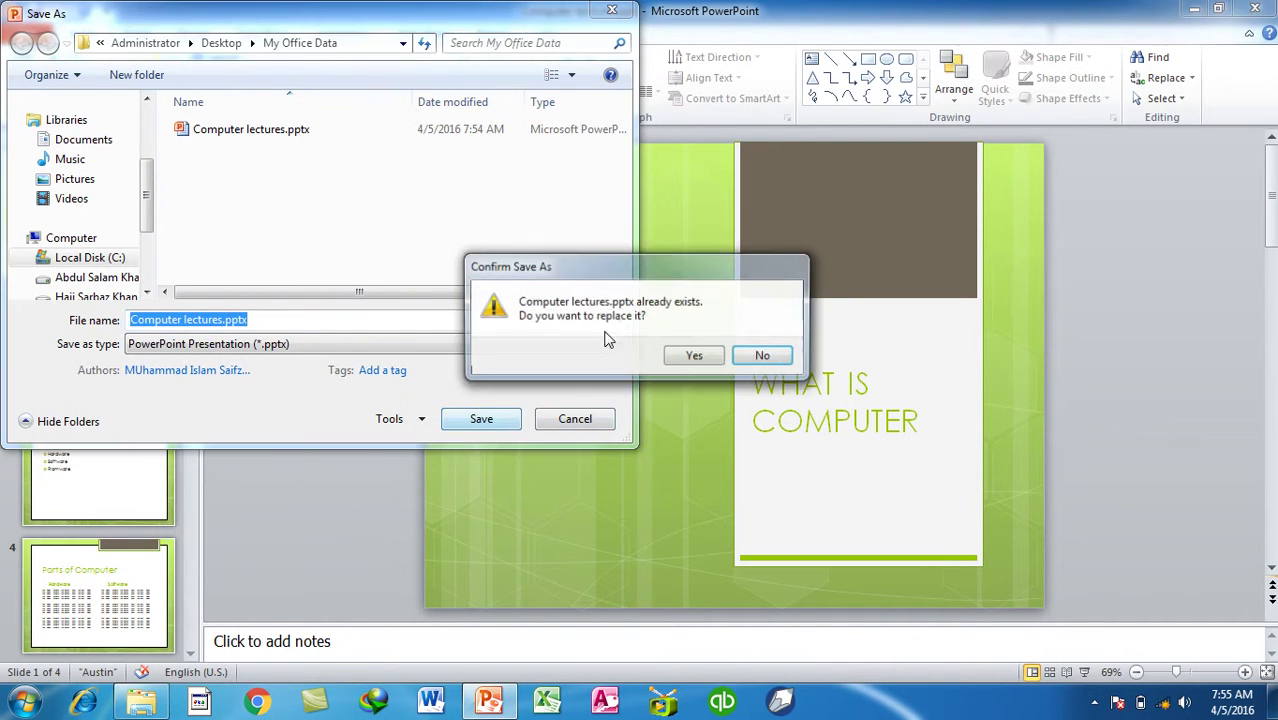
{"action": "left_click", "coordinate": [700, 358]}
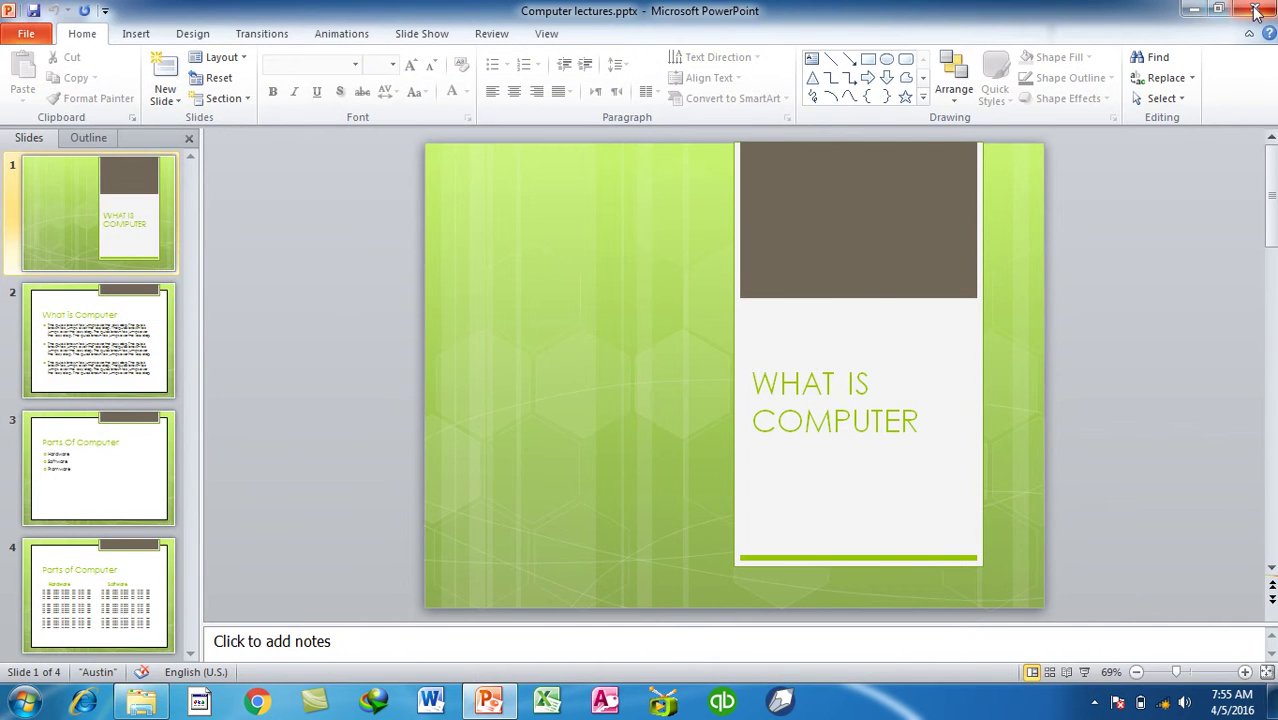
{"action": "left_click", "coordinate": [1255, 9]}
Step: Reopen Computer lectures.pptx, retrying after an incorrect password, and enter both passwords
{"action": "double_click", "coordinate": [250, 123]}
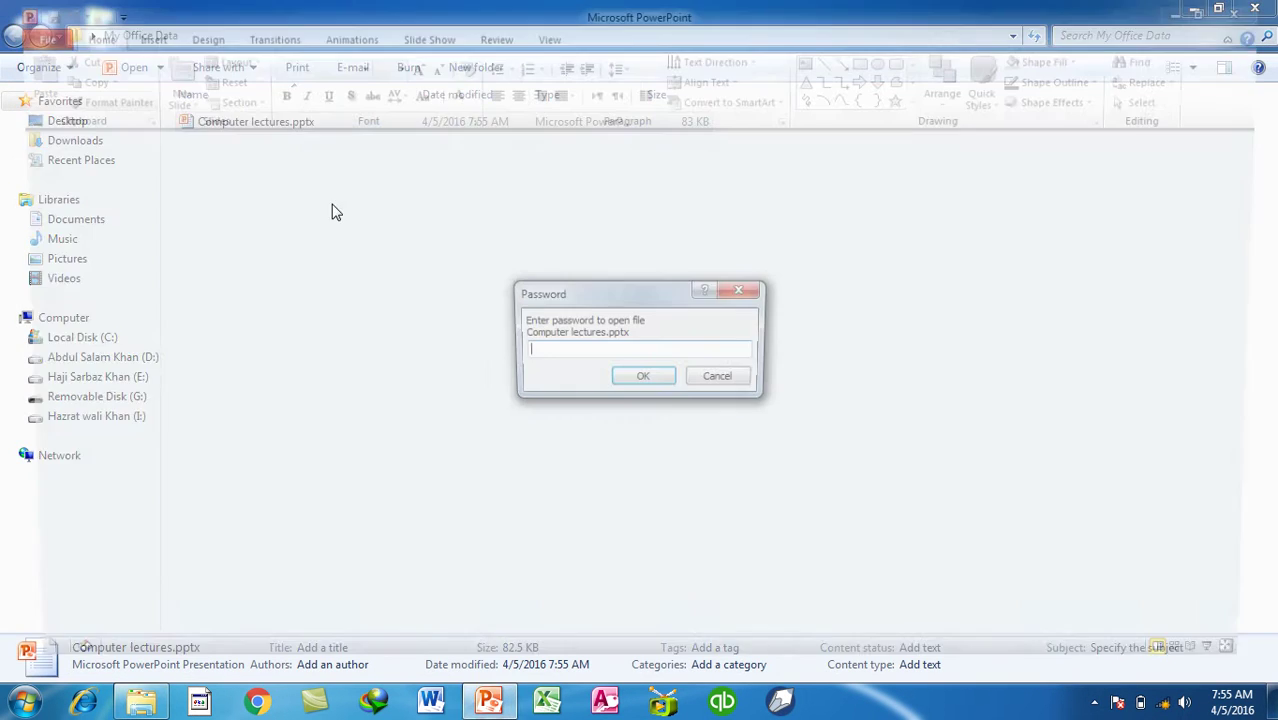
{"action": "key", "text": "Return"}
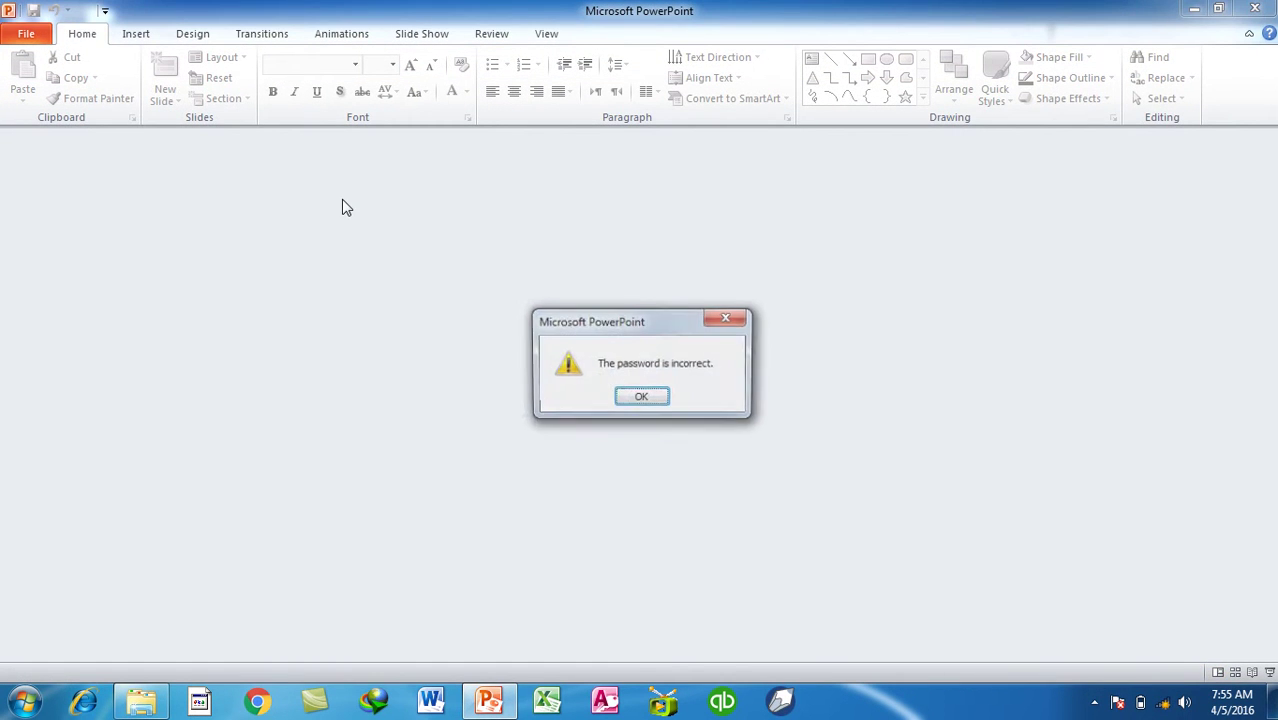
{"action": "key", "text": "Return"}
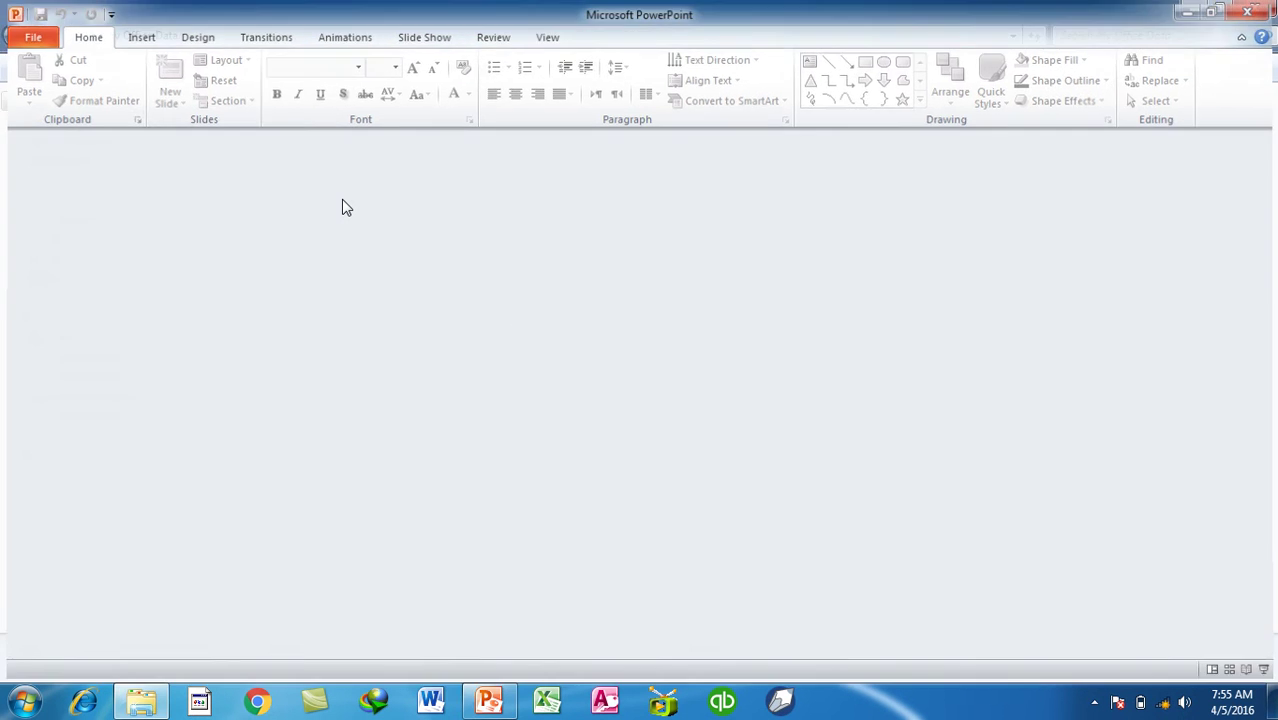
{"action": "key", "text": "Return"}
{"action": "type", "text": "*****"}
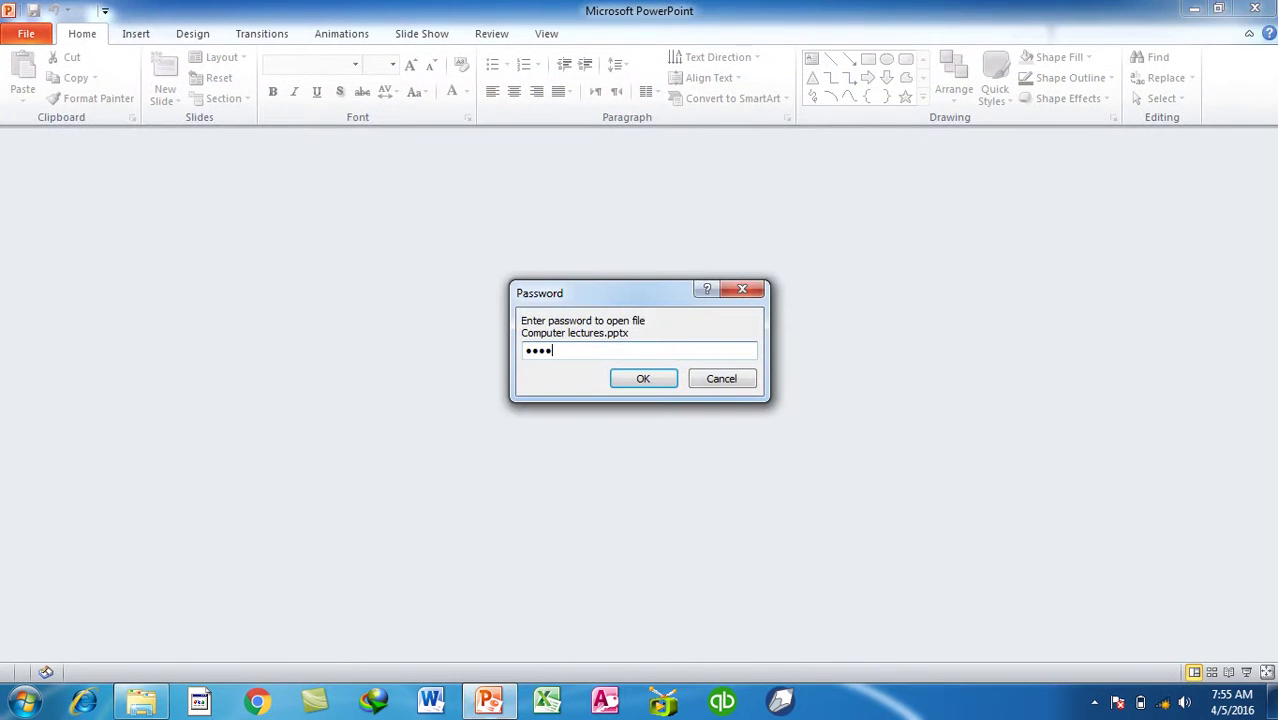
{"action": "key", "text": "Return"}
{"action": "type", "text": "****"}
{"action": "key", "text": "Return"}
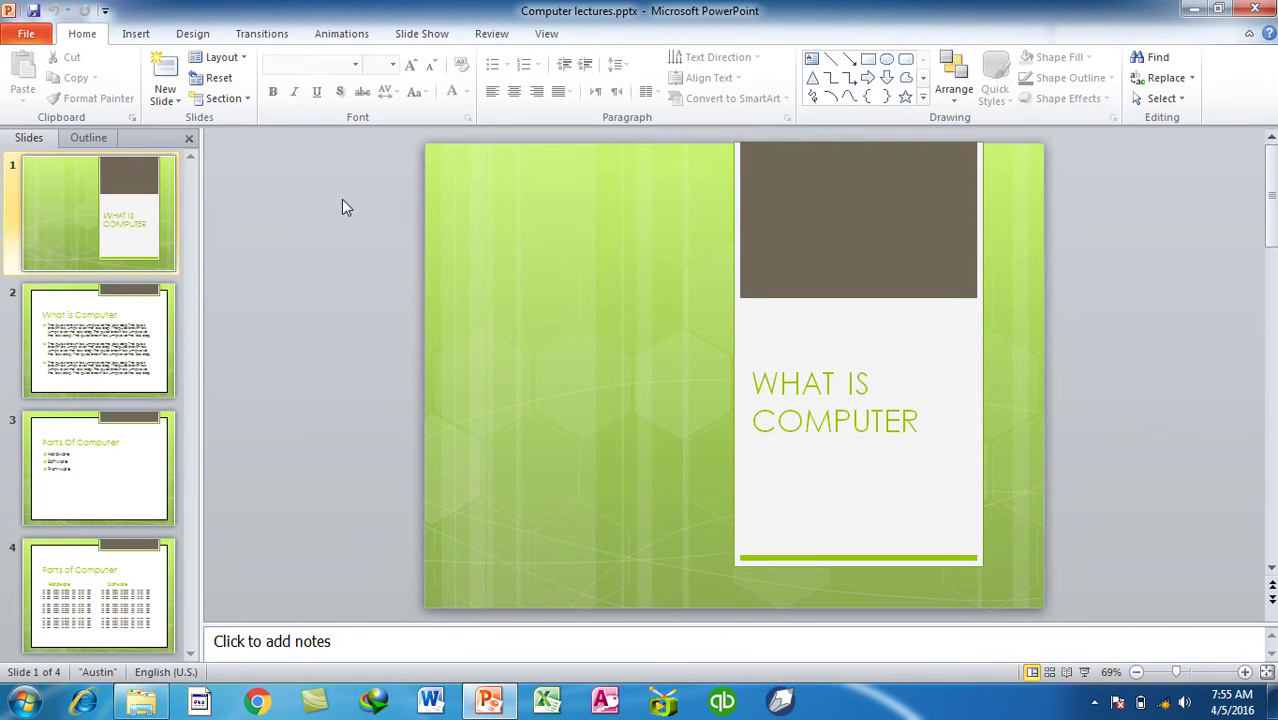
Step: Clear both passwords in Save As General Options and save over the original file
{"action": "left_click", "coordinate": [26, 33]}
{"action": "left_click", "coordinate": [72, 88]}
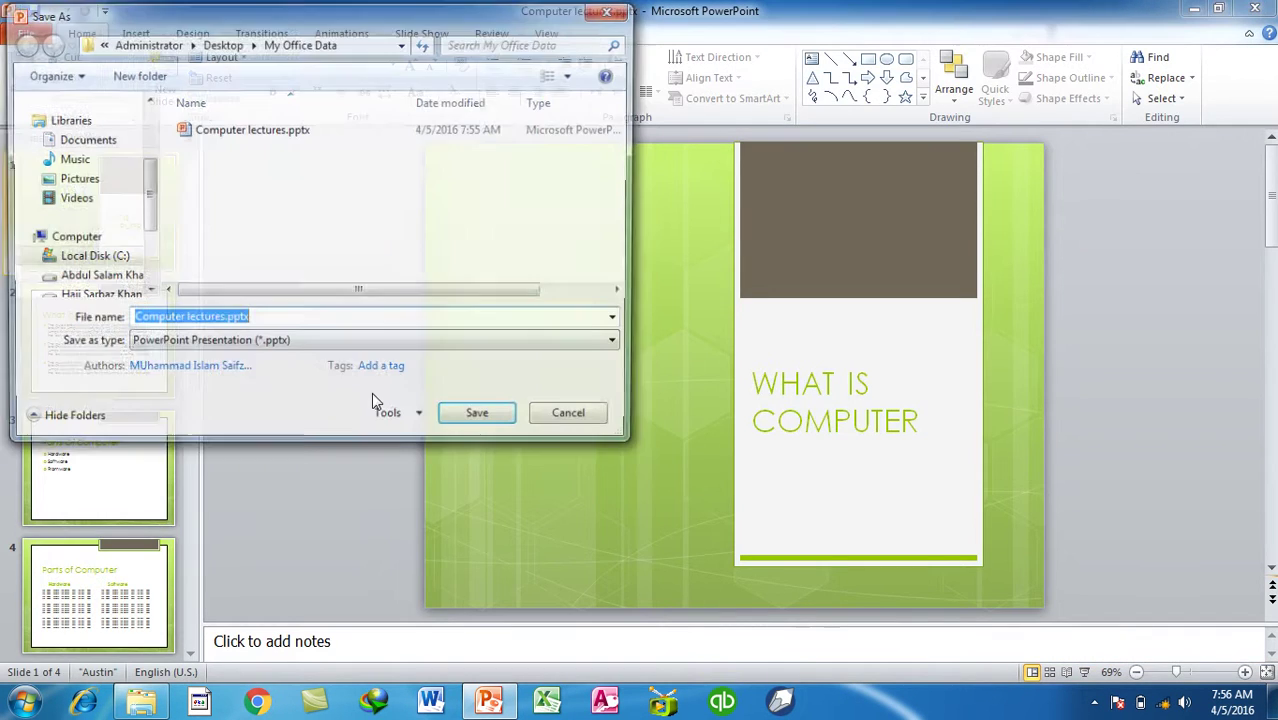
{"action": "left_click", "coordinate": [405, 419]}
{"action": "left_click", "coordinate": [442, 483]}
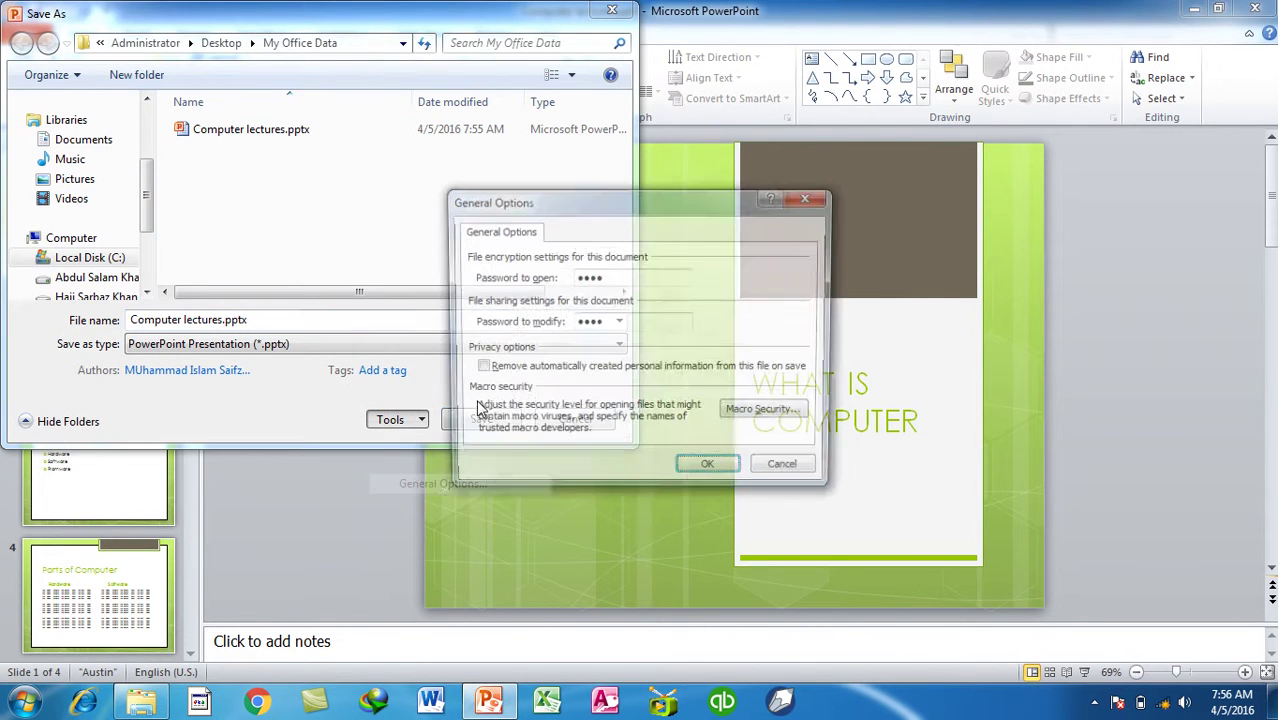
{"action": "key", "text": "BackSpace"}
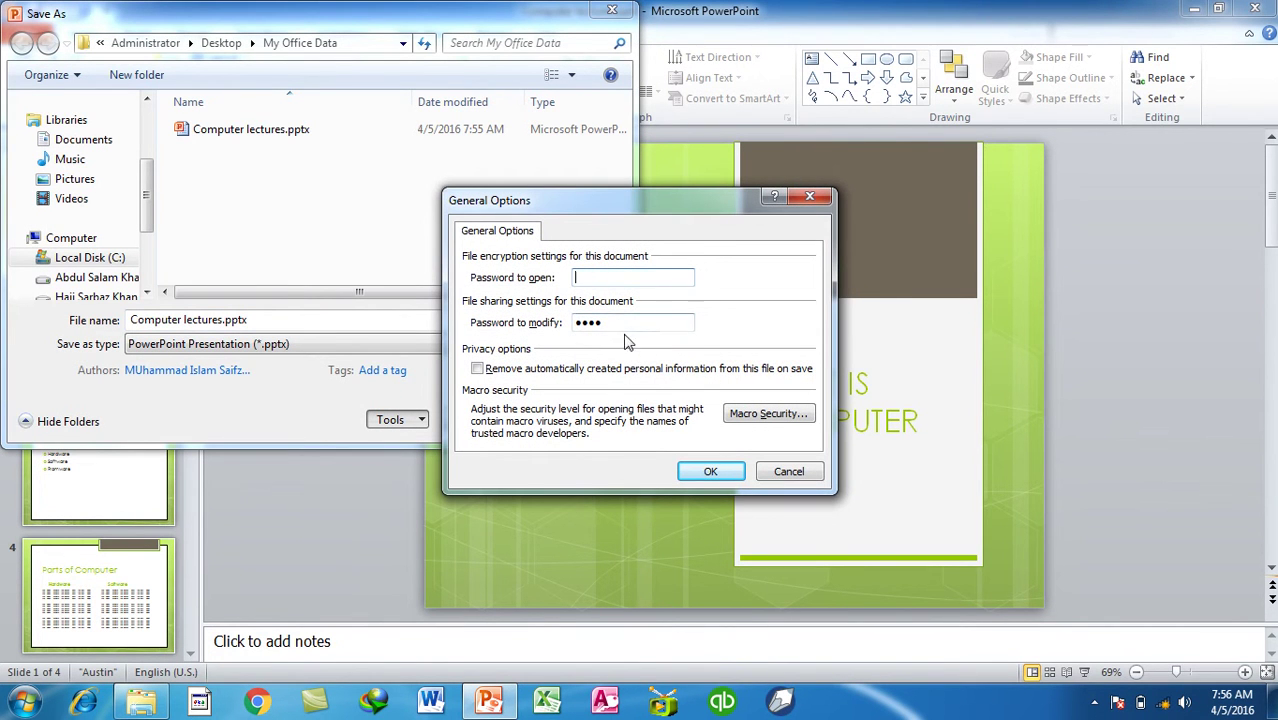
{"action": "double_click", "coordinate": [600, 322]}
{"action": "key", "text": "BackSpace"}
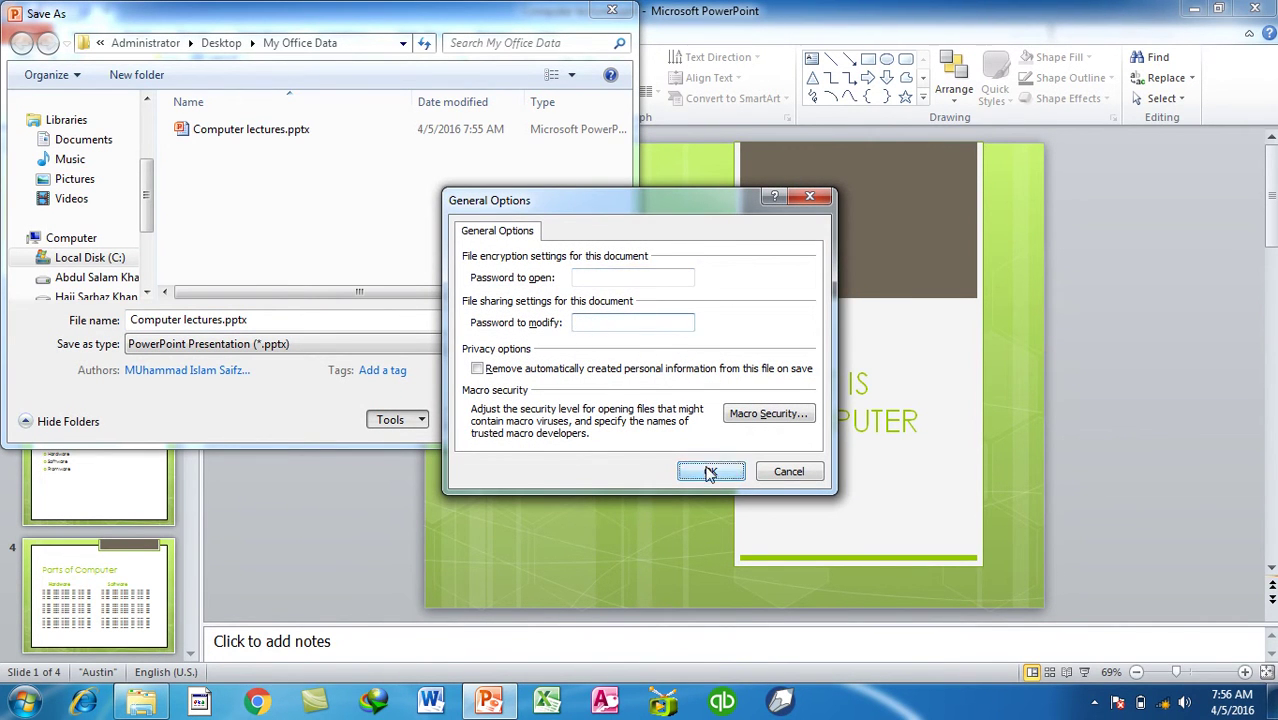
{"action": "left_click", "coordinate": [710, 471]}
{"action": "left_click", "coordinate": [481, 419]}
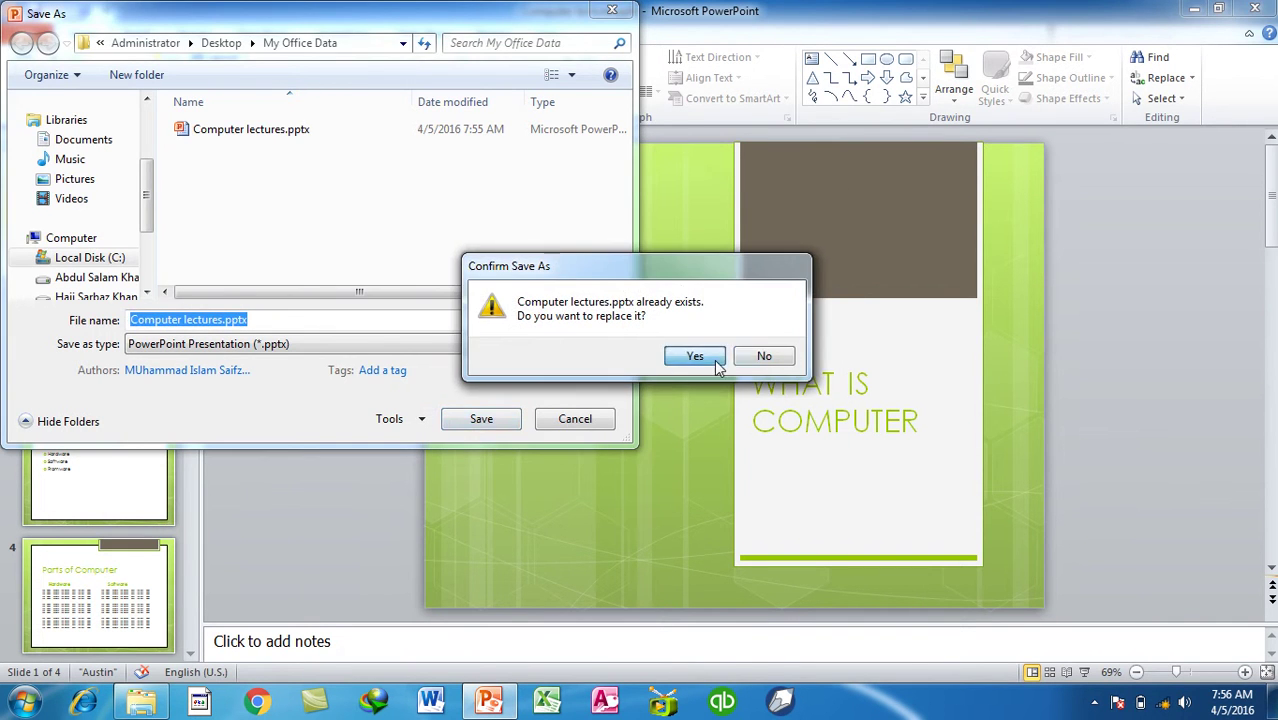
{"action": "left_click", "coordinate": [697, 358]}
Step: Close PowerPoint, reopen the password-free Computer lectures.pptx, and close the folder window
{"action": "key", "text": "alt+F4"}
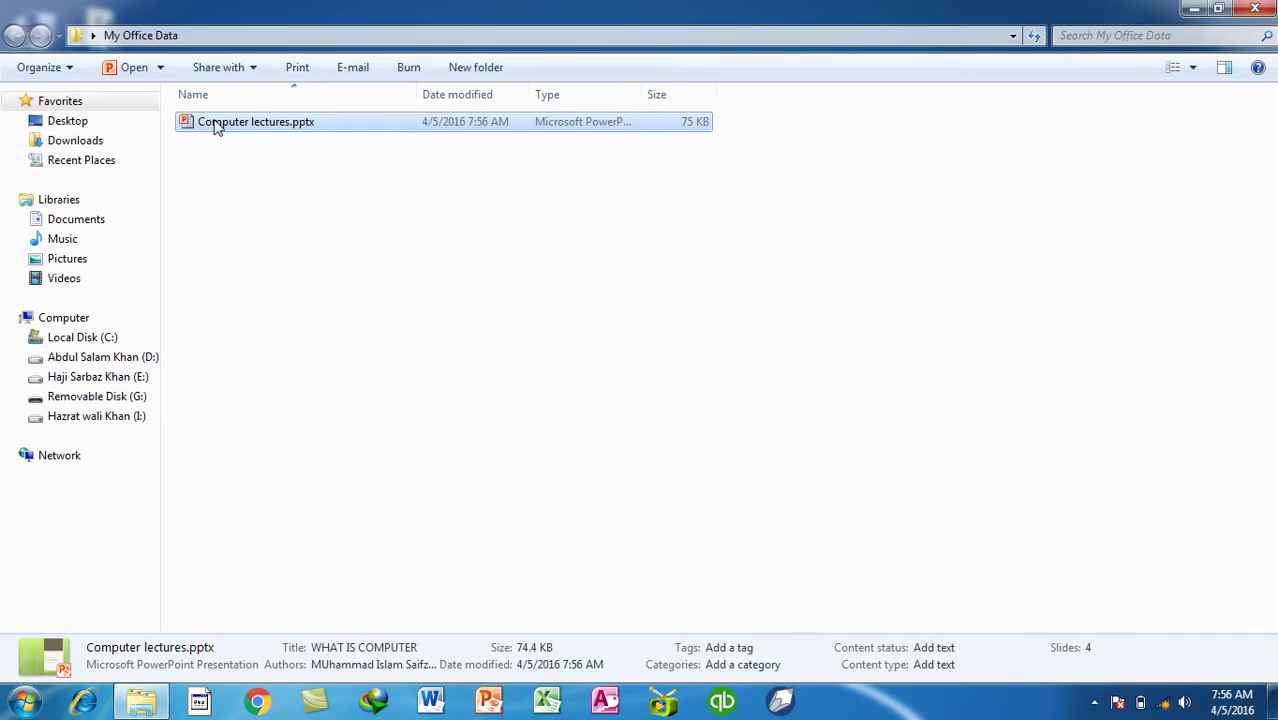
{"action": "double_click", "coordinate": [214, 123]}
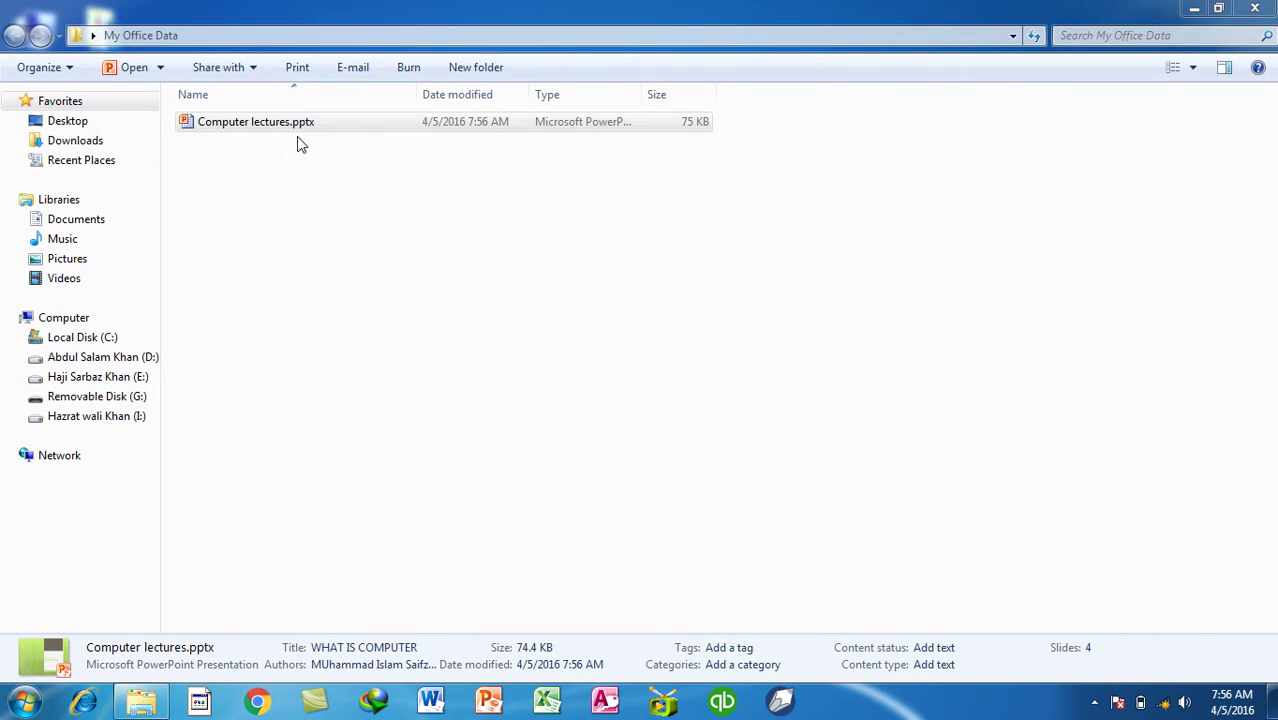
{"action": "left_click", "coordinate": [1258, 12]}
Step: Rename the desktop folder My Office Data to MyOffice Data
{"action": "left_click", "coordinate": [103, 235]}
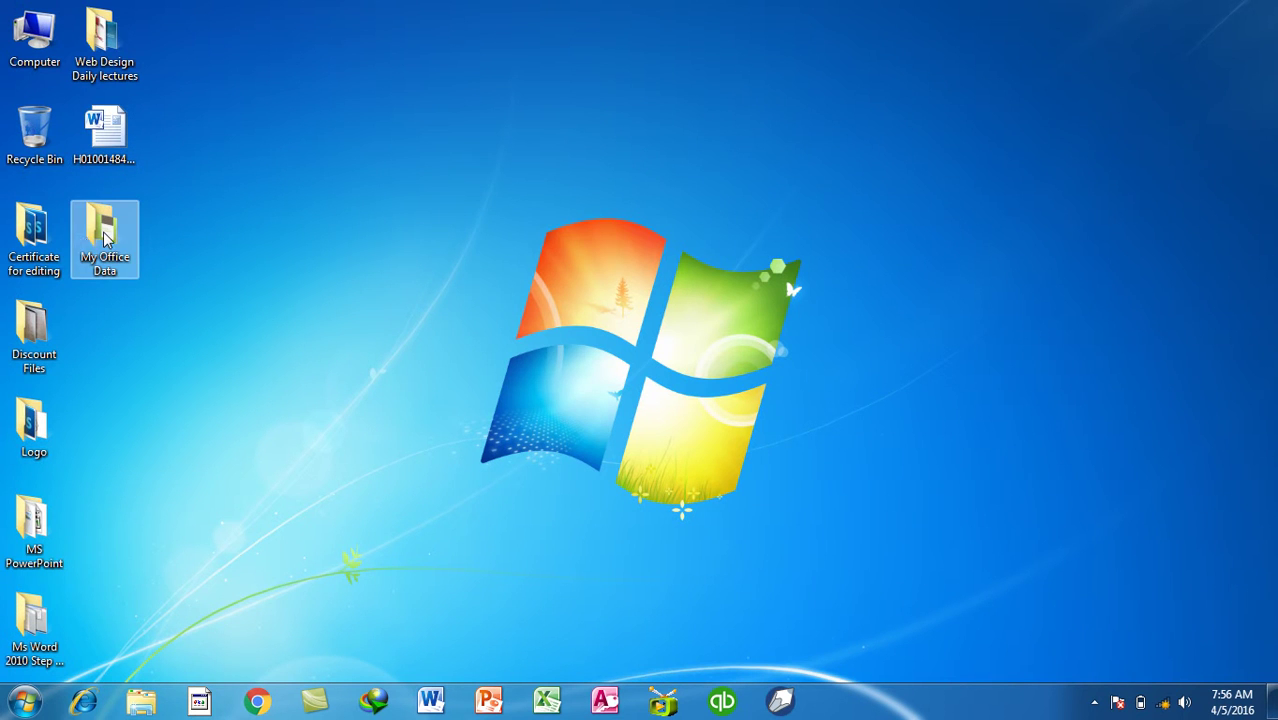
{"action": "left_click", "coordinate": [106, 257]}
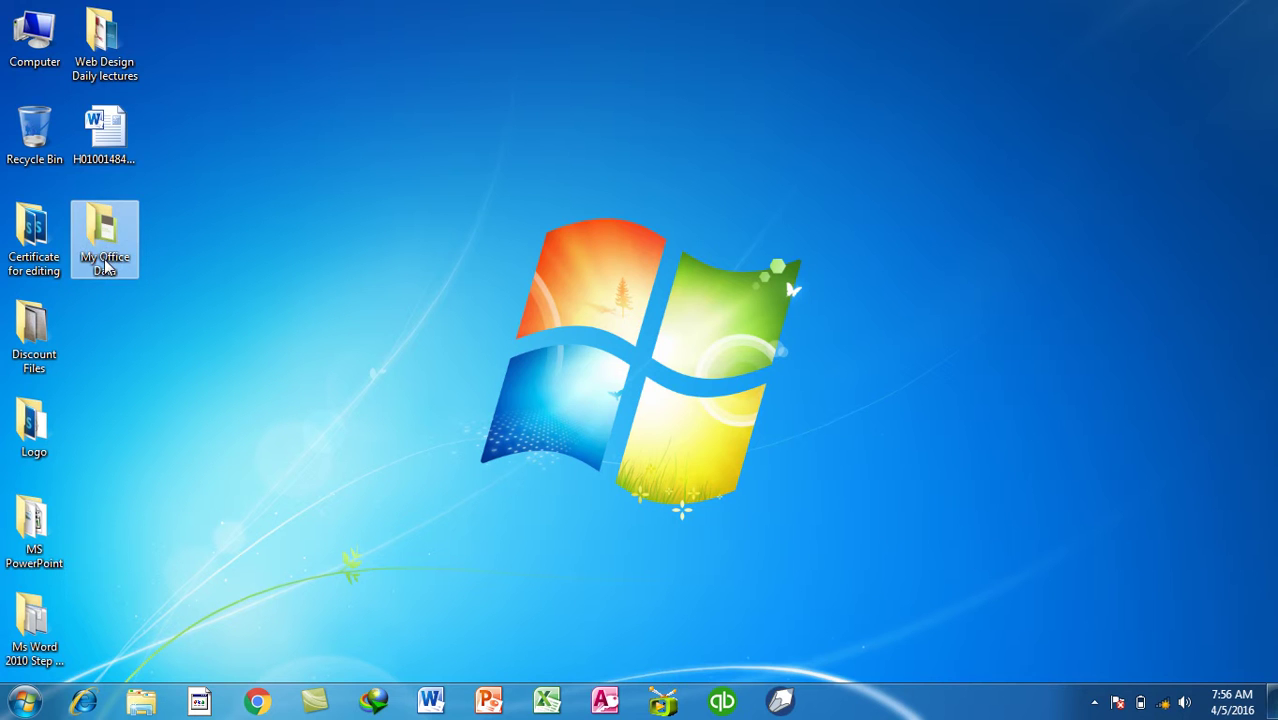
{"action": "left_click", "coordinate": [104, 257]}
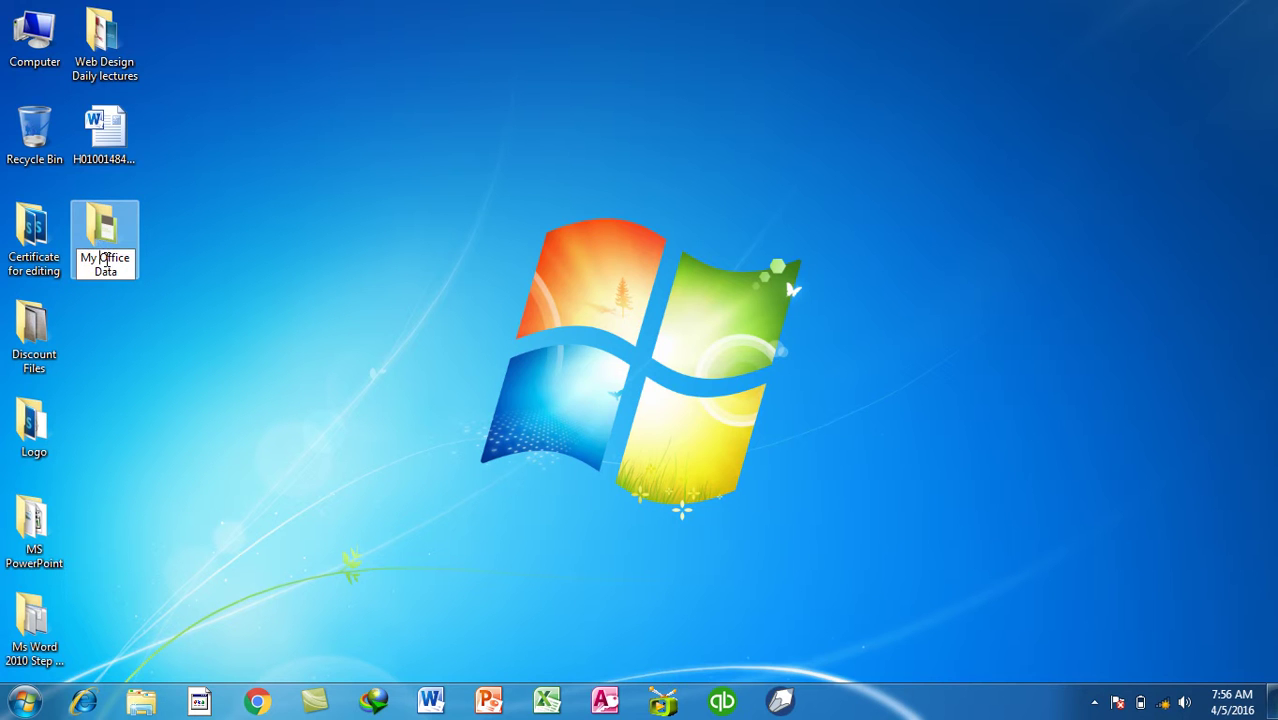
{"action": "key", "text": "Return"}
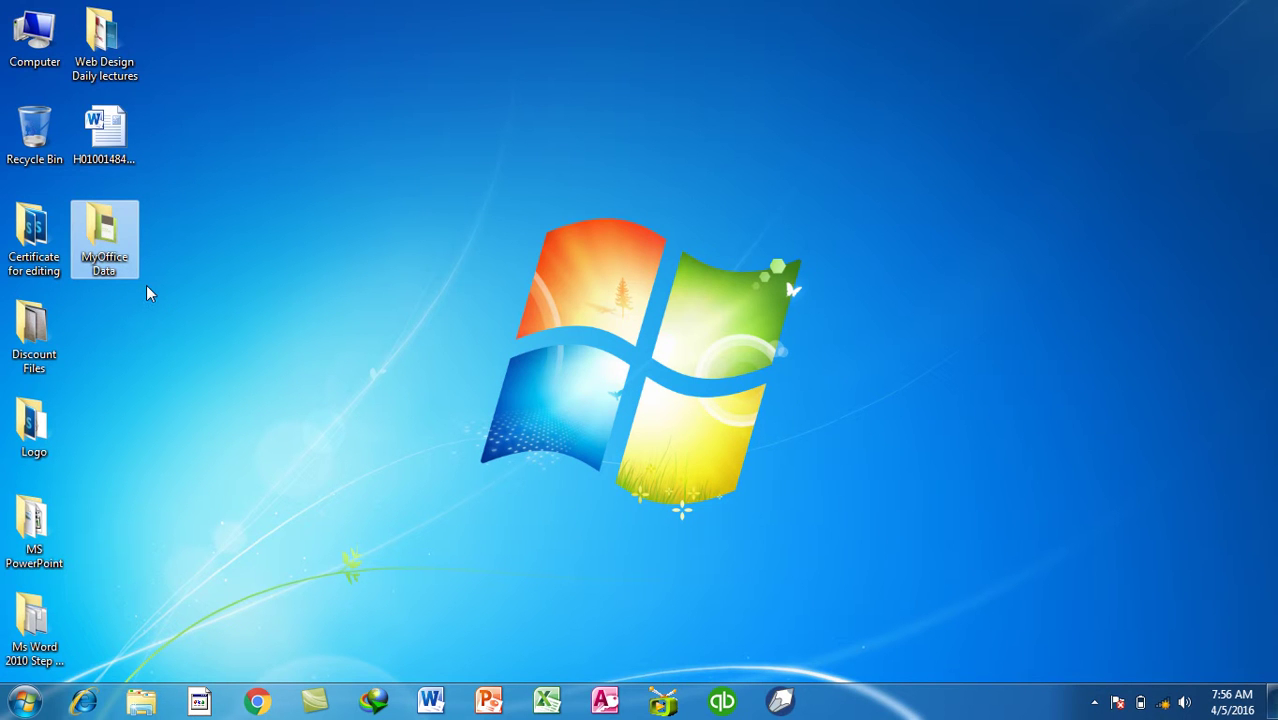
{"action": "key", "text": "super+r"}
Step: Launch cmd from Run and switch it to the Desktop with cd desktop
{"action": "type", "text": "c"}
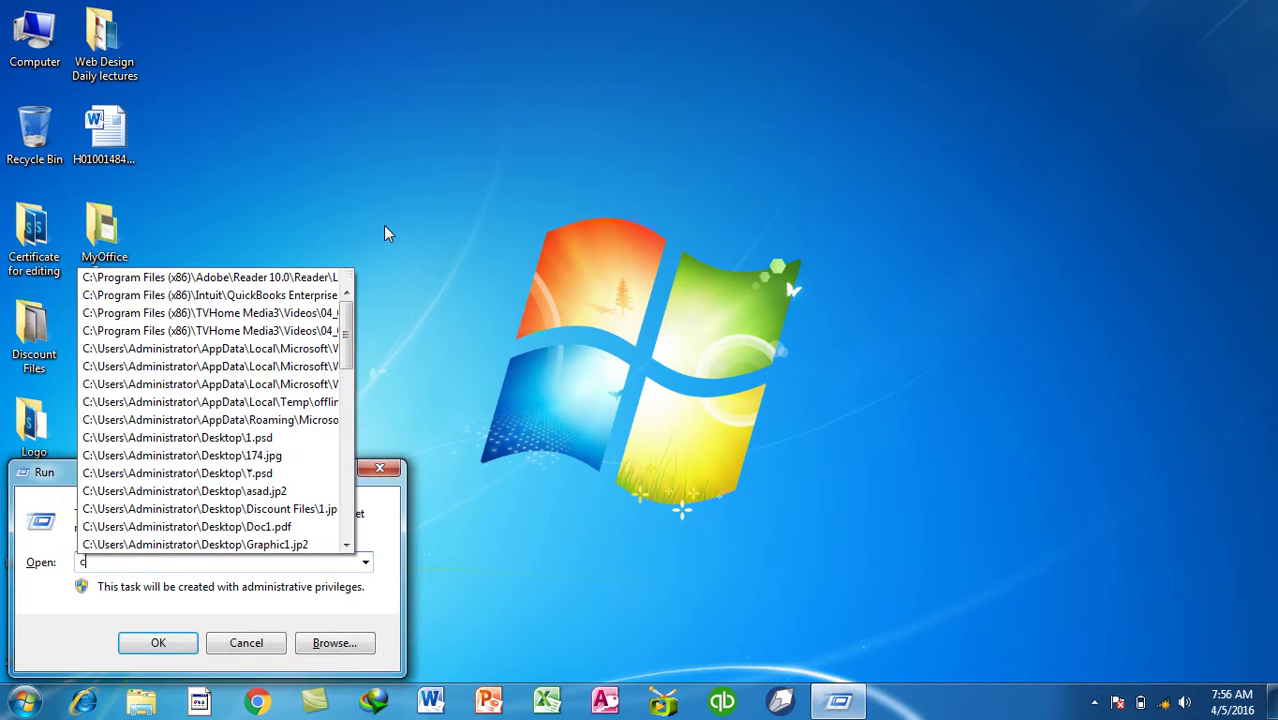
{"action": "type", "text": "md"}
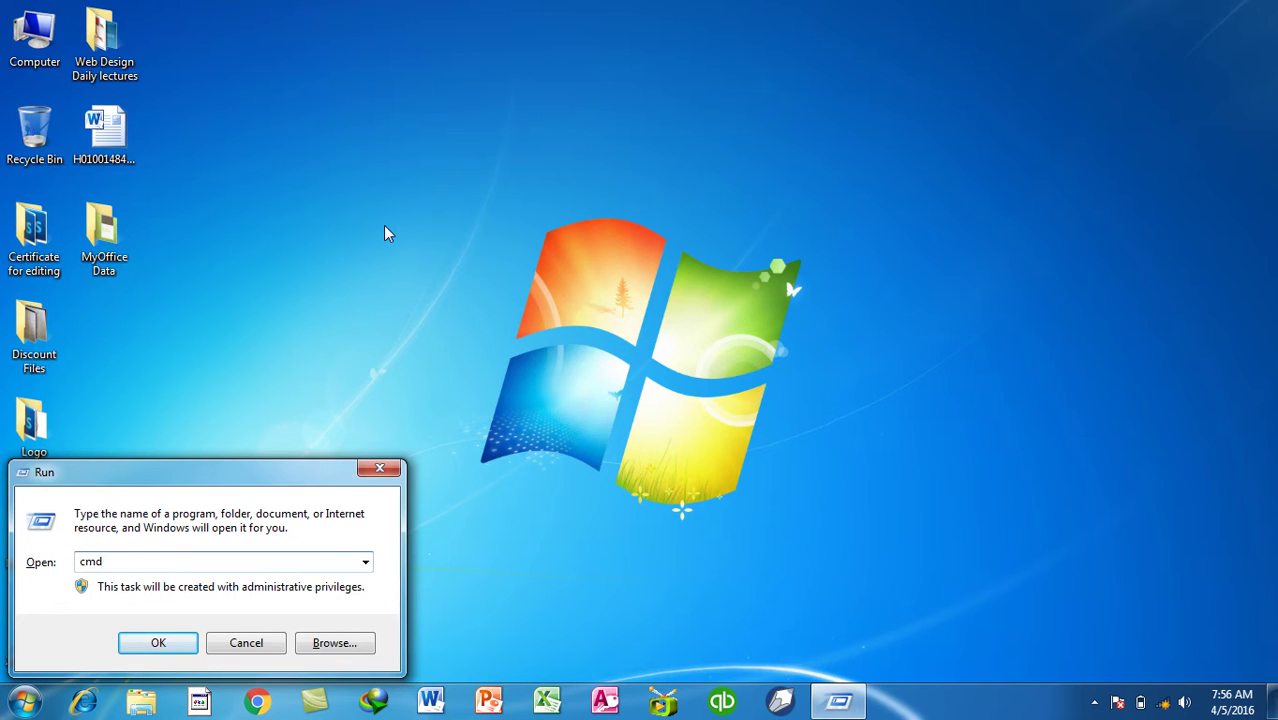
{"action": "key", "text": "Return"}
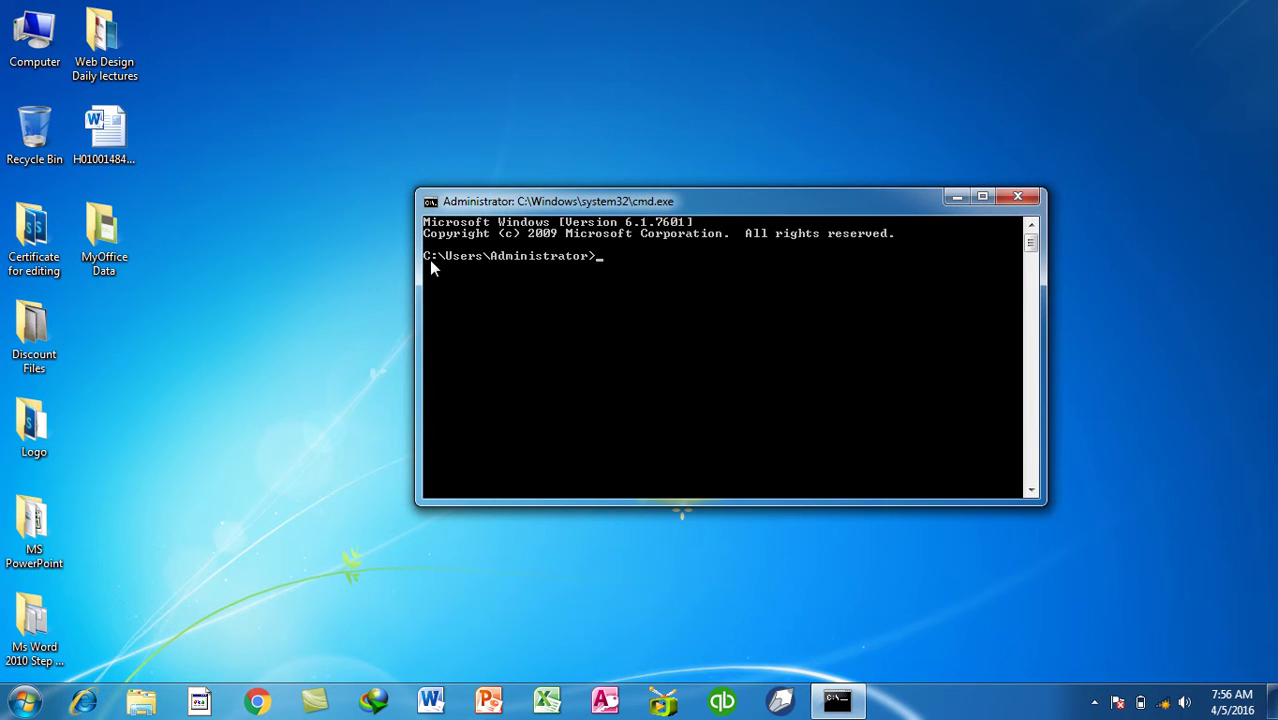
{"action": "left_click_drag", "start_coordinate": [256, 57], "coordinate": [344, 442]}
{"action": "key", "text": "Down"}
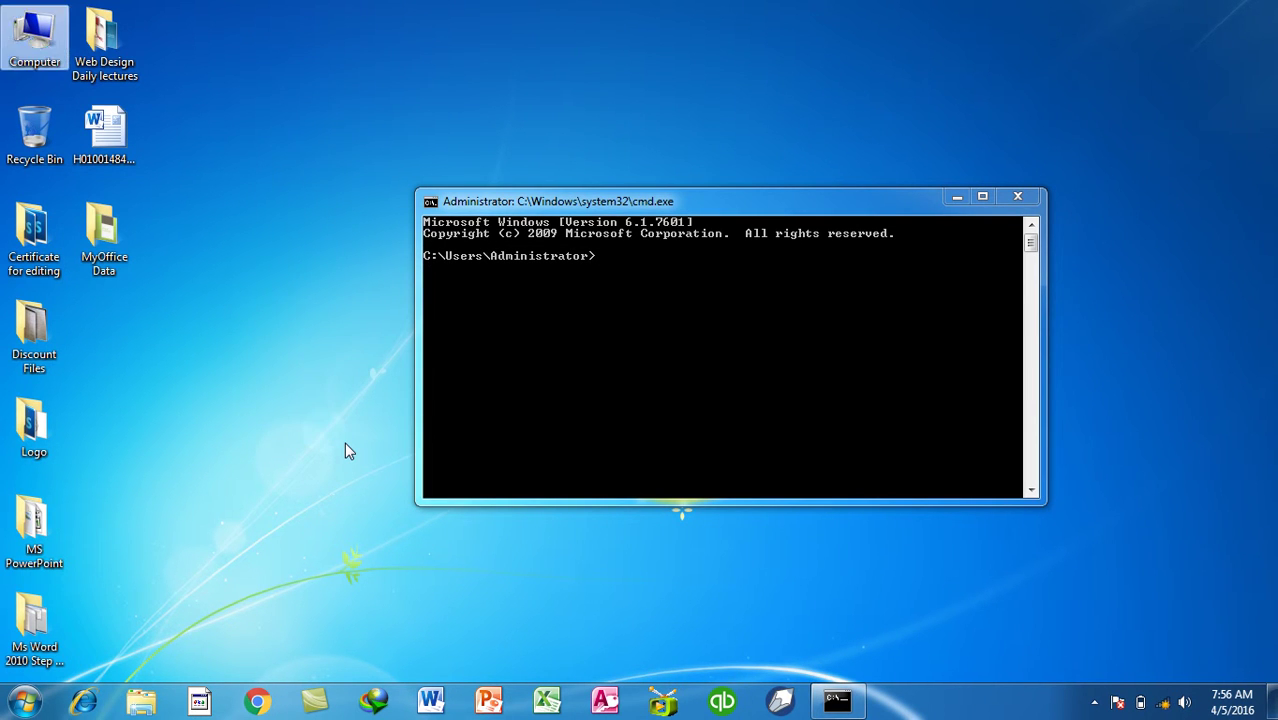
{"action": "left_click", "coordinate": [619, 356]}
{"action": "type", "text": "cd"}
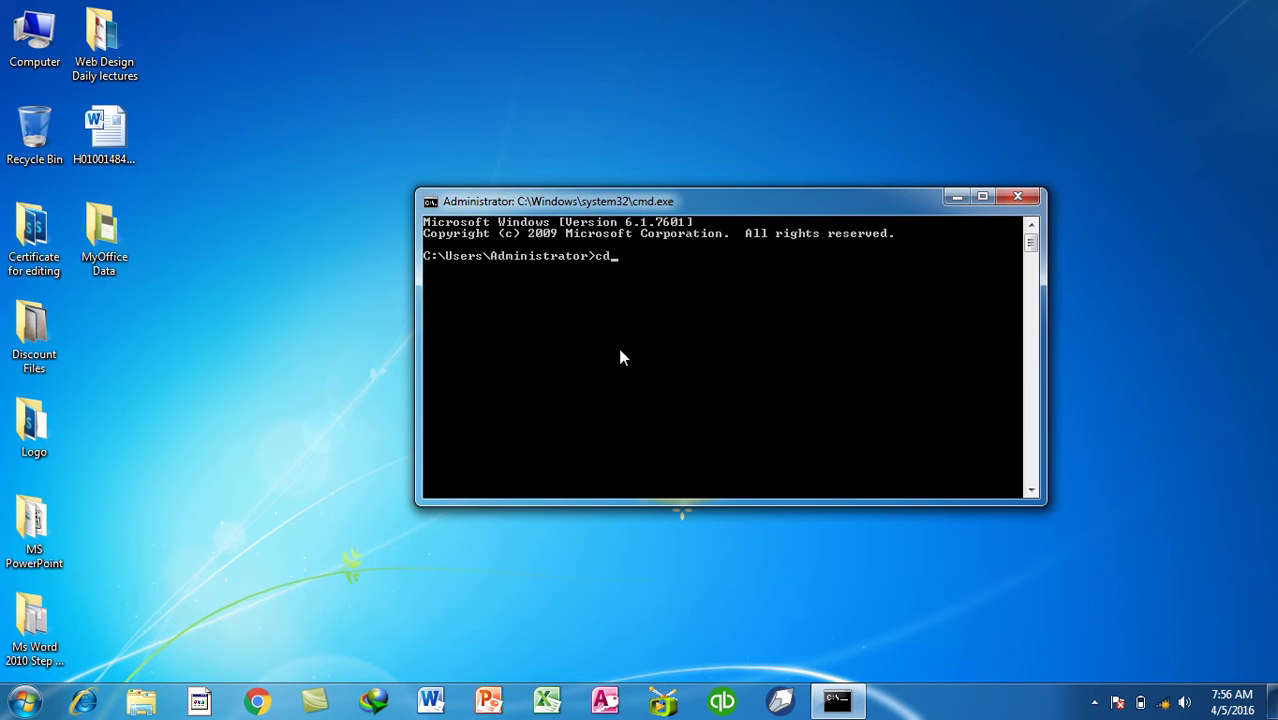
{"action": "type", "text": " desktop"}
{"action": "key", "text": "BackSpace"}
{"action": "type", "text": "p"}
{"action": "key", "text": "Return"}
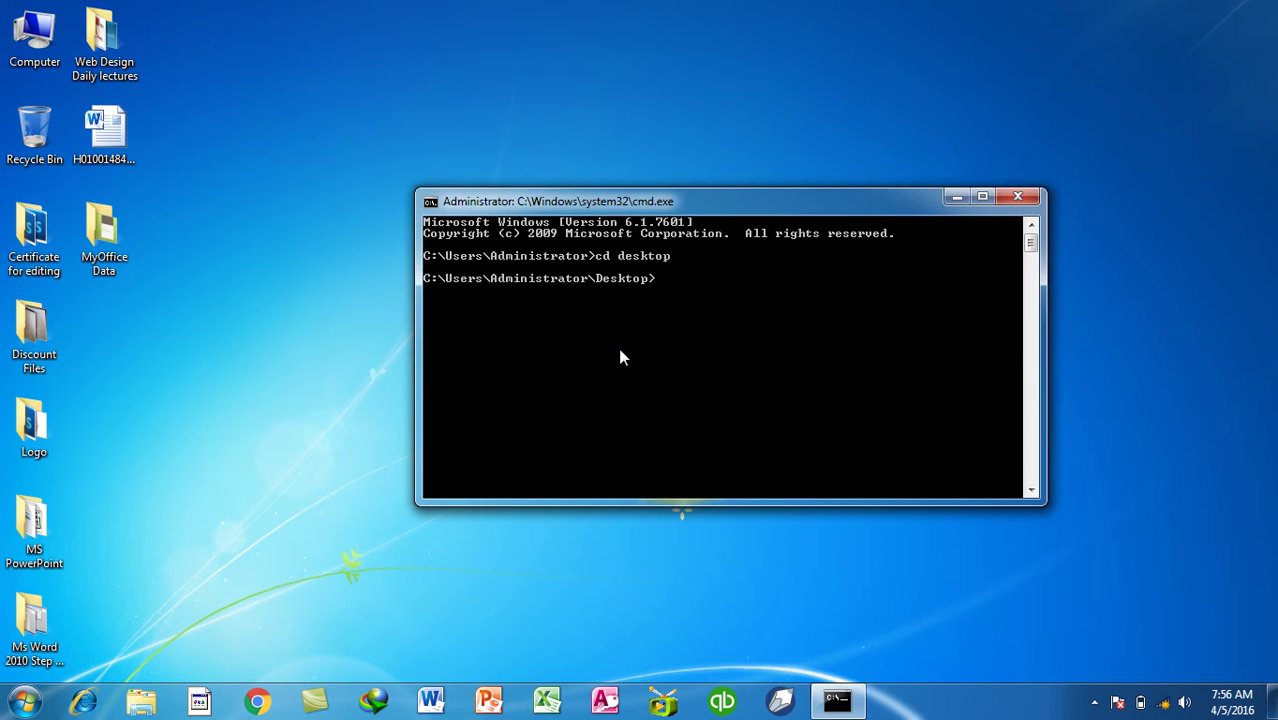
Step: Rename the desktop folder to MyOfficeData and begin an attrib MyOfficeData command
{"action": "left_click", "coordinate": [104, 235]}
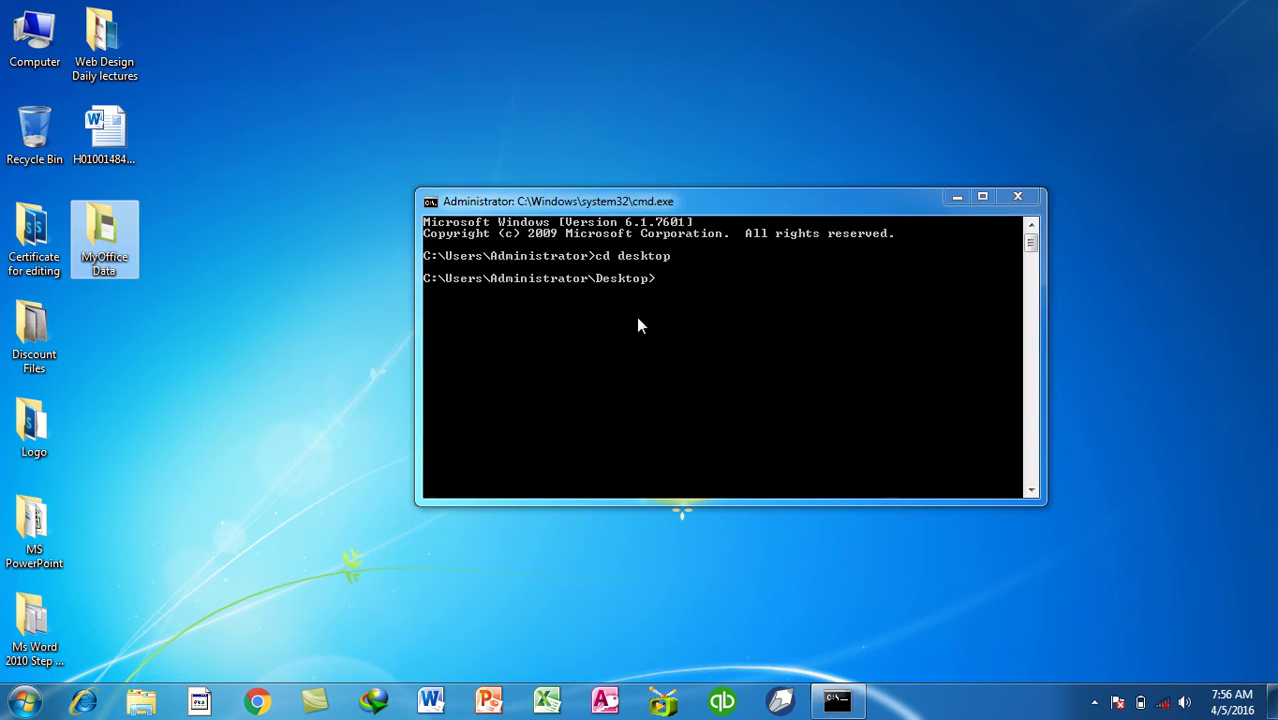
{"action": "left_click", "coordinate": [701, 320]}
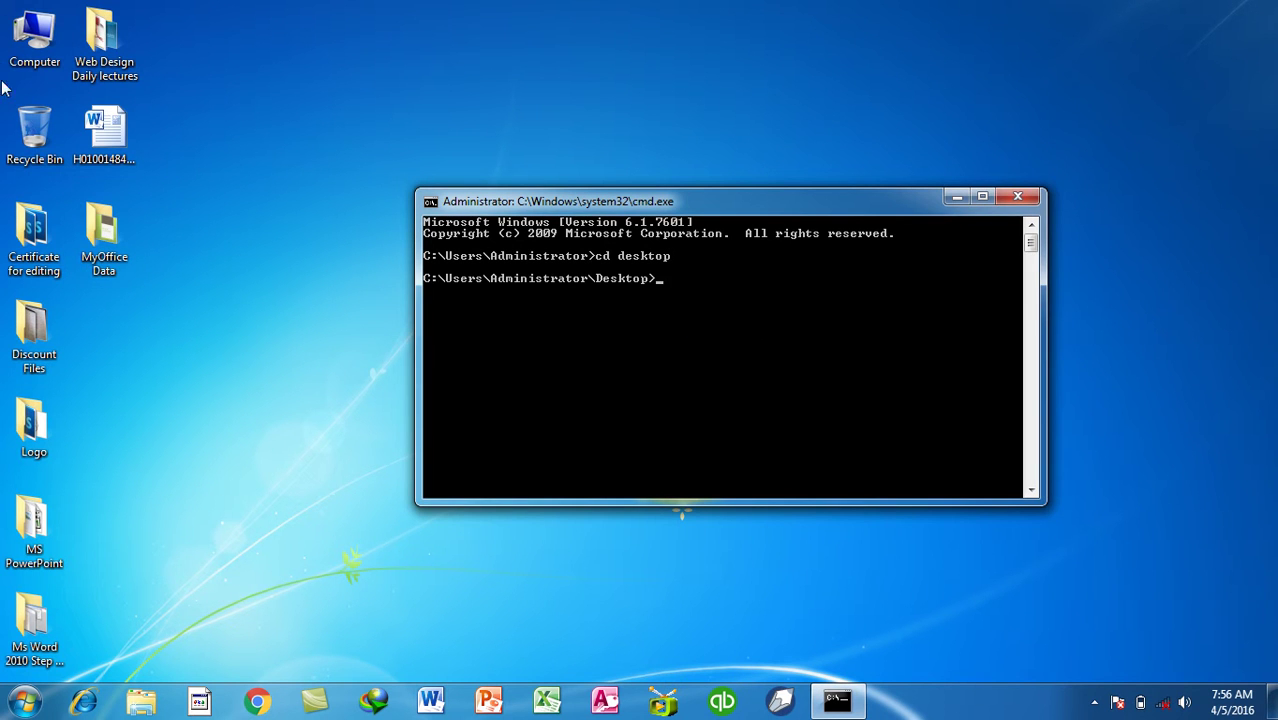
{"action": "left_click", "coordinate": [135, 240]}
{"action": "key", "text": "F2"}
{"action": "key", "text": "End"}
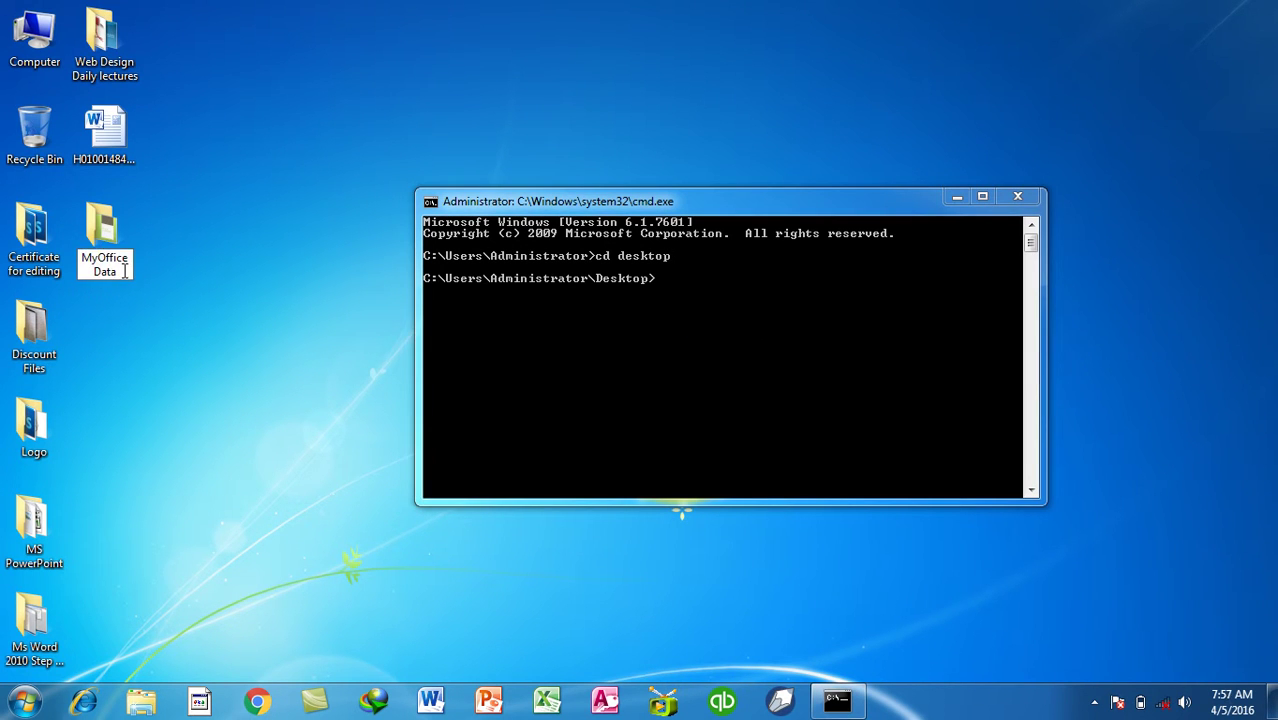
{"action": "key", "text": "Delete"}
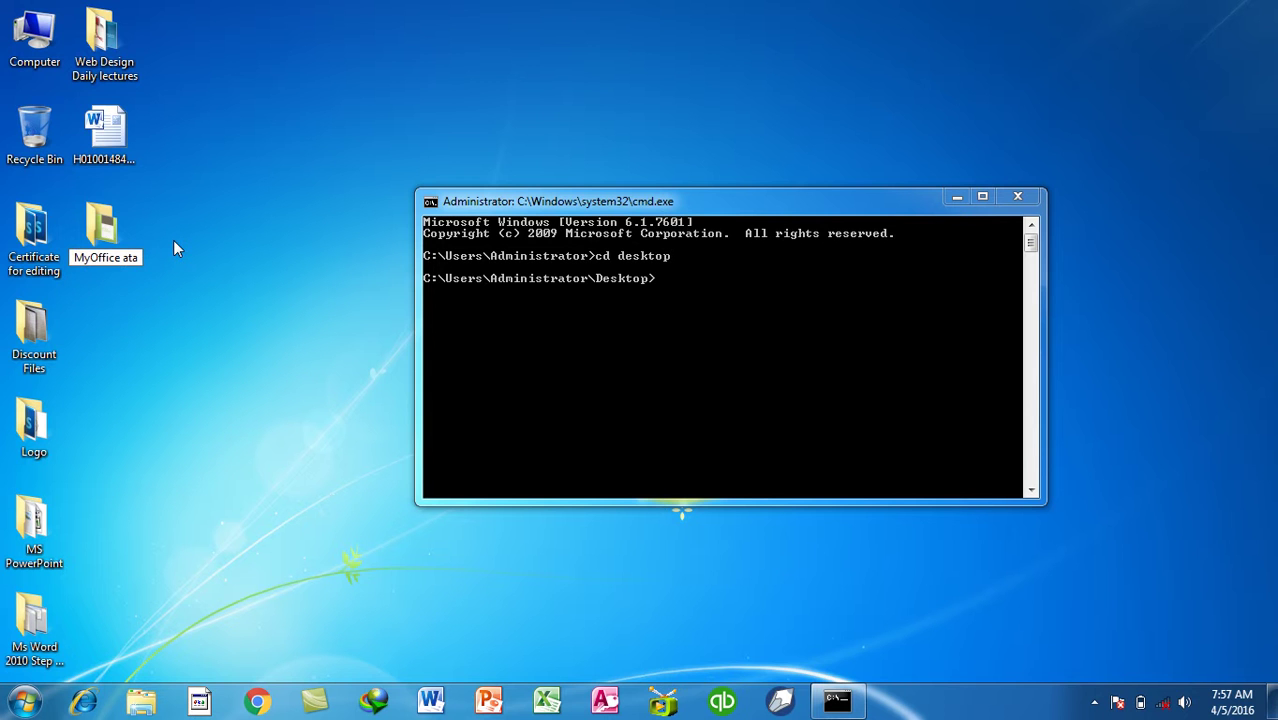
{"action": "type", "text": "D"}
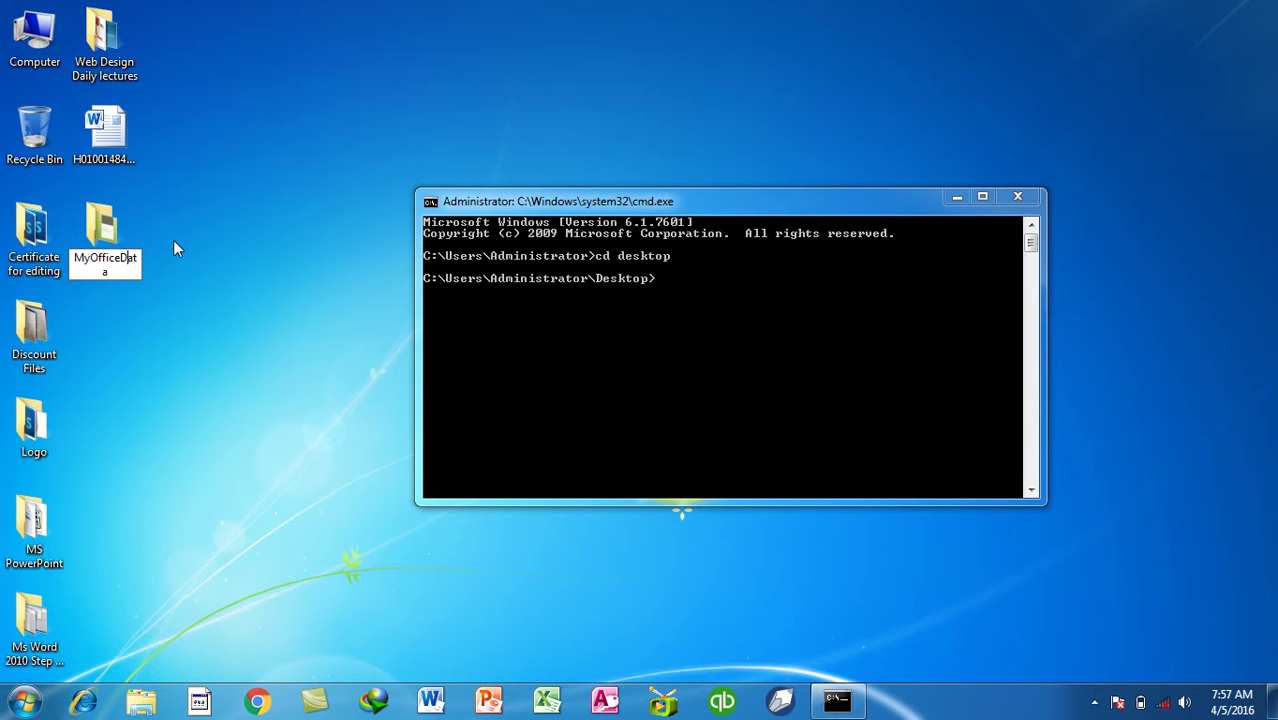
{"action": "key", "text": "Return"}
{"action": "left_click", "coordinate": [788, 298]}
{"action": "type", "text": "attrib "}
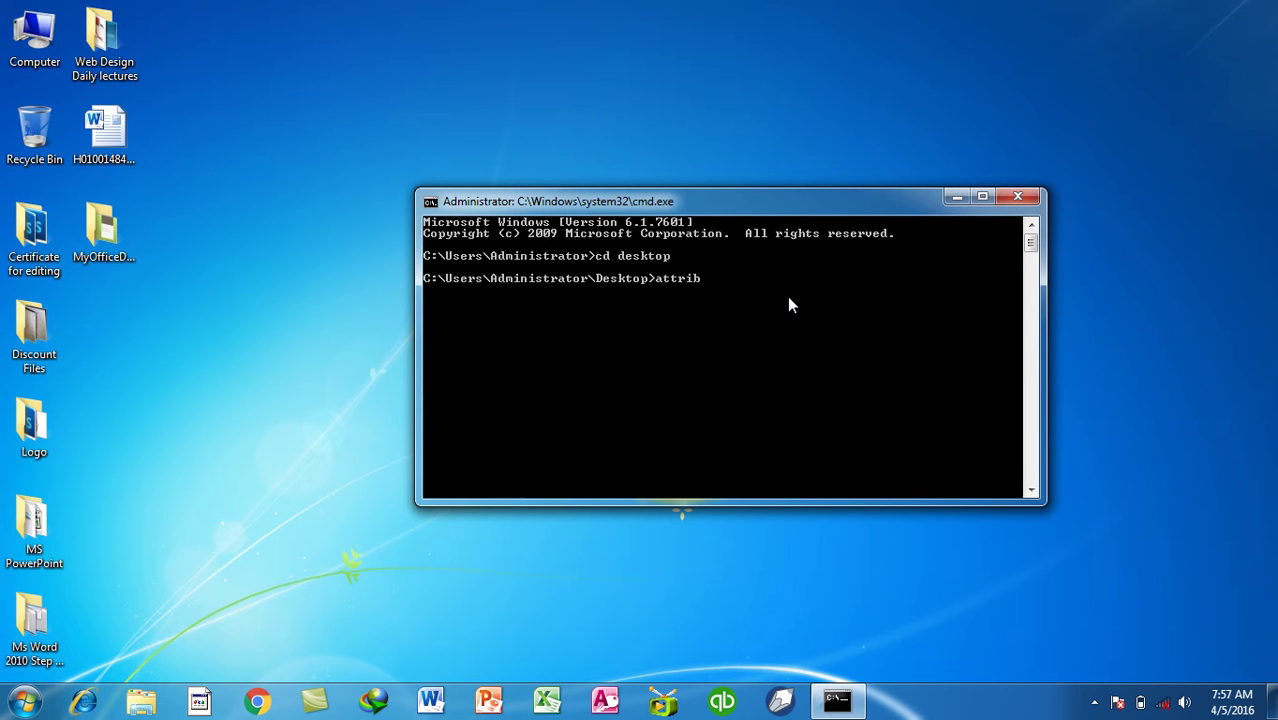
{"action": "type", "text": "MyOfficeData +h"}
Step: Hide MyOfficeData with attrib +h +r +a +s, then clear them with -h -a -r -s
{"action": "type", "text": "+r +a "}
{"action": "type", "text": "+s"}
{"action": "key", "text": "Return"}
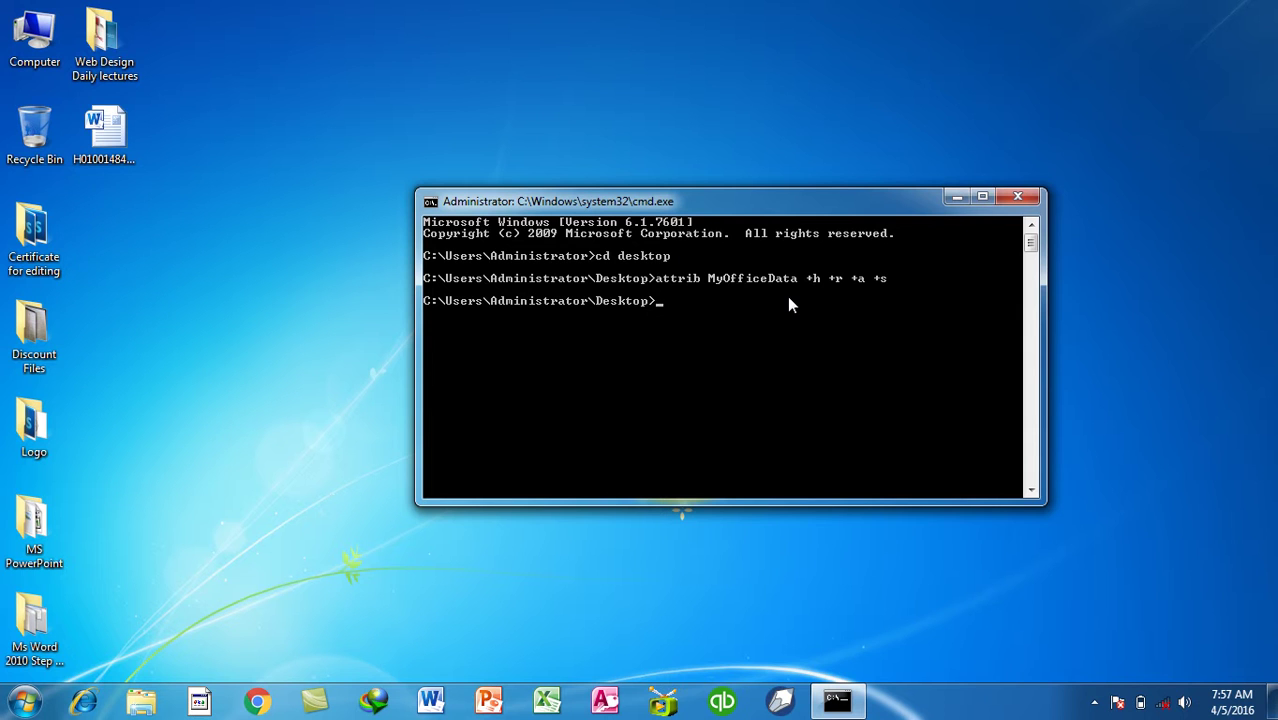
{"action": "type", "text": "attrib MyOfficeData"}
{"action": "type", "text": " -h -a -r -s"}
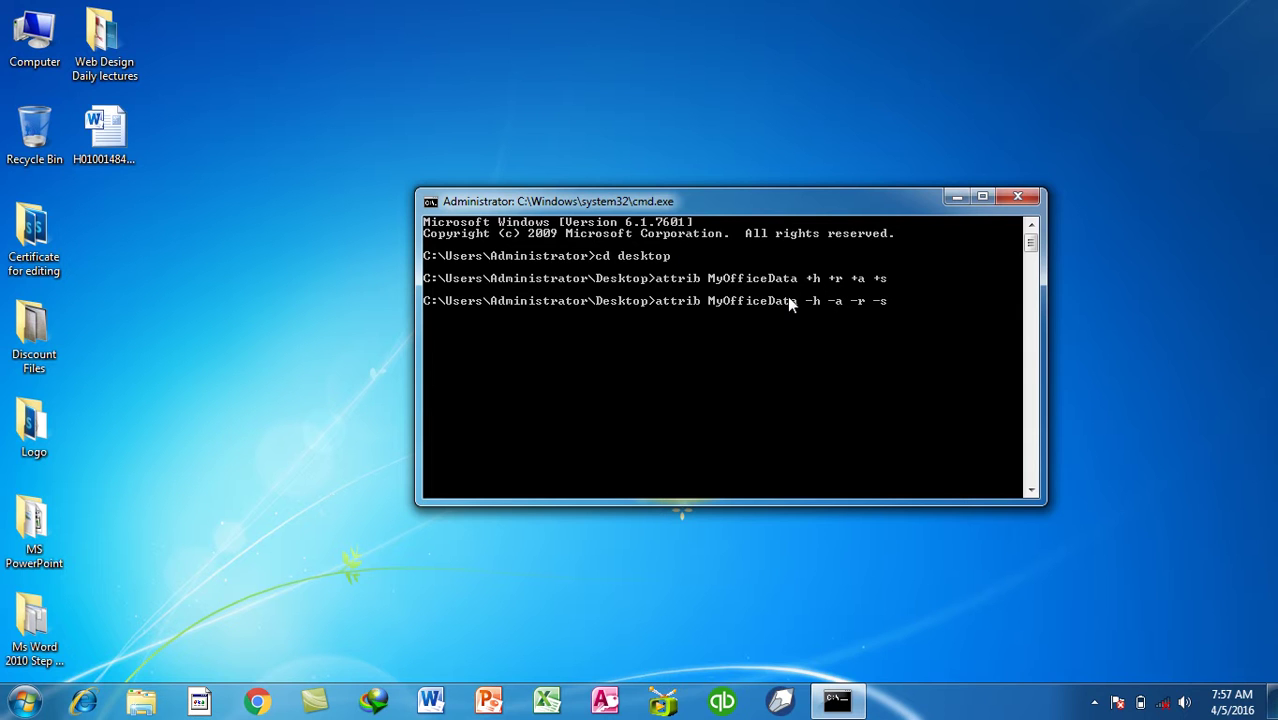
{"action": "key", "text": "Return"}
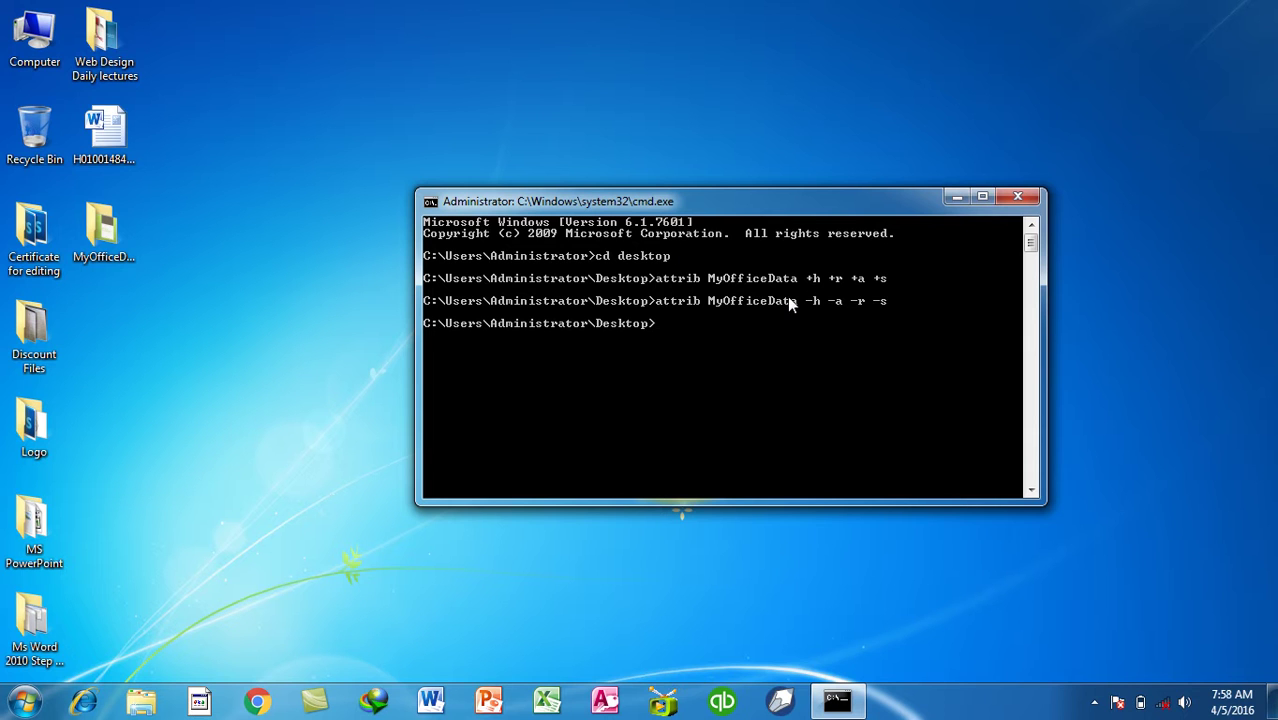
Step: Close Command Prompt, open MyOfficeData, and rename Computer lectures.pptx to Computer lectures.AVI
{"action": "left_click", "coordinate": [1017, 197]}
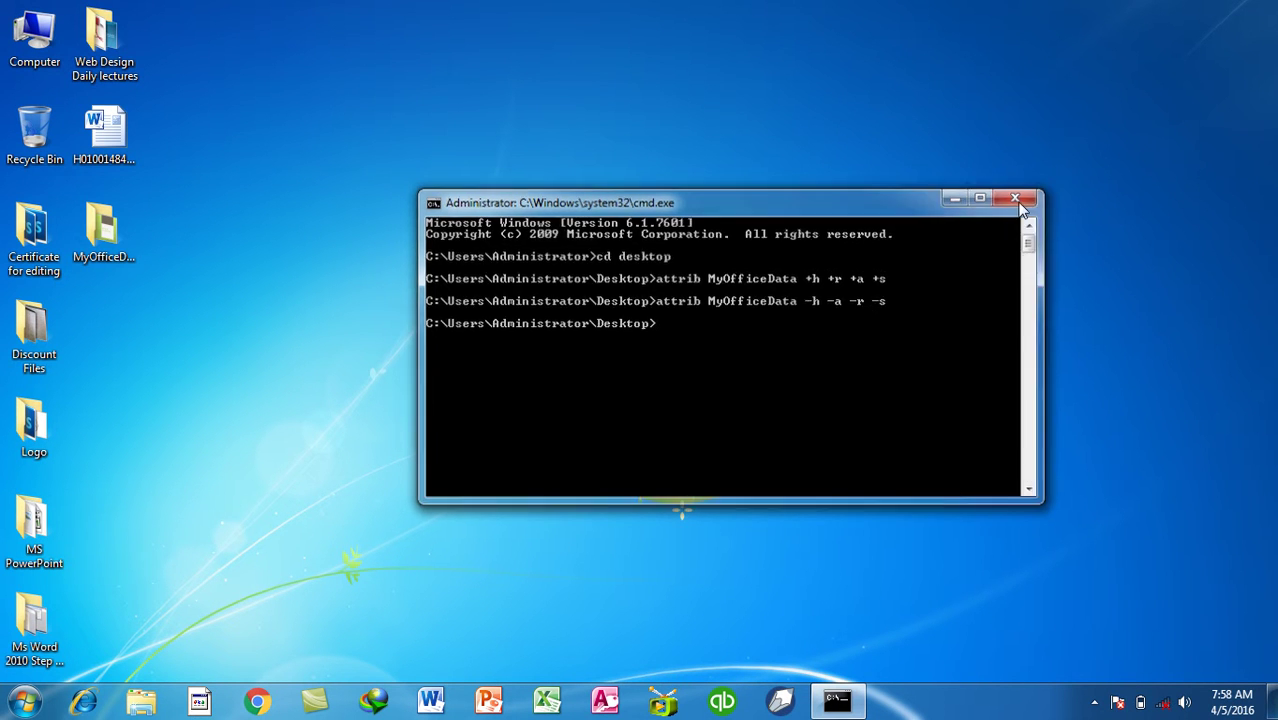
{"action": "double_click", "coordinate": [128, 249]}
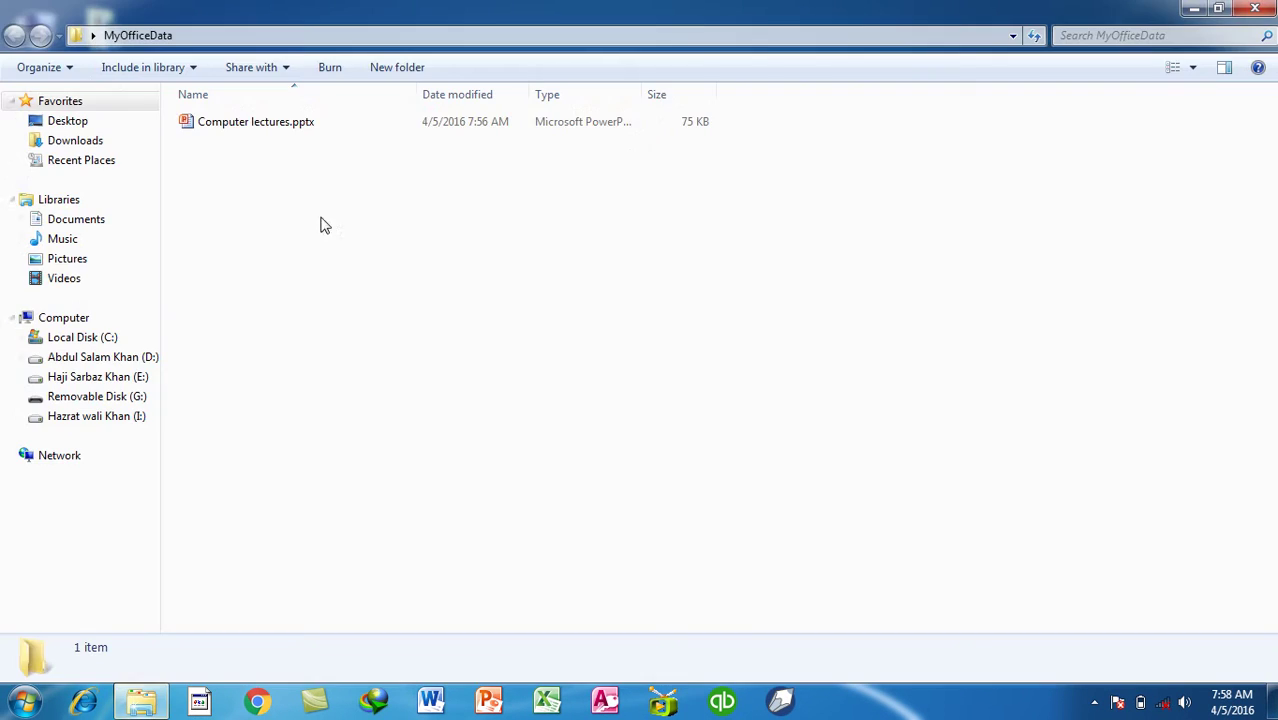
{"action": "left_click", "coordinate": [296, 130]}
{"action": "left_click", "coordinate": [296, 128]}
{"action": "double_click", "coordinate": [300, 124]}
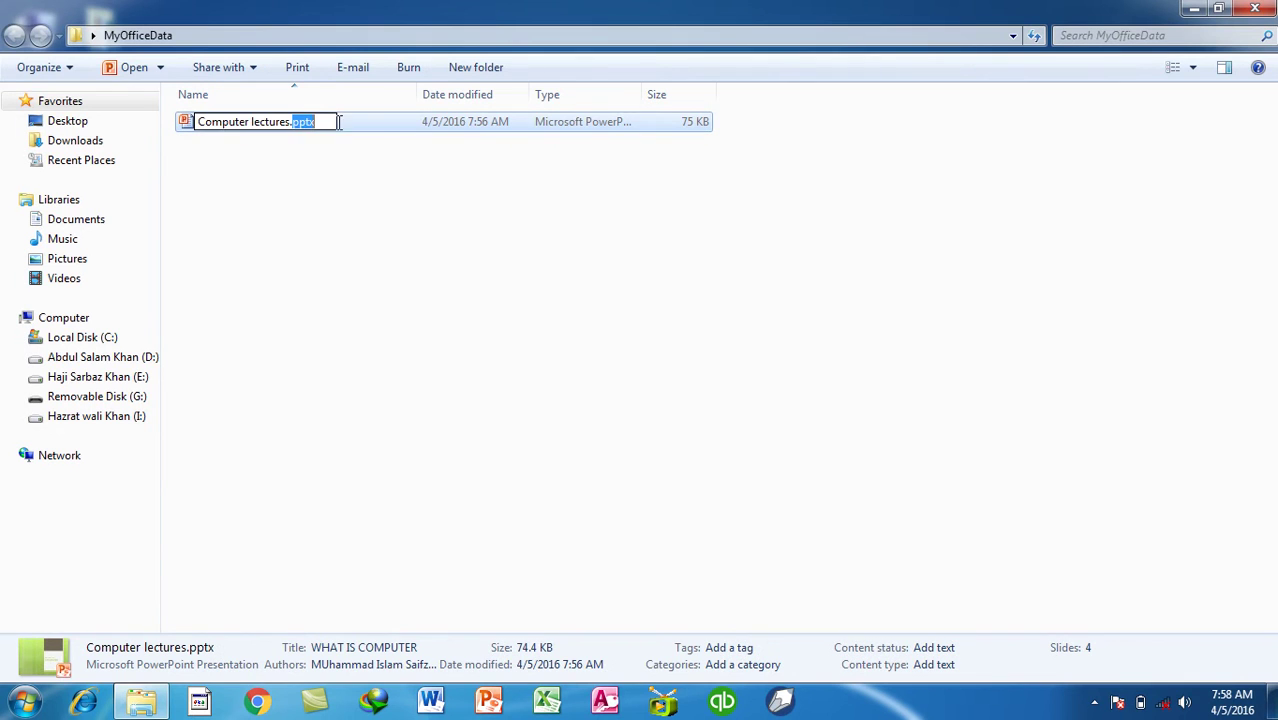
{"action": "type", "text": "AVI"}
{"action": "key", "text": "Return"}
{"action": "key", "text": "Return"}
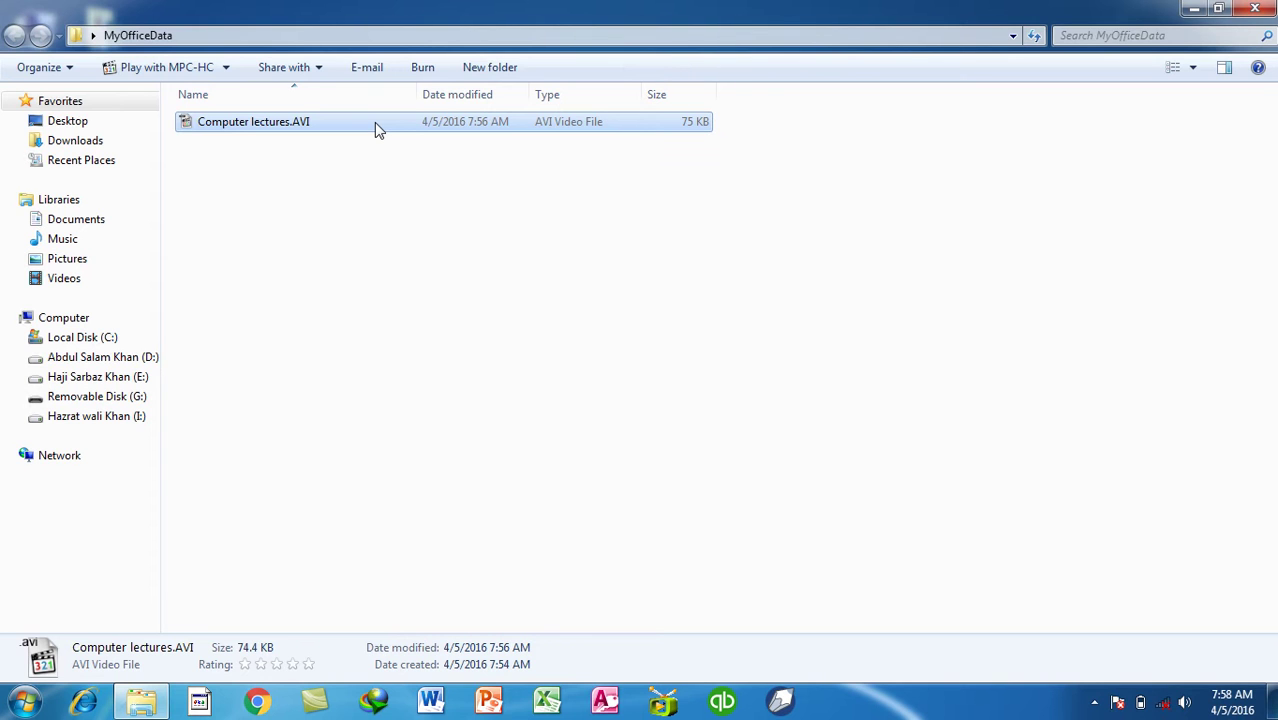
Step: Turn on Show hidden files, folders and drives in Explorer's Folder Options and apply it
{"action": "left_click", "coordinate": [41, 67]}
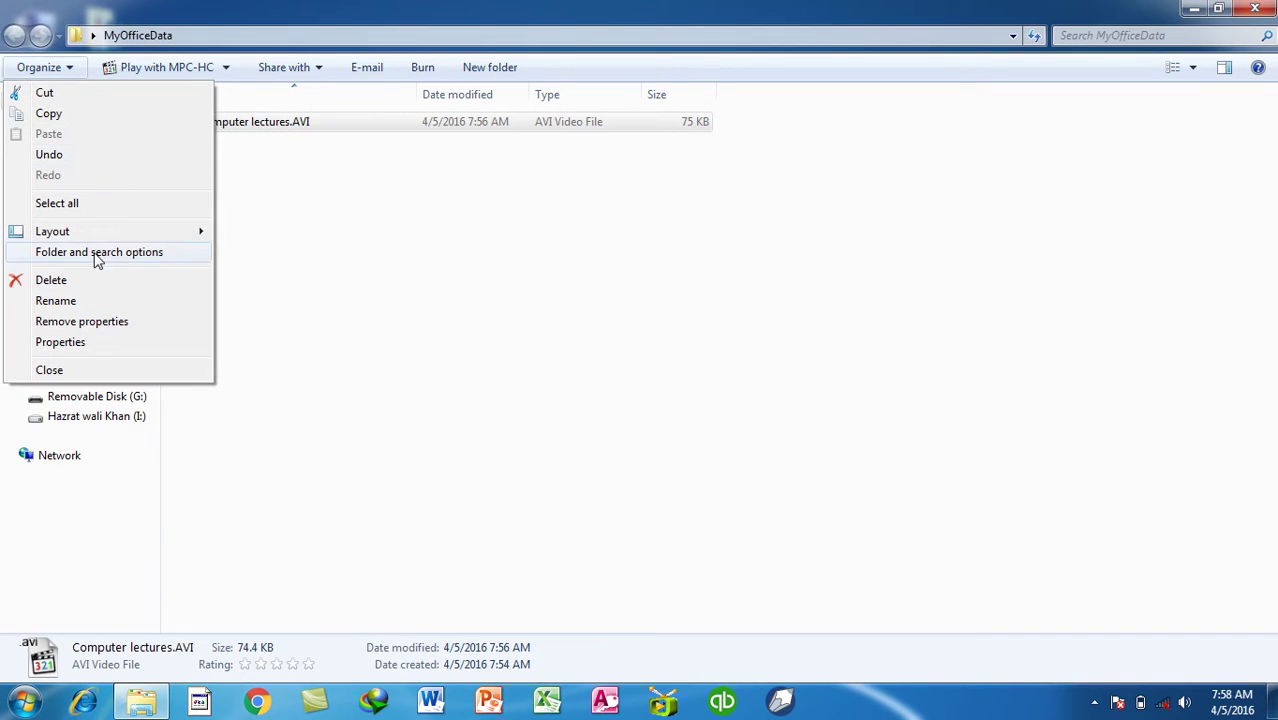
{"action": "left_click", "coordinate": [97, 256]}
{"action": "left_click_drag", "start_coordinate": [208, 90], "coordinate": [746, 110]}
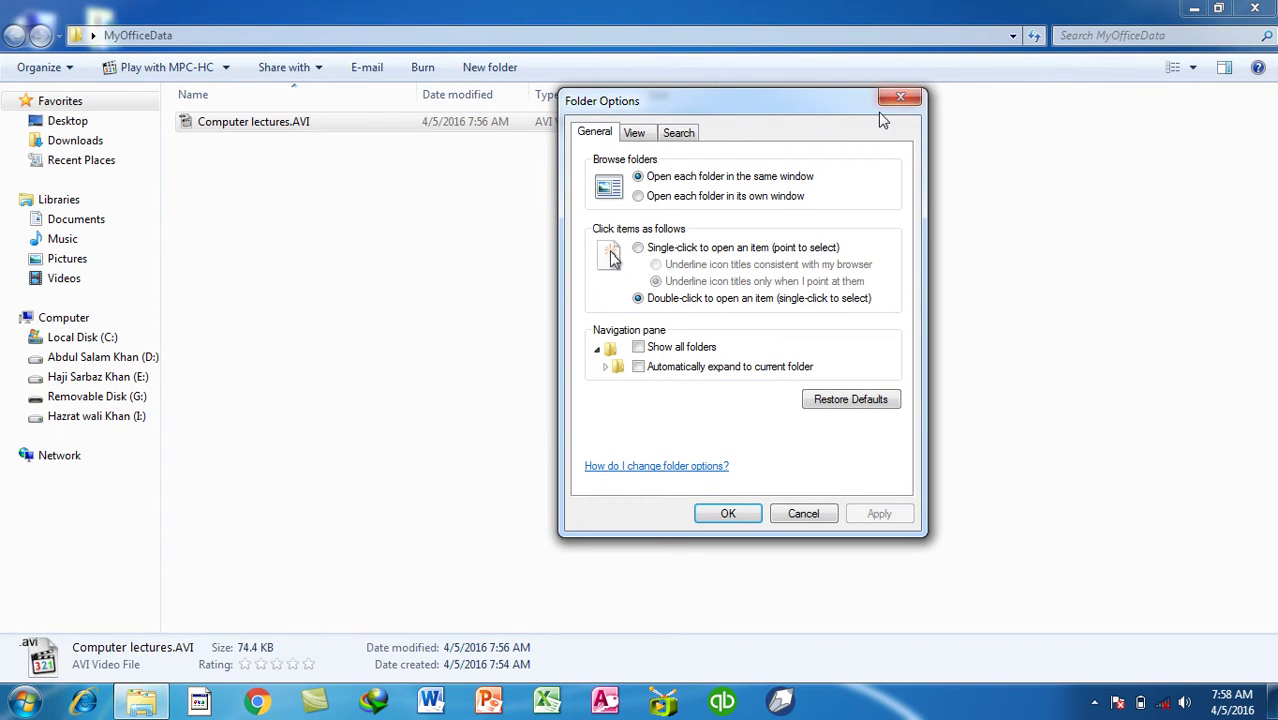
{"action": "left_click", "coordinate": [640, 133]}
{"action": "left_click", "coordinate": [680, 394]}
{"action": "left_click", "coordinate": [857, 511]}
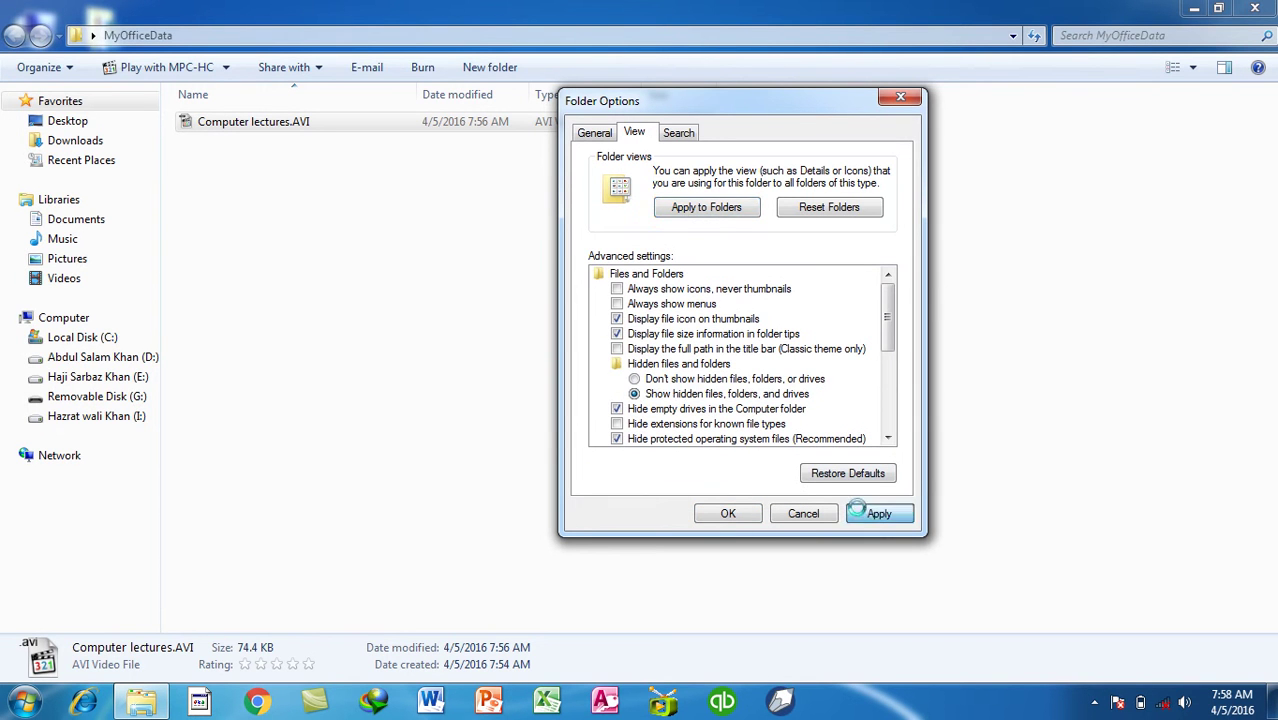
{"action": "left_click", "coordinate": [728, 513]}
Step: Reopen Folder Options and restore the default folder view settings
{"action": "left_click_drag", "start_coordinate": [479, 8], "coordinate": [825, 81]}
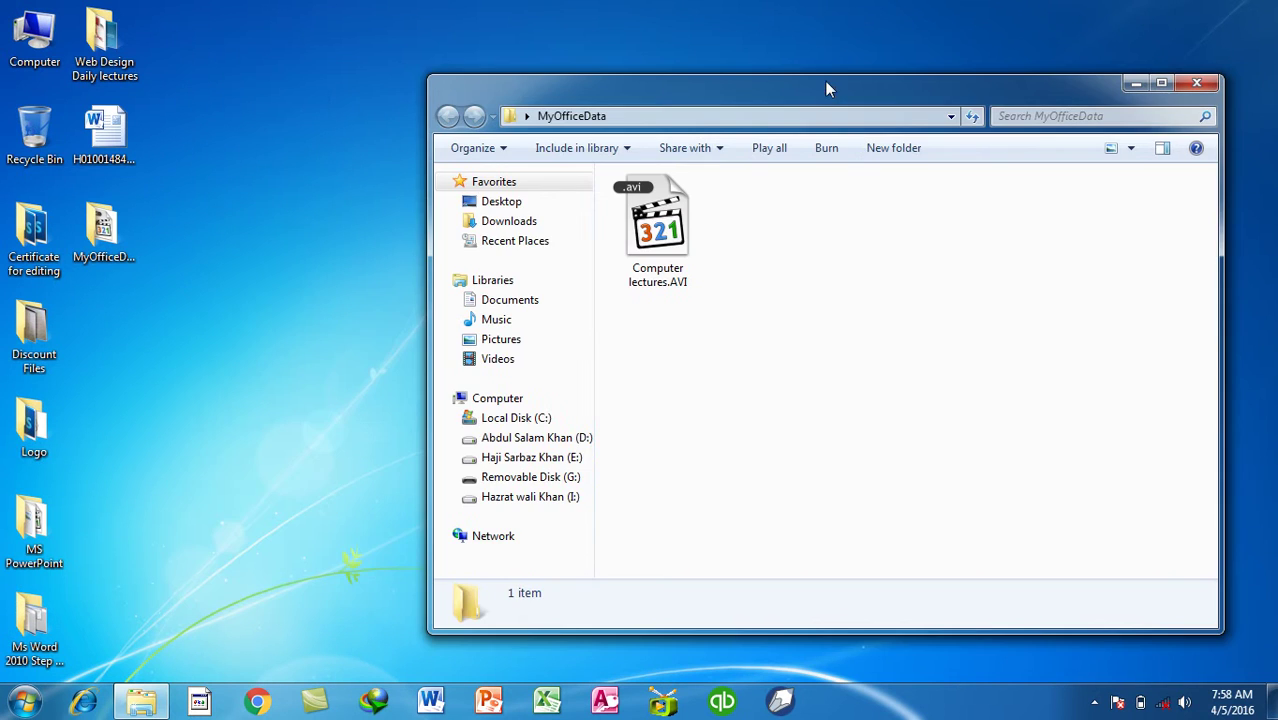
{"action": "left_click", "coordinate": [500, 150]}
{"action": "left_click", "coordinate": [550, 332]}
{"action": "left_click", "coordinate": [536, 195]}
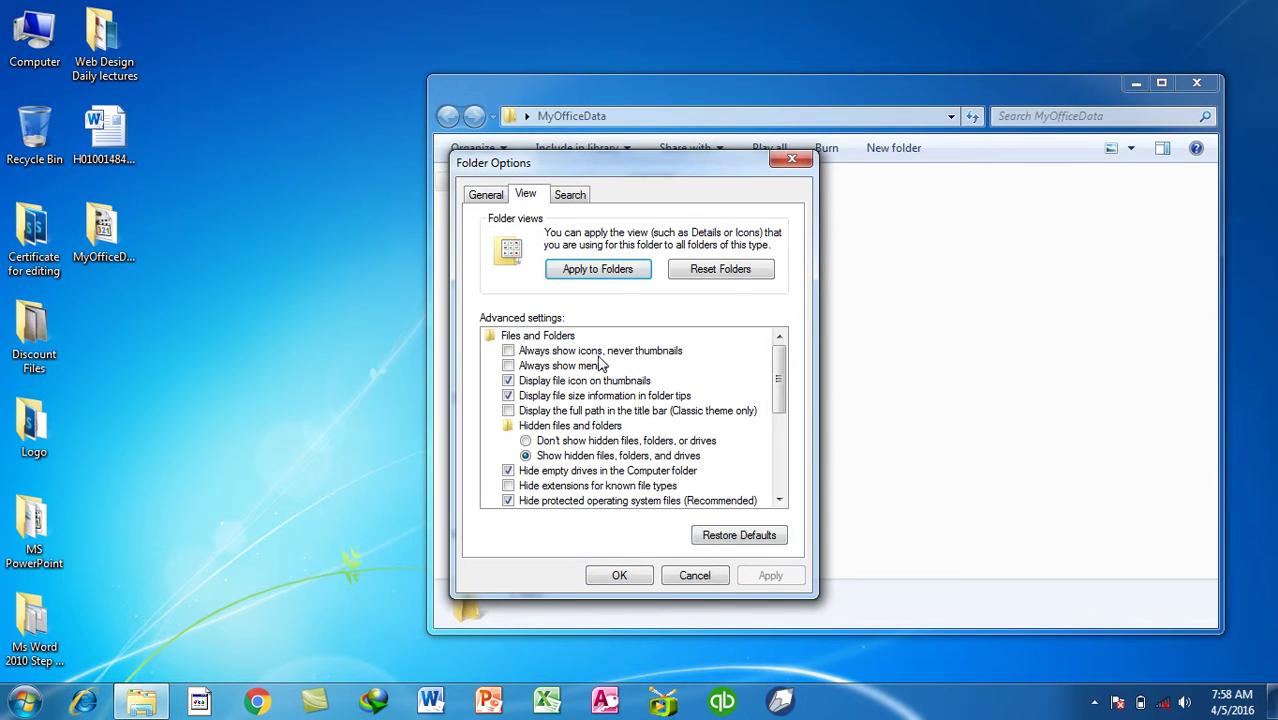
{"action": "left_click", "coordinate": [730, 534]}
{"action": "left_click", "coordinate": [768, 575]}
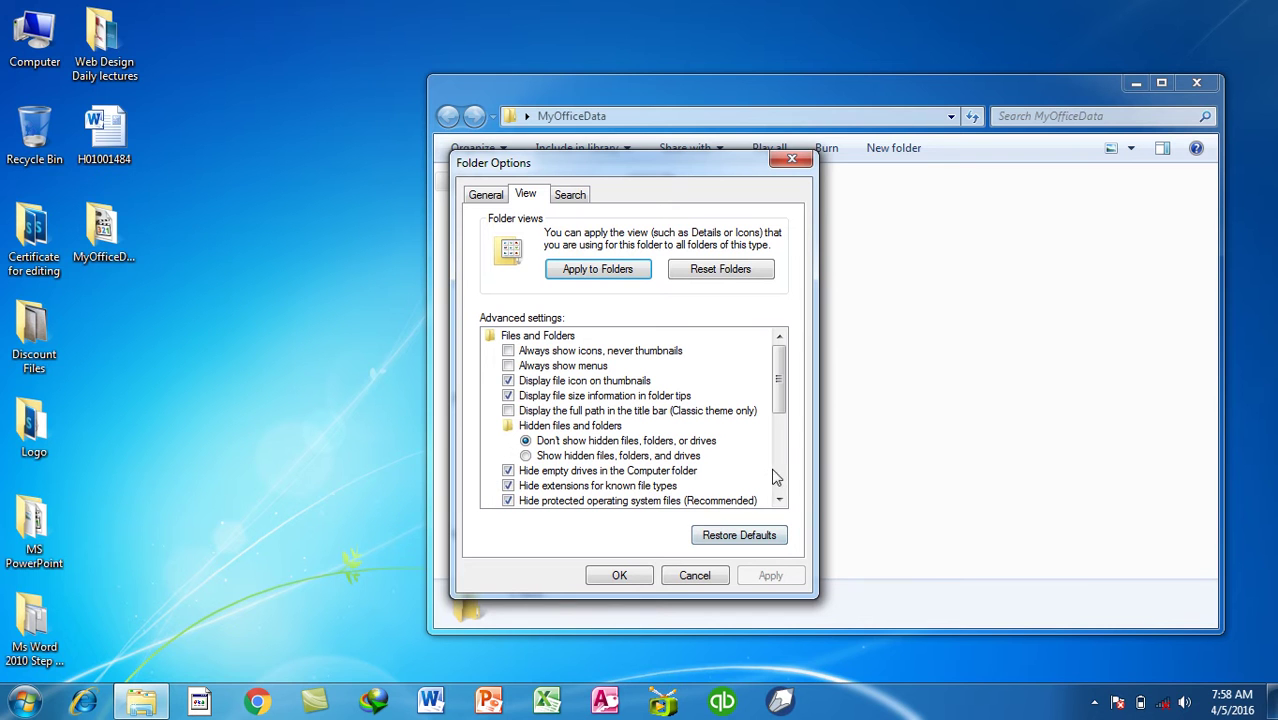
{"action": "key", "text": "super+r"}
Step: Launch Command Prompt and try attrib myofficedata with +h +s, then +h +r +s +a
{"action": "type", "text": "cmd"}
{"action": "key", "text": "Return"}
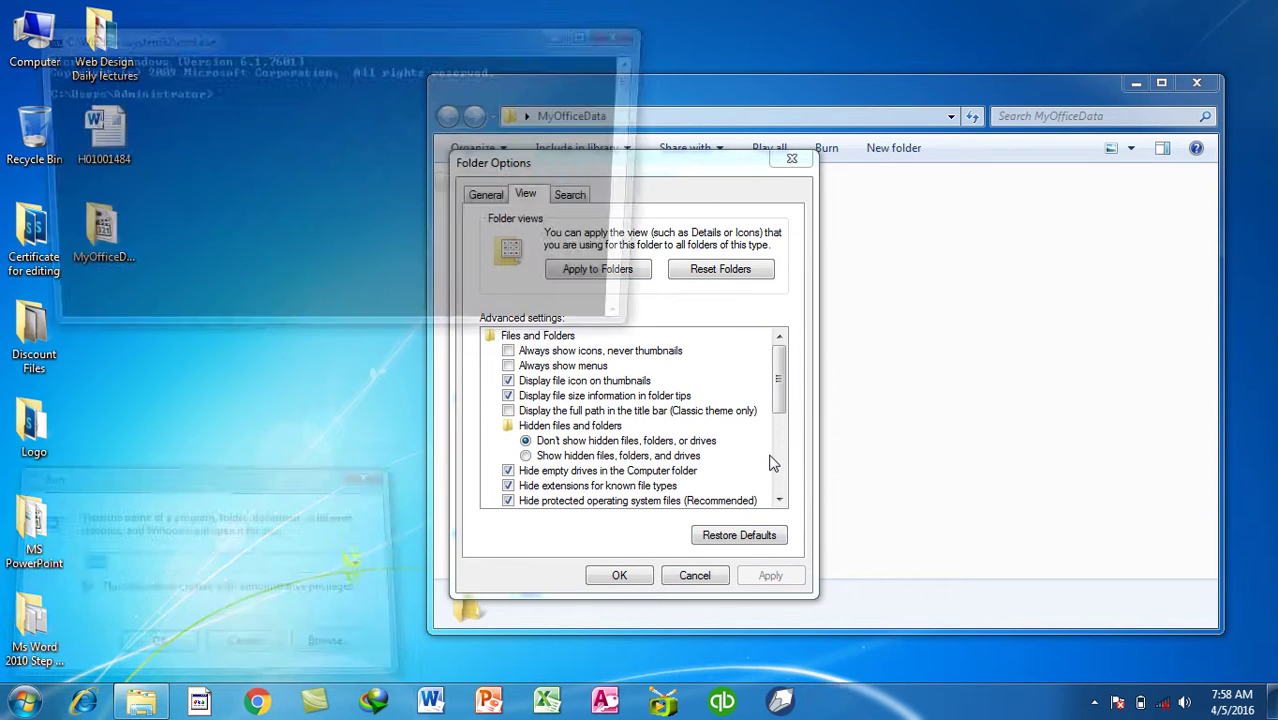
{"action": "mouse_move", "coordinate": [422, 45]}
{"action": "left_mouse_down"}
{"action": "mouse_move", "coordinate": [747, 148]}
{"action": "mouse_move", "coordinate": [794, 150]}
{"action": "left_mouse_up"}
{"action": "type", "text": "attrib myofficedata"}
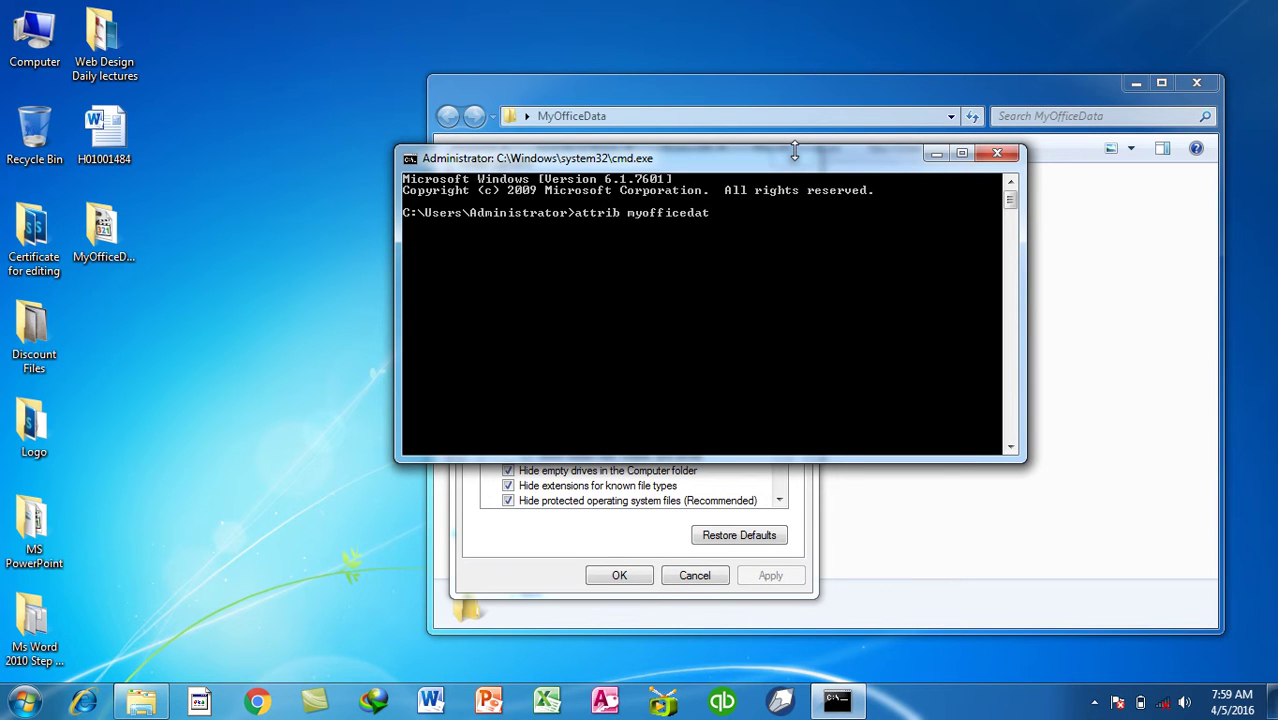
{"action": "type", "text": " +h +r +s"}
{"action": "key", "text": "Return"}
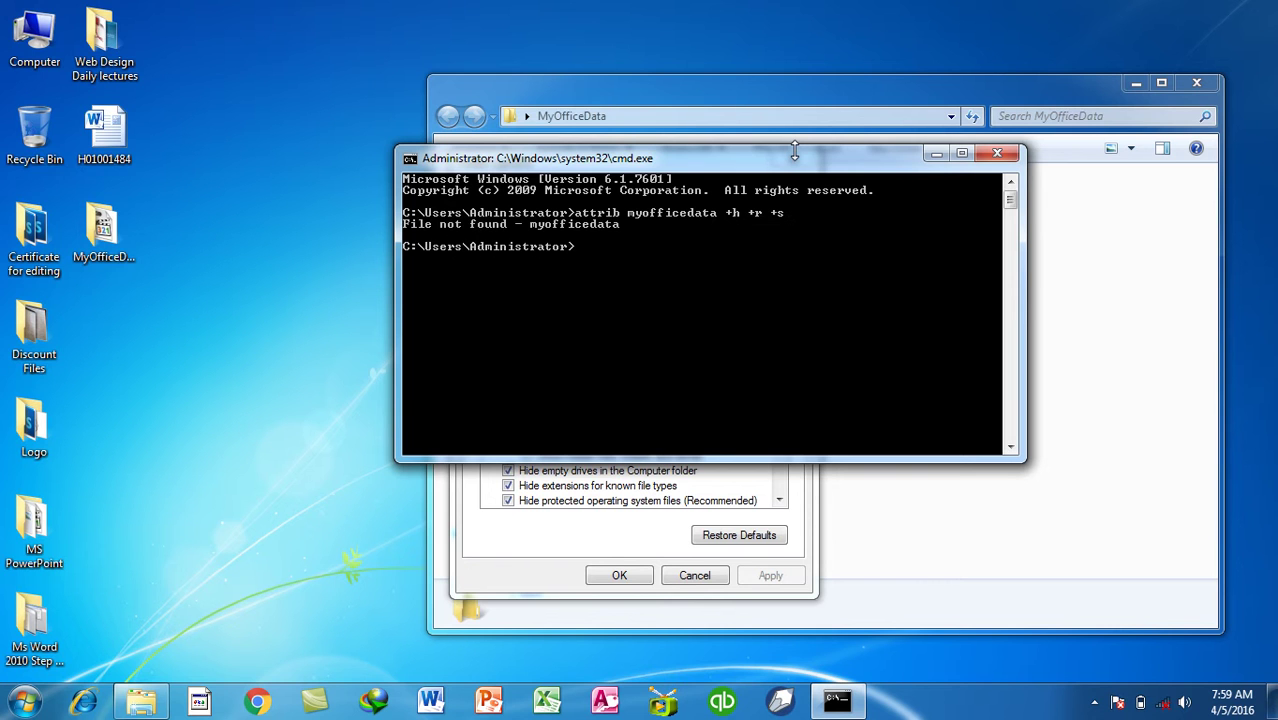
{"action": "type", "text": "attrib myofficedata +h +r +s +a"}
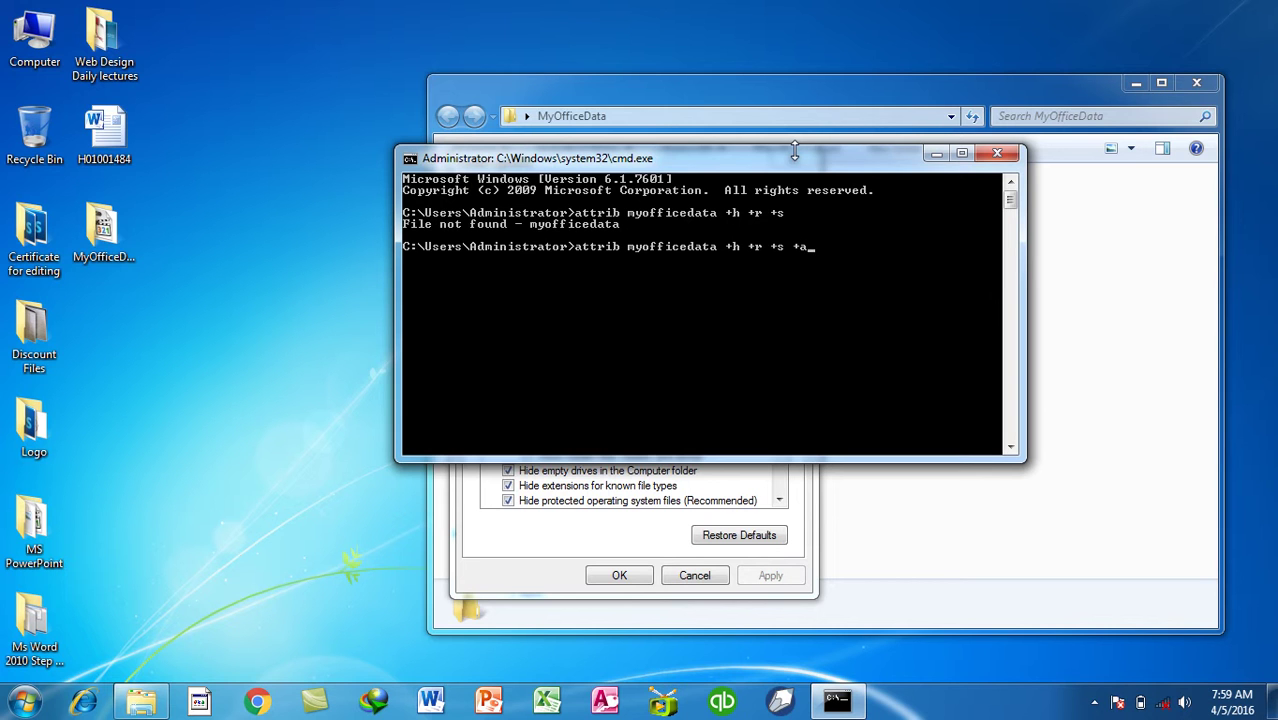
{"action": "key", "text": "Return"}
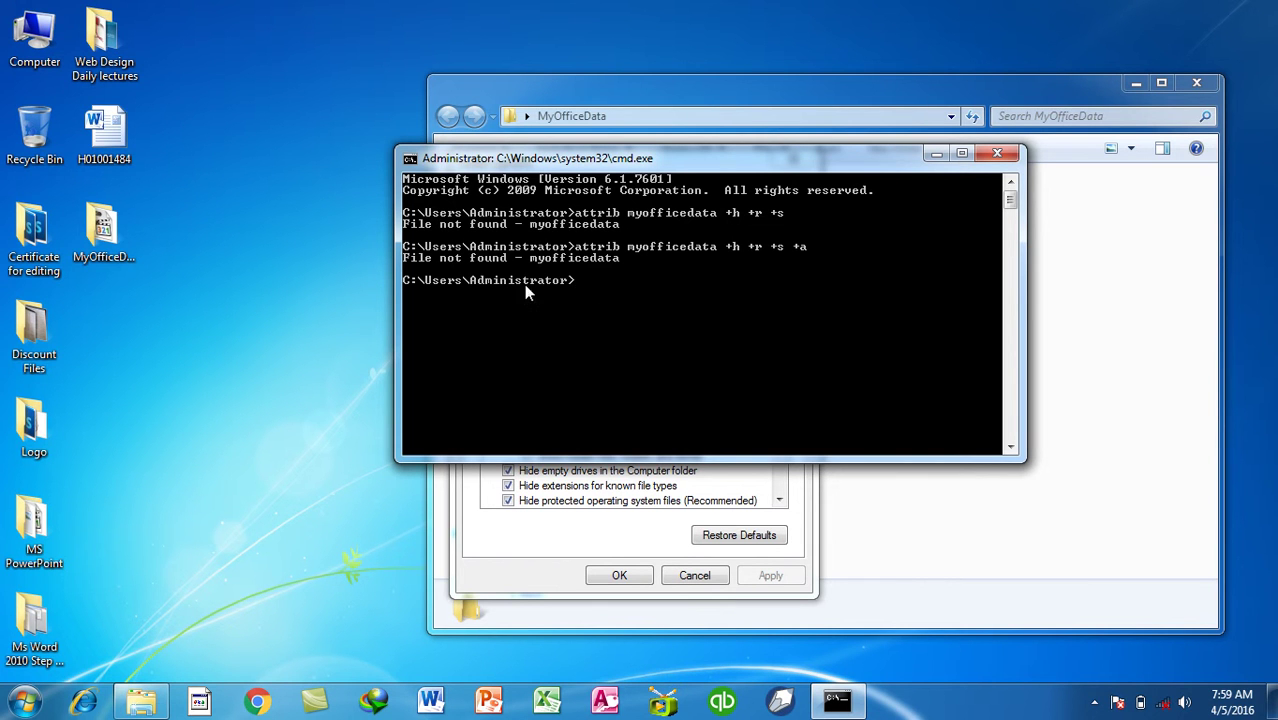
Step: Change to desktop\ and run attrib myofficedata +h +a +r +s to hide the folder
{"action": "type", "text": "cd d"}
{"action": "type", "text": "esktop"}
{"action": "type", "text": "\\"}
{"action": "key", "text": "Return"}
{"action": "type", "text": "attrib myofficedata +"}
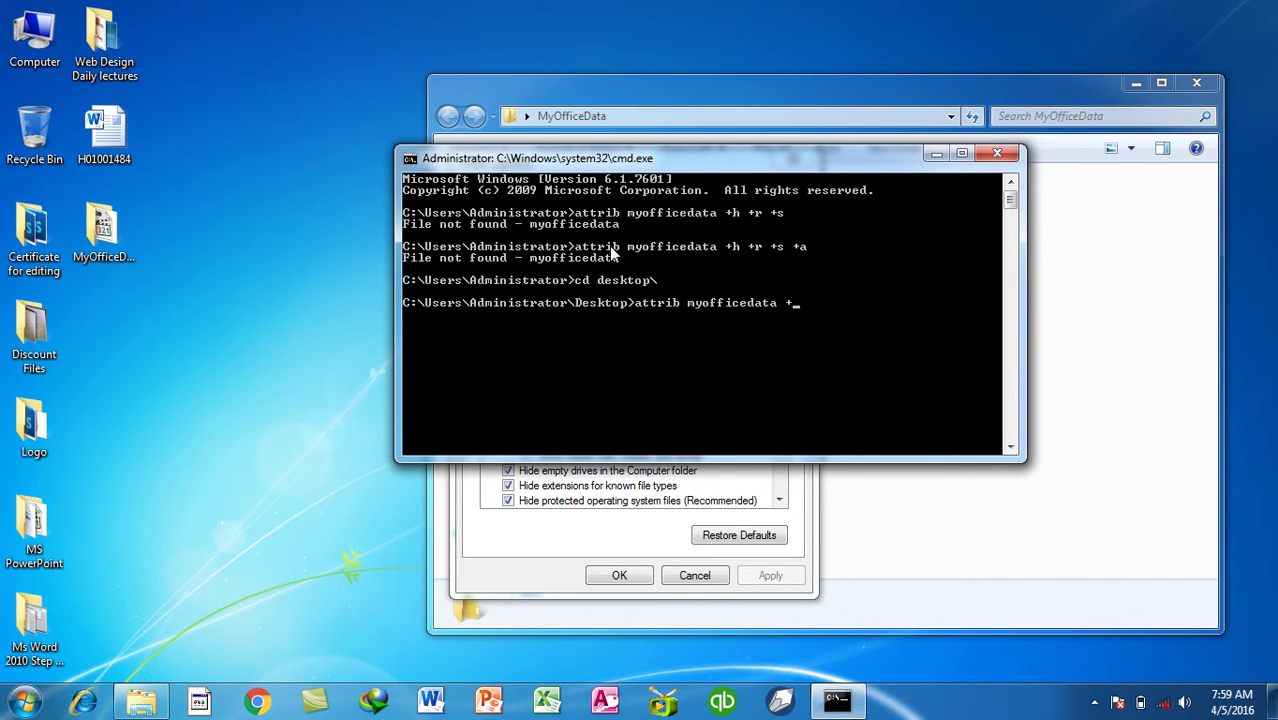
{"action": "type", "text": "h +"}
{"action": "type", "text": "a +r +s"}
{"action": "key", "text": "Return"}
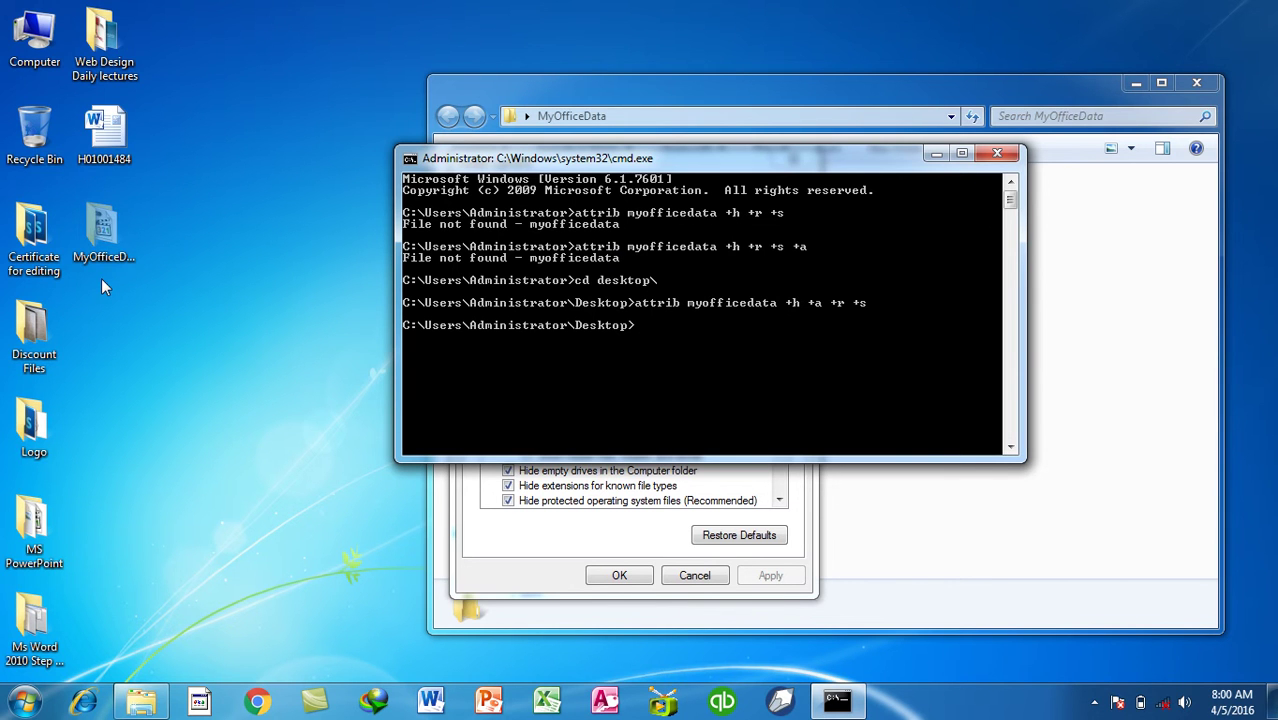
Step: Show hidden files and unhide protected operating system files in Folder Options
{"action": "left_click", "coordinate": [697, 114]}
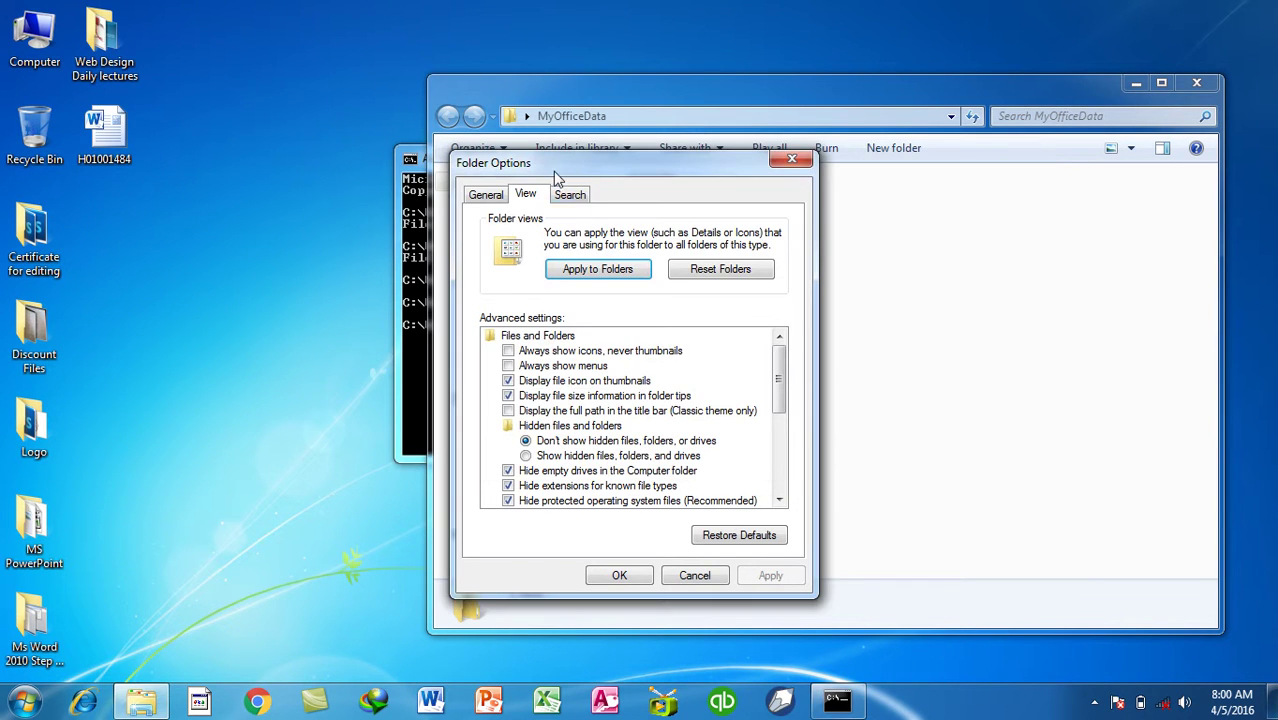
{"action": "left_click", "coordinate": [545, 456]}
{"action": "left_click", "coordinate": [772, 578]}
{"action": "left_click", "coordinate": [556, 501]}
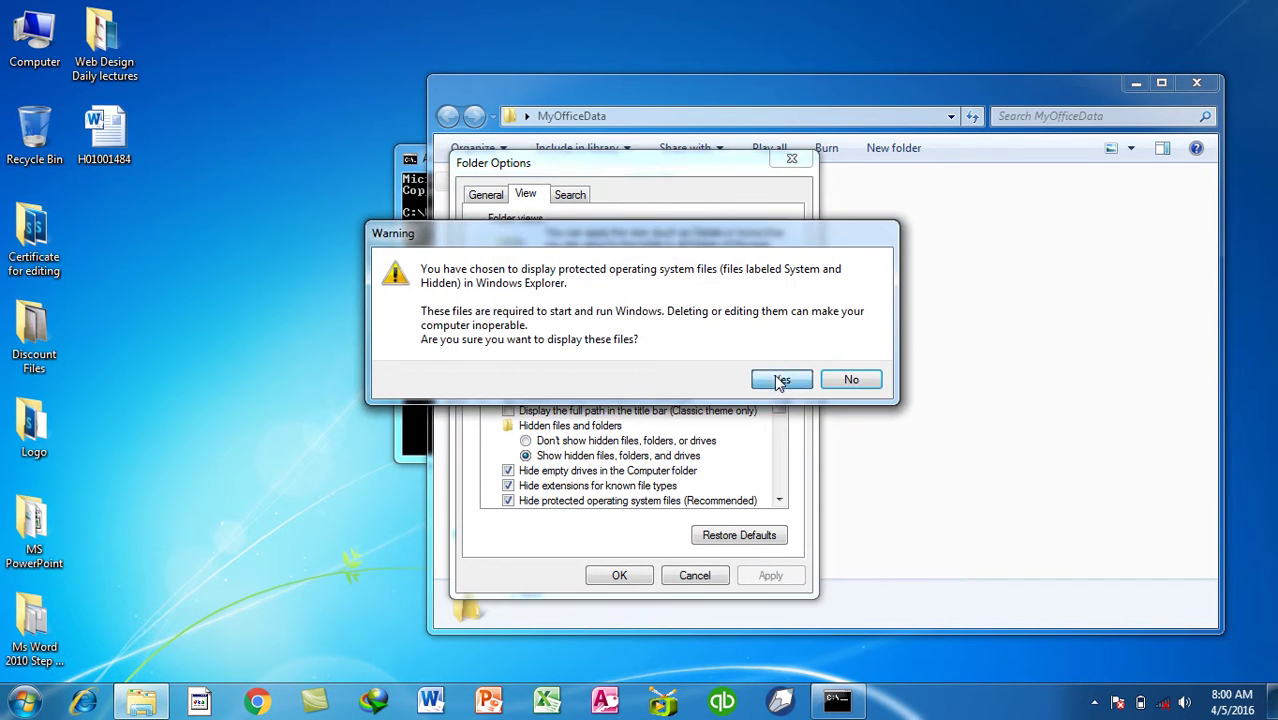
{"action": "left_click", "coordinate": [770, 378]}
{"action": "left_click", "coordinate": [771, 568]}
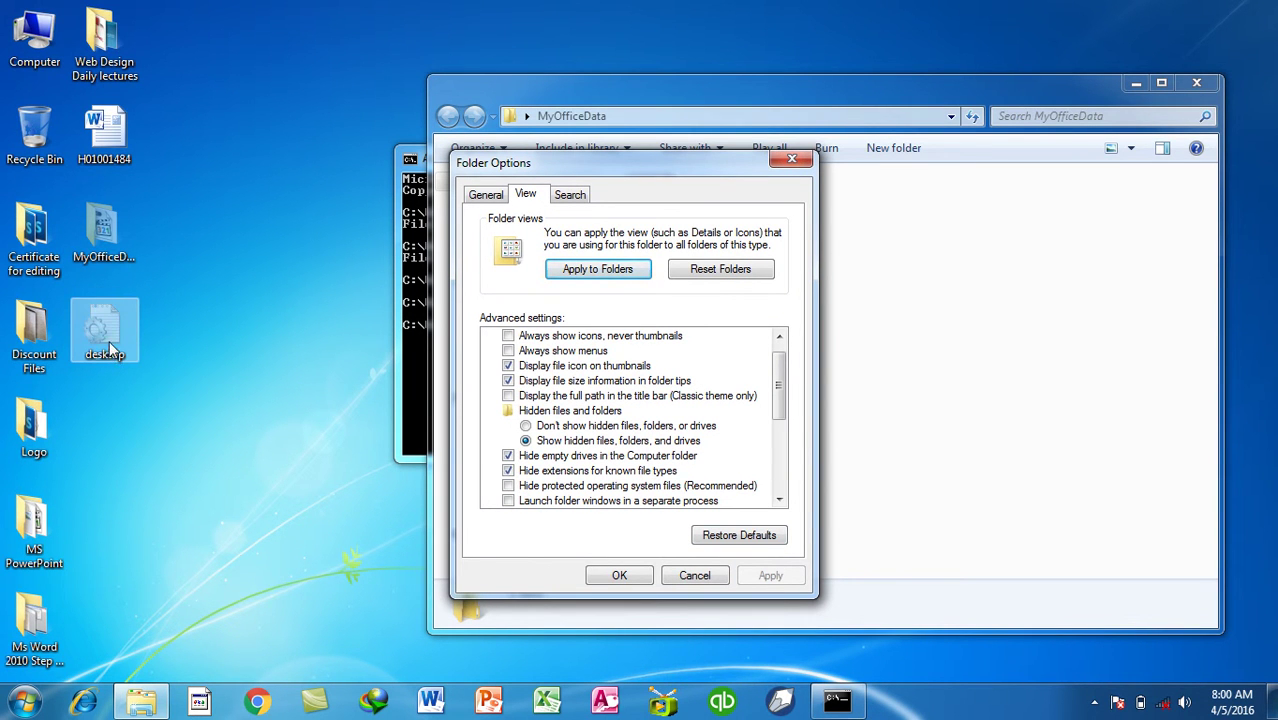
Step: Browse the D: drive from Computer, selecting $RECYCLE.BIN and scrolling through its contents
{"action": "double_click", "coordinate": [34, 35]}
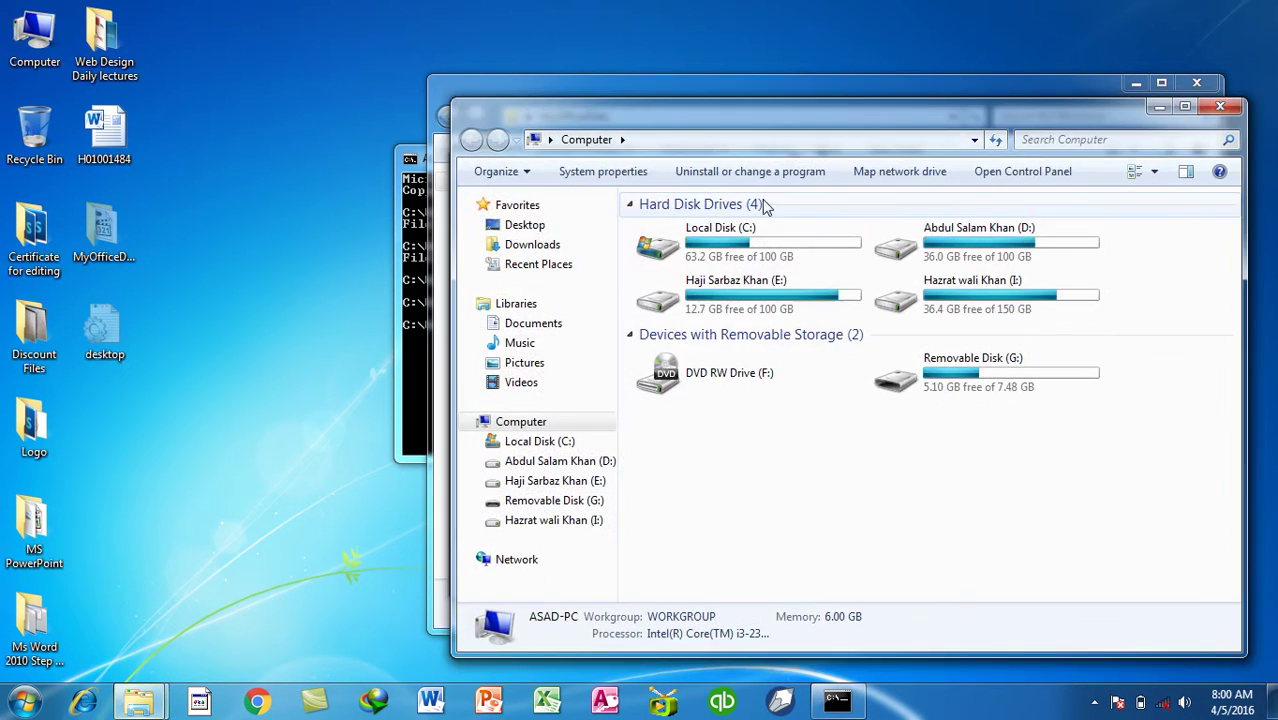
{"action": "double_click", "coordinate": [911, 235]}
{"action": "left_click", "coordinate": [679, 268]}
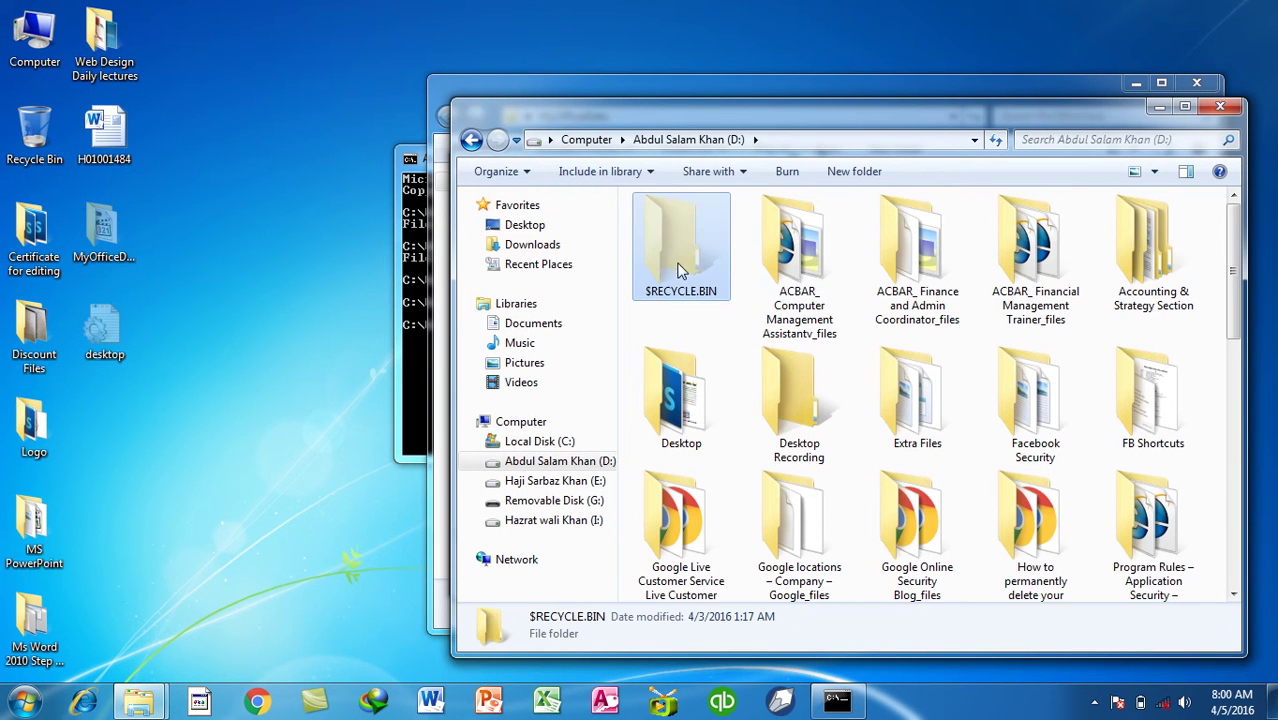
{"action": "scroll", "coordinate": [944, 517], "scroll_direction": "down", "scroll_amount": 5}
{"action": "scroll", "coordinate": [944, 517], "scroll_direction": "down", "scroll_amount": 5}
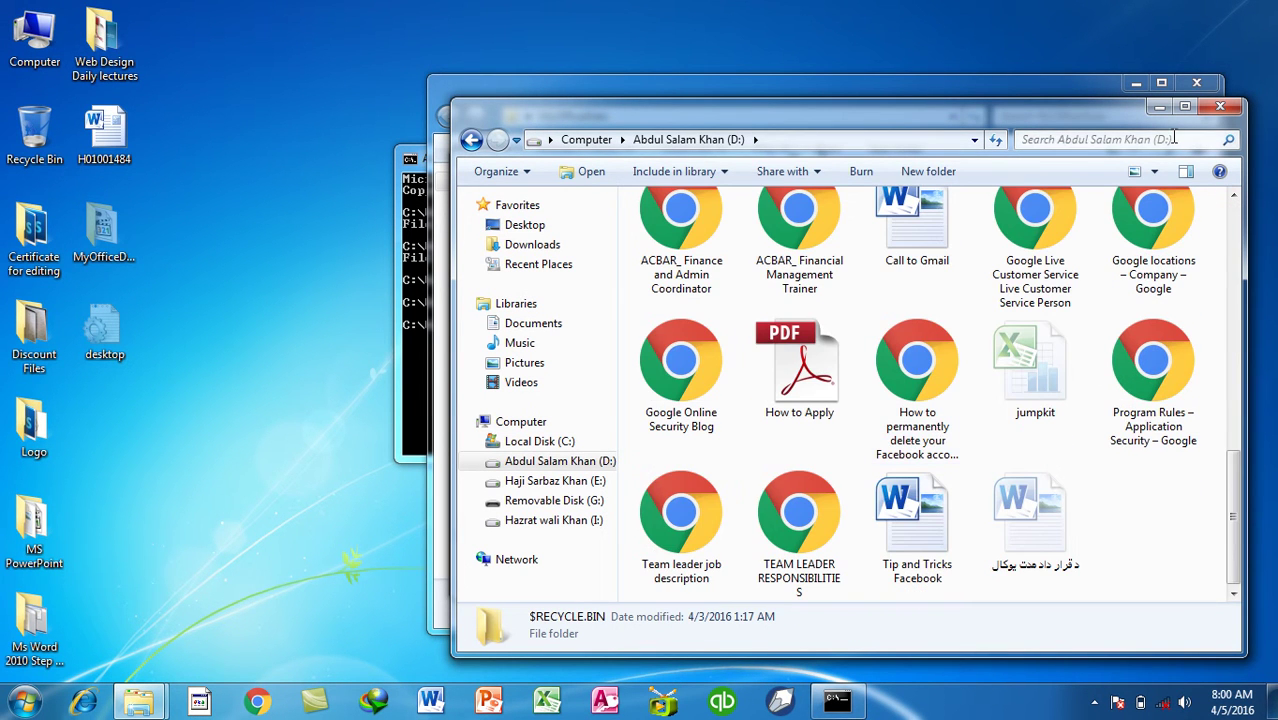
Step: Close the D: drive window, restore default folder view settings, and close MyOfficeData
{"action": "left_click", "coordinate": [1232, 108]}
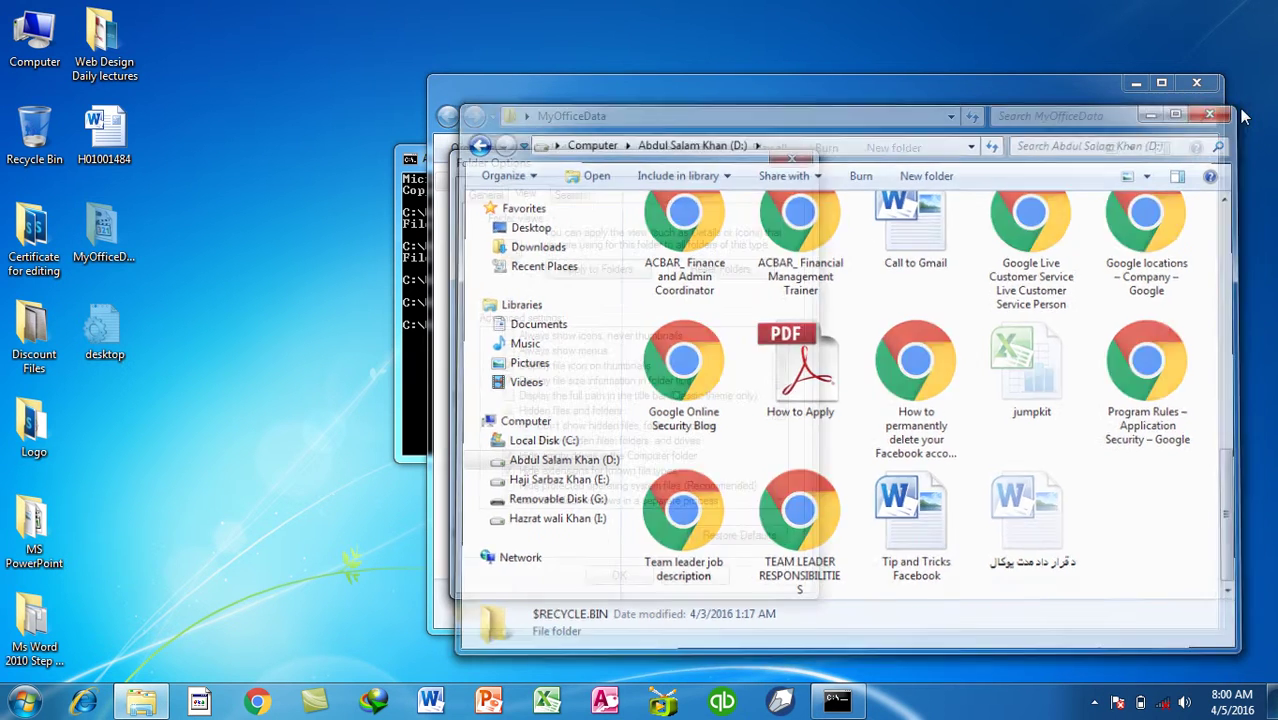
{"action": "left_click", "coordinate": [739, 535]}
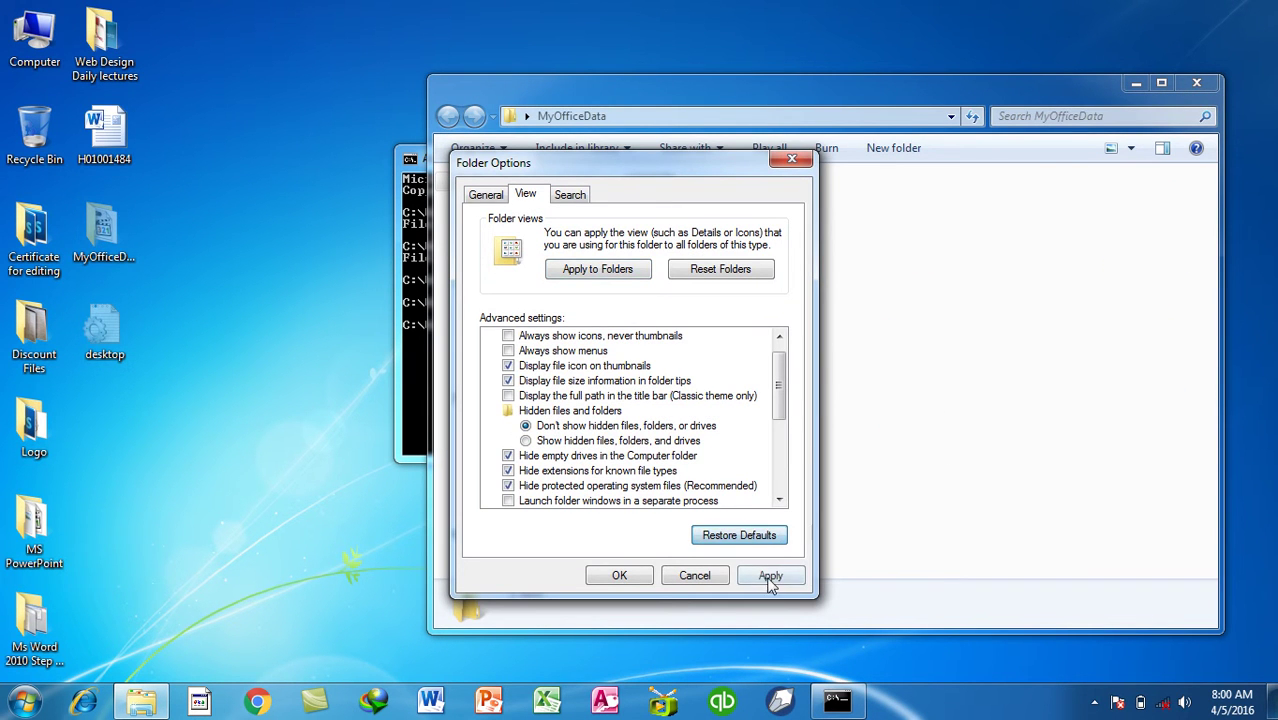
{"action": "left_click", "coordinate": [770, 578]}
{"action": "left_click", "coordinate": [645, 578]}
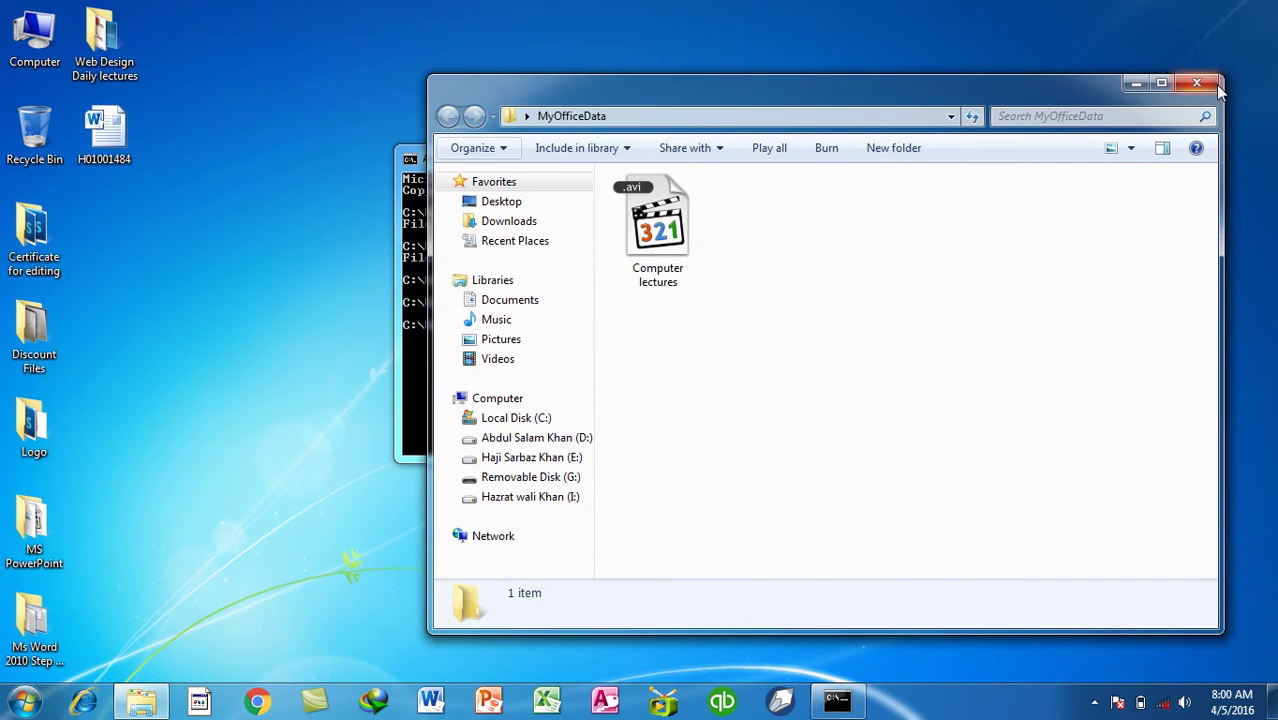
{"action": "left_click", "coordinate": [1217, 88]}
Step: Run attrib myofficedata -h -s -a -r to unhide the folder, then exit Command Prompt
{"action": "type", "text": "attrib "}
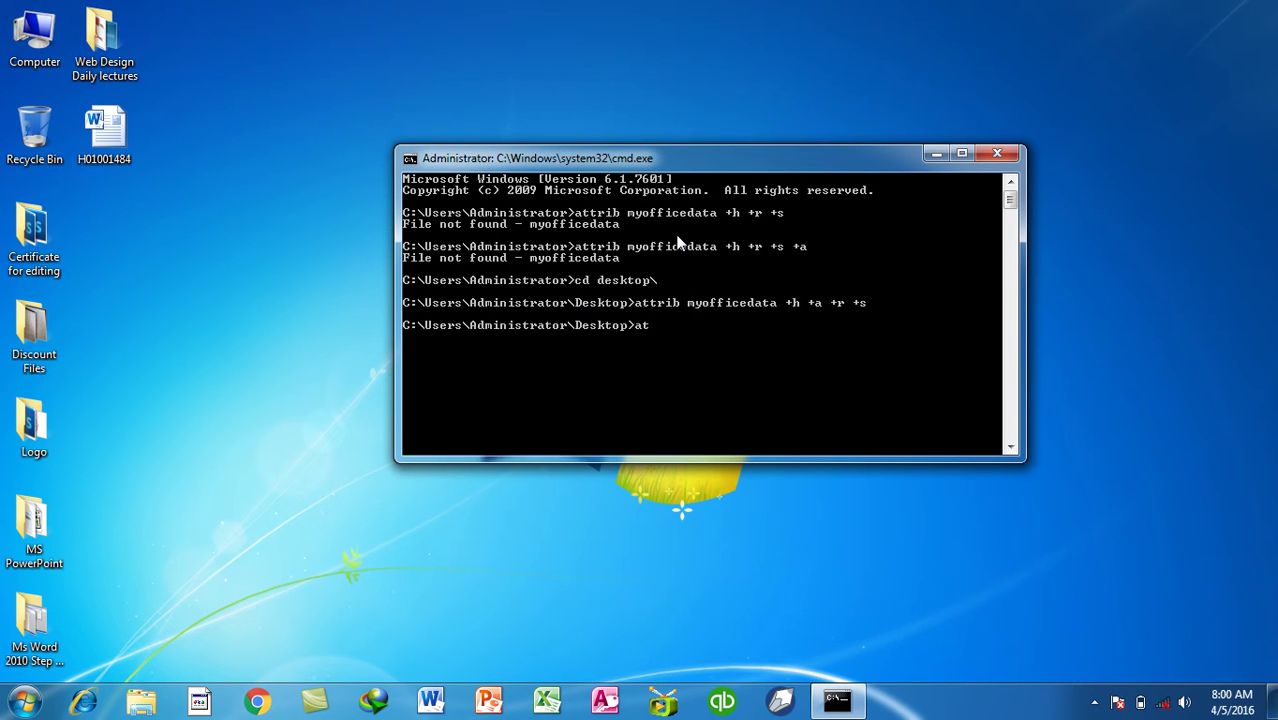
{"action": "type", "text": "myofficedata -h -s -a -r"}
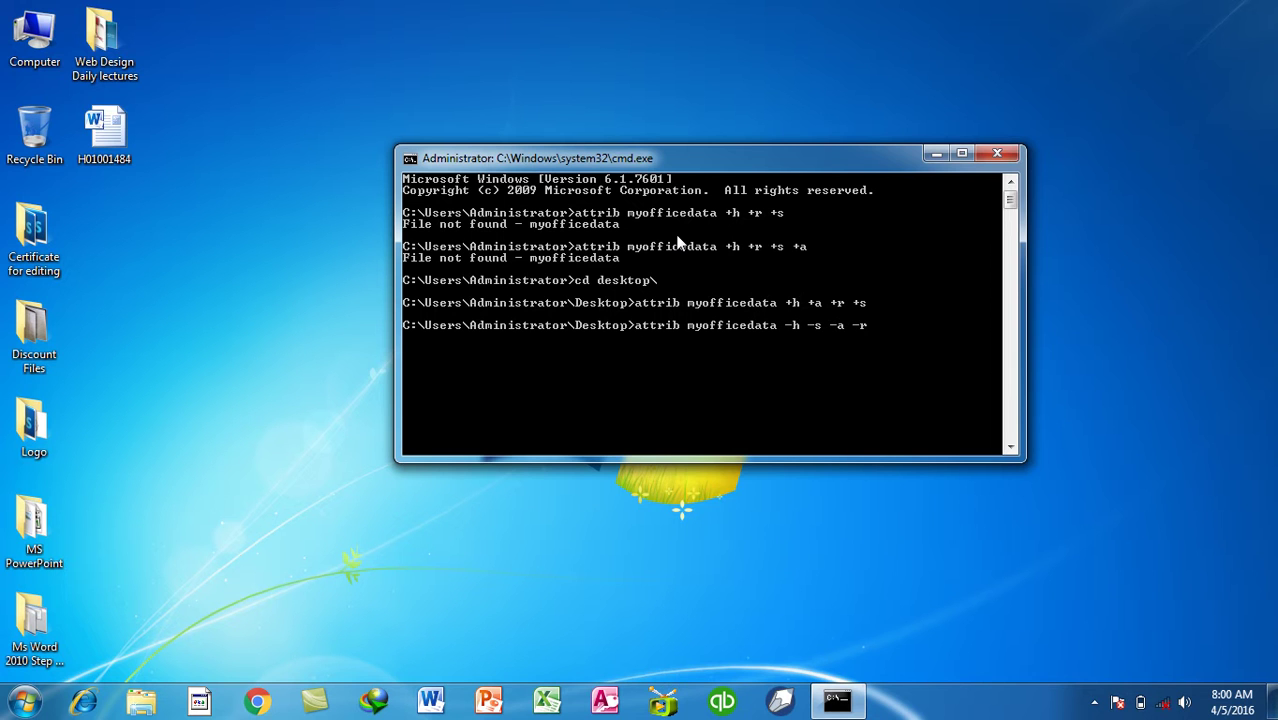
{"action": "key", "text": "Return"}
{"action": "type", "text": "exut"}
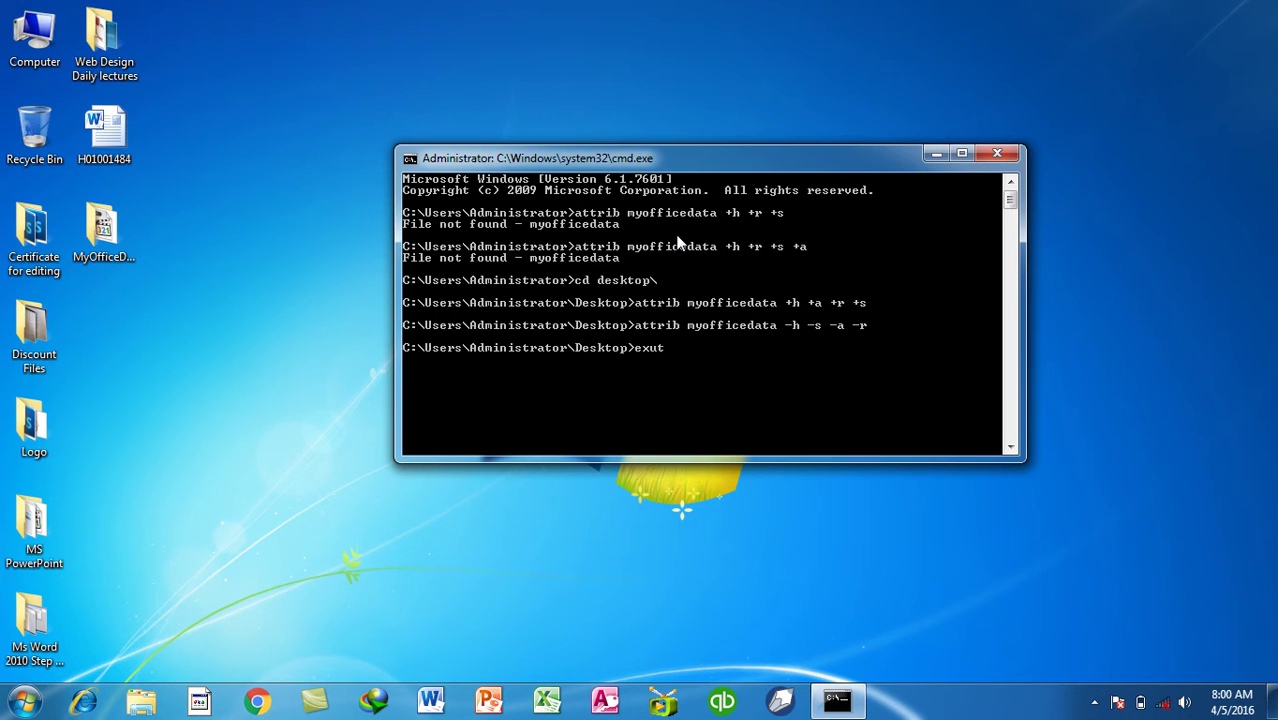
{"action": "key", "text": "Return"}
{"action": "type", "text": "it"}
{"action": "key", "text": "Return"}
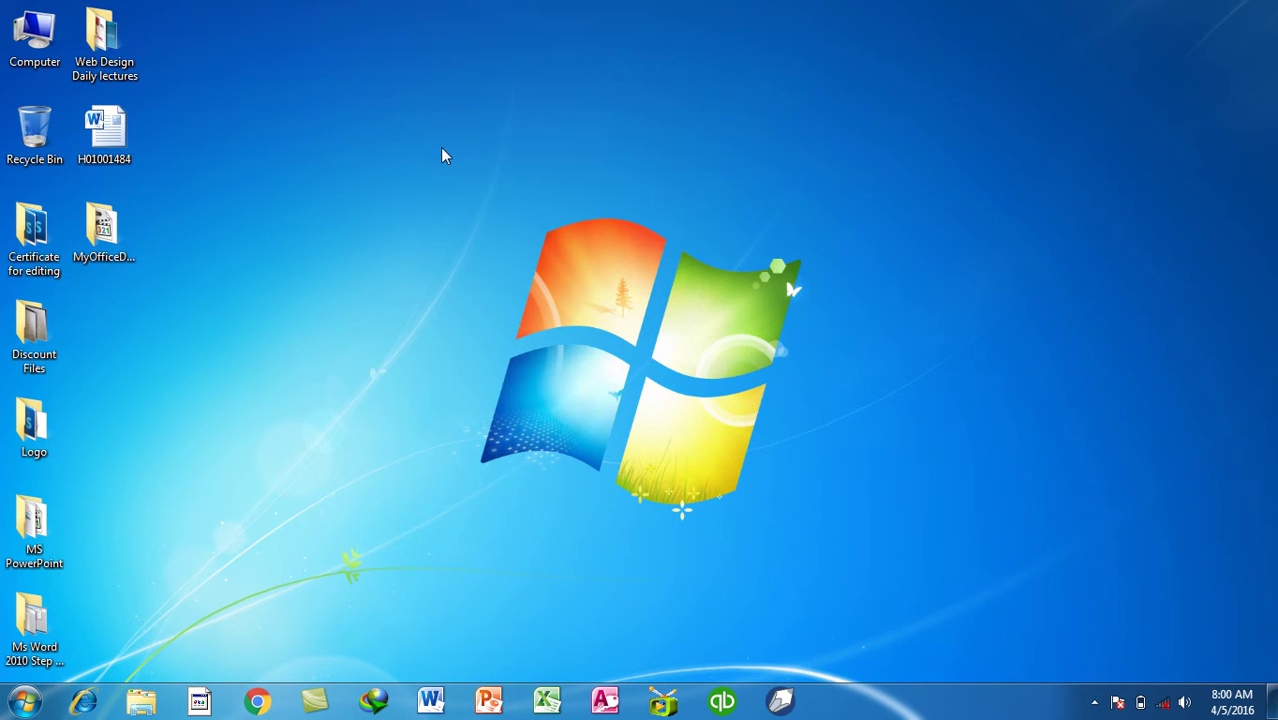
Step: Refresh the desktop and launch PowerPoint with the powerpnt Run command
{"action": "right_click", "coordinate": [445, 155]}
{"action": "left_click", "coordinate": [482, 200]}
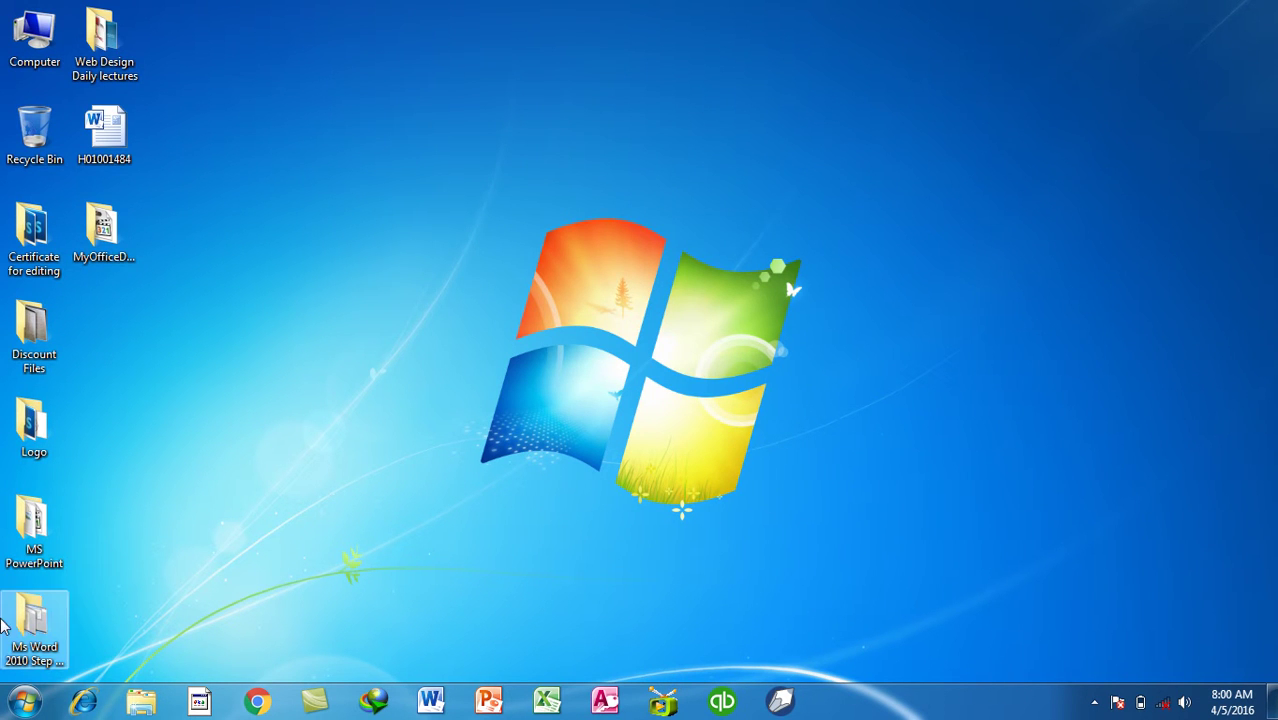
{"action": "key", "text": "super+r"}
{"action": "type", "text": "powerpnt"}
{"action": "key", "text": "Return"}
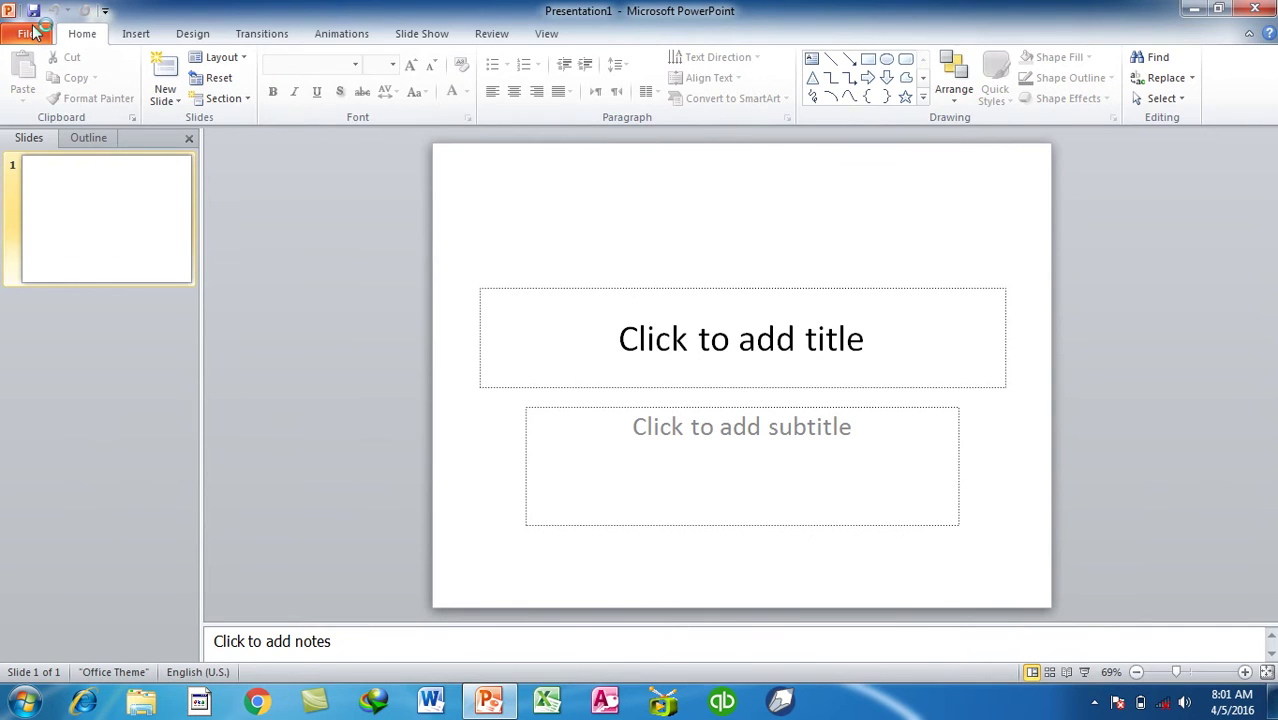
Step: Try reopening Computer lectures.pptx from Recent, dismiss the invalid-path error, and minimise PowerPoint
{"action": "left_click", "coordinate": [32, 32]}
{"action": "left_click", "coordinate": [292, 118]}
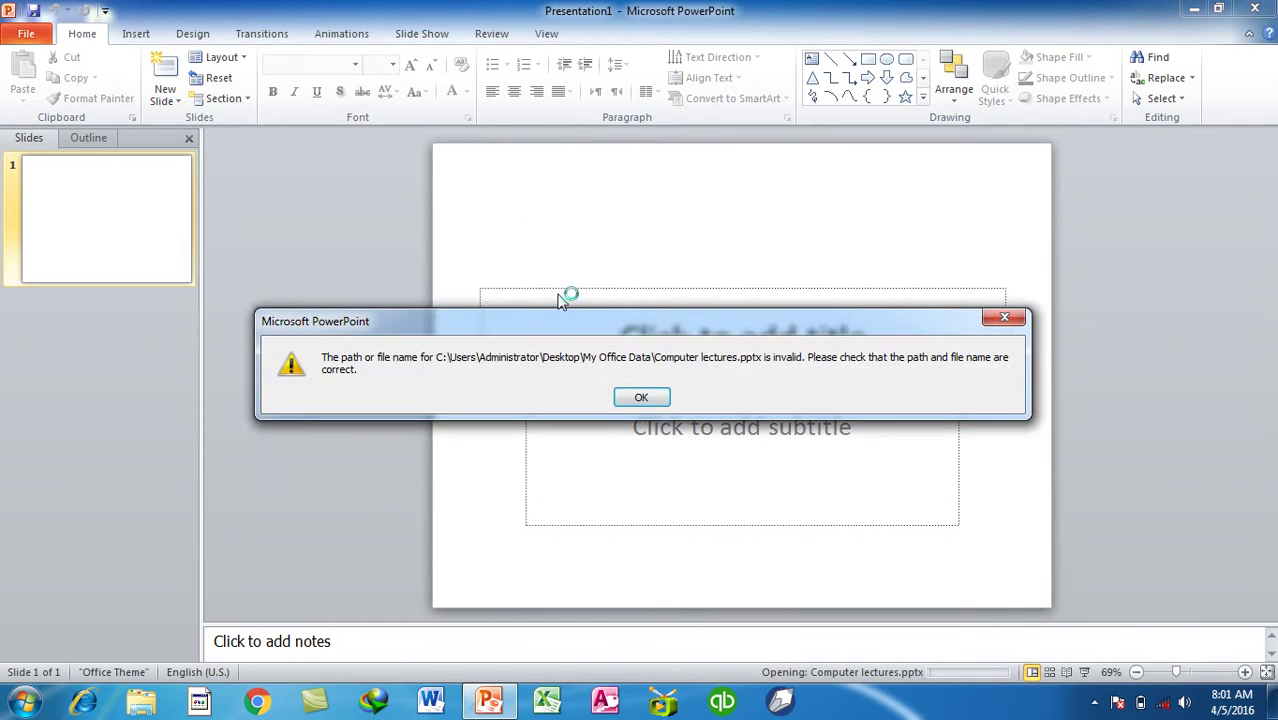
{"action": "left_click", "coordinate": [642, 399]}
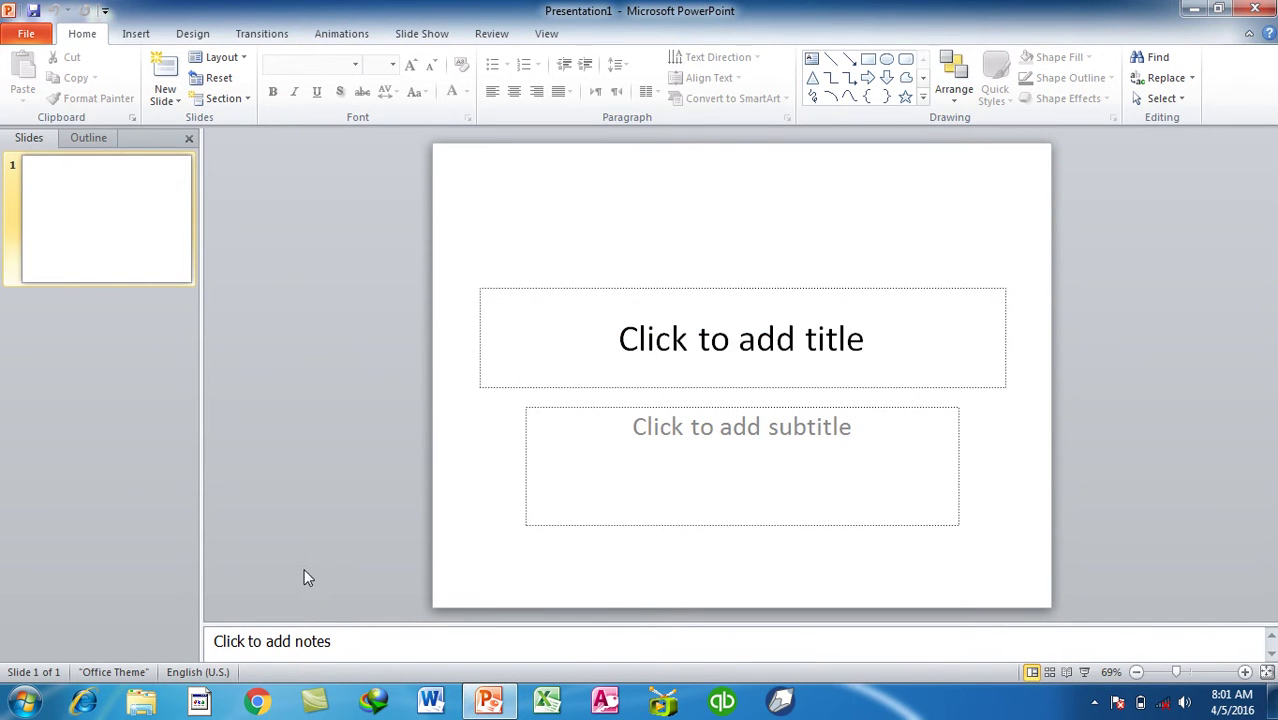
{"action": "left_click", "coordinate": [484, 697]}
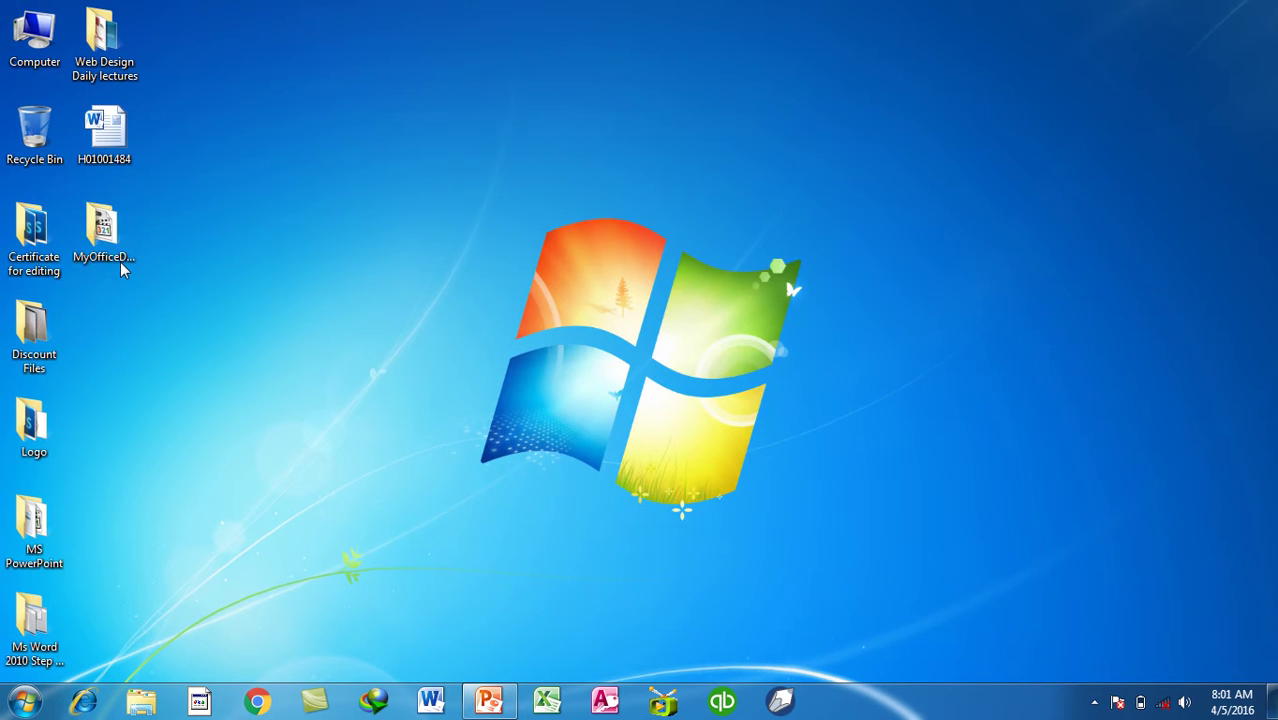
Step: In MyOfficeData, turn off Hide extensions for known file types in Folder Options
{"action": "double_click", "coordinate": [118, 250]}
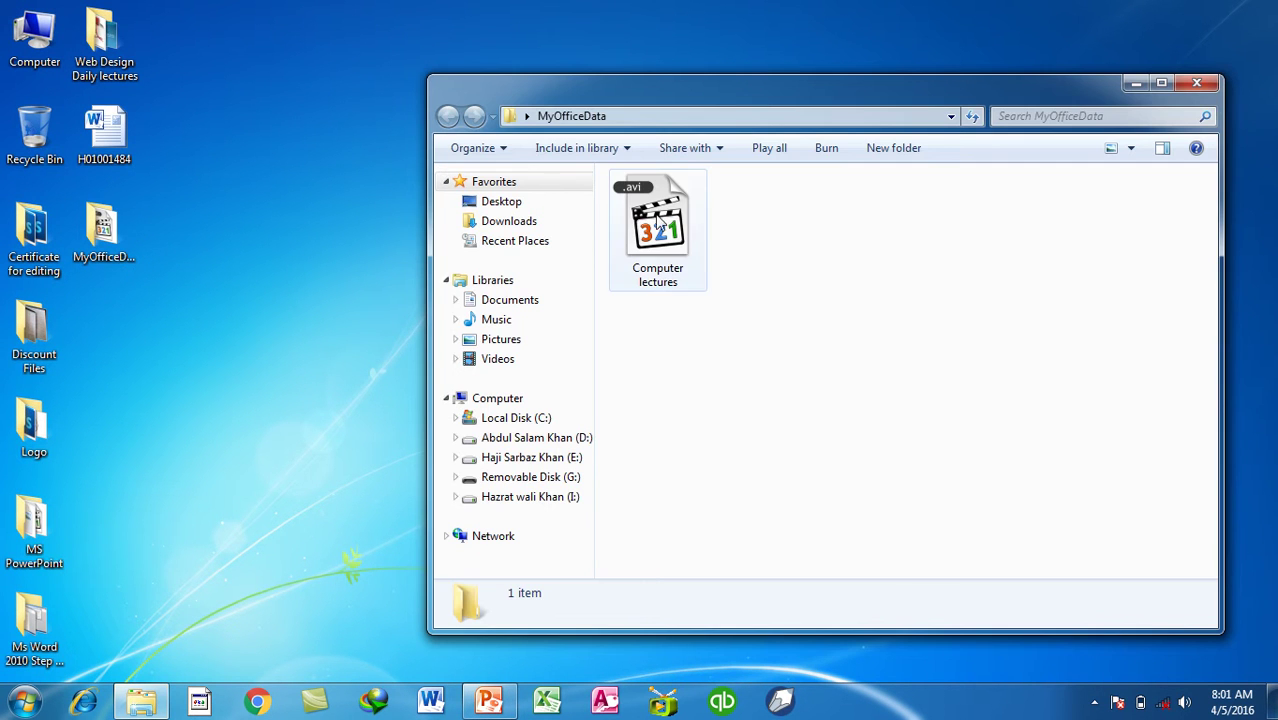
{"action": "left_click", "coordinate": [504, 146]}
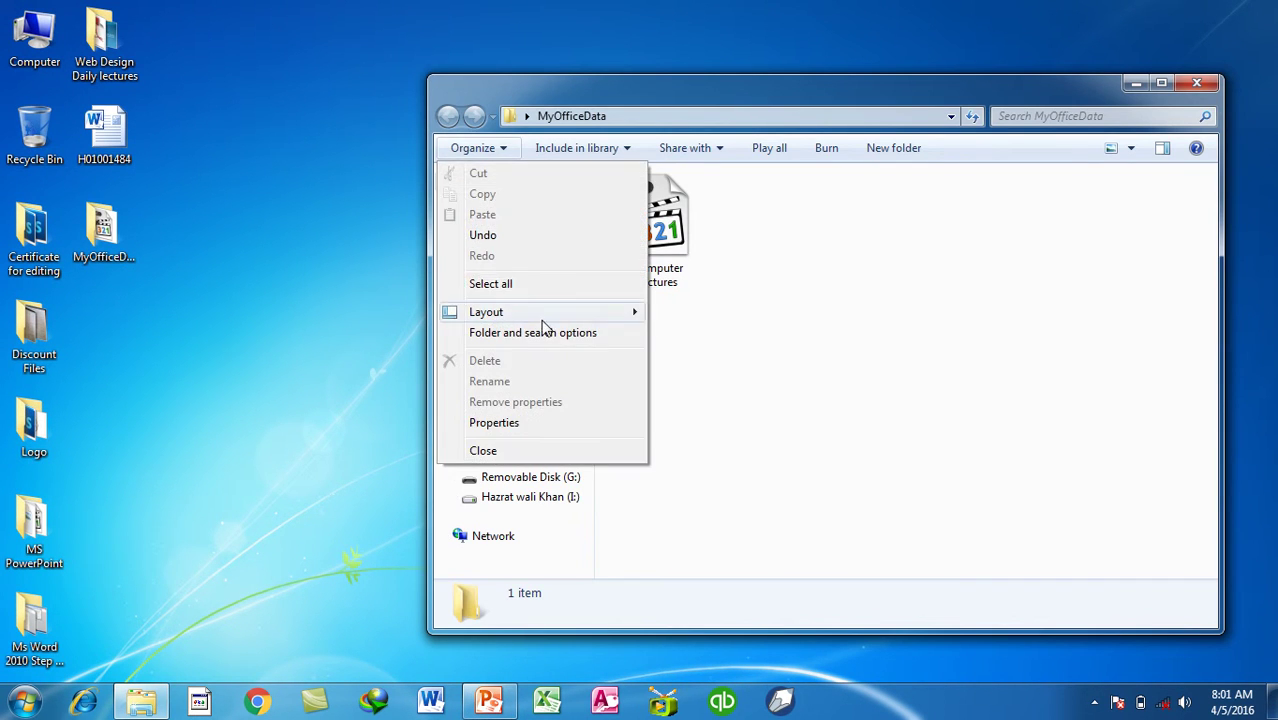
{"action": "left_click", "coordinate": [532, 331]}
{"action": "left_click_drag", "start_coordinate": [590, 167], "coordinate": [1058, 164]}
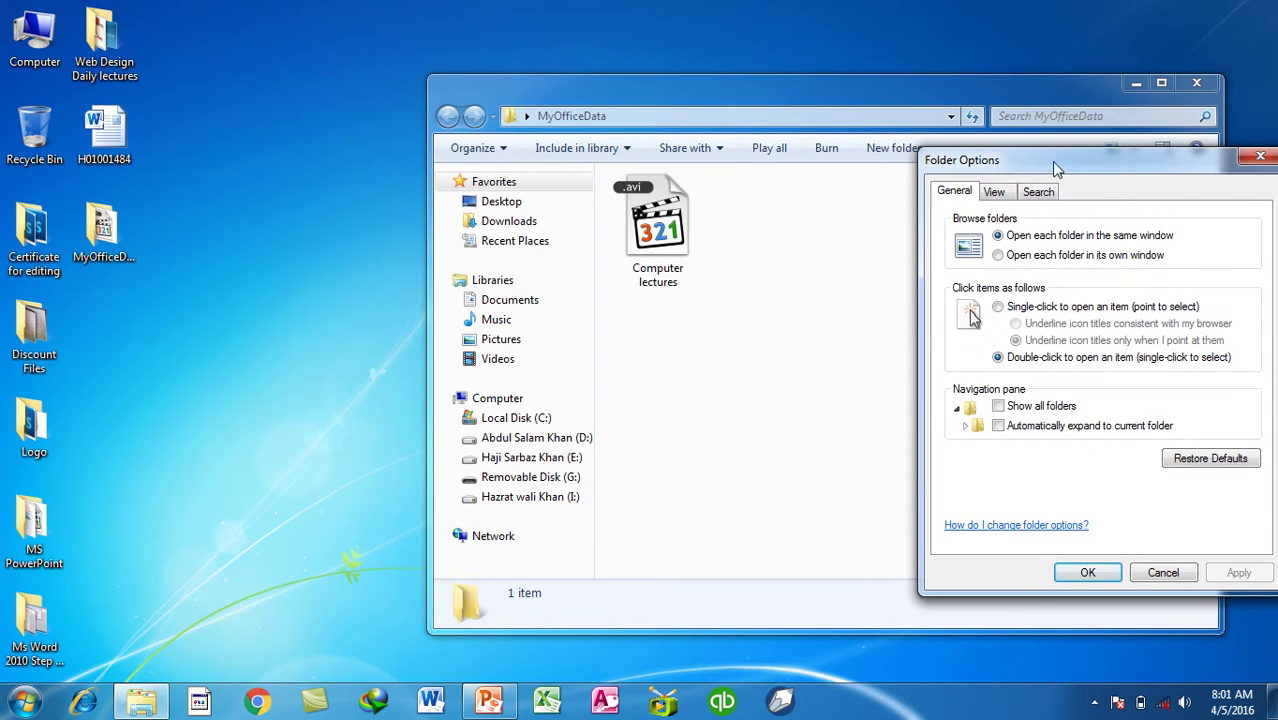
{"action": "left_click", "coordinate": [999, 195]}
{"action": "left_click", "coordinate": [994, 453]}
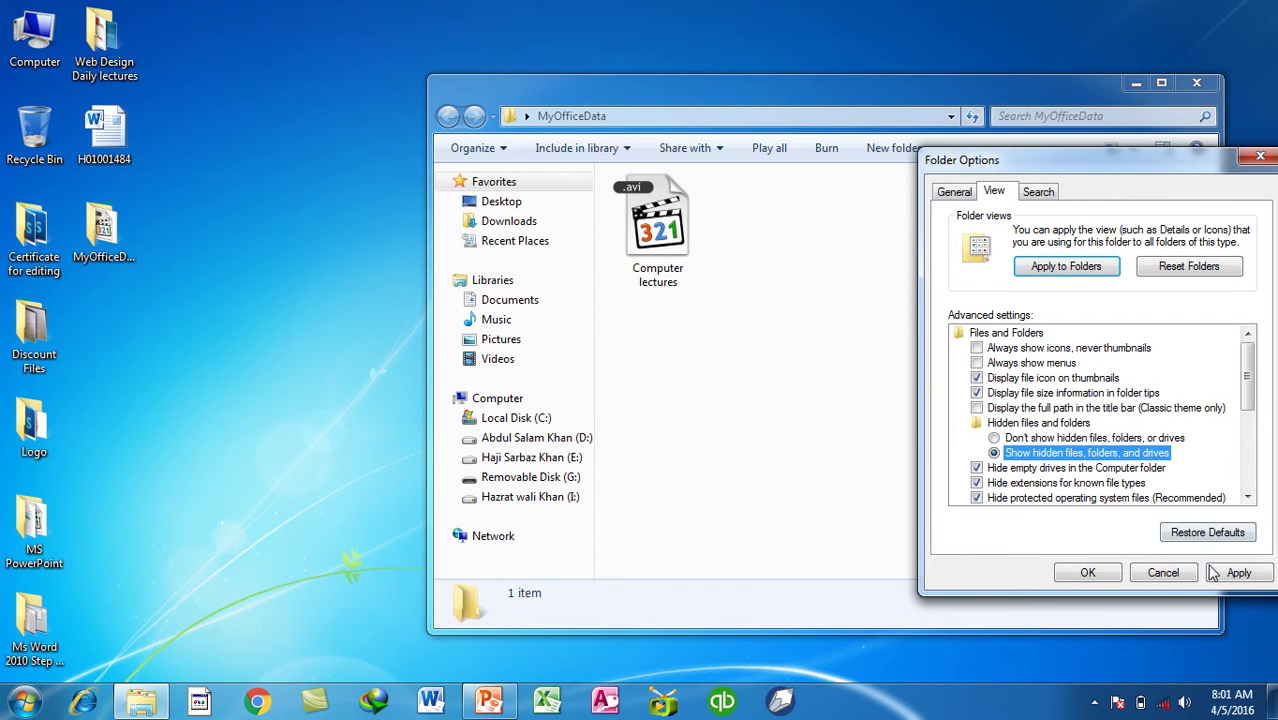
{"action": "left_click", "coordinate": [1020, 439]}
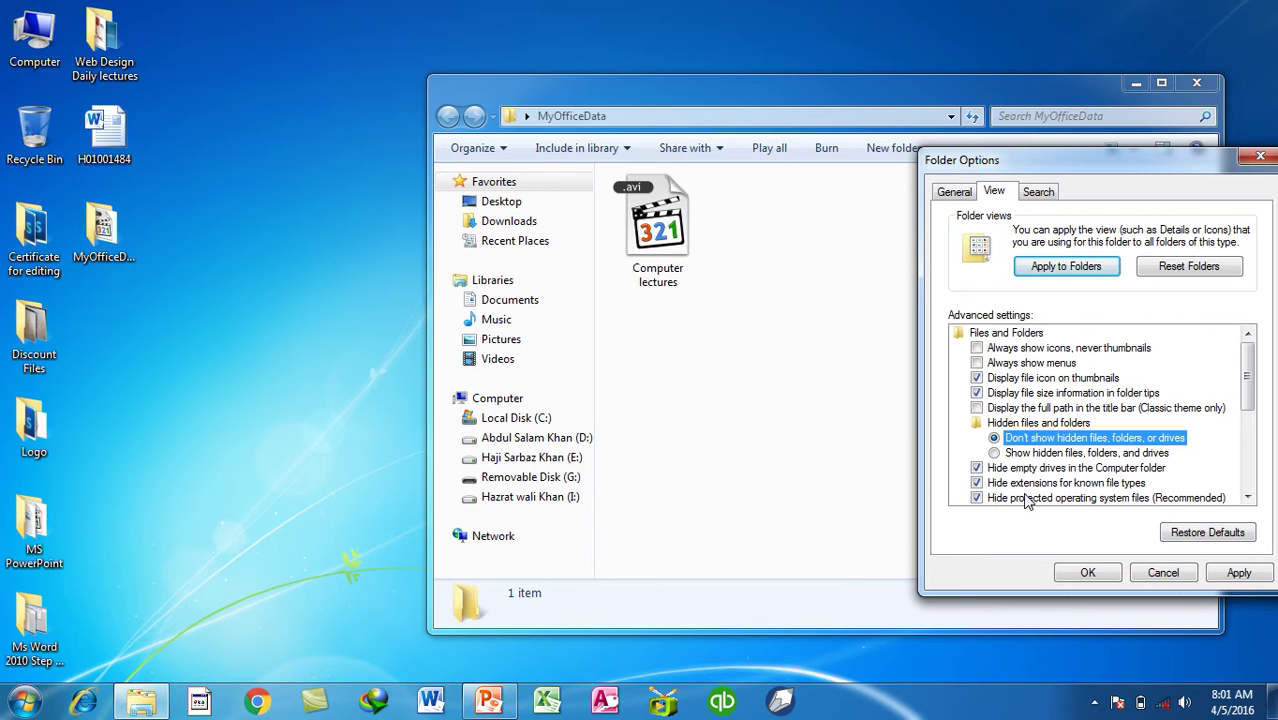
{"action": "left_click", "coordinate": [1026, 484]}
{"action": "left_click", "coordinate": [1237, 573]}
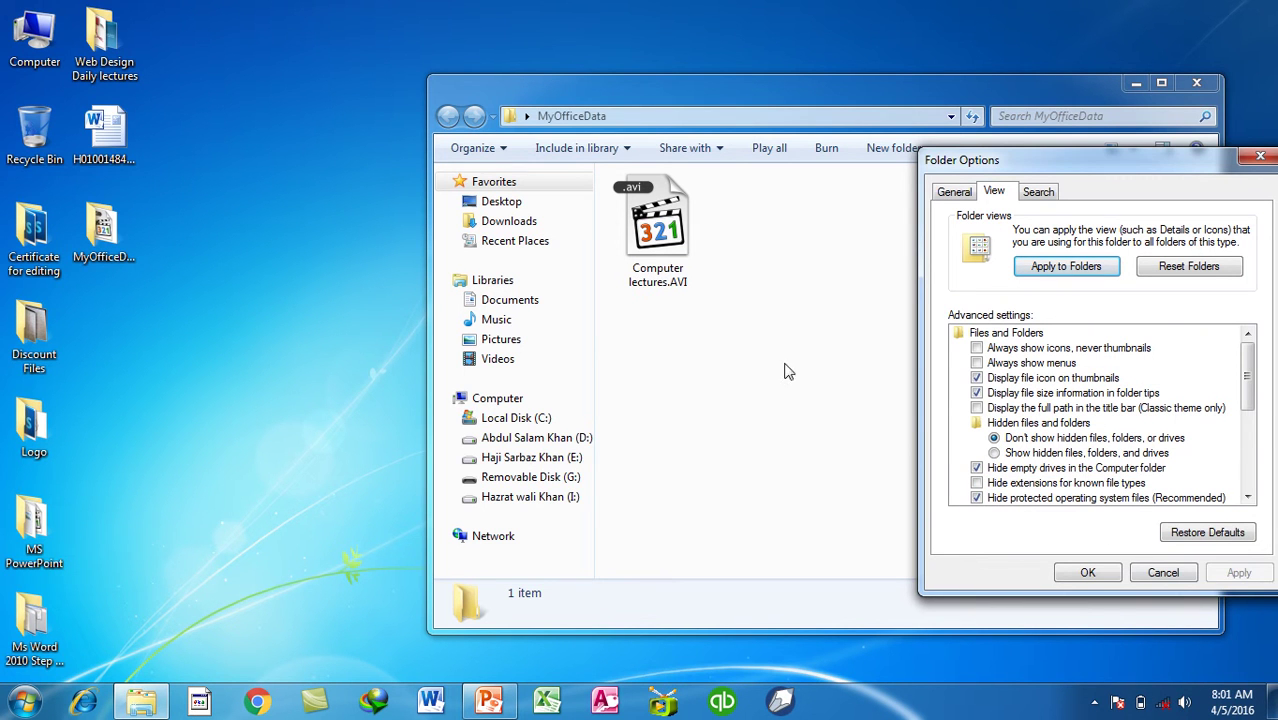
{"action": "left_click", "coordinate": [1088, 573]}
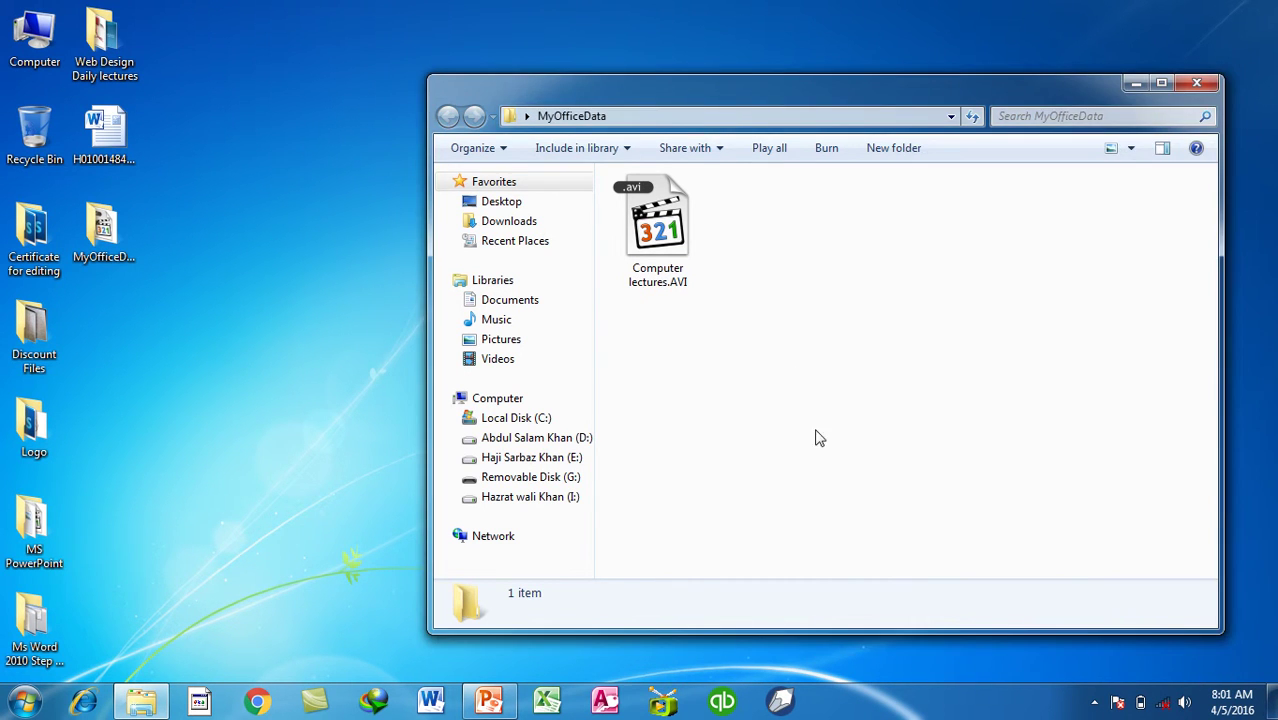
Step: Rename Computer lectures.AVI to Computer lectures.PPTX and close the folder
{"action": "left_click", "coordinate": [645, 268]}
{"action": "key", "text": "F2"}
{"action": "key", "text": "End"}
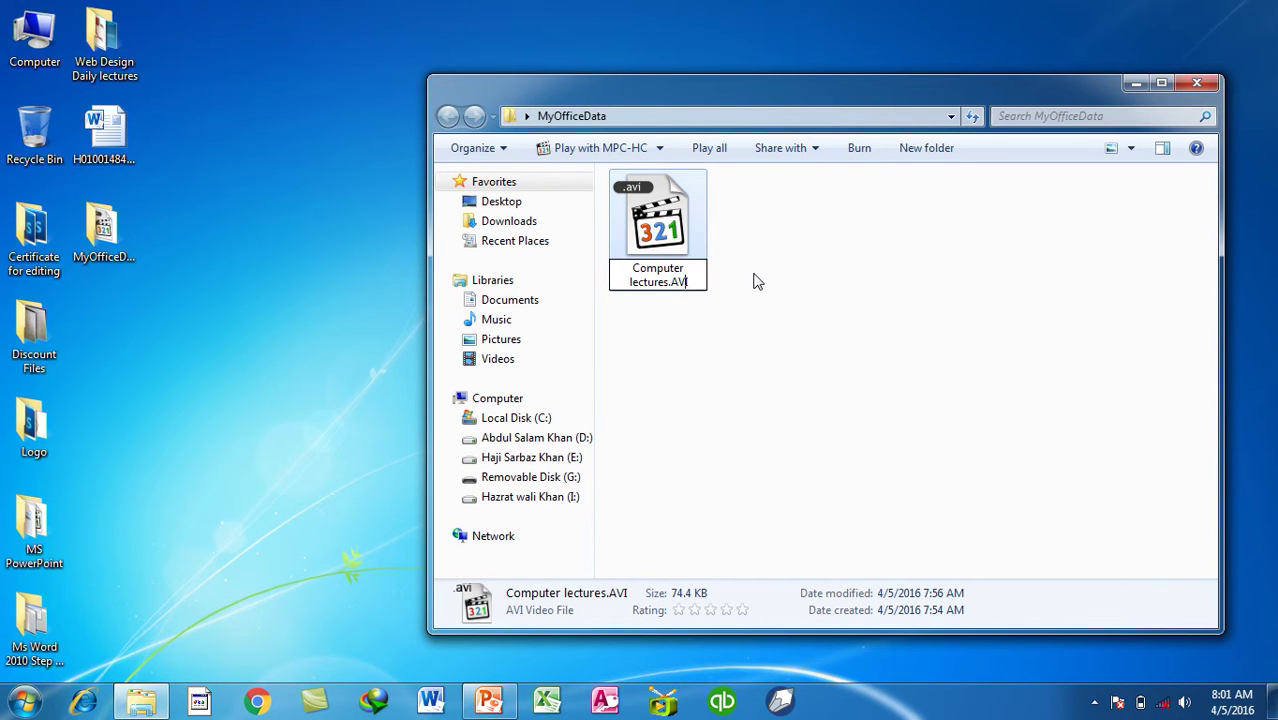
{"action": "key", "text": "BackSpace"}
{"action": "key", "text": "BackSpace"}
{"action": "key", "text": "BackSpace"}
{"action": "type", "text": "PPTX"}
{"action": "key", "text": "Return"}
{"action": "key", "text": "Return"}
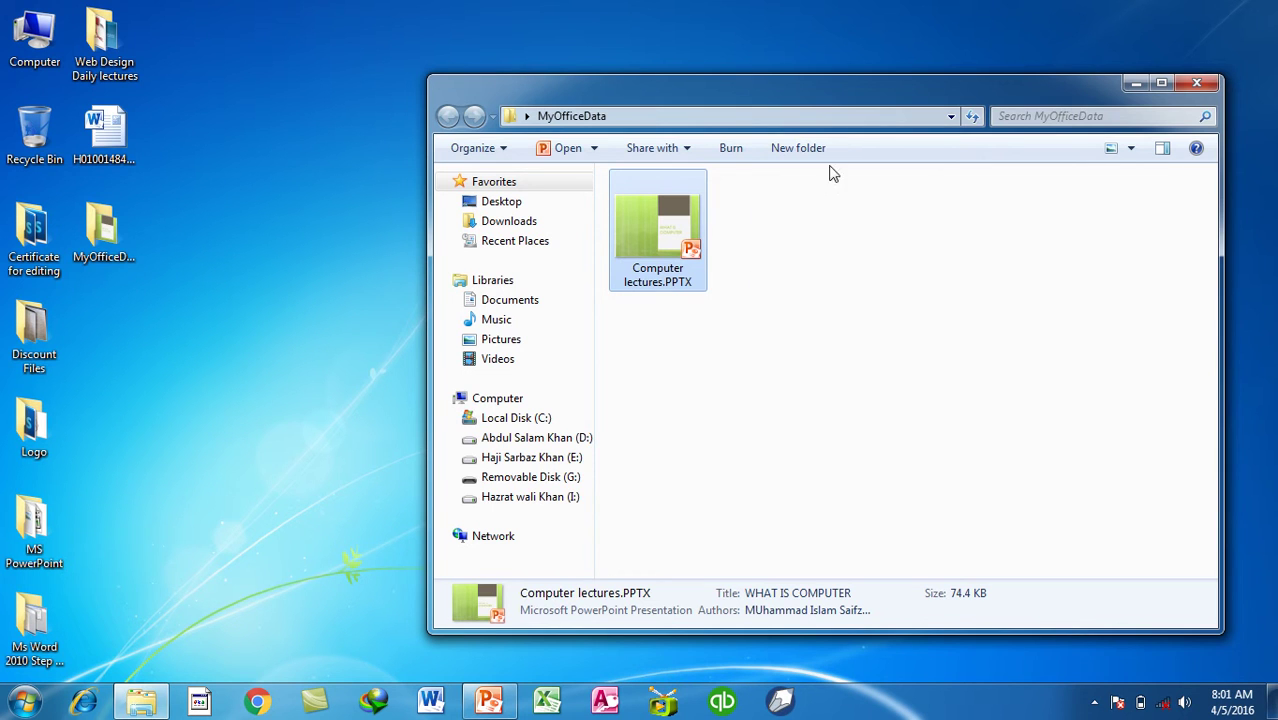
{"action": "left_click", "coordinate": [1198, 82]}
Step: Relaunch PowerPoint, fail to open Computer lectures.pptx from Recent, and close the blank window
{"action": "key", "text": "super+r"}
{"action": "key", "text": "Return"}
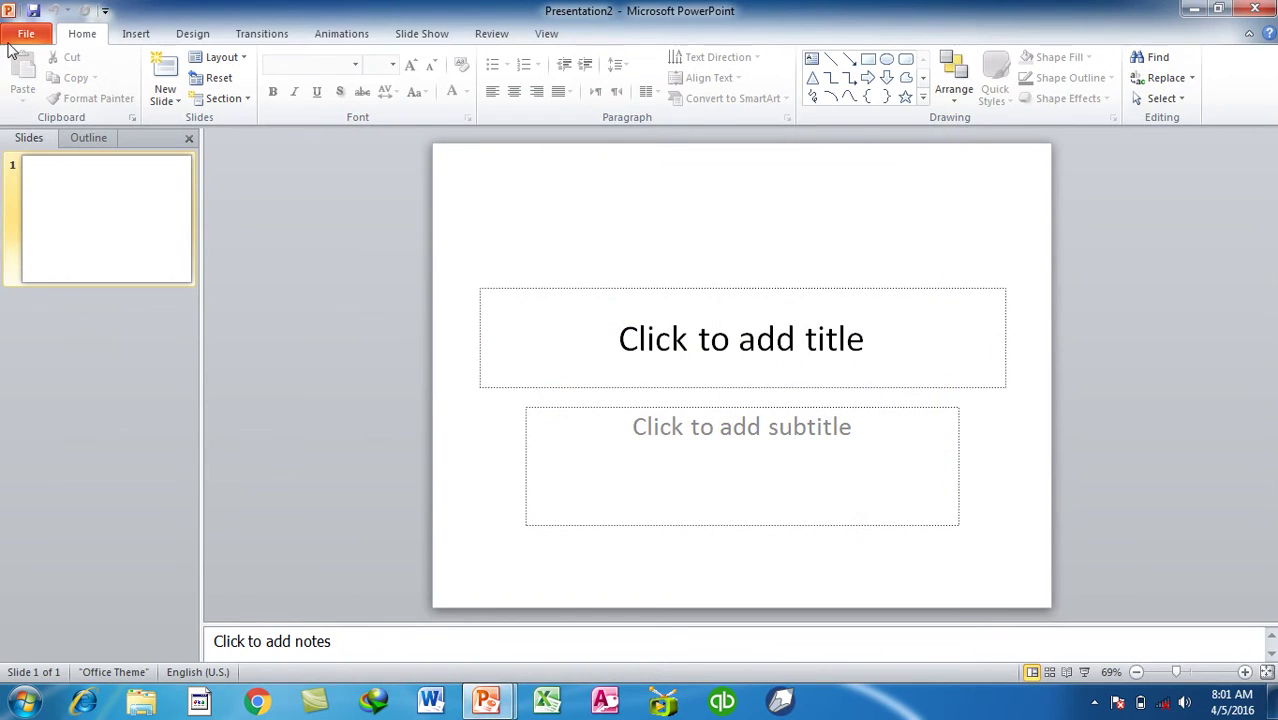
{"action": "left_click", "coordinate": [22, 36]}
{"action": "left_click", "coordinate": [103, 224]}
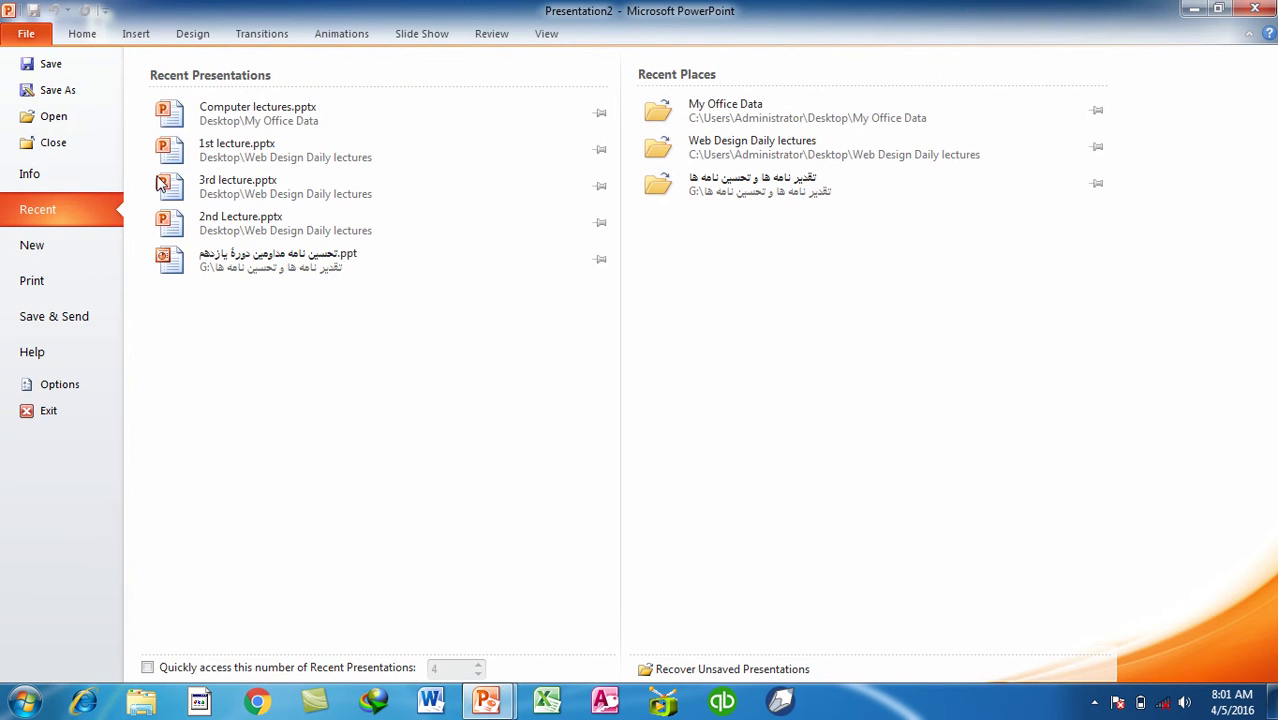
{"action": "left_click", "coordinate": [223, 116]}
{"action": "left_click", "coordinate": [622, 399]}
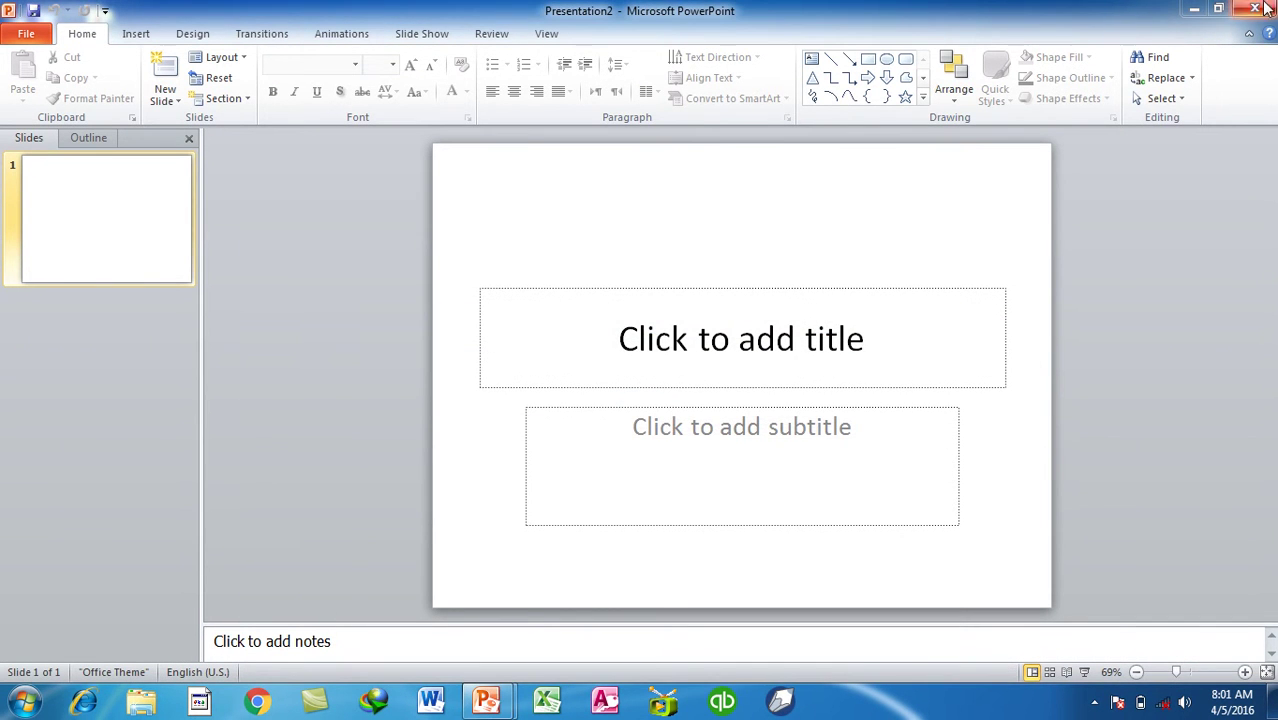
{"action": "left_click", "coordinate": [1194, 8]}
Step: Open Computer lectures.PPTX by double-clicking it in the MyOfficeData folder
{"action": "double_click", "coordinate": [103, 250]}
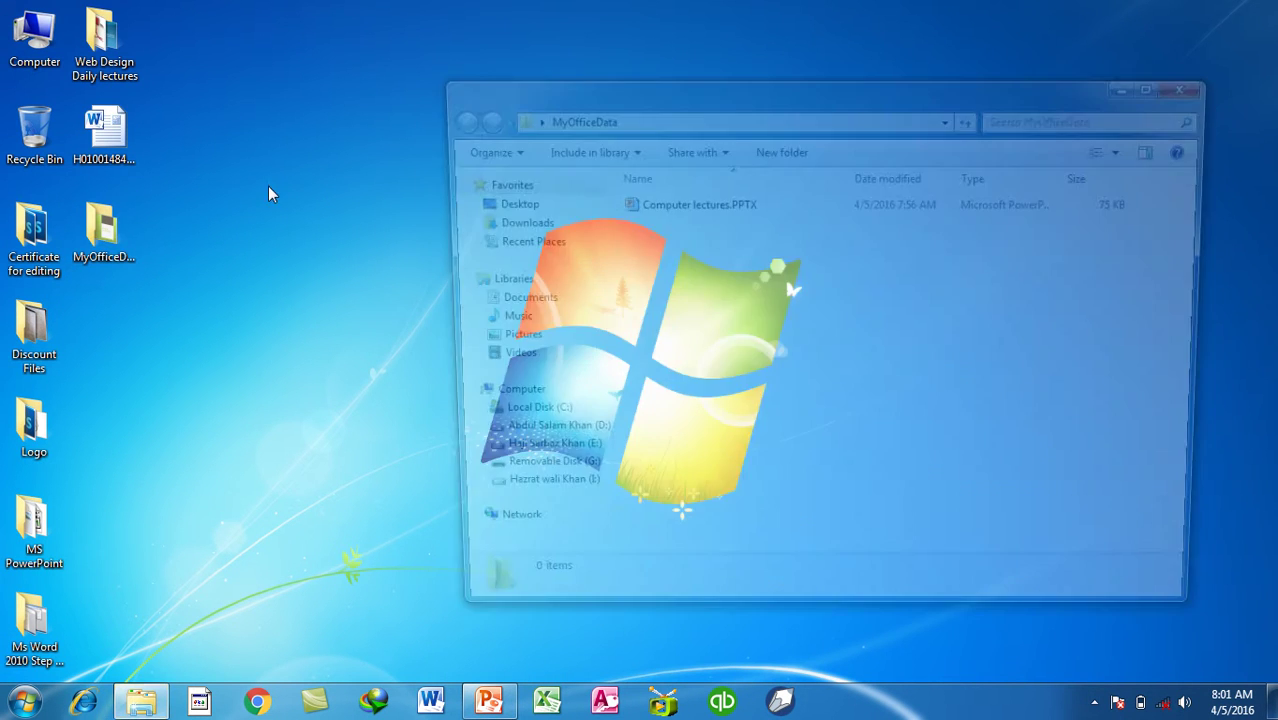
{"action": "double_click", "coordinate": [690, 202]}
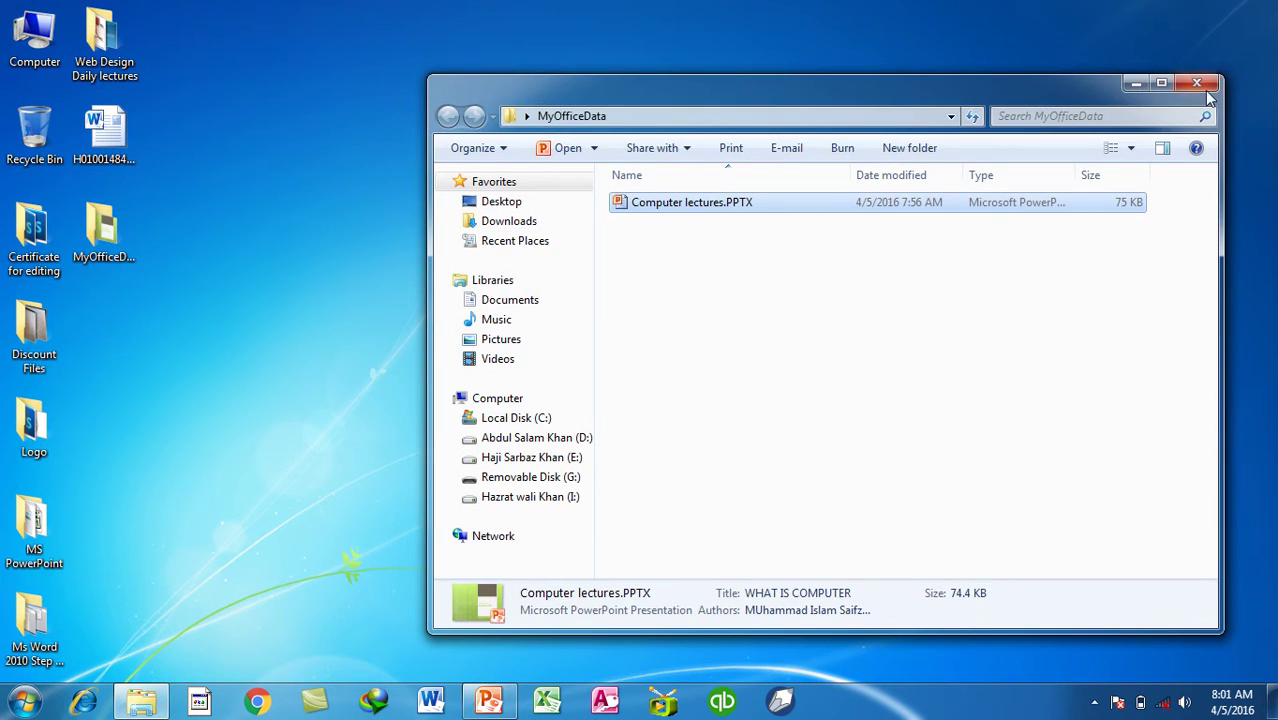
{"action": "left_click", "coordinate": [1196, 82]}
{"action": "left_click", "coordinate": [512, 697]}
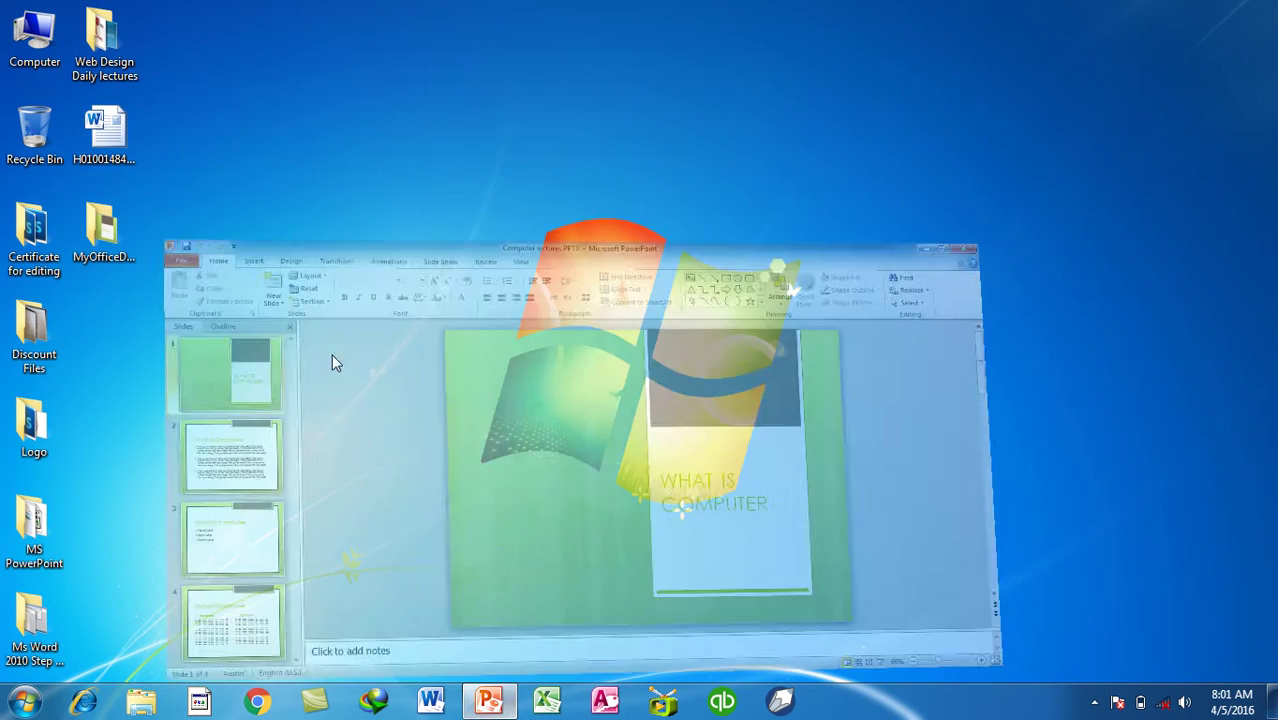
Step: Encrypt Computer lectures with a password via Protect Presentation, entering and confirming the password
{"action": "left_click", "coordinate": [40, 36]}
{"action": "left_click", "coordinate": [236, 212]}
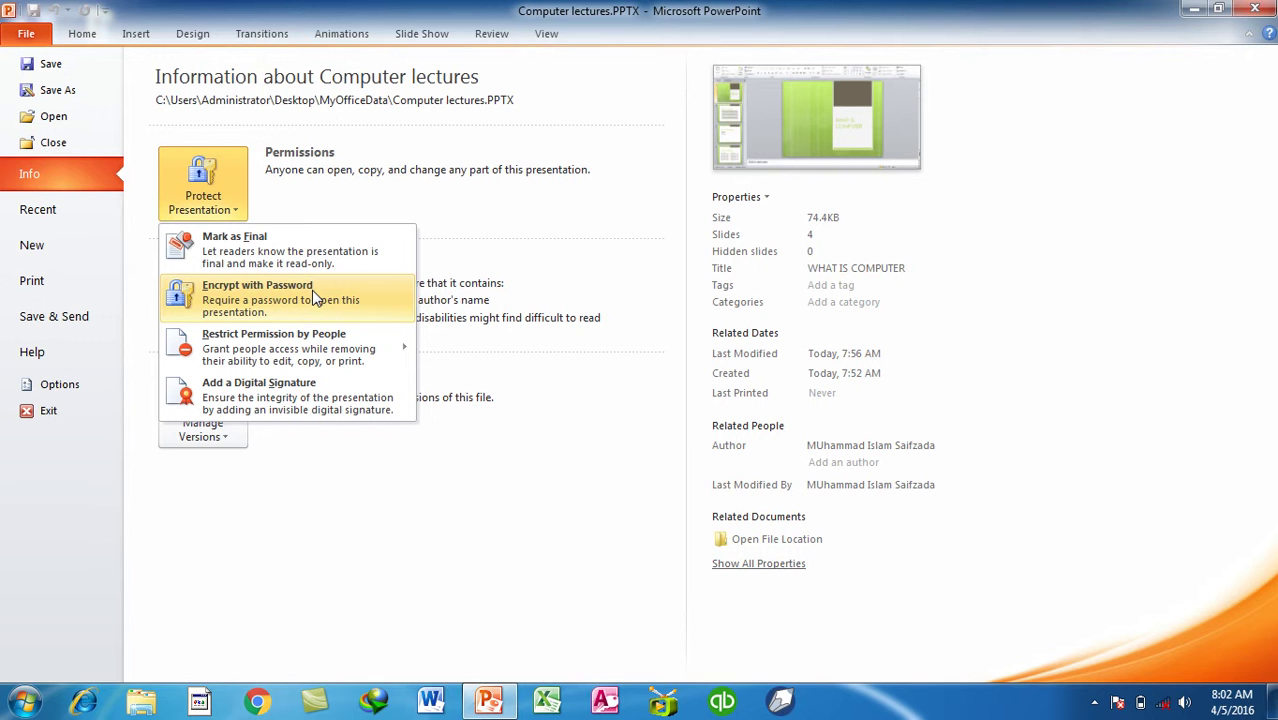
{"action": "left_click", "coordinate": [312, 290]}
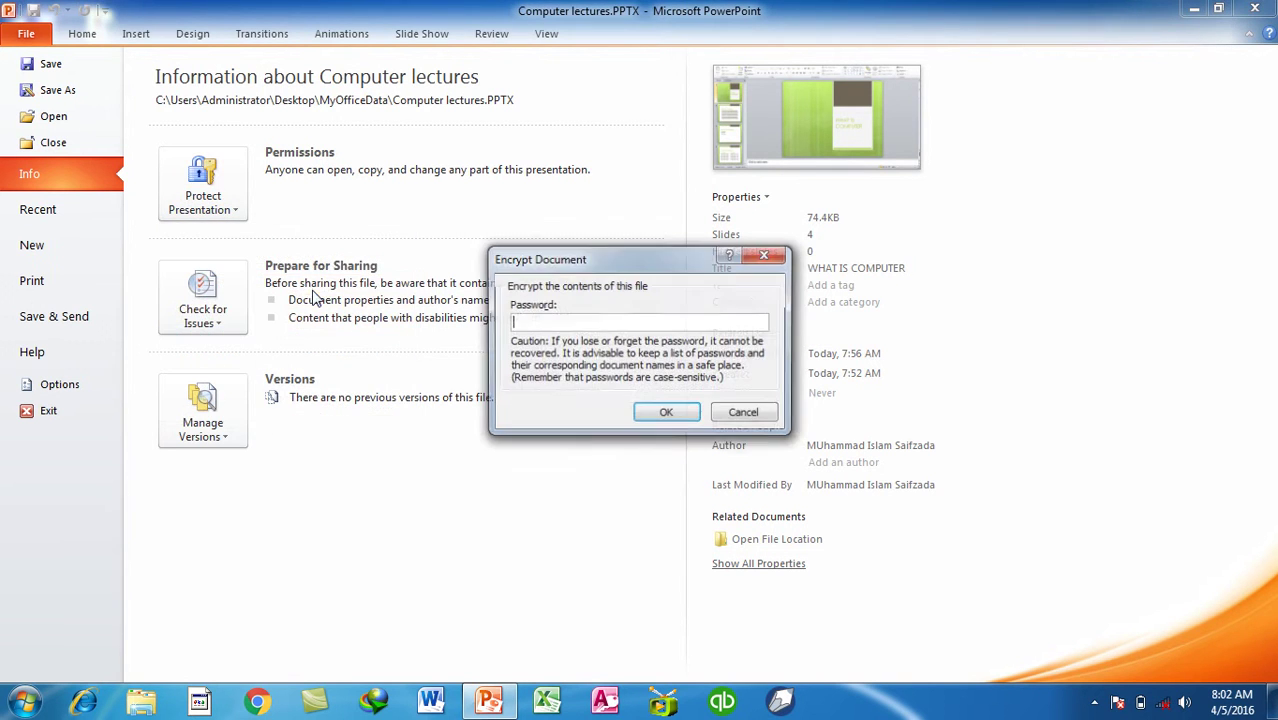
{"action": "key", "text": "Return"}
{"action": "key", "text": "Return"}
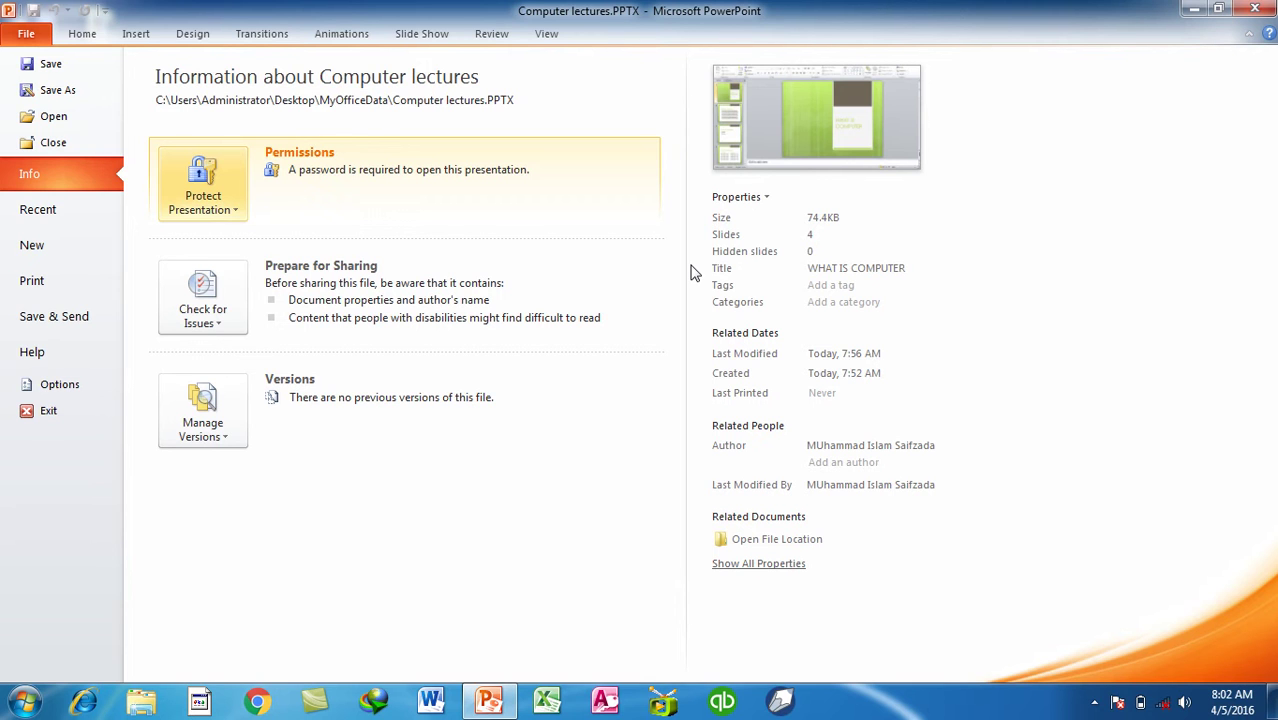
Step: Save and close the presentation, then reopen it from Recent with a wrong password
{"action": "left_click", "coordinate": [42, 63]}
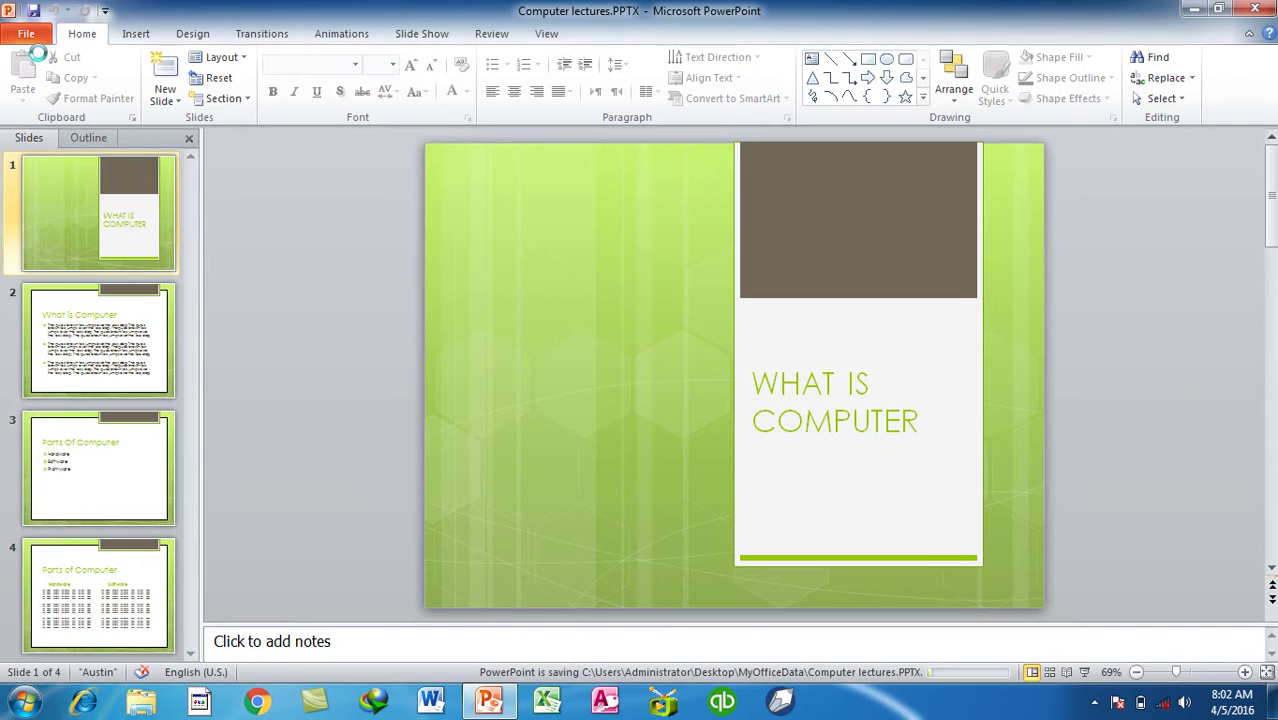
{"action": "left_click", "coordinate": [42, 35]}
{"action": "left_click", "coordinate": [42, 142]}
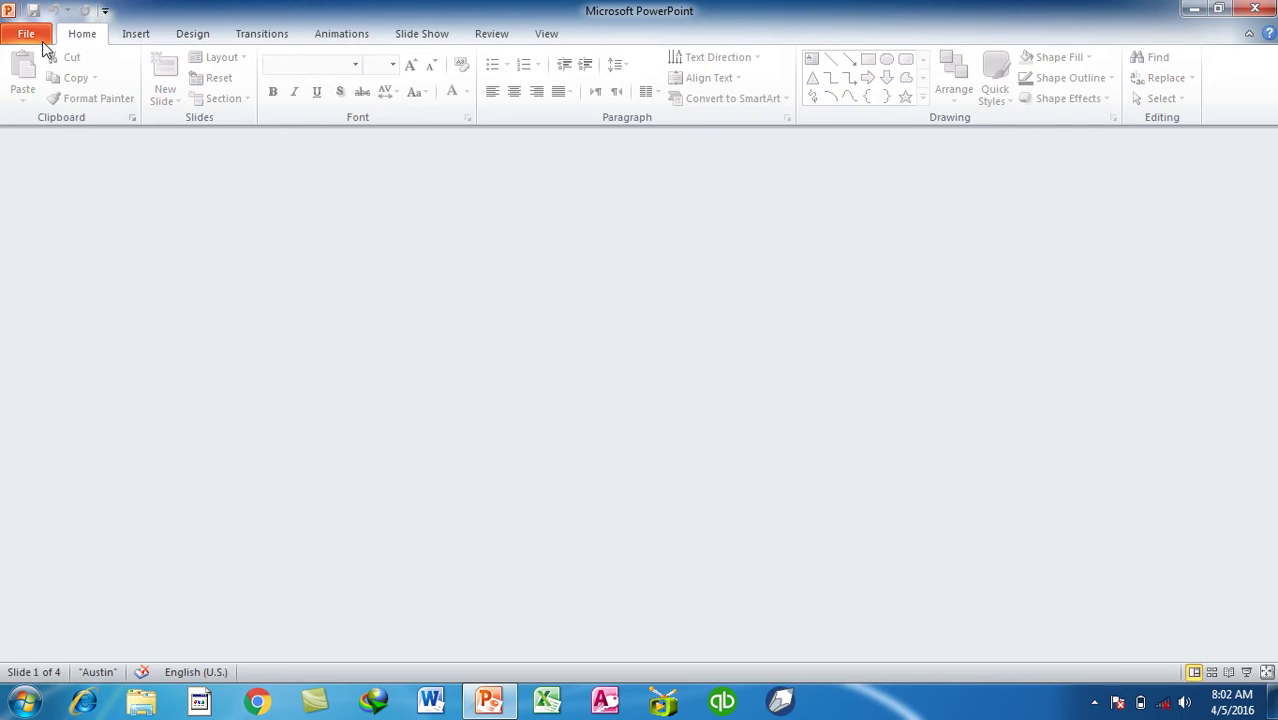
{"action": "left_click", "coordinate": [40, 38]}
{"action": "left_click", "coordinate": [177, 115]}
{"action": "key", "text": "Return"}
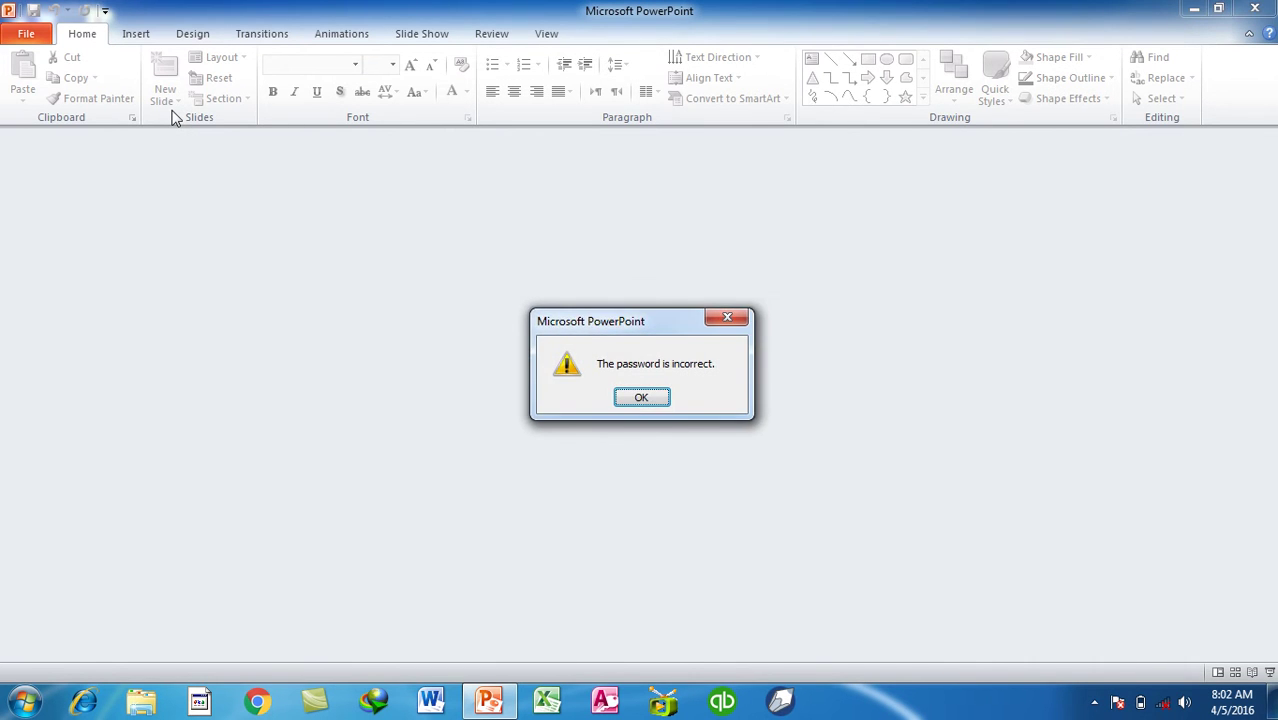
{"action": "key", "text": "Return"}
Step: Reopen Computer lectures from the File menu and enter the correct password
{"action": "key", "text": "alt"}
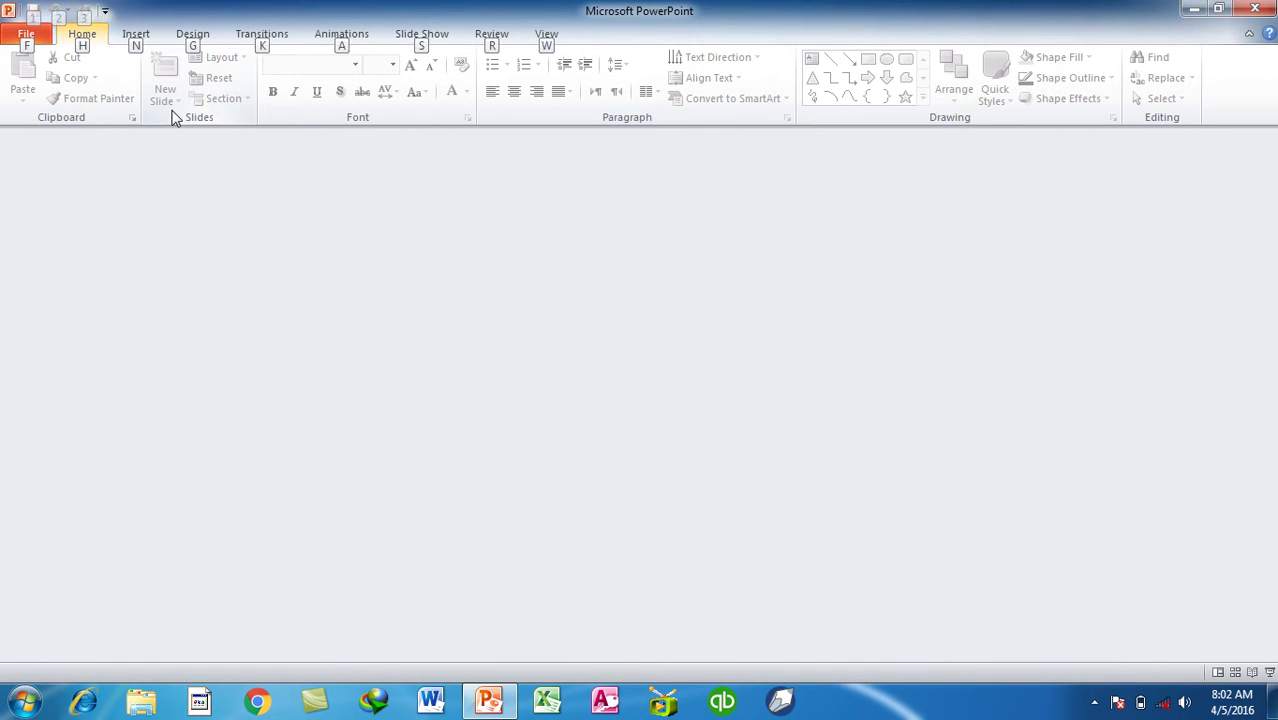
{"action": "key", "text": "f"}
{"action": "left_click", "coordinate": [283, 104]}
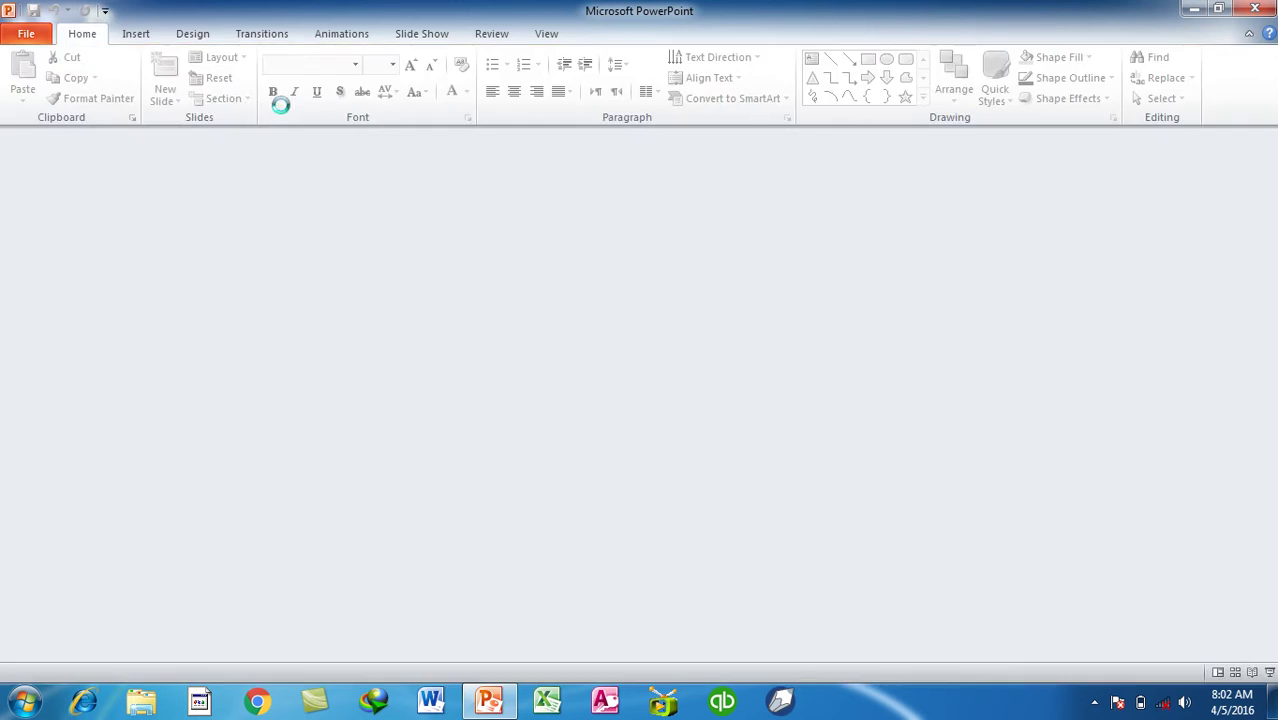
{"action": "type", "text": "*****"}
{"action": "key", "text": "Return"}
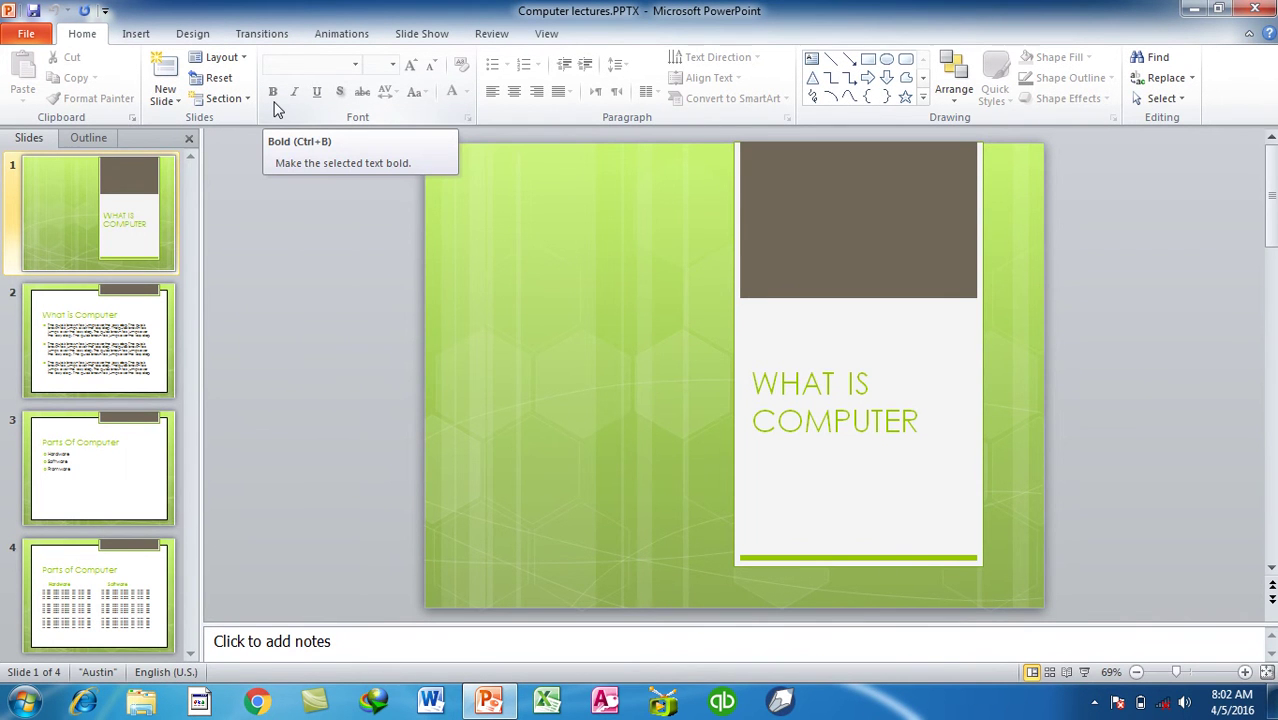
Step: Clear the Encrypt with Password entry to remove the opening password, then save
{"action": "left_click", "coordinate": [28, 38]}
{"action": "left_click", "coordinate": [202, 185]}
{"action": "left_click", "coordinate": [238, 289]}
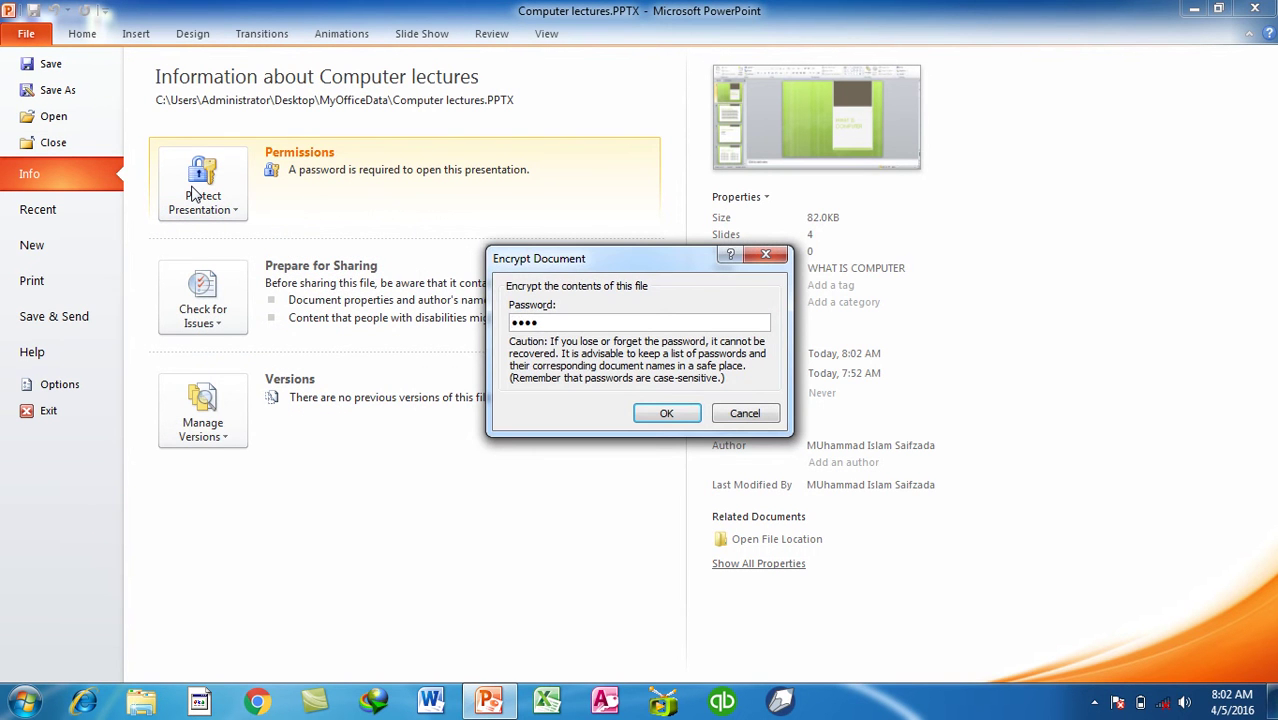
{"action": "key", "text": "BackSpace"}
{"action": "key", "text": "BackSpace"}
{"action": "key", "text": "BackSpace"}
{"action": "key", "text": "Return"}
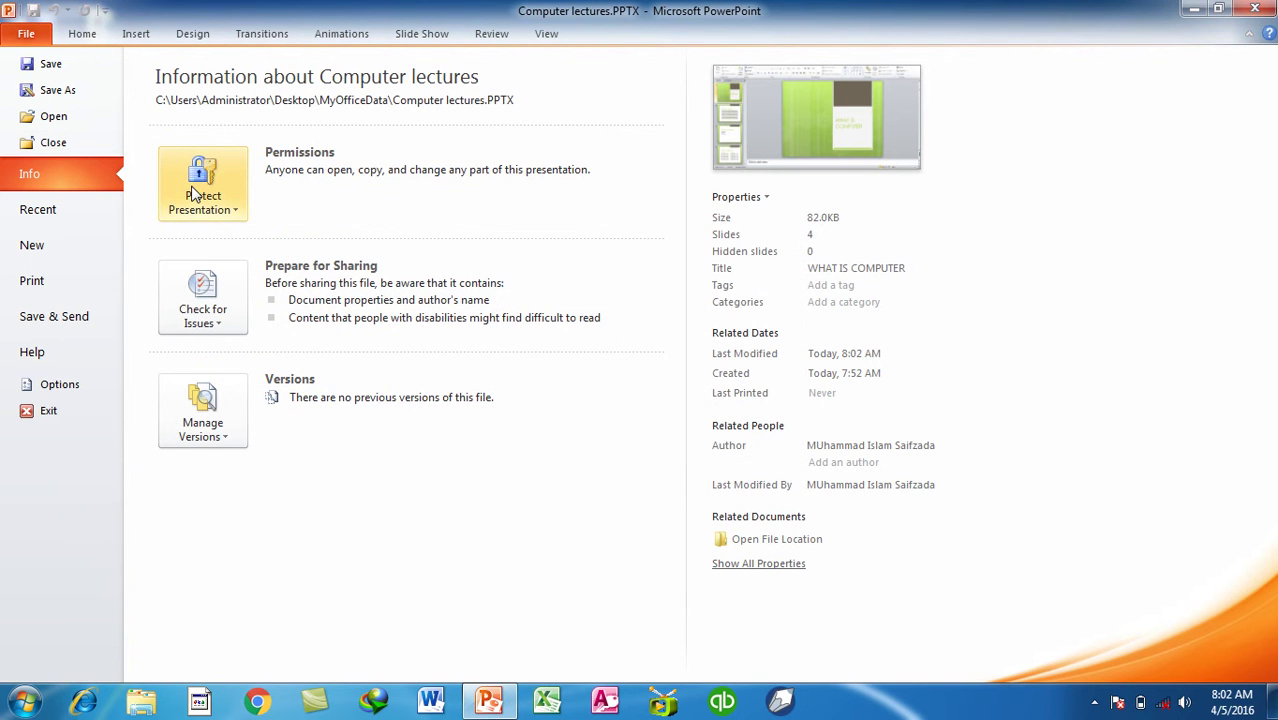
{"action": "left_click", "coordinate": [42, 64]}
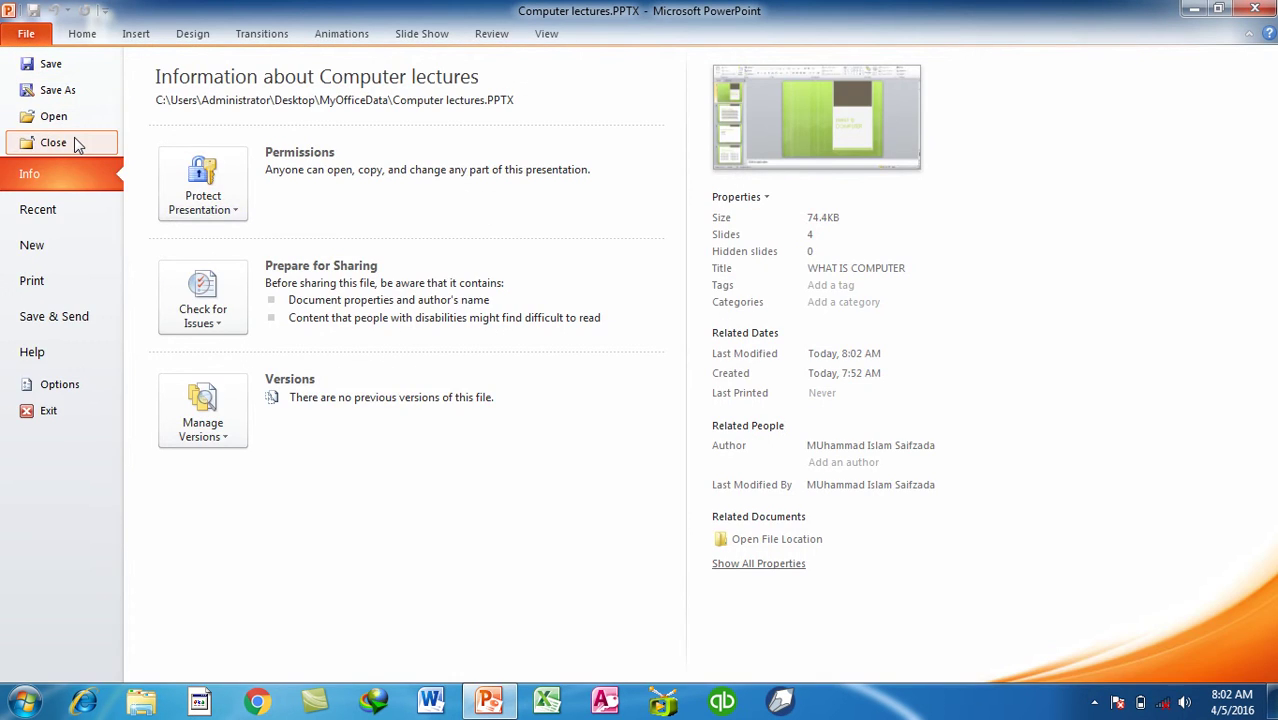
Step: Close Computer lectures and reopen it from the Recent list
{"action": "left_click", "coordinate": [74, 142]}
{"action": "left_click", "coordinate": [26, 33]}
{"action": "left_click", "coordinate": [232, 112]}
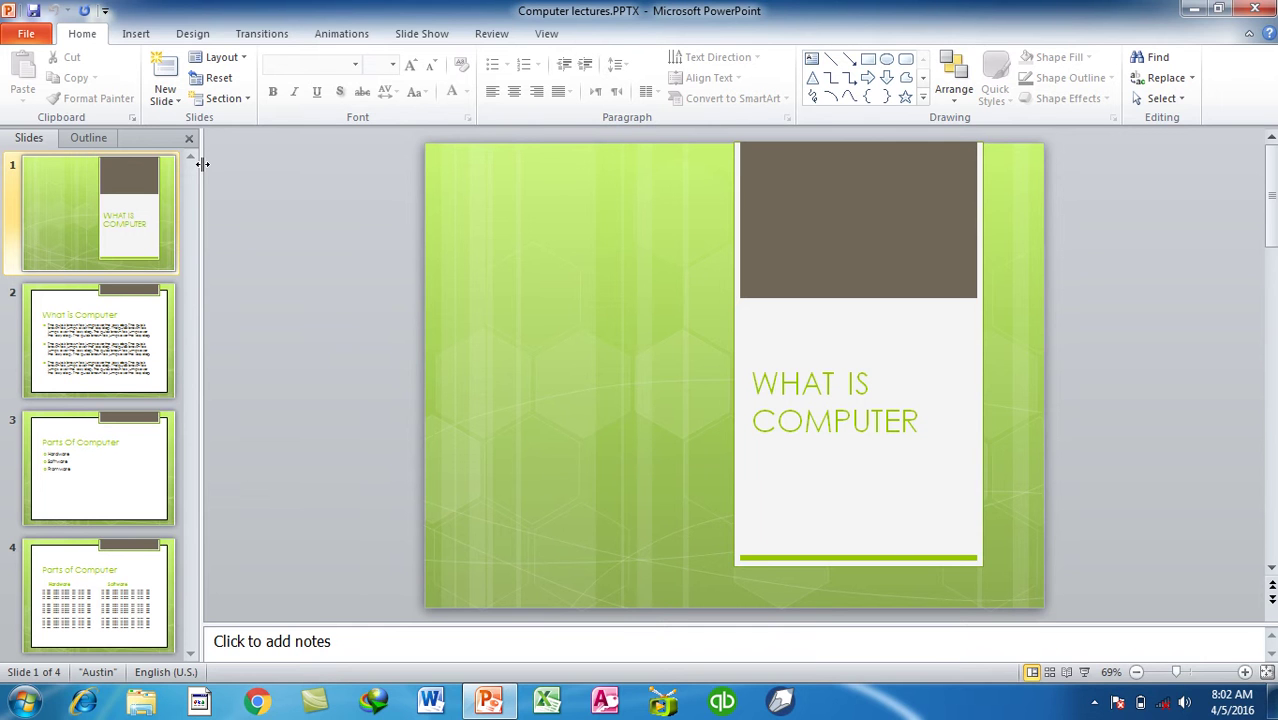
Step: On the Computer lectures Info page, browse the Protect Presentation options, then close the list
{"action": "left_click", "coordinate": [26, 36]}
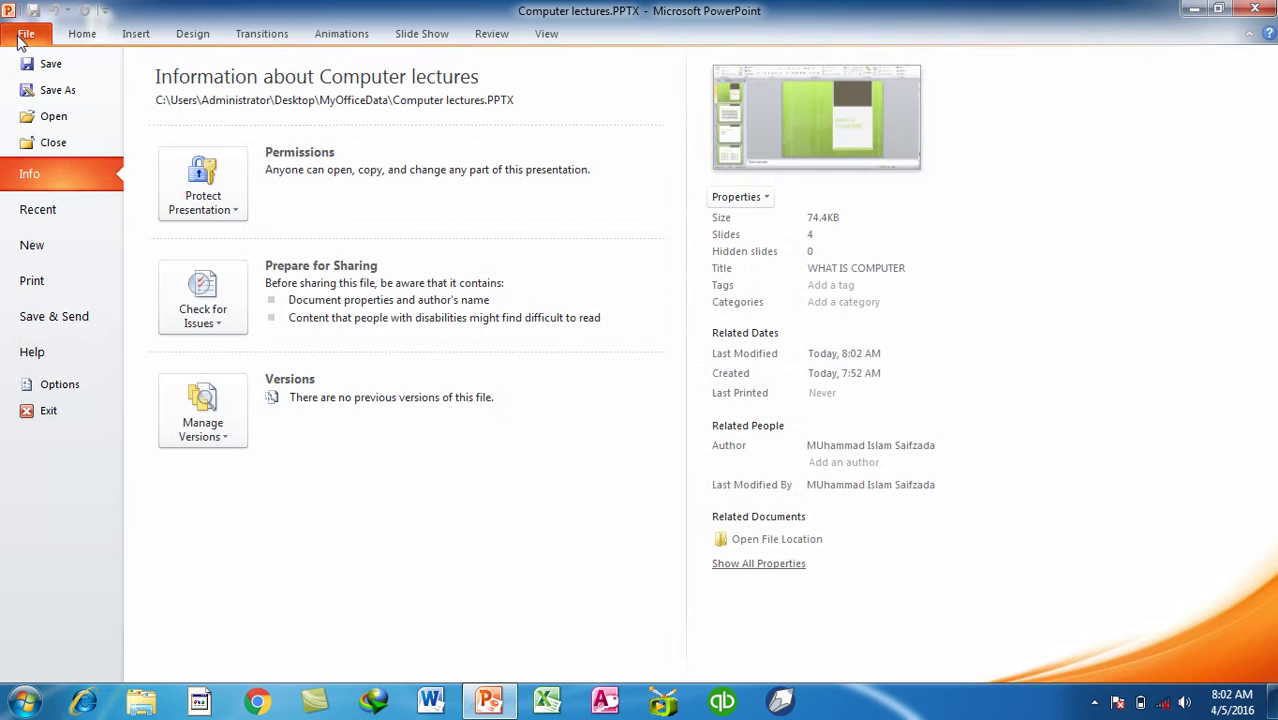
{"action": "left_click", "coordinate": [195, 188]}
{"action": "mouse_move", "coordinate": [250, 350]}
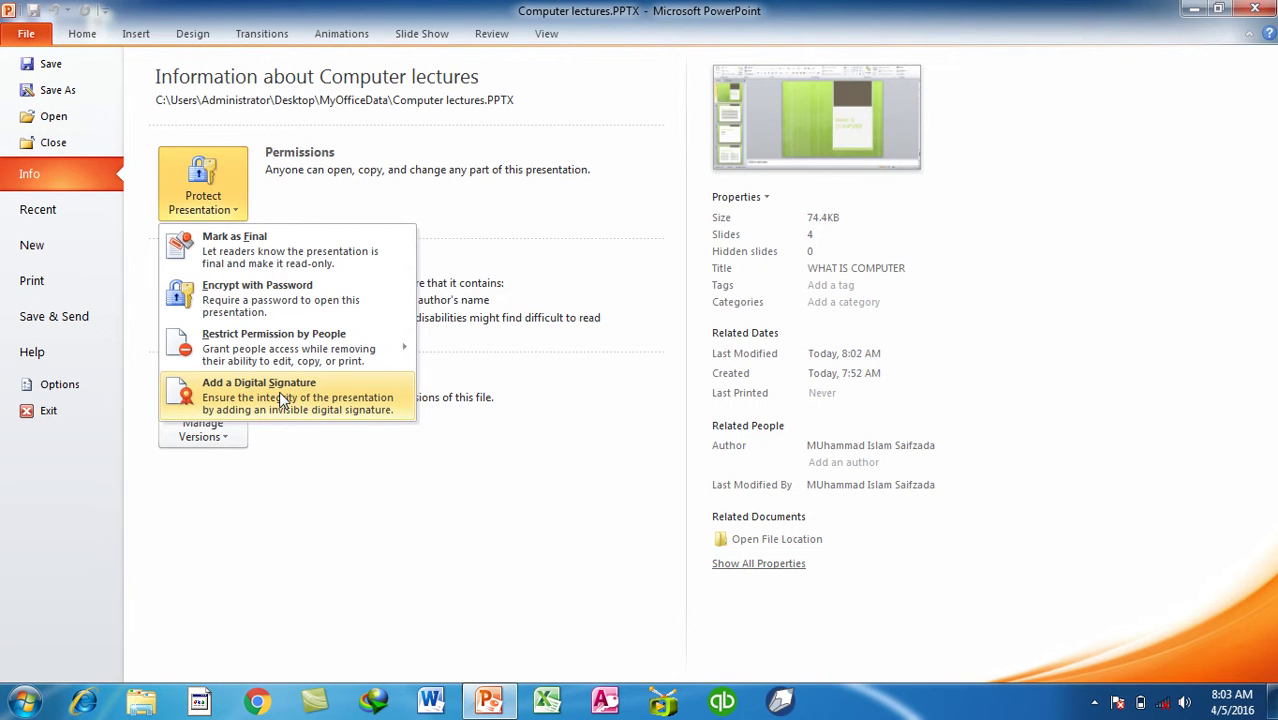
{"action": "mouse_move", "coordinate": [304, 372]}
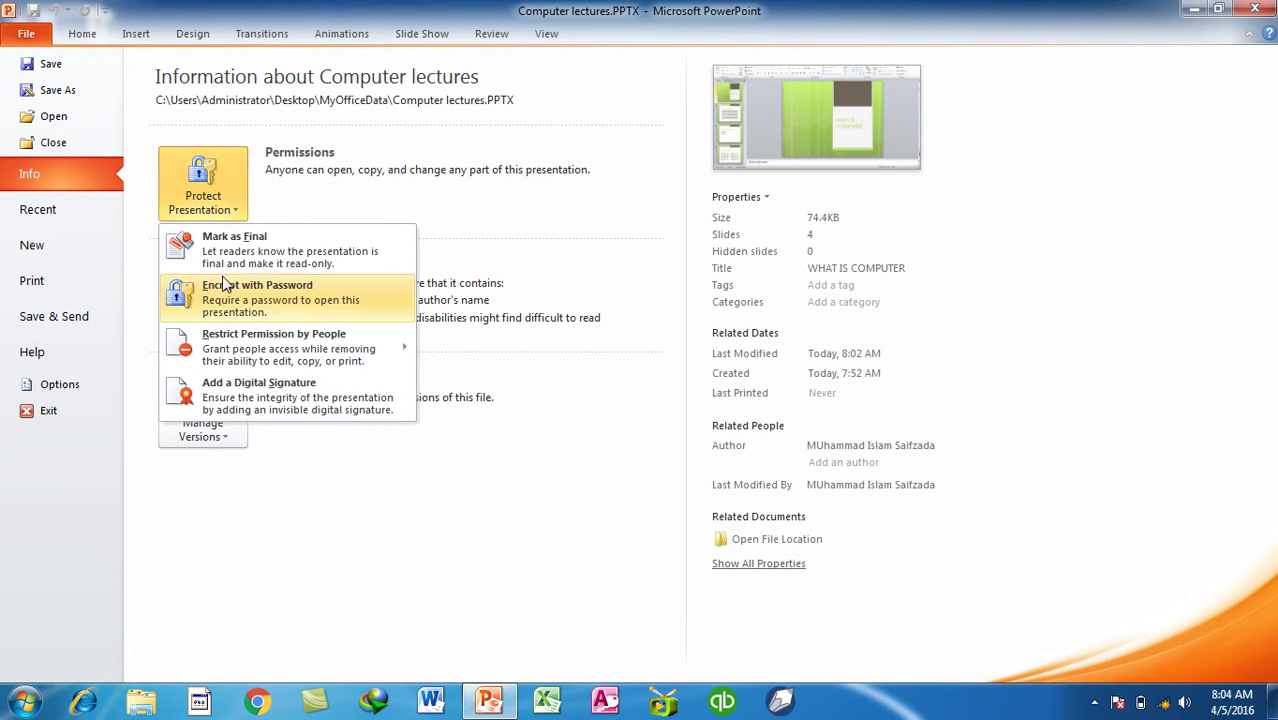
{"action": "left_click", "coordinate": [220, 206]}
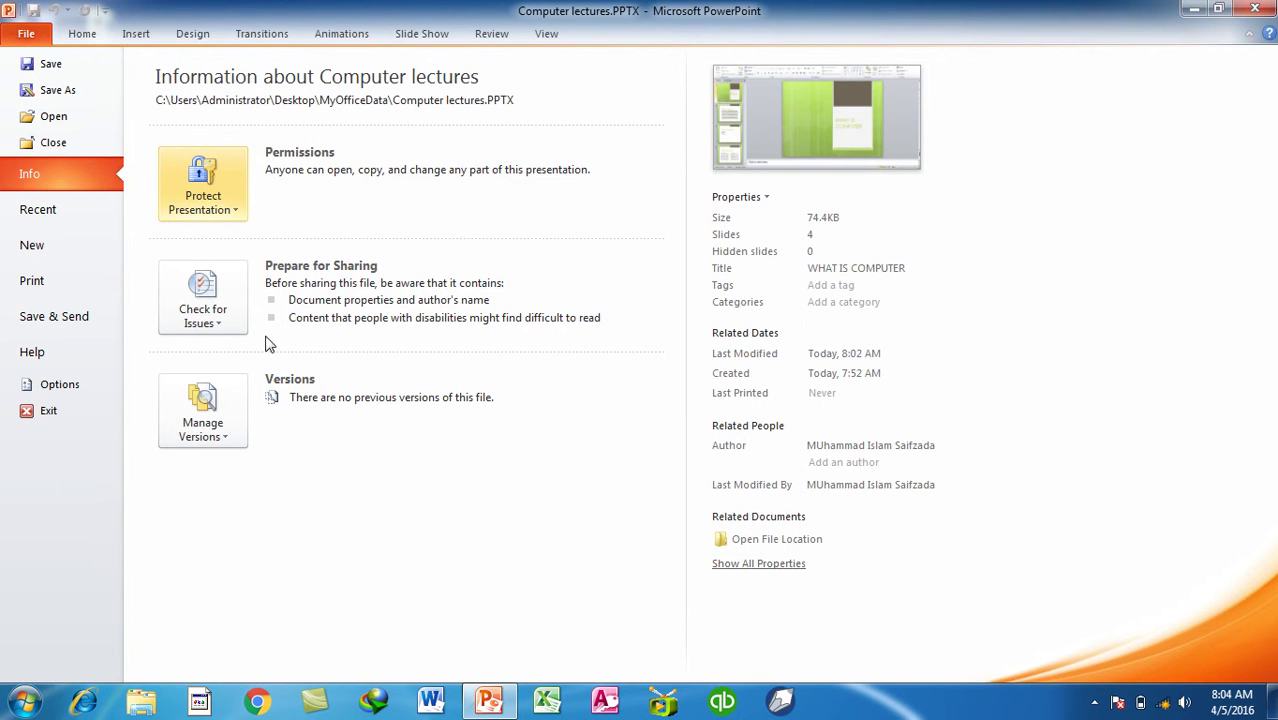
Step: Look over the Check for Issues options, then press Esc to get back to Normal view
{"action": "left_click", "coordinate": [236, 325]}
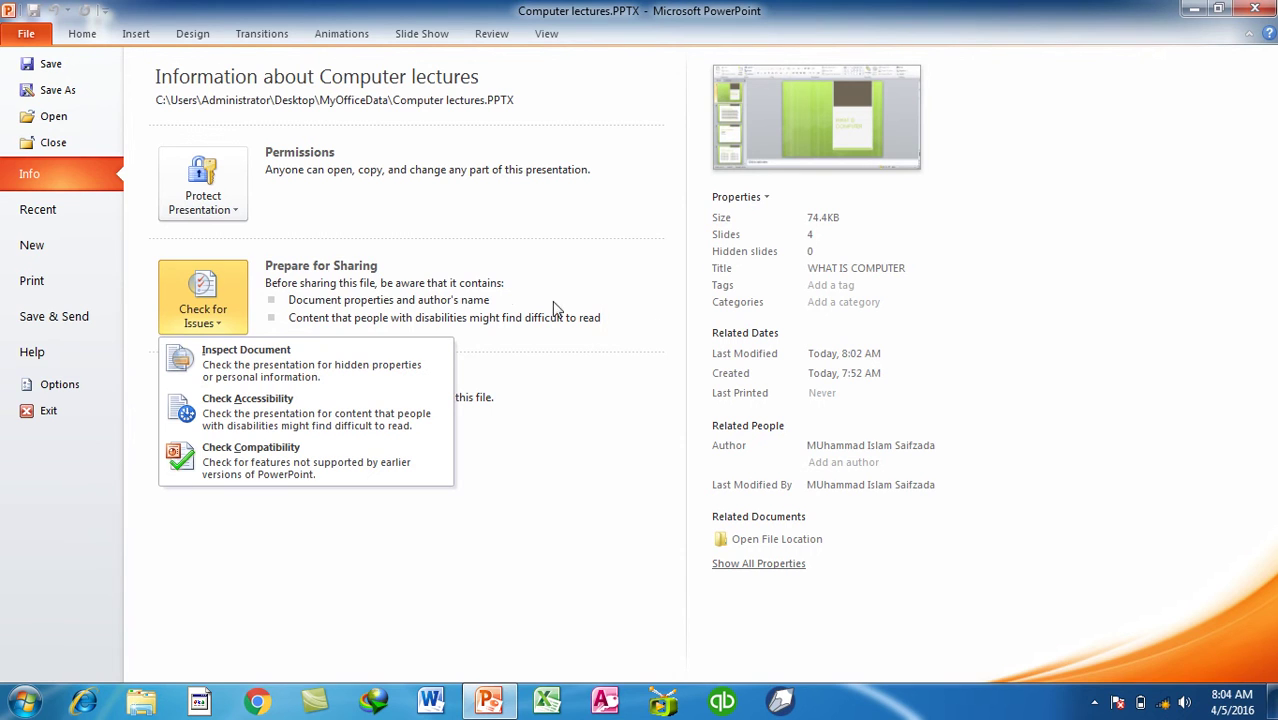
{"action": "key", "text": "Escape"}
{"action": "key", "text": "Escape"}
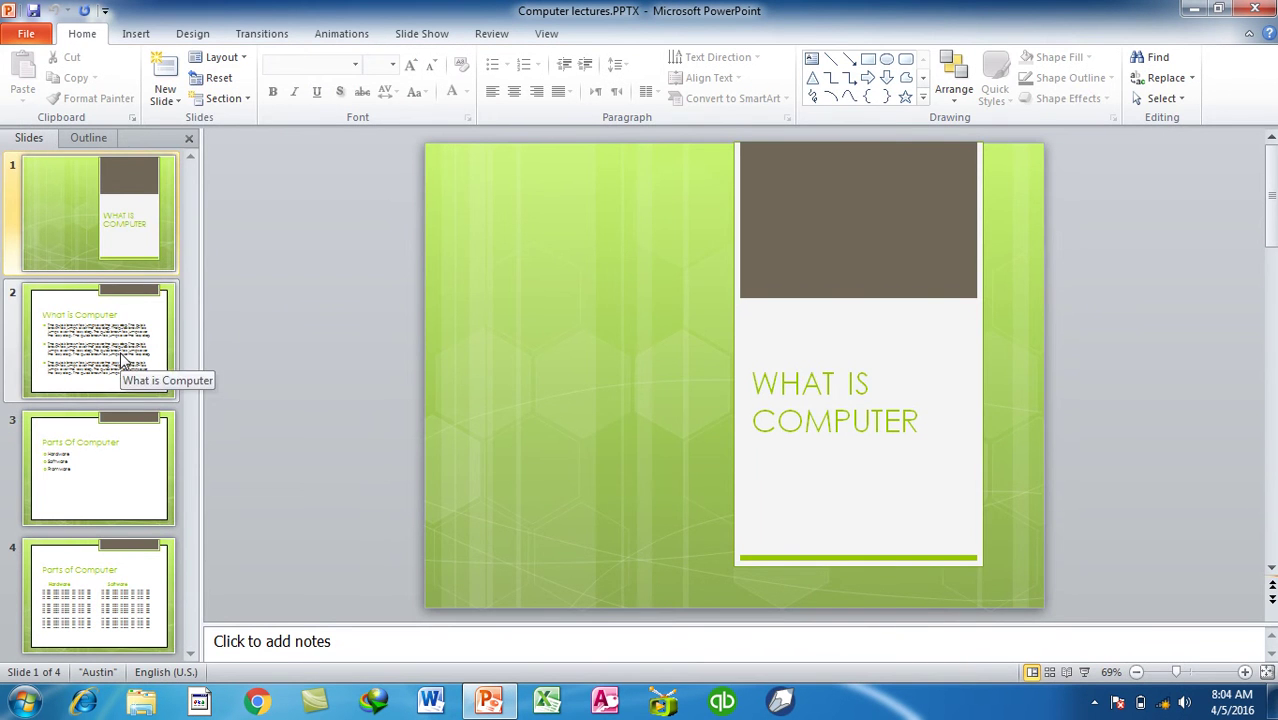
Step: Hide the What is Computer slide and run the show with F5 to confirm it is skipped
{"action": "right_click", "coordinate": [124, 352]}
{"action": "left_click", "coordinate": [185, 337]}
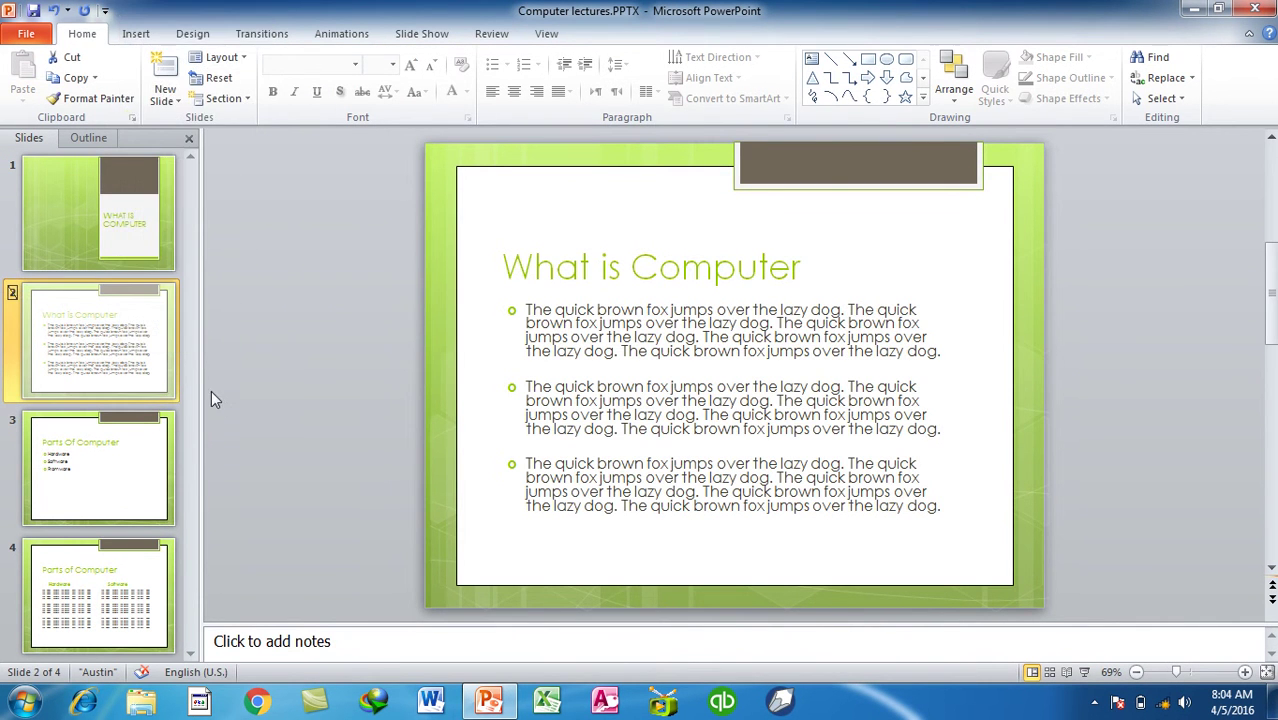
{"action": "key", "text": "F5"}
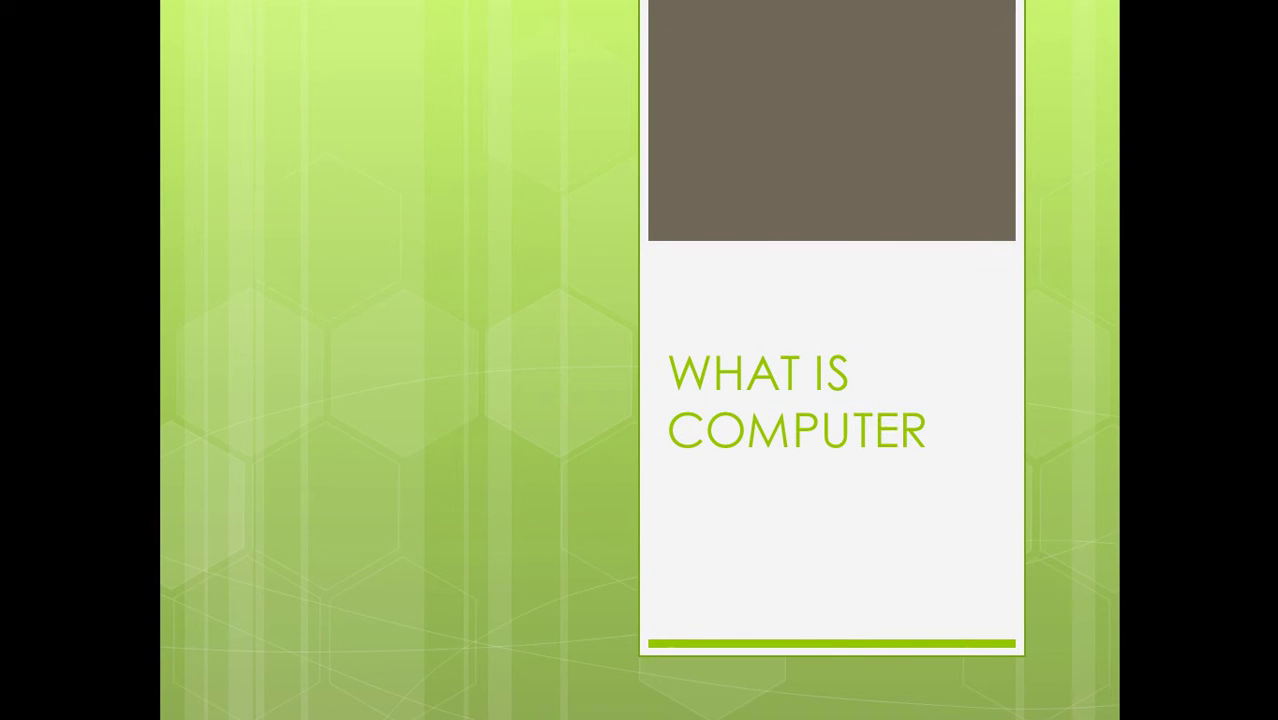
{"action": "key", "text": "Right"}
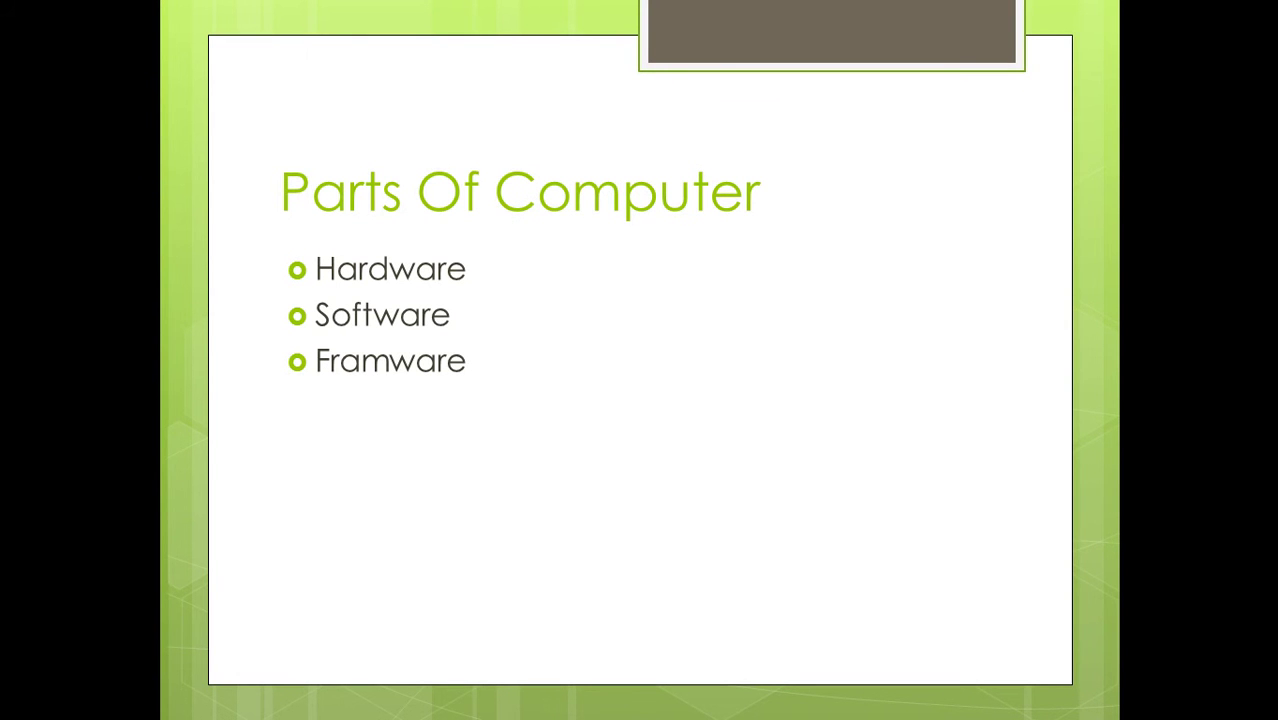
{"action": "key", "text": "Right"}
{"action": "key", "text": "Right"}
{"action": "key", "text": "Right"}
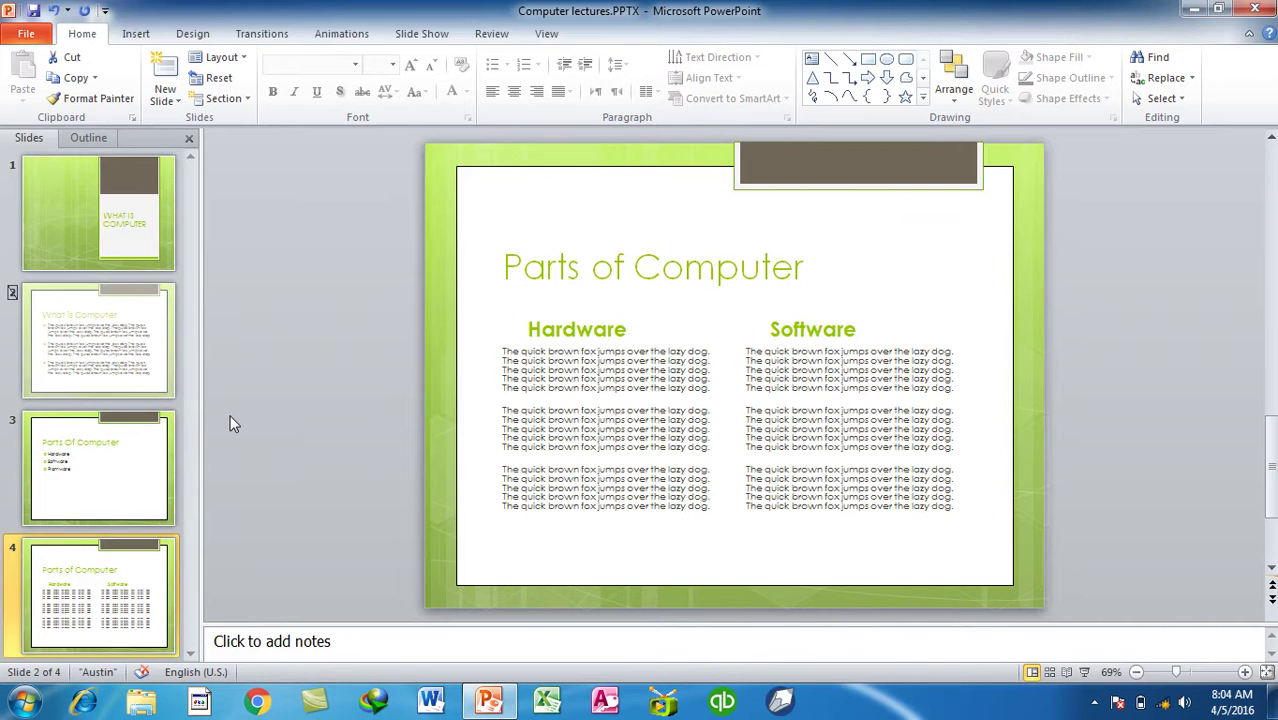
Step: Select the hidden slide and run the slide show again, ending it after the title slide
{"action": "left_click", "coordinate": [130, 354]}
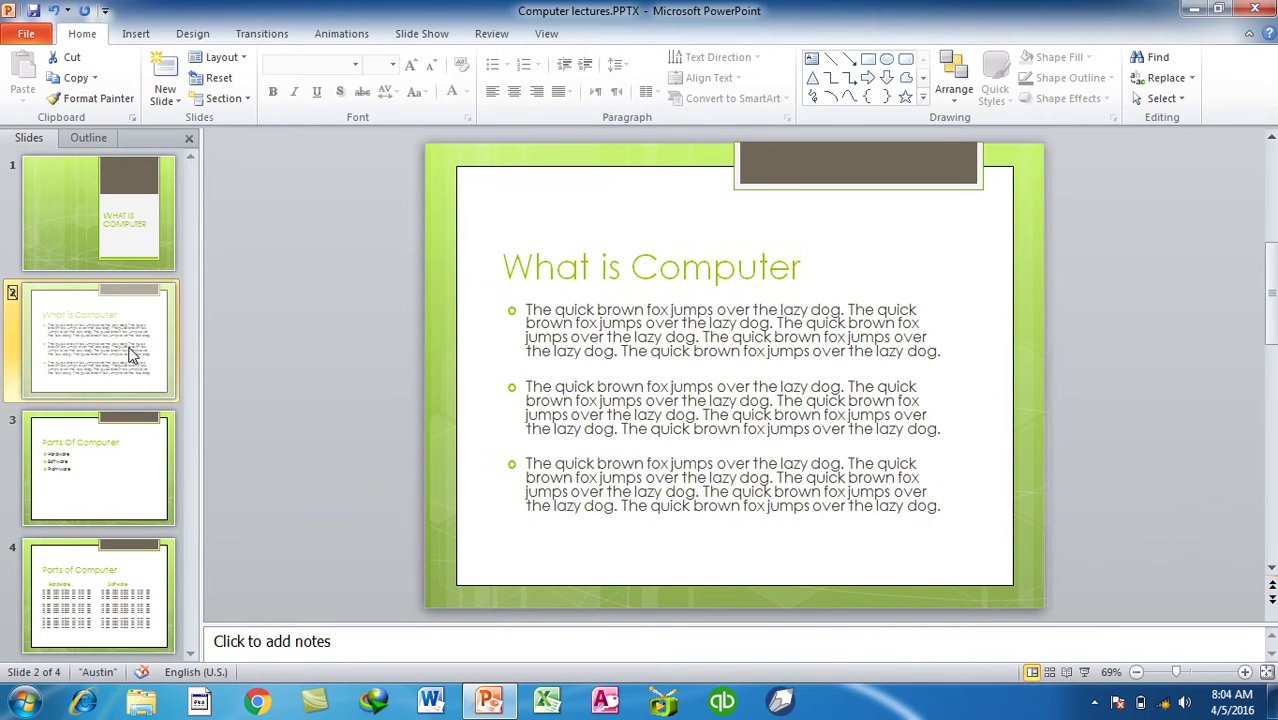
{"action": "key", "text": "F5"}
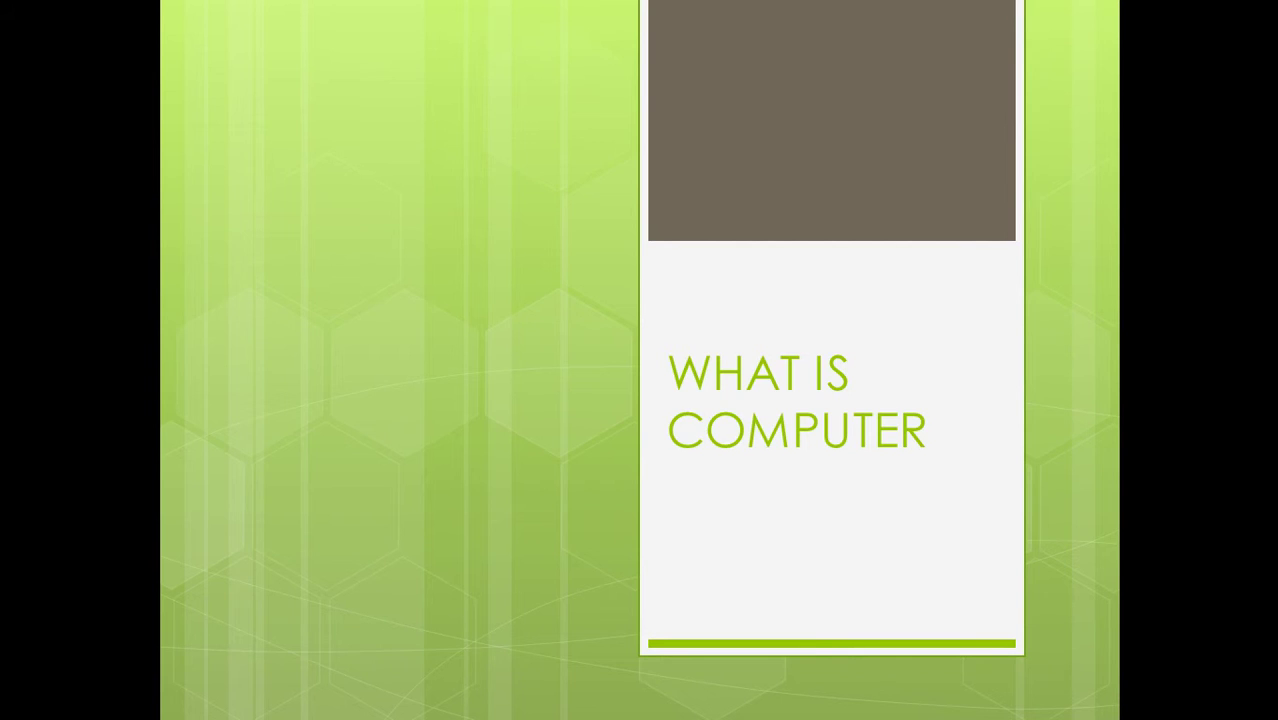
{"action": "key", "text": "Right"}
{"action": "key", "text": "Right"}
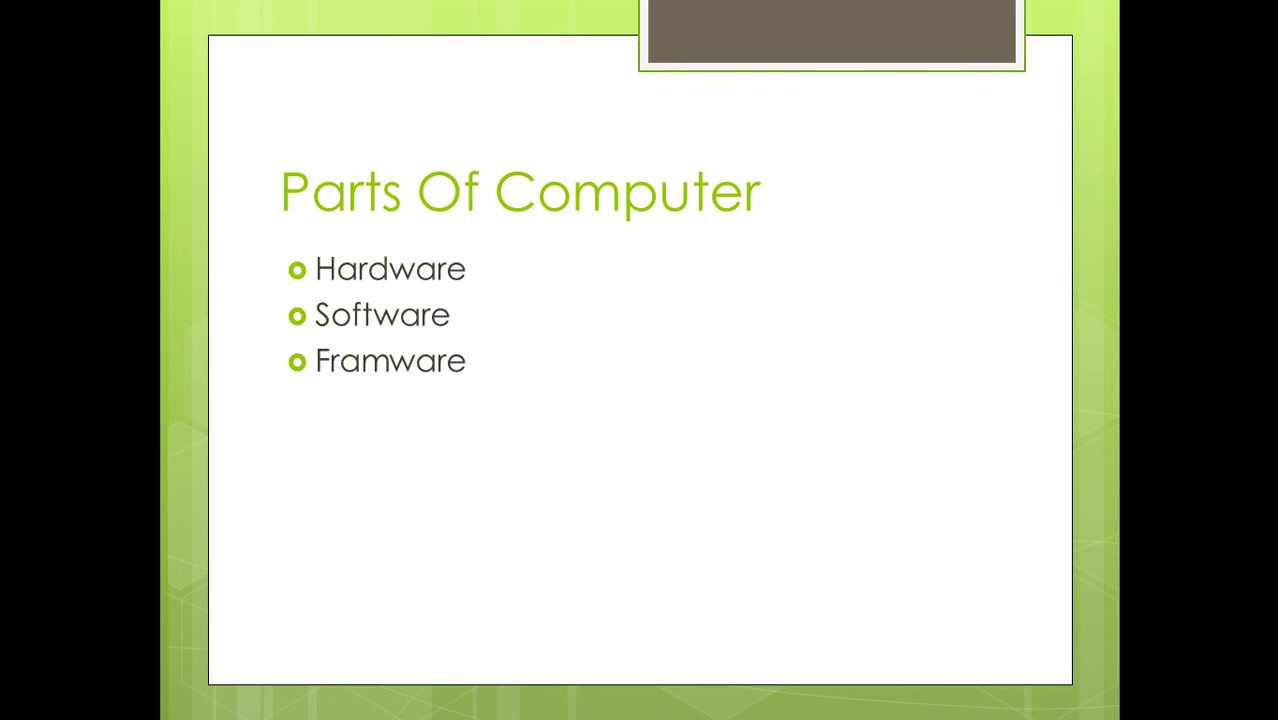
{"action": "key", "text": "Escape"}
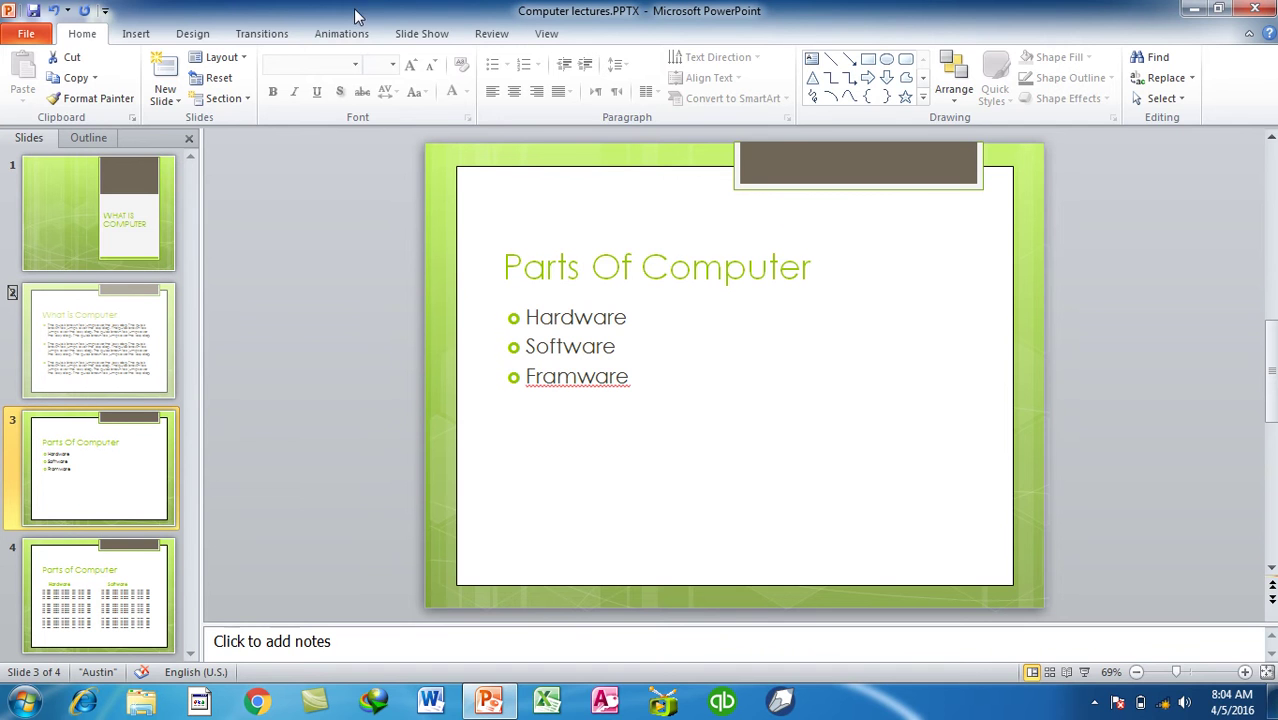
Step: Play the slide show From Beginning twice from the Slide Show tab, ending each run
{"action": "left_click", "coordinate": [343, 40]}
{"action": "left_click", "coordinate": [426, 40]}
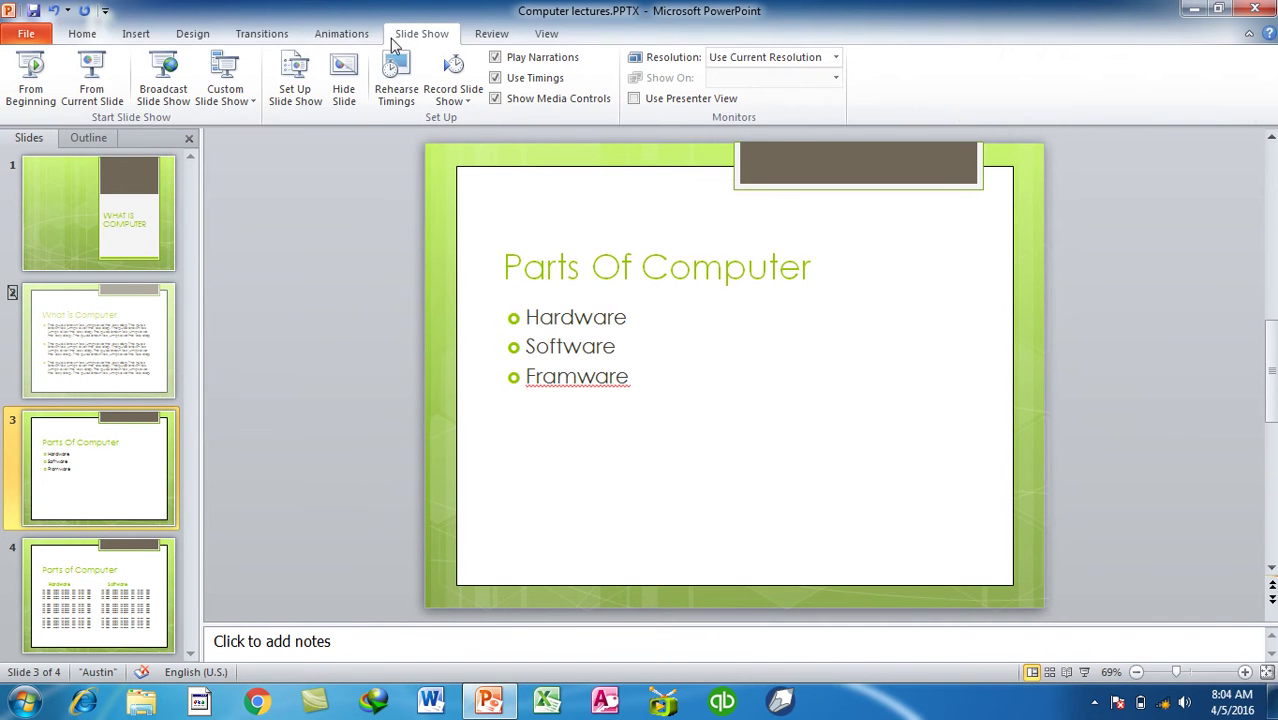
{"action": "left_click", "coordinate": [32, 75]}
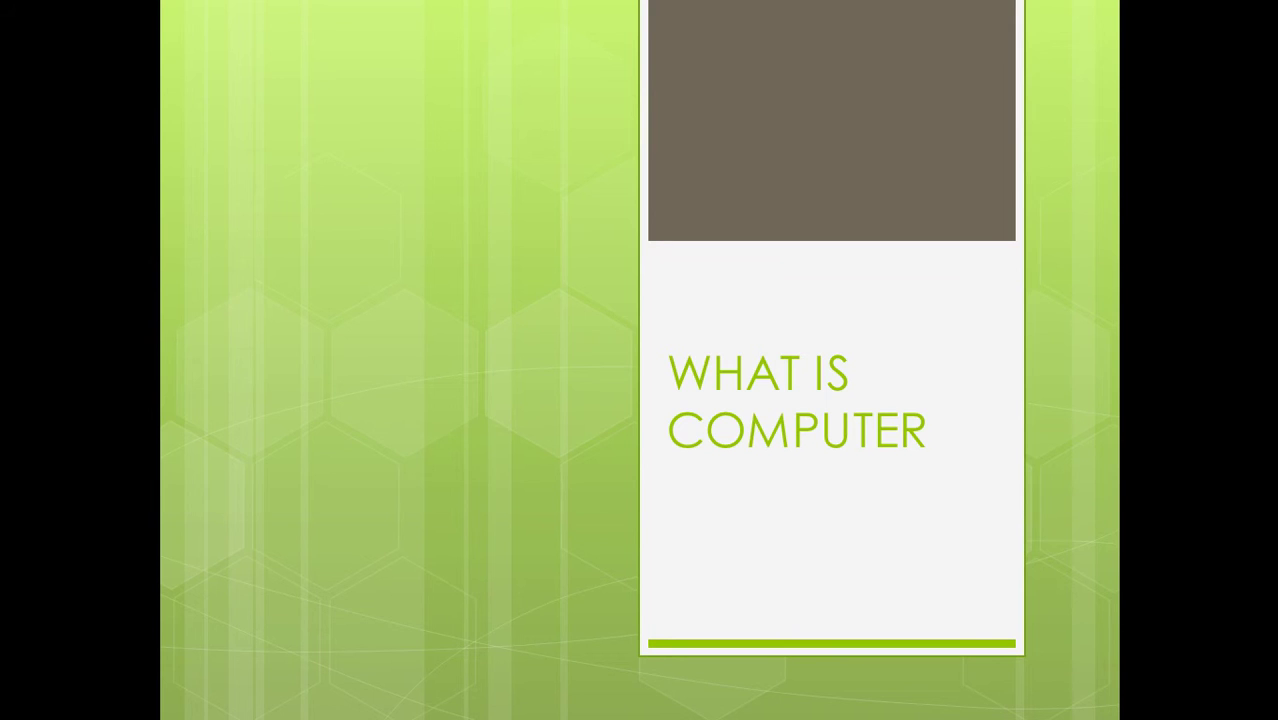
{"action": "key", "text": "Escape"}
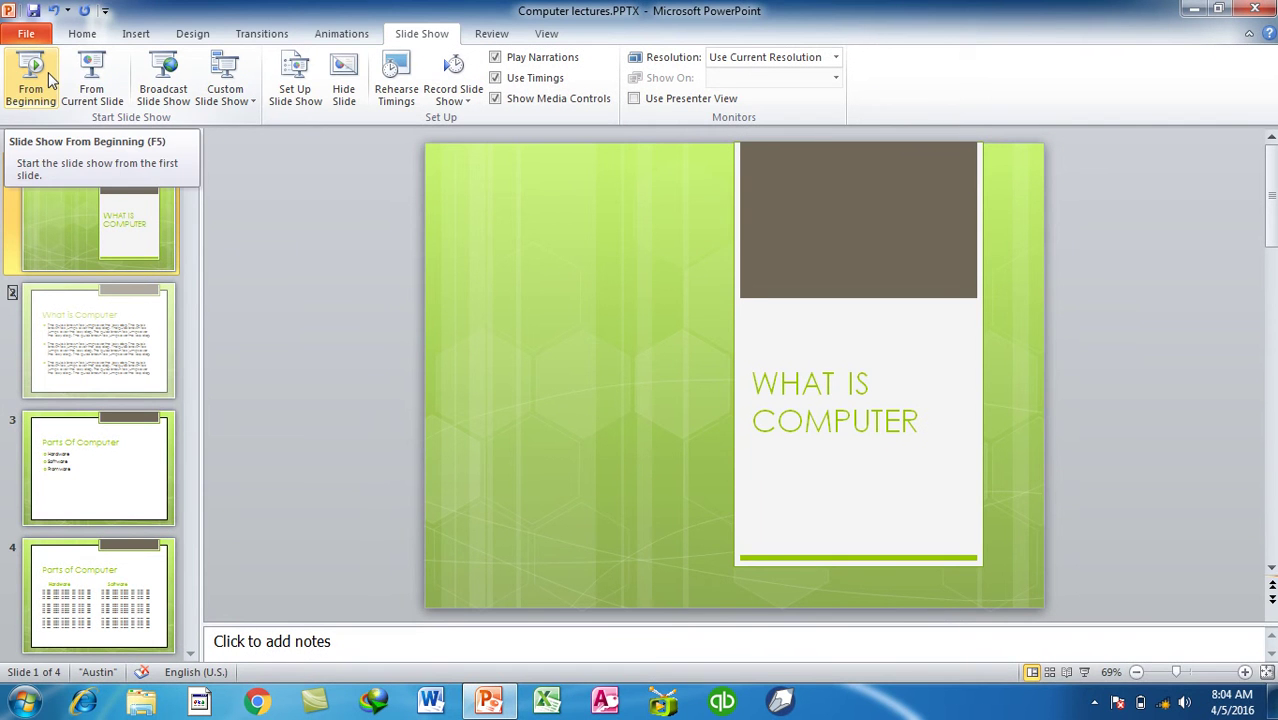
{"action": "left_click", "coordinate": [52, 80]}
{"action": "key", "text": "Escape"}
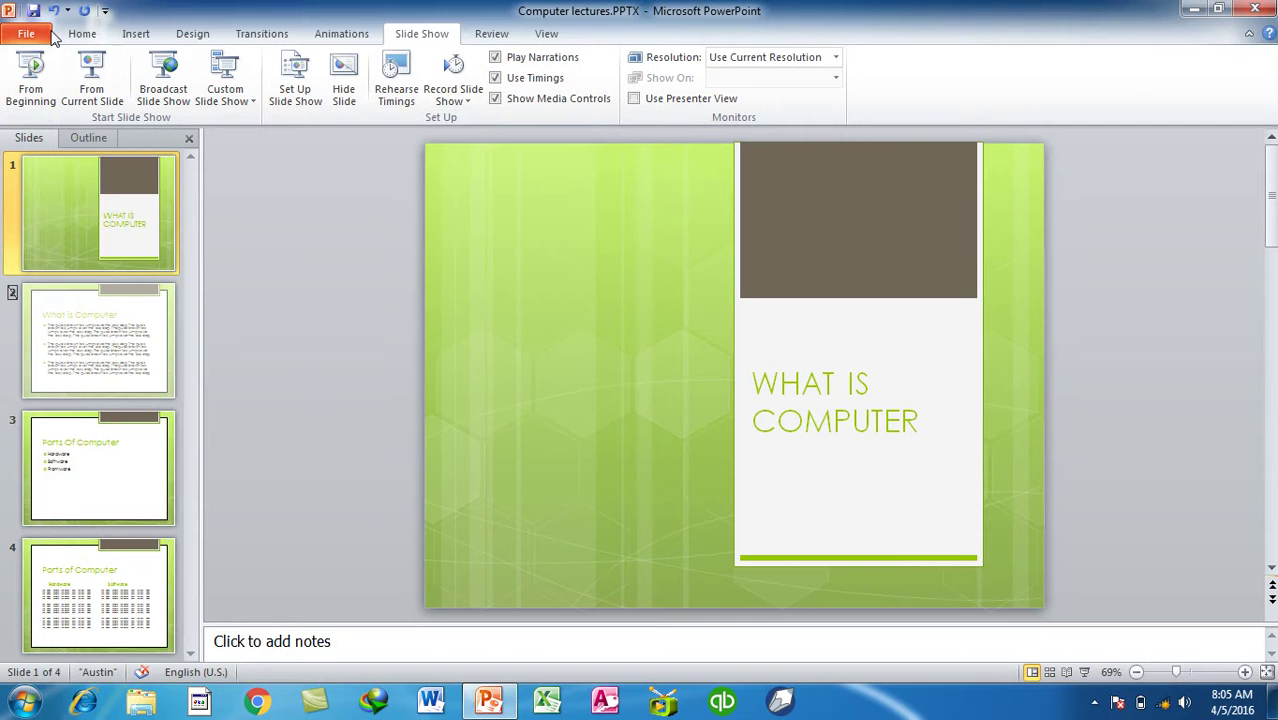
Step: Open the Document Inspector from Check for Issues, saving the presentation first
{"action": "left_click", "coordinate": [38, 36]}
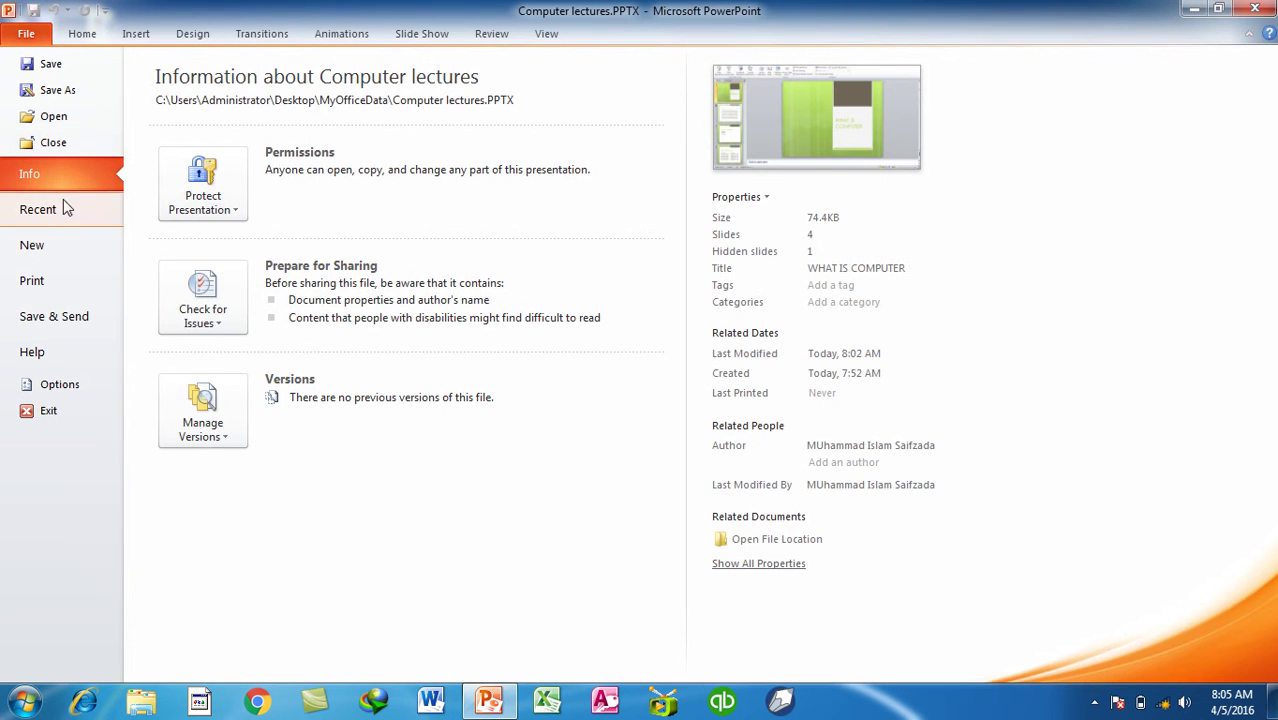
{"action": "left_click", "coordinate": [210, 298]}
{"action": "left_click", "coordinate": [257, 357]}
{"action": "left_click", "coordinate": [605, 400]}
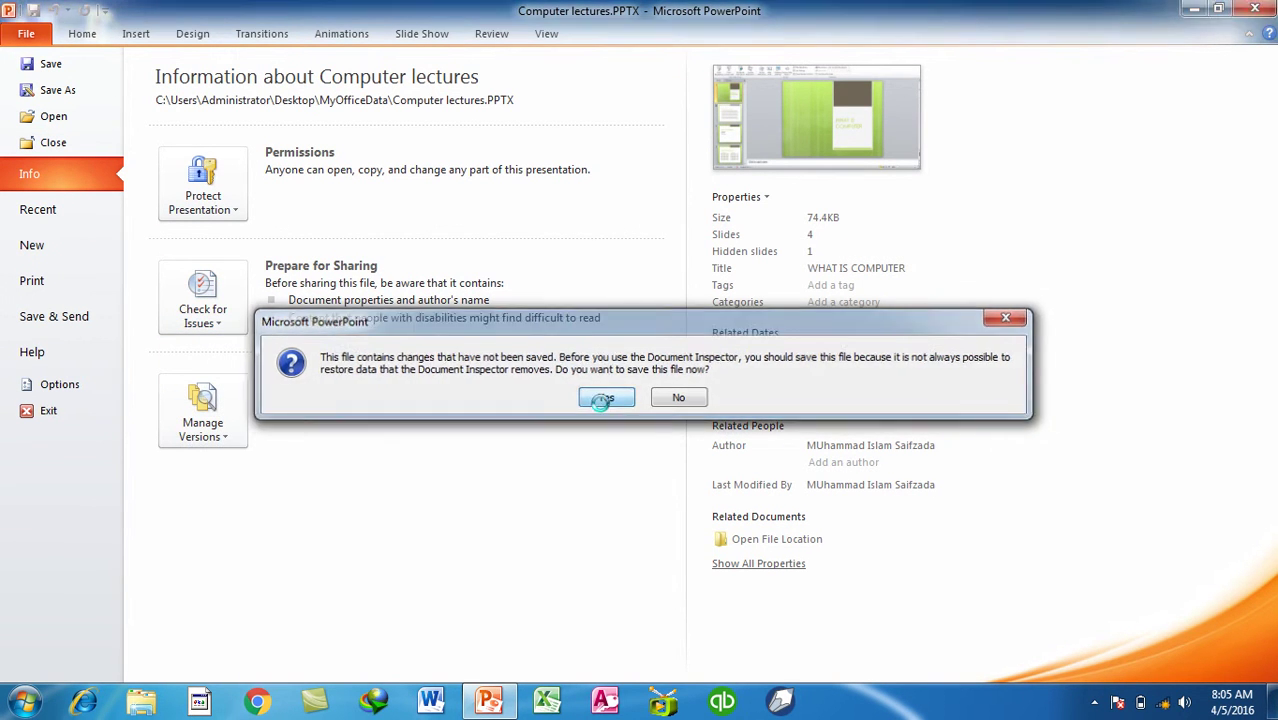
Step: Limit the inspection to Document Properties and Personal Information only
{"action": "left_click", "coordinate": [468, 226]}
{"action": "left_click", "coordinate": [469, 176]}
{"action": "left_click", "coordinate": [466, 275]}
{"action": "left_click", "coordinate": [467, 329]}
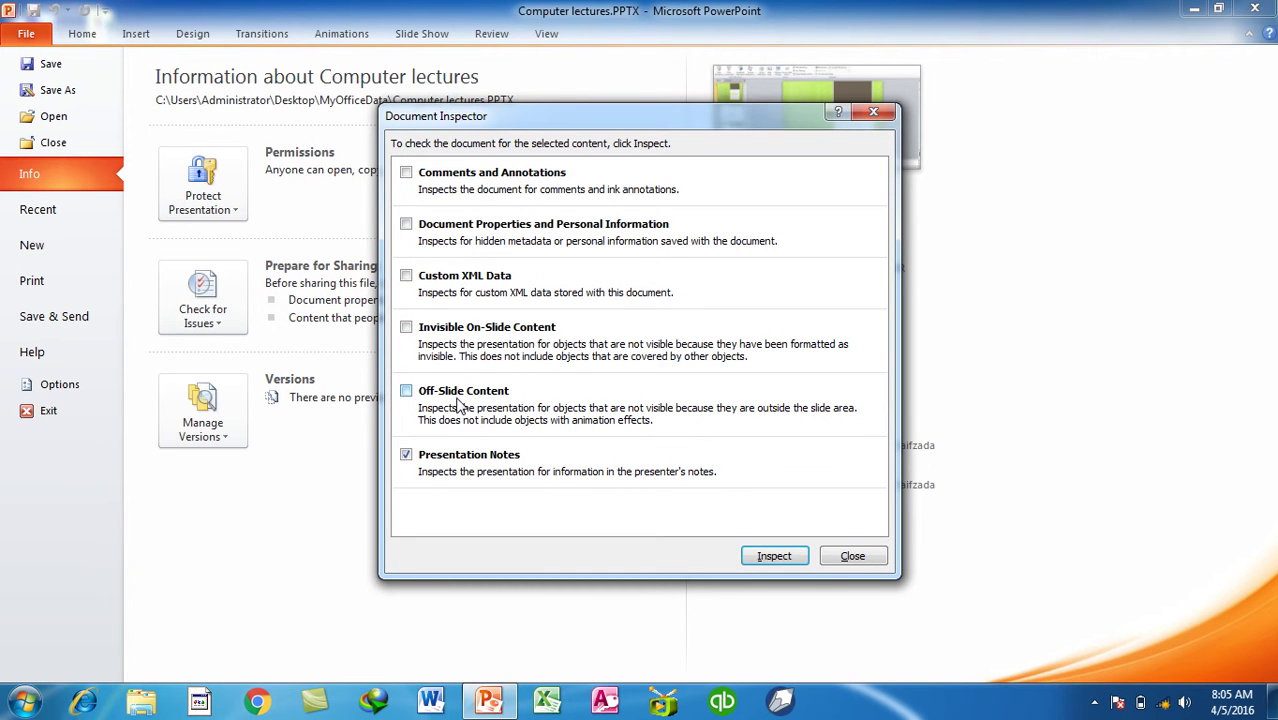
{"action": "left_click", "coordinate": [448, 466]}
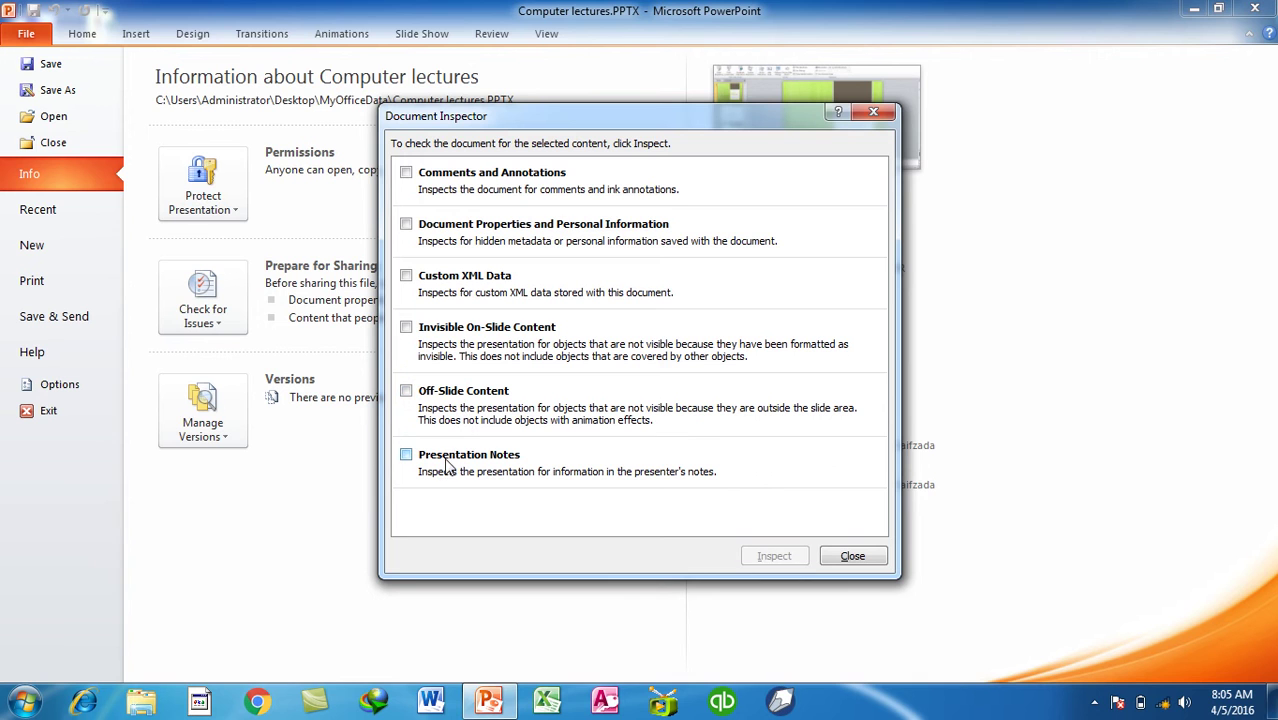
{"action": "left_click", "coordinate": [548, 232]}
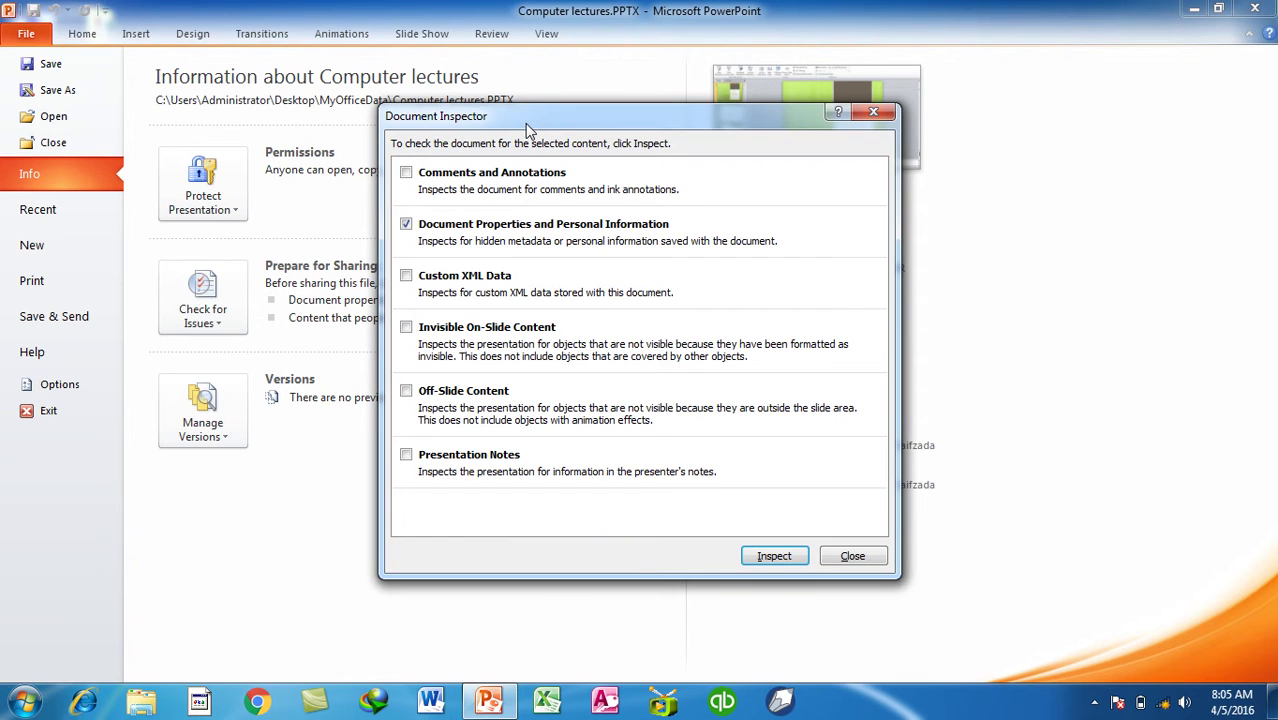
{"action": "left_click_drag", "start_coordinate": [696, 120], "coordinate": [451, 67]}
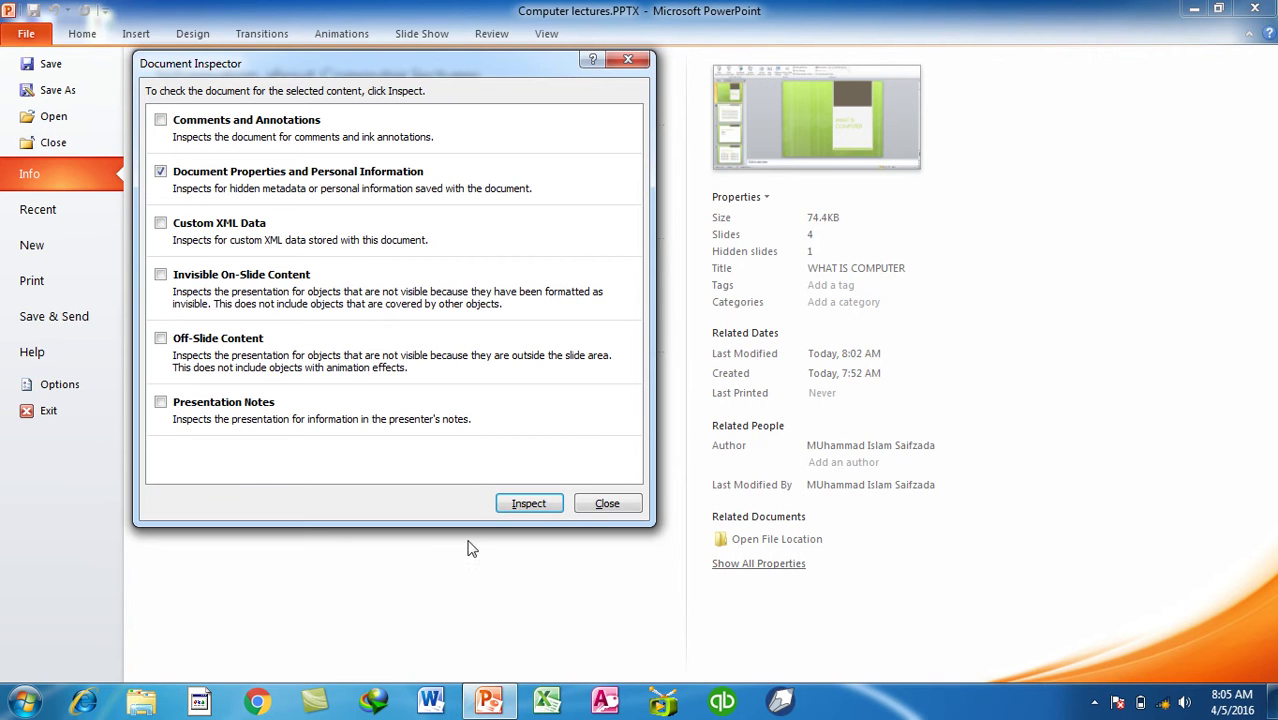
Step: Inspect, Remove All document properties and personal information, reinspect to confirm, then close
{"action": "left_click", "coordinate": [529, 503]}
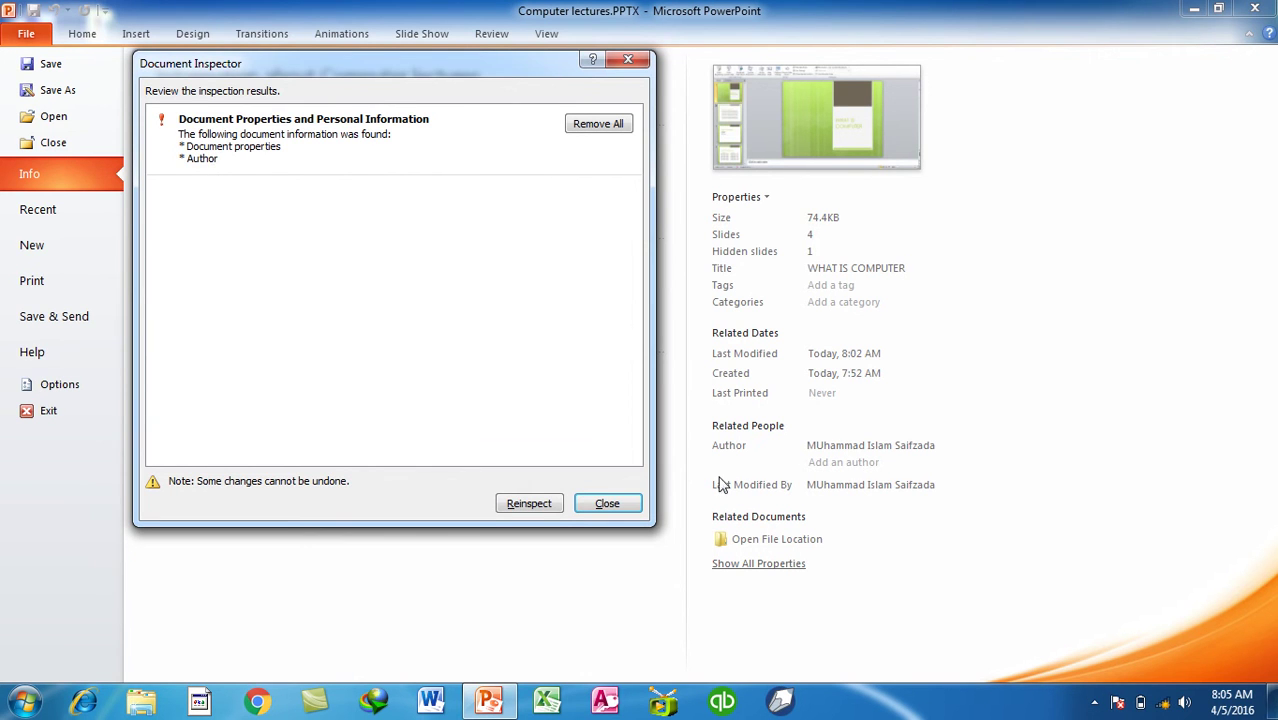
{"action": "left_click", "coordinate": [592, 124]}
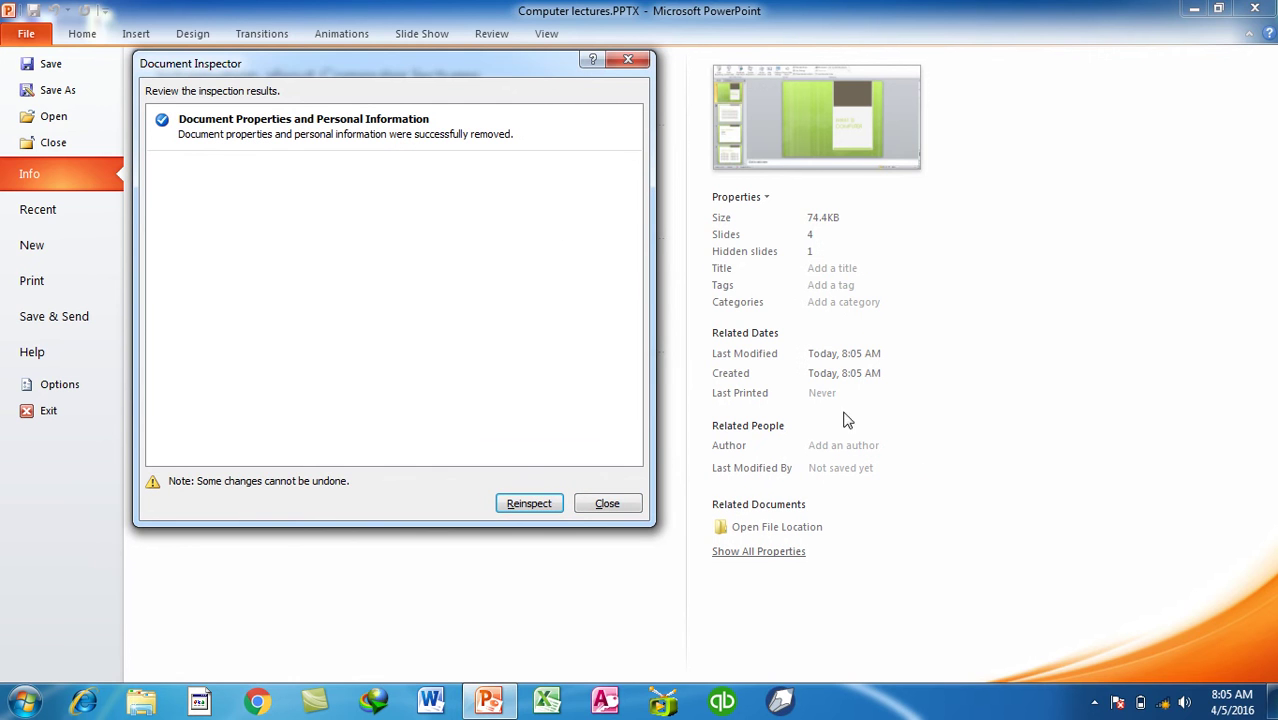
{"action": "left_click", "coordinate": [520, 503]}
{"action": "left_click", "coordinate": [527, 505]}
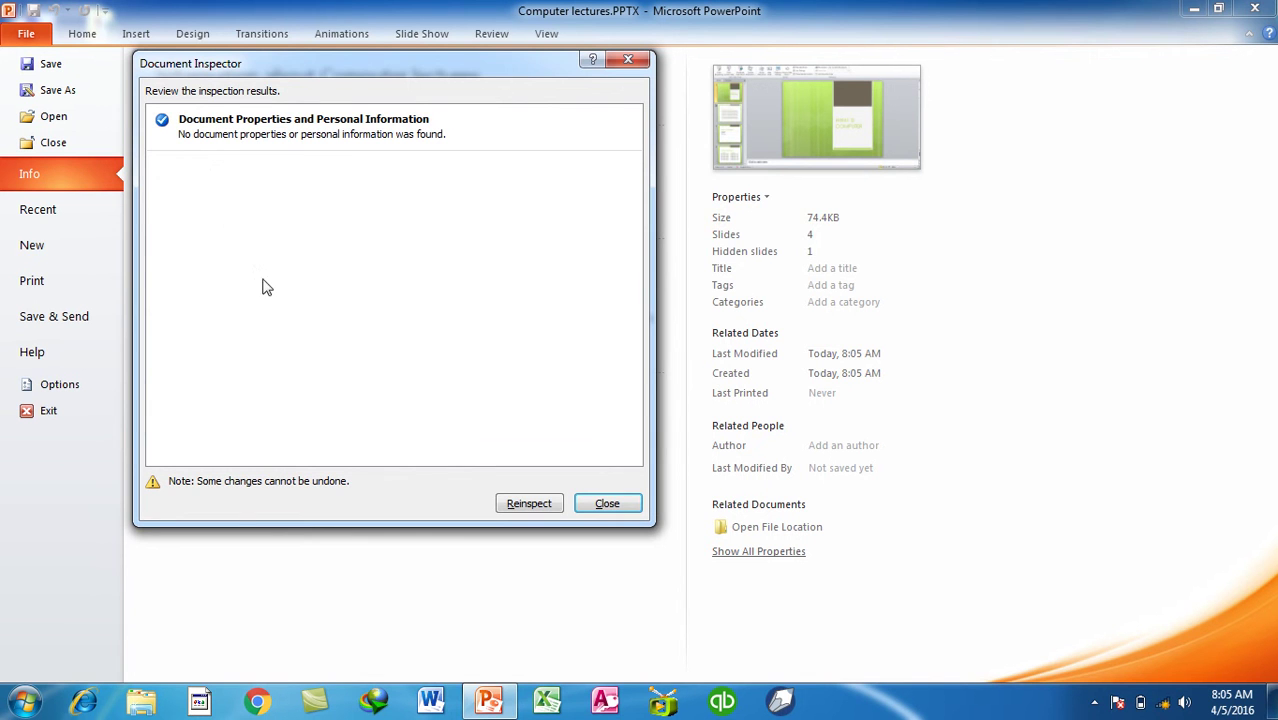
{"action": "left_click", "coordinate": [580, 508]}
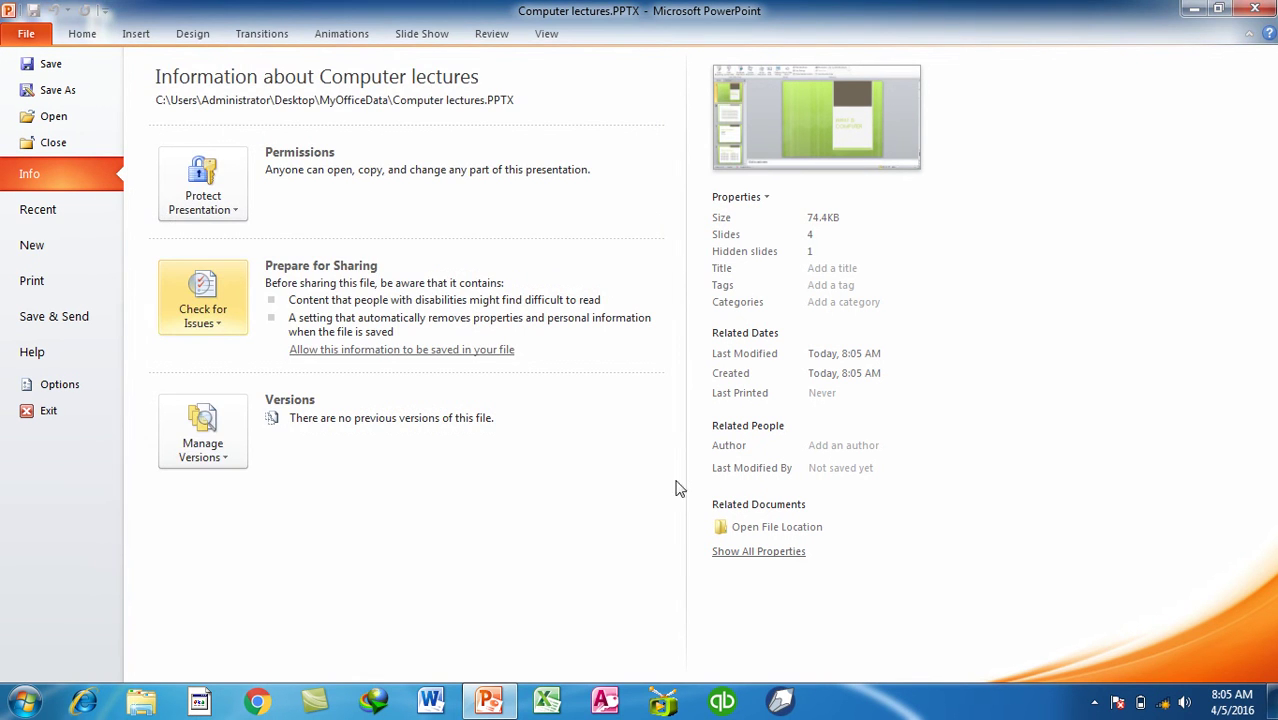
Step: Run Check Accessibility to get the Duplicate Slide Title tip for slides 2 and 4
{"action": "left_click", "coordinate": [222, 310]}
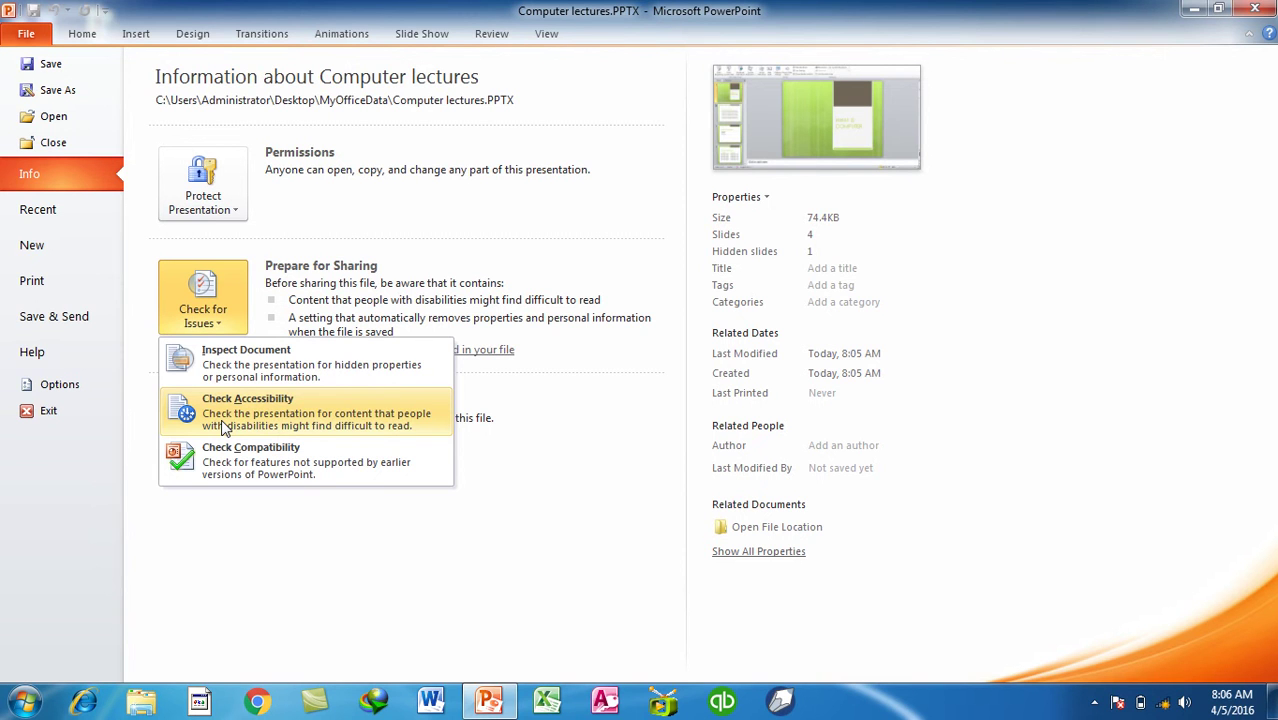
{"action": "left_click", "coordinate": [380, 410]}
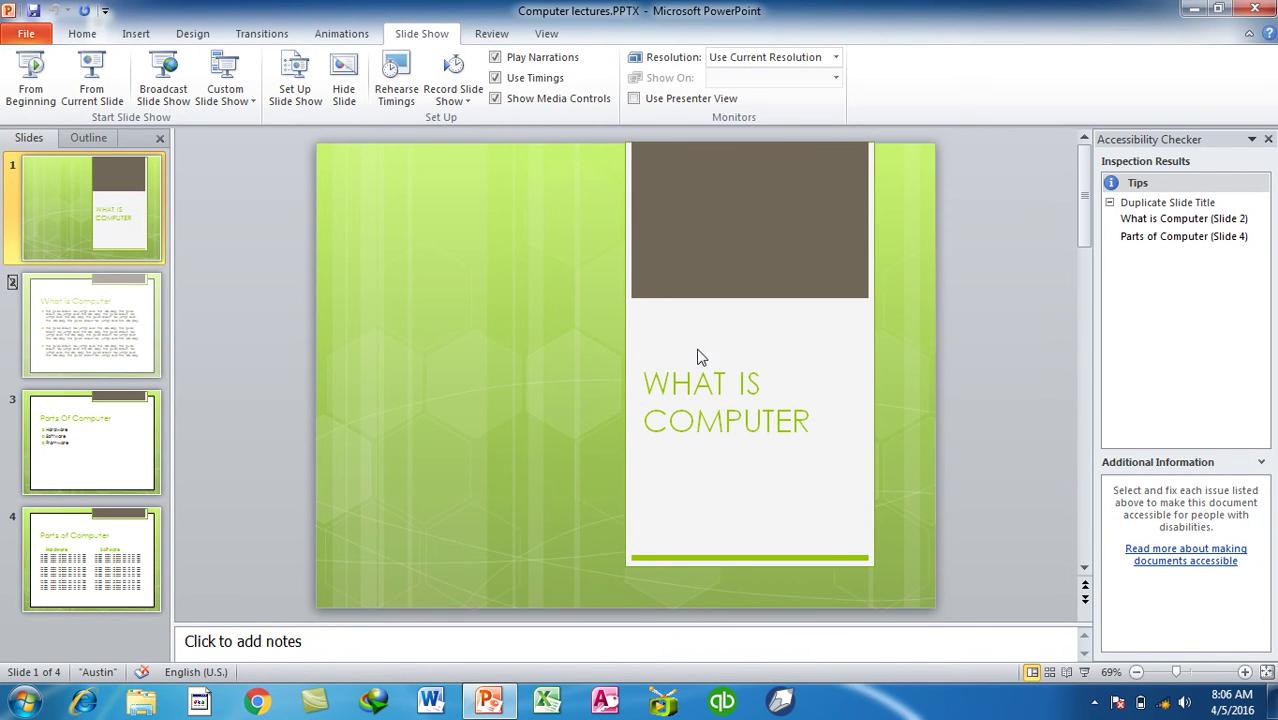
Step: Review flagged slides 2 and 4 from the Accessibility Checker results
{"action": "left_click", "coordinate": [1177, 223]}
{"action": "left_click", "coordinate": [1167, 237]}
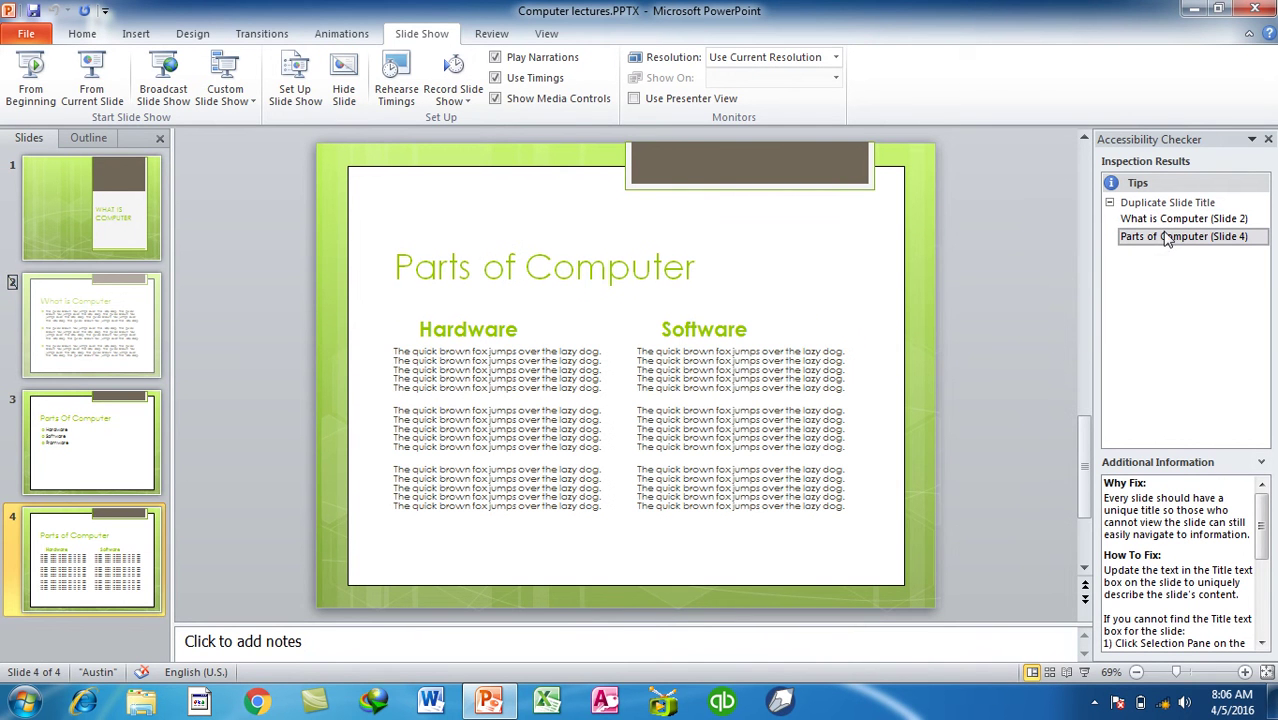
{"action": "left_click", "coordinate": [1151, 221]}
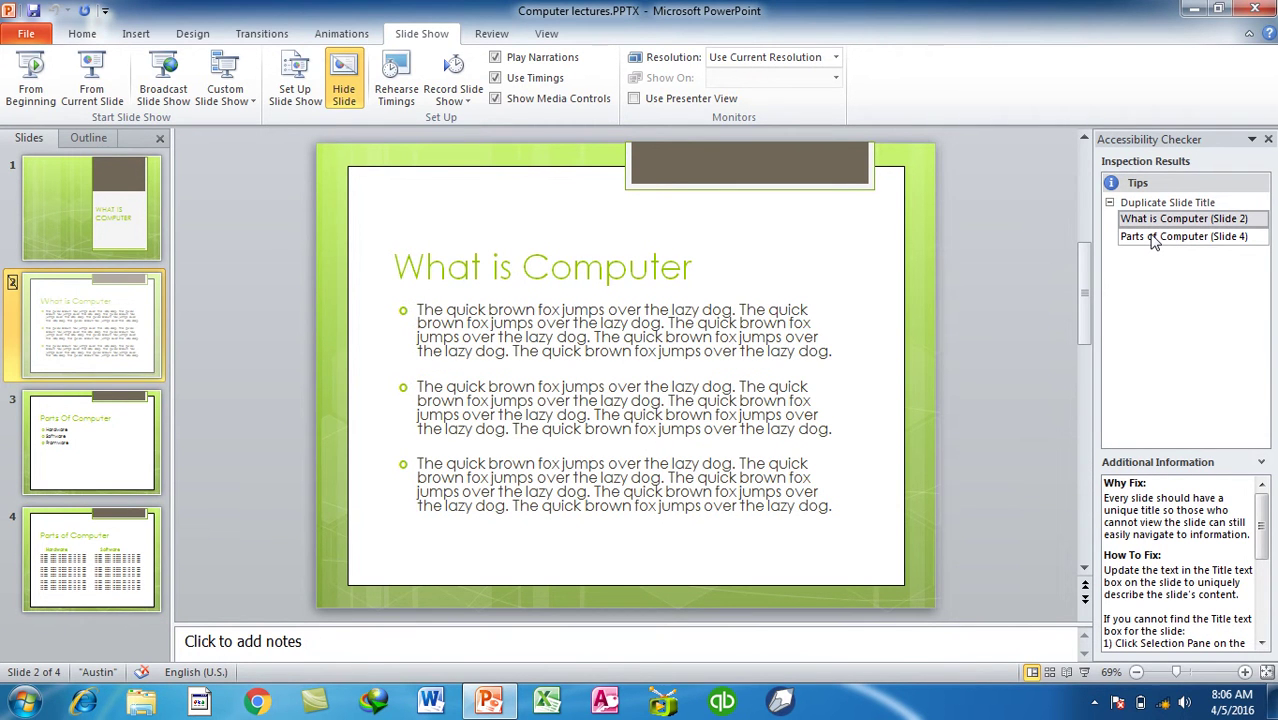
{"action": "left_click", "coordinate": [720, 279]}
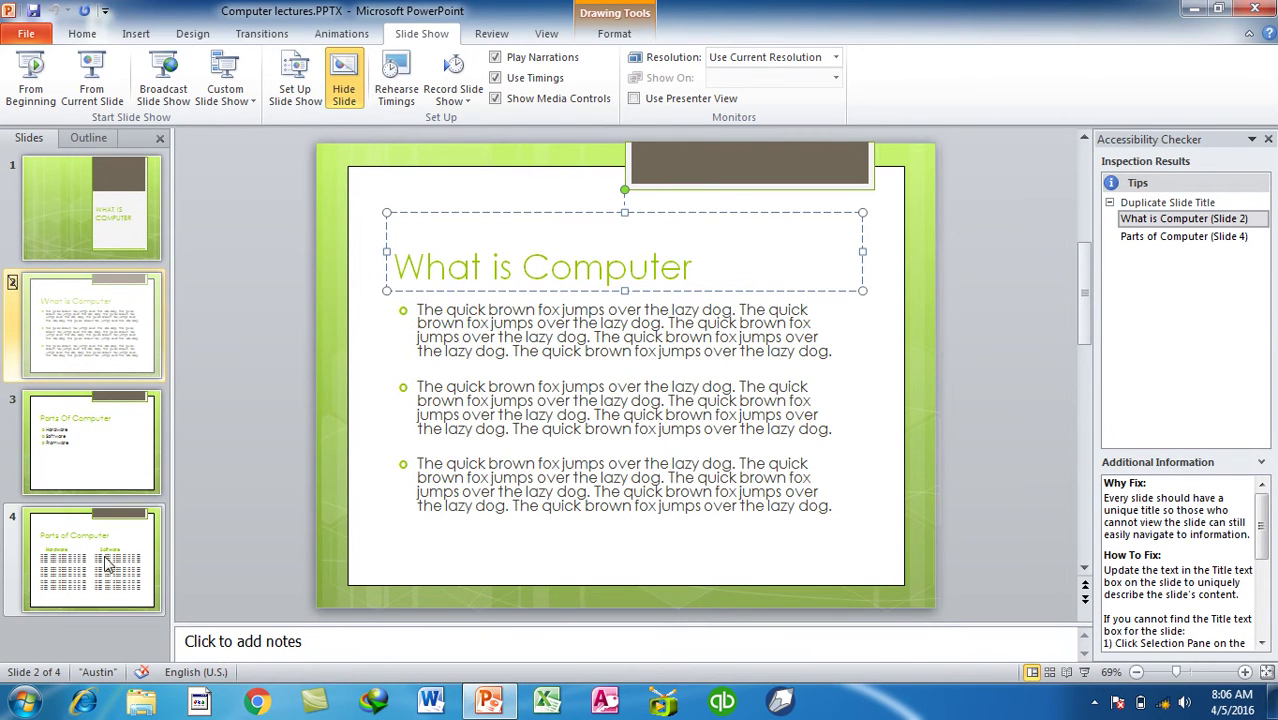
{"action": "left_click", "coordinate": [106, 430]}
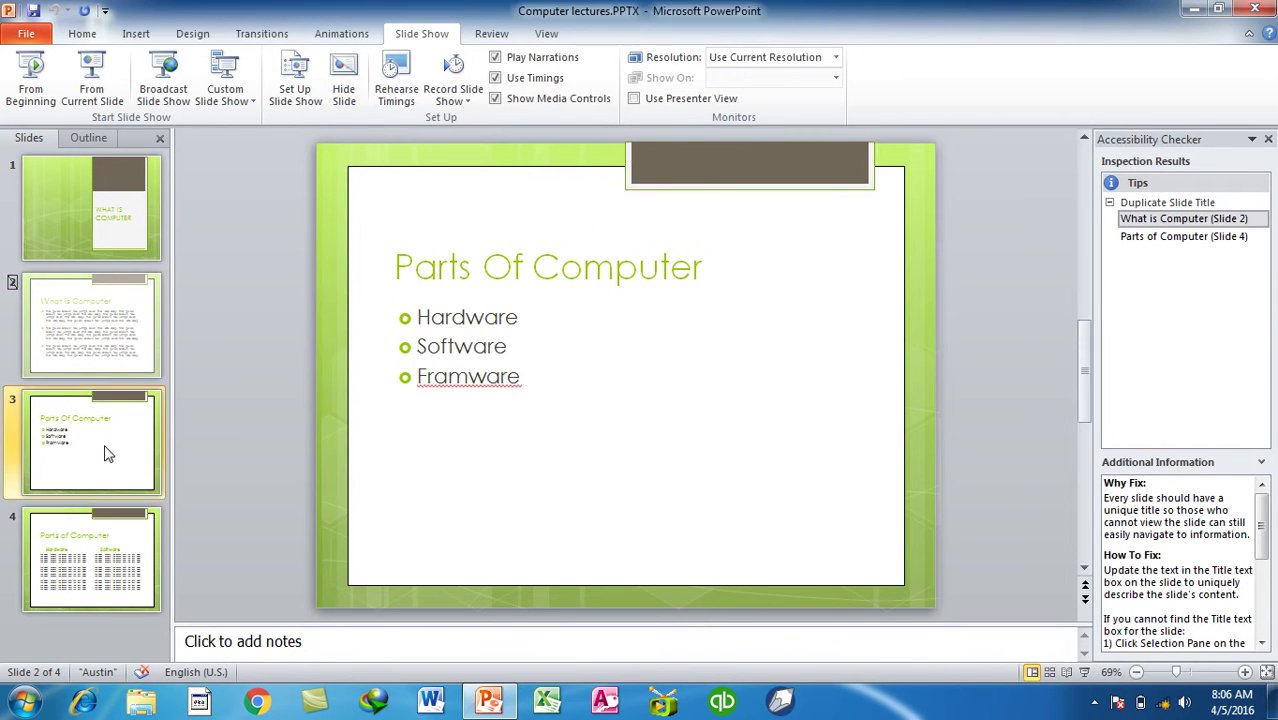
{"action": "key", "text": "Down"}
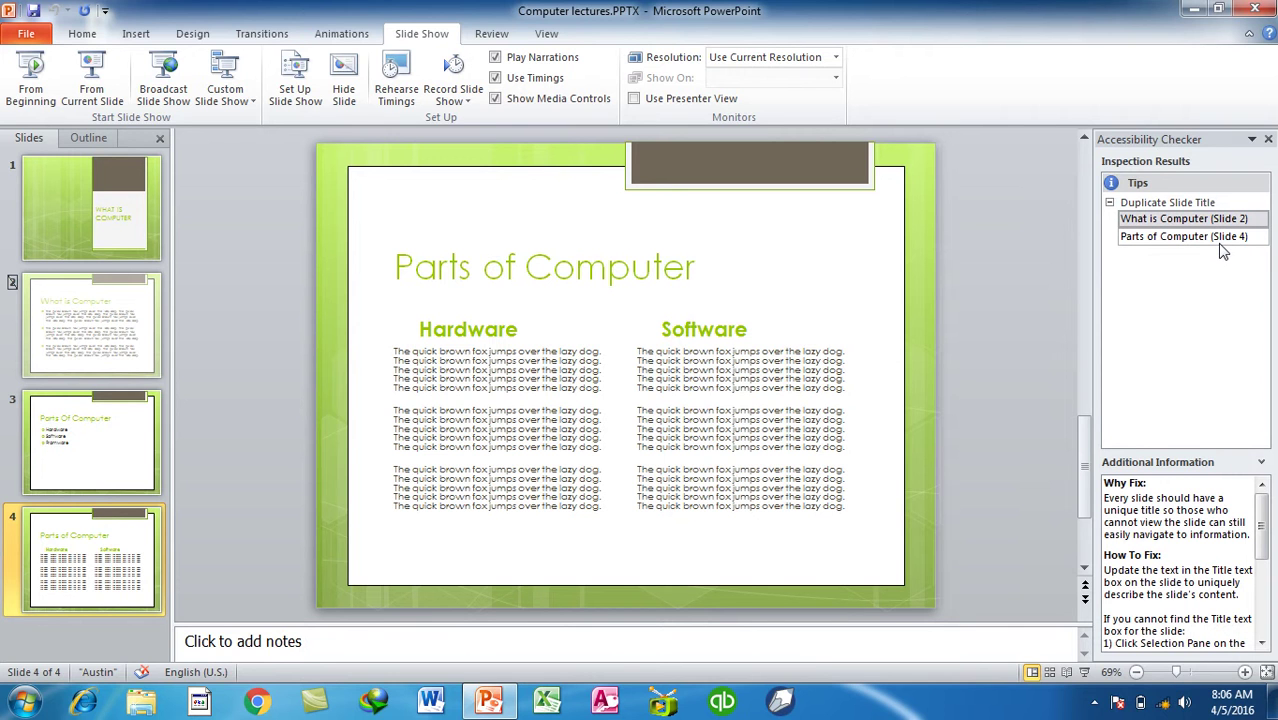
Step: Change slide 4's title from Parts of Computer to Parts of PC
{"action": "left_click", "coordinate": [633, 265]}
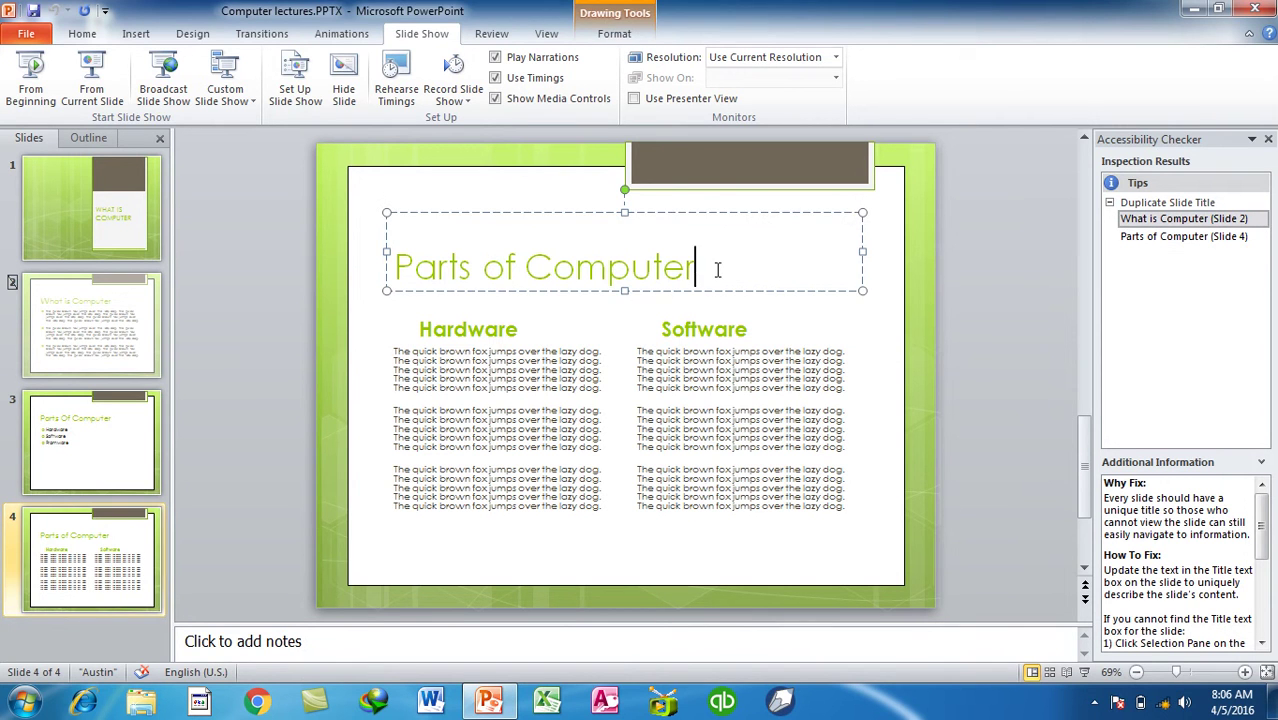
{"action": "key", "text": "BackSpace"}
{"action": "key", "text": "BackSpace"}
{"action": "key", "text": "BackSpace"}
{"action": "key", "text": "BackSpace"}
{"action": "key", "text": "BackSpace"}
{"action": "key", "text": "BackSpace"}
{"action": "key", "text": "BackSpace"}
{"action": "type", "text": "PC"}
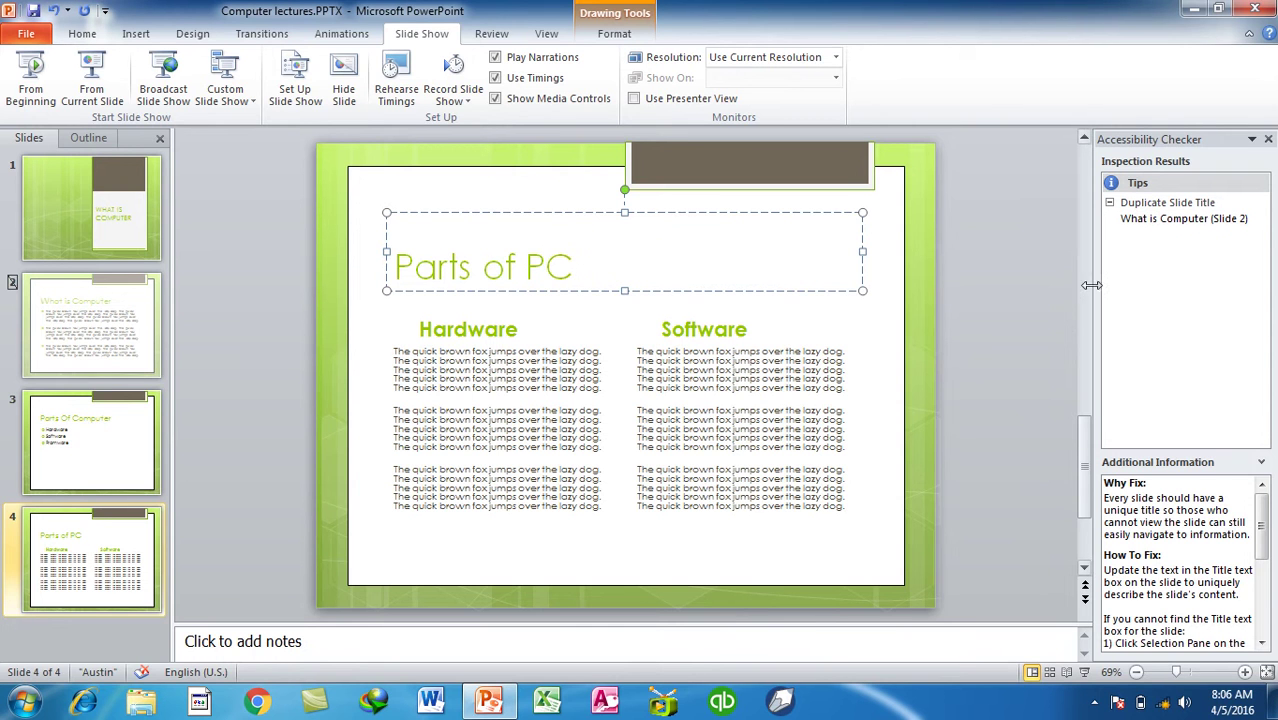
{"action": "left_click", "coordinate": [1058, 298]}
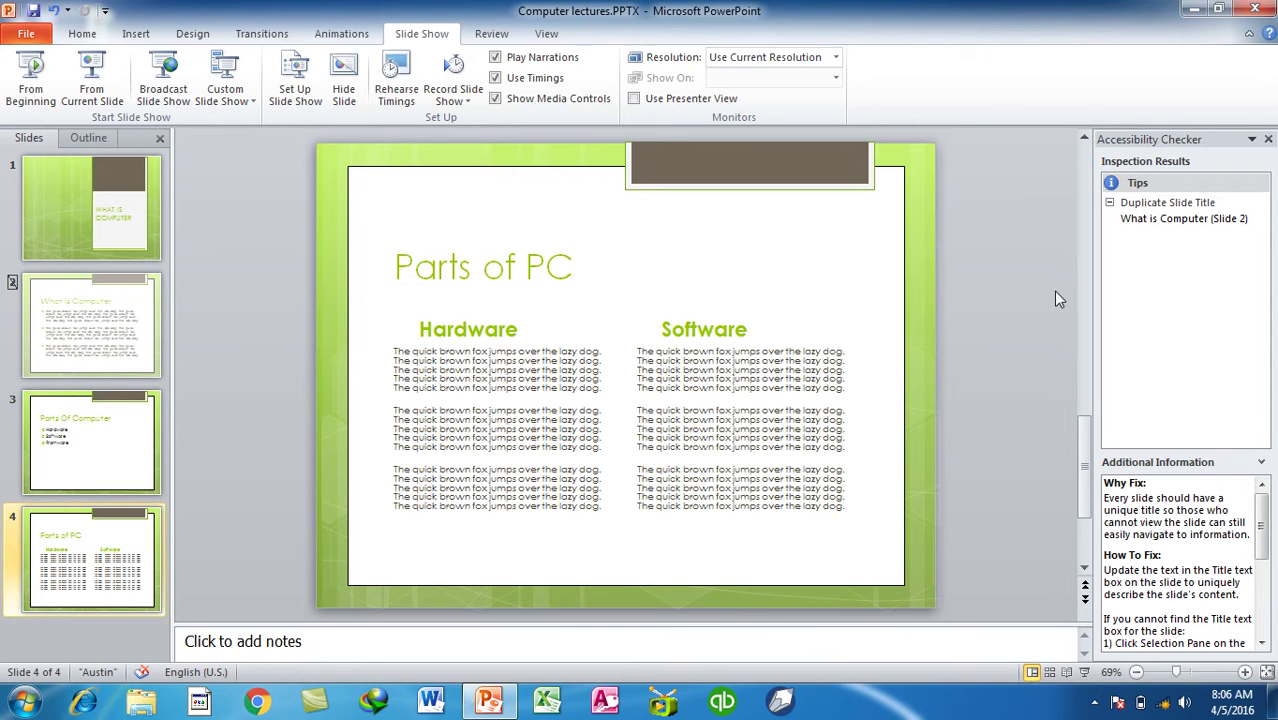
Step: Save the presentation and close the Accessibility Checker pane
{"action": "left_click", "coordinate": [33, 11]}
{"action": "left_click", "coordinate": [1219, 224]}
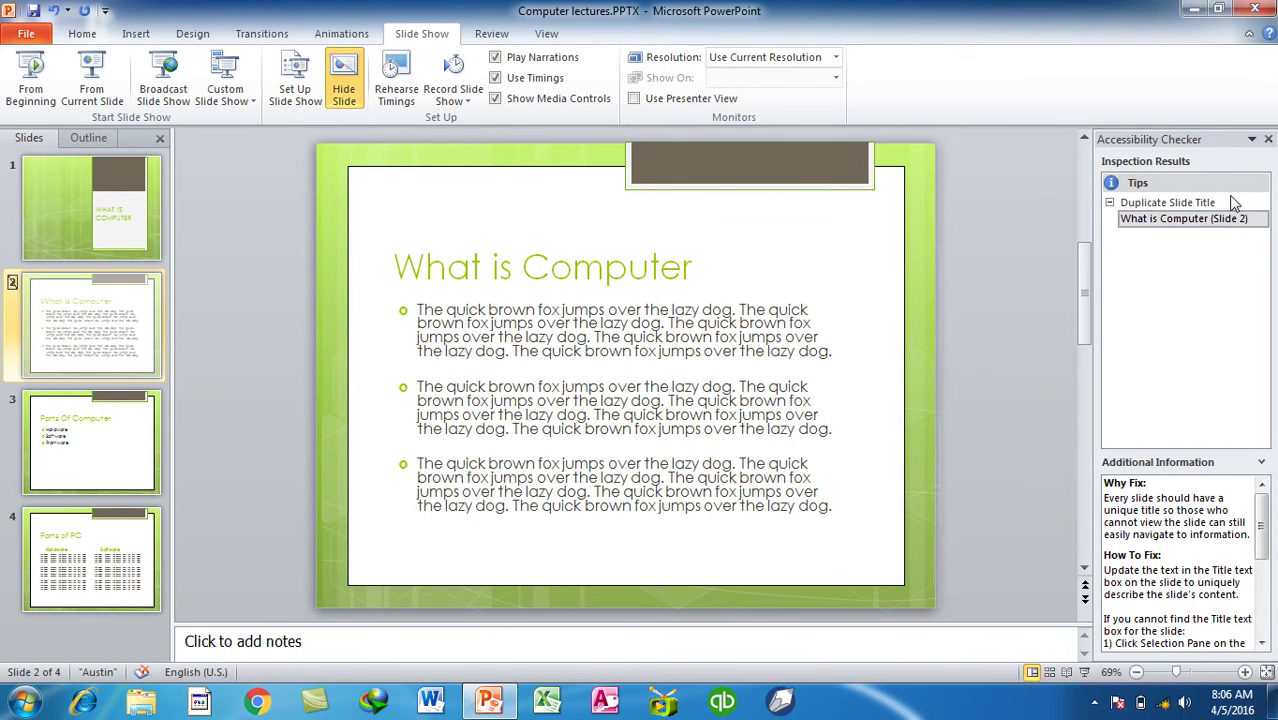
{"action": "left_click", "coordinate": [1268, 139]}
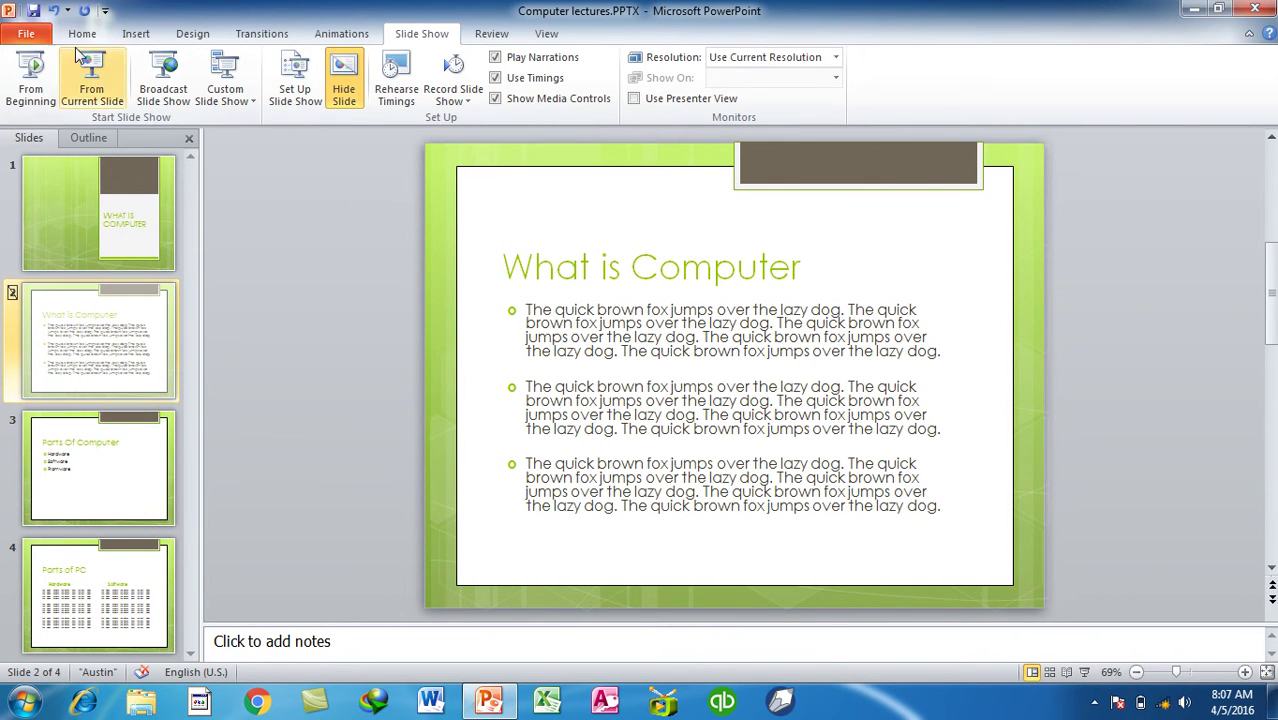
Step: Delete the WHAT IS COMPUTER title text from slide 1, leaving the placeholder empty
{"action": "scroll", "coordinate": [125, 314], "scroll_direction": "up", "scroll_amount": 1}
{"action": "scroll", "coordinate": [106, 366], "scroll_direction": "down", "scroll_amount": 2}
{"action": "scroll", "coordinate": [123, 366], "scroll_direction": "up", "scroll_amount": 1}
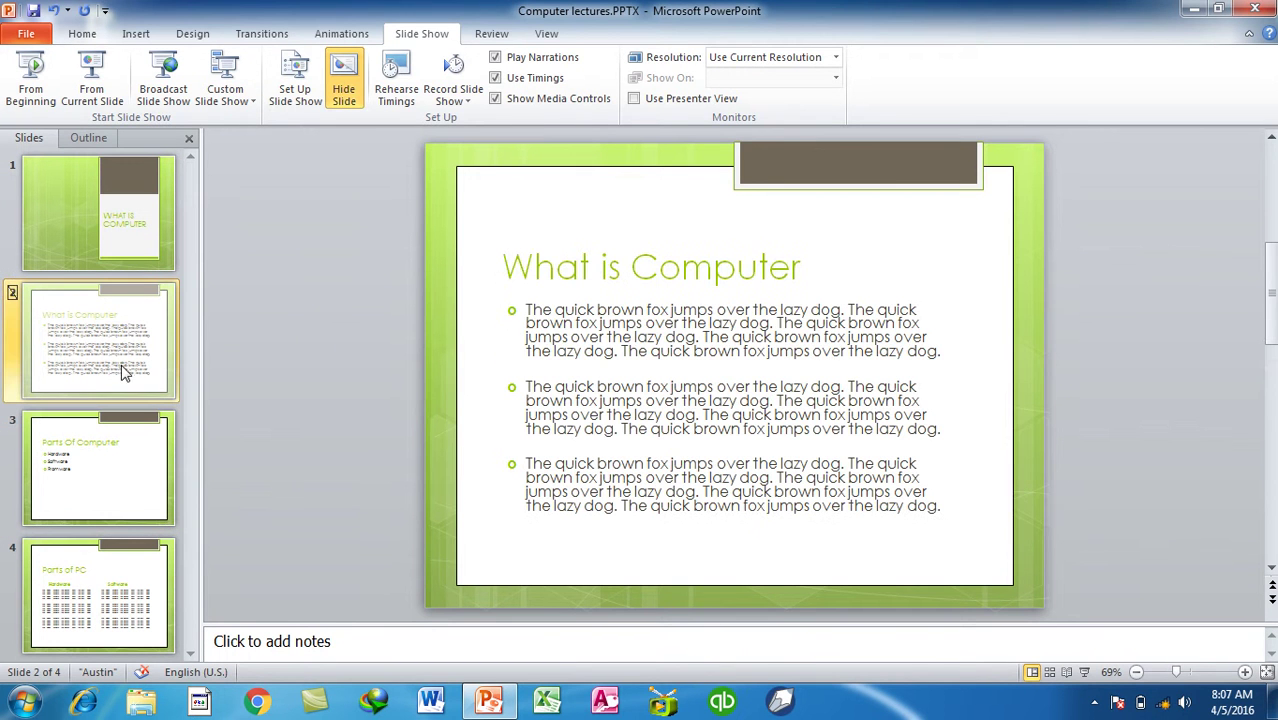
{"action": "left_click", "coordinate": [656, 283]}
{"action": "left_click", "coordinate": [137, 243]}
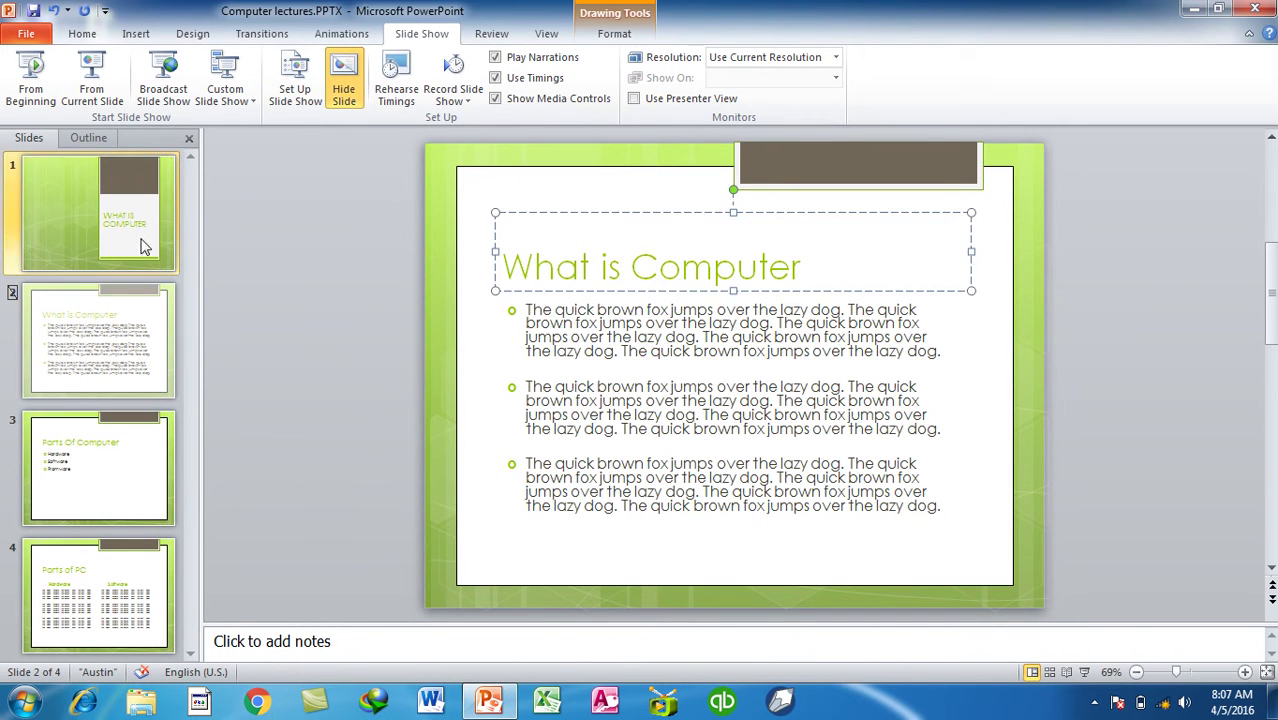
{"action": "left_click", "coordinate": [870, 422]}
{"action": "left_click_drag", "start_coordinate": [919, 425], "coordinate": [679, 331]}
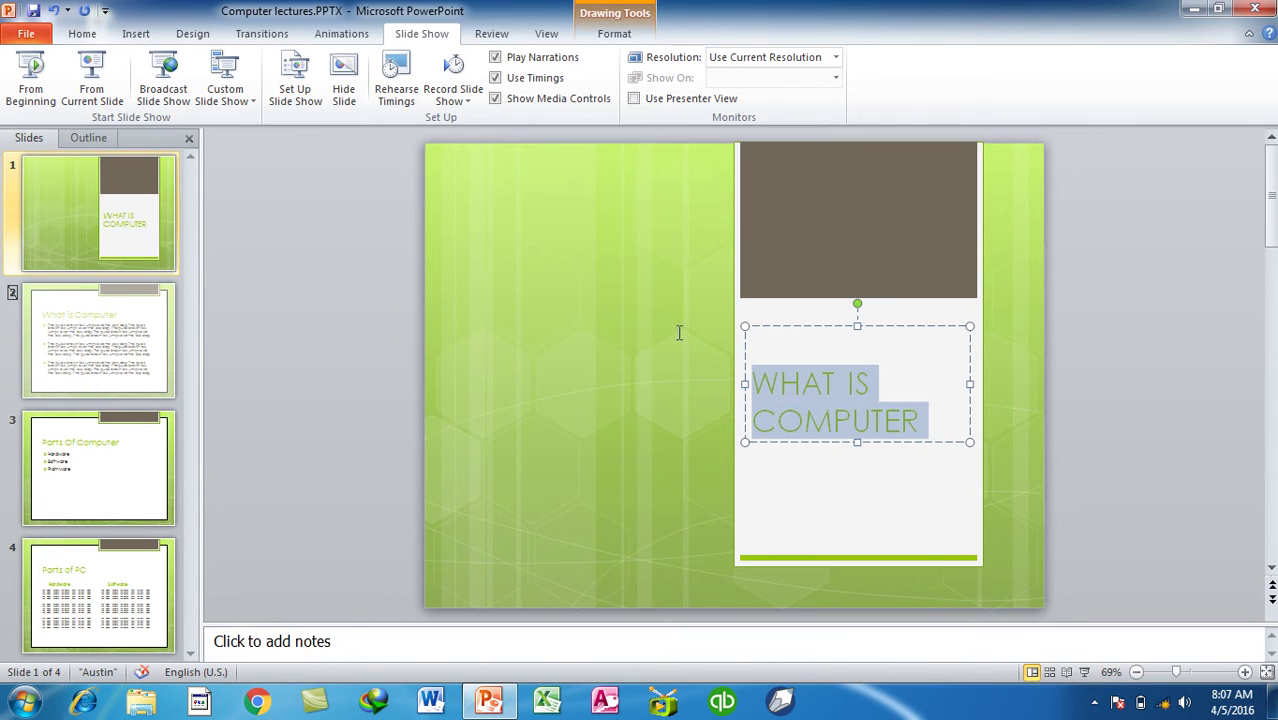
{"action": "key", "text": "Delete"}
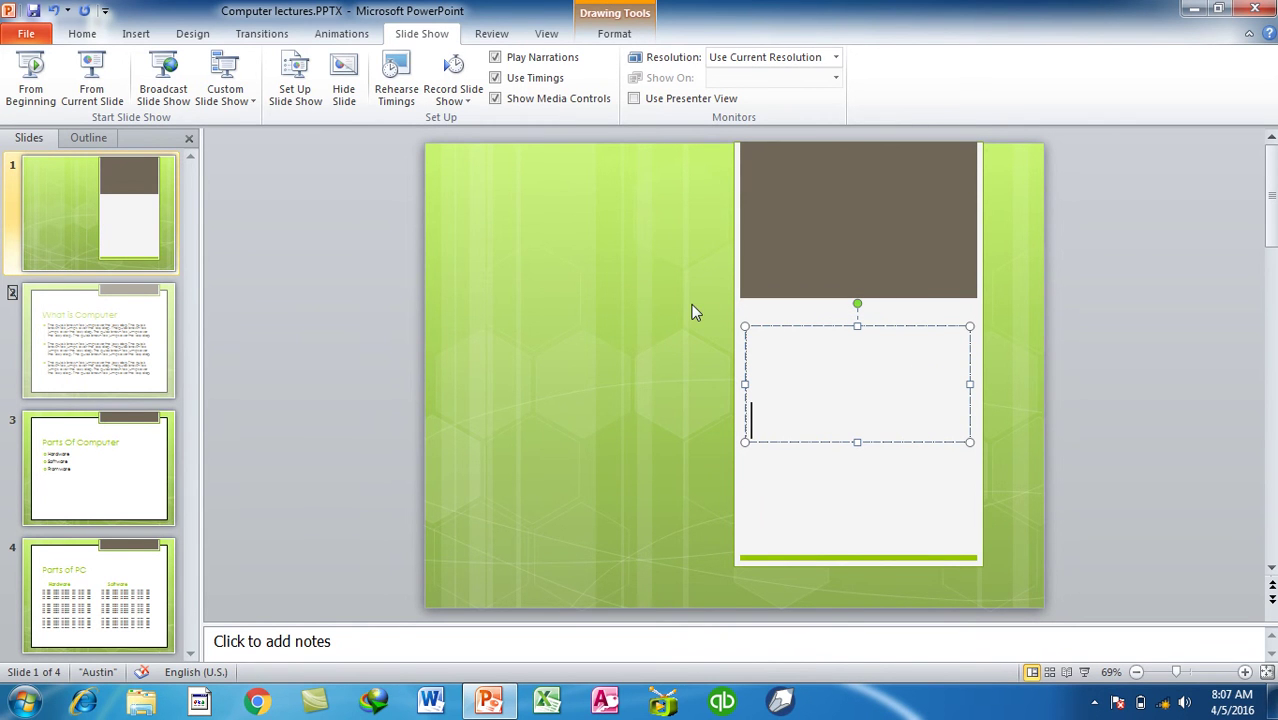
{"action": "left_click", "coordinate": [691, 304]}
Step: Rerun Check Accessibility from the Info page, which reports slide 1's missing title
{"action": "left_click", "coordinate": [26, 33]}
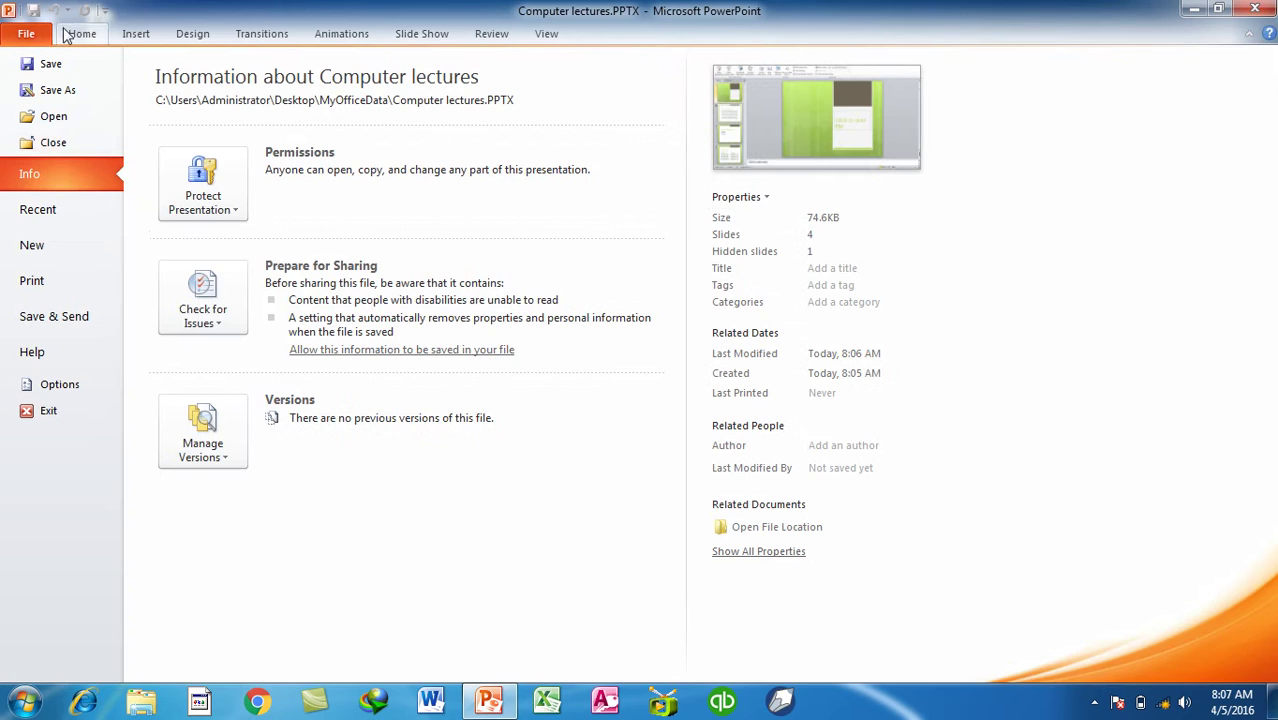
{"action": "left_click", "coordinate": [195, 227]}
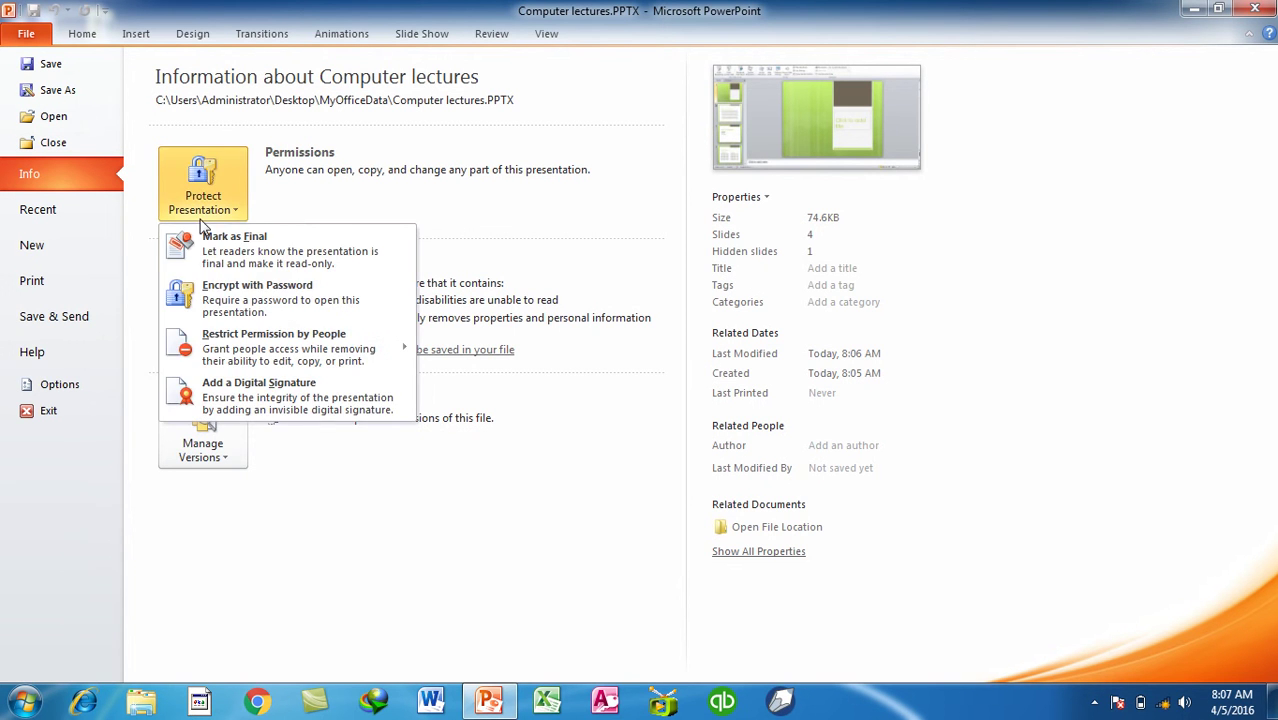
{"action": "left_click", "coordinate": [200, 226]}
{"action": "left_click", "coordinate": [199, 316]}
{"action": "left_click", "coordinate": [248, 410]}
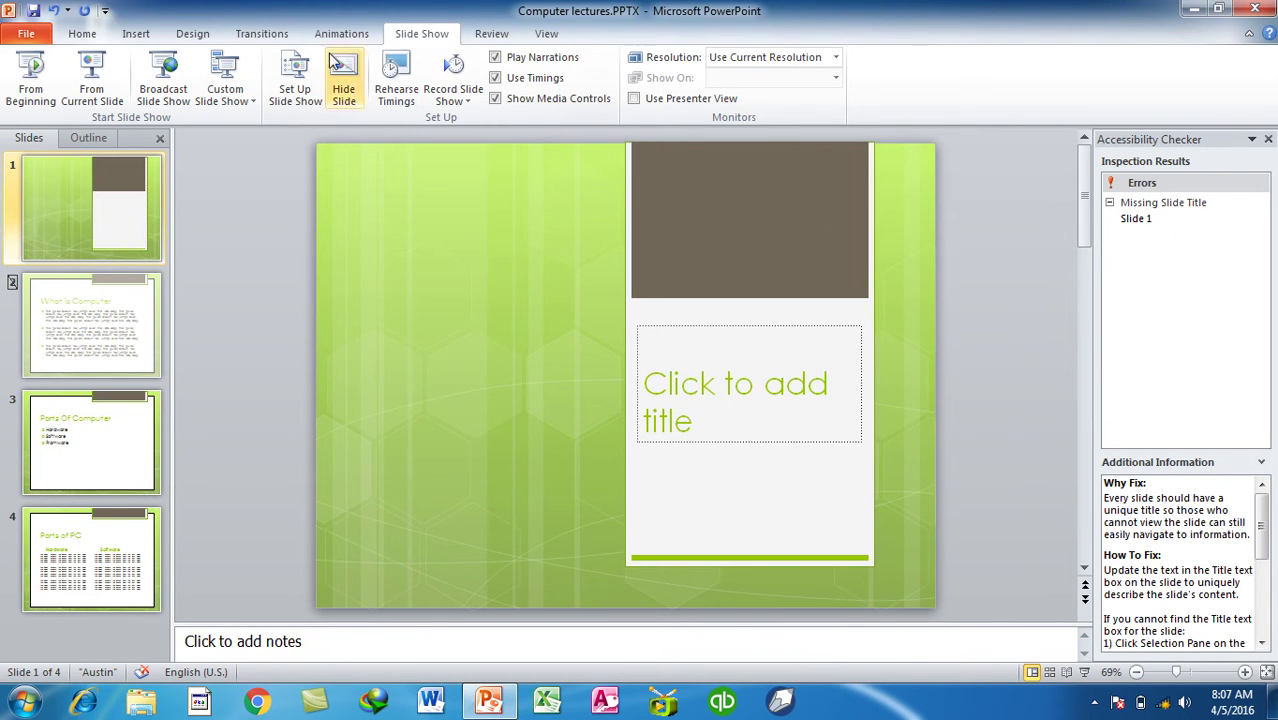
Step: Type 'What is Computer' into slide 1's empty title and close the Accessibility Checker pane
{"action": "left_click", "coordinate": [692, 414]}
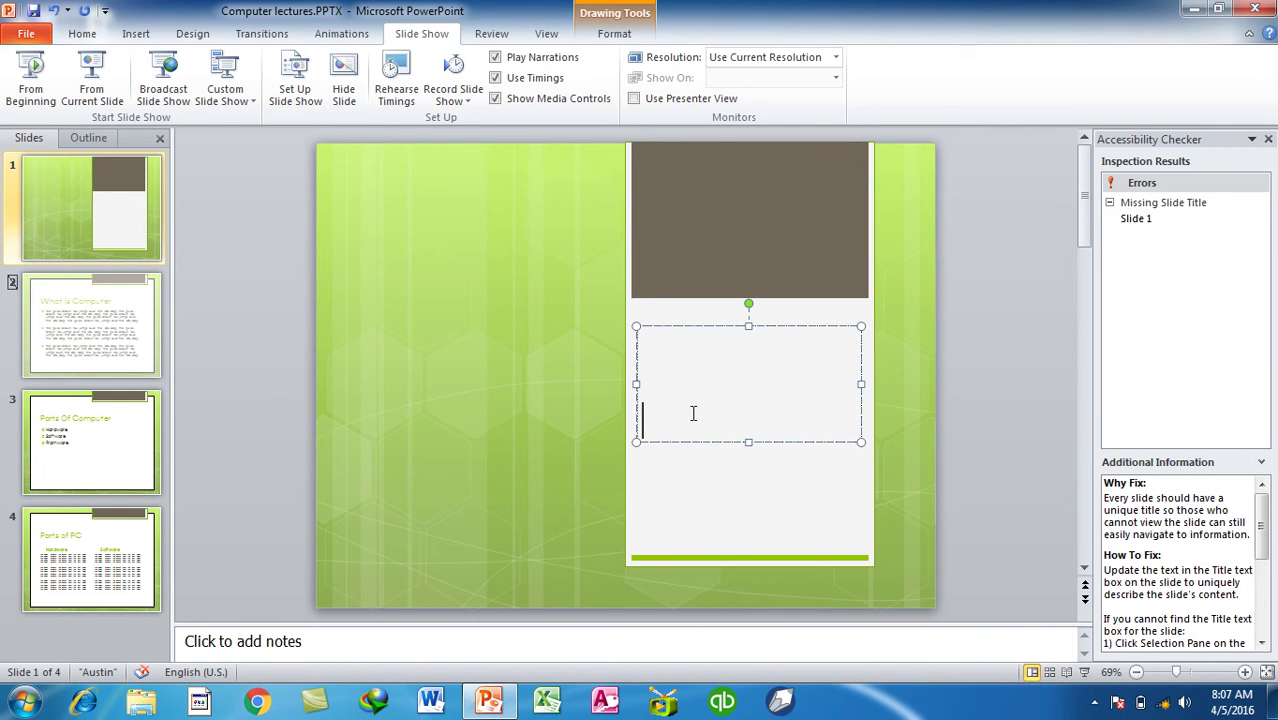
{"action": "type", "text": "What is "}
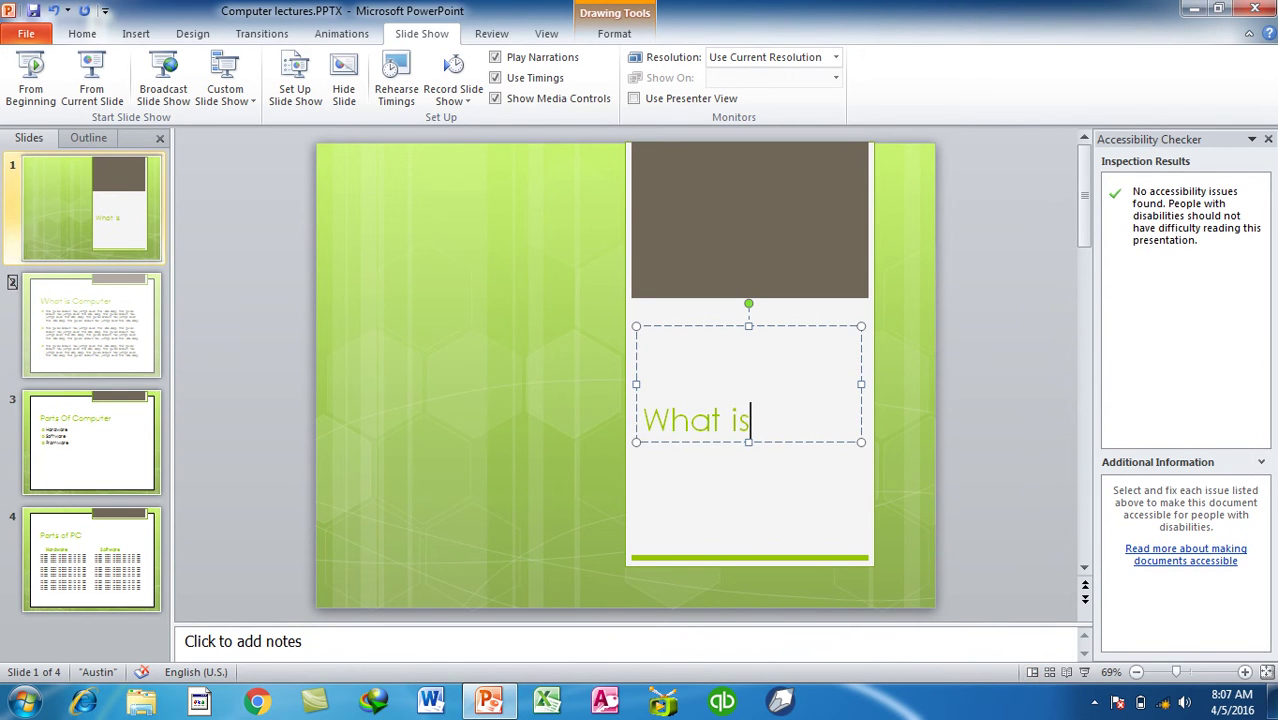
{"action": "type", "text": "Computer"}
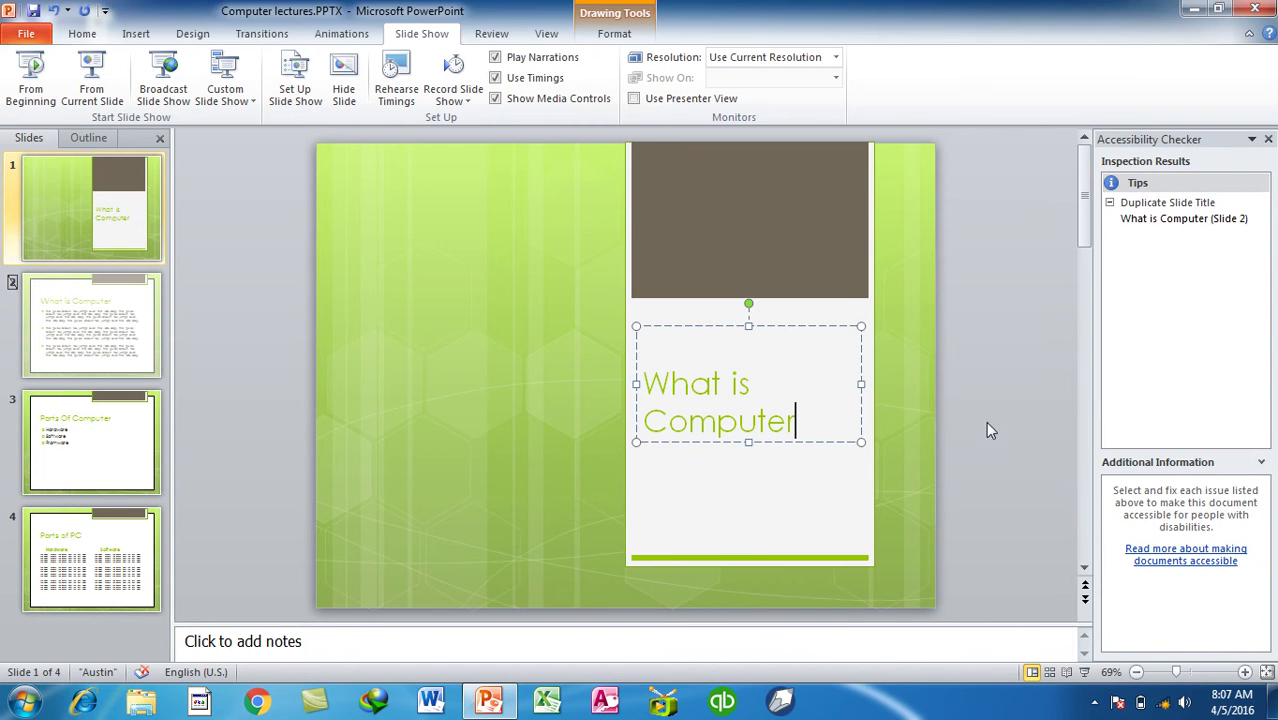
{"action": "left_click", "coordinate": [1052, 341]}
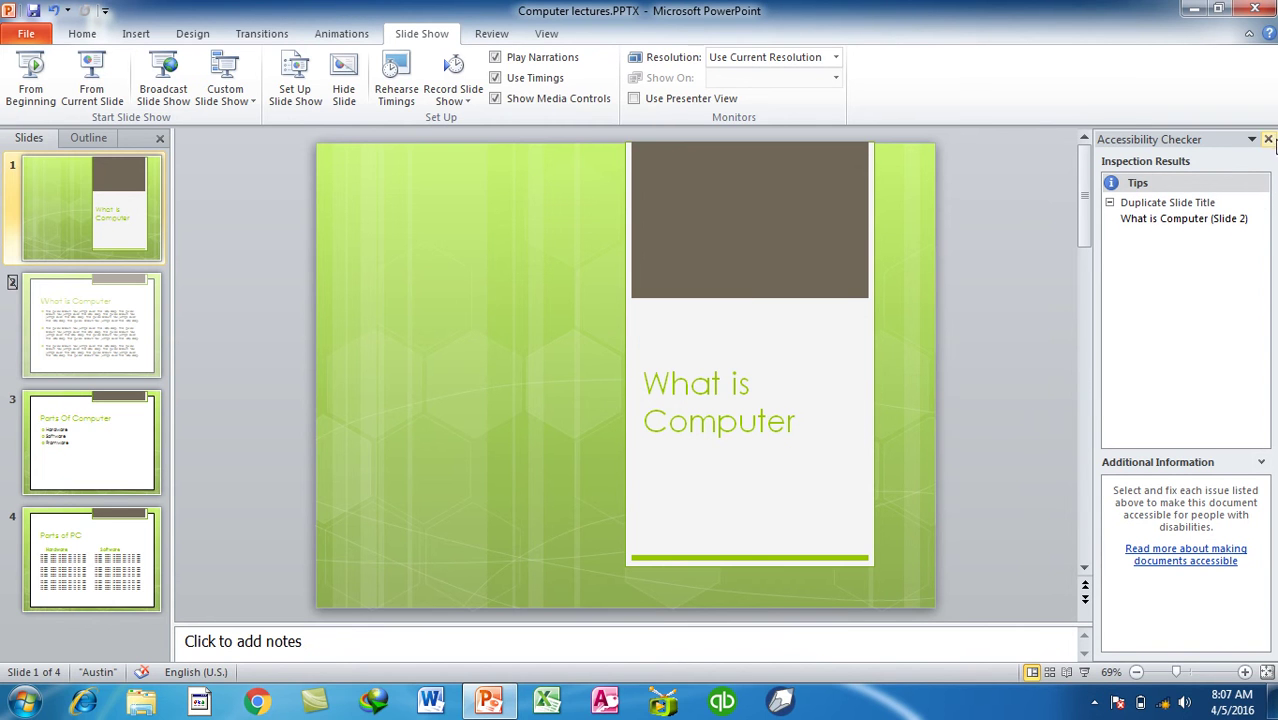
{"action": "left_click", "coordinate": [1266, 139]}
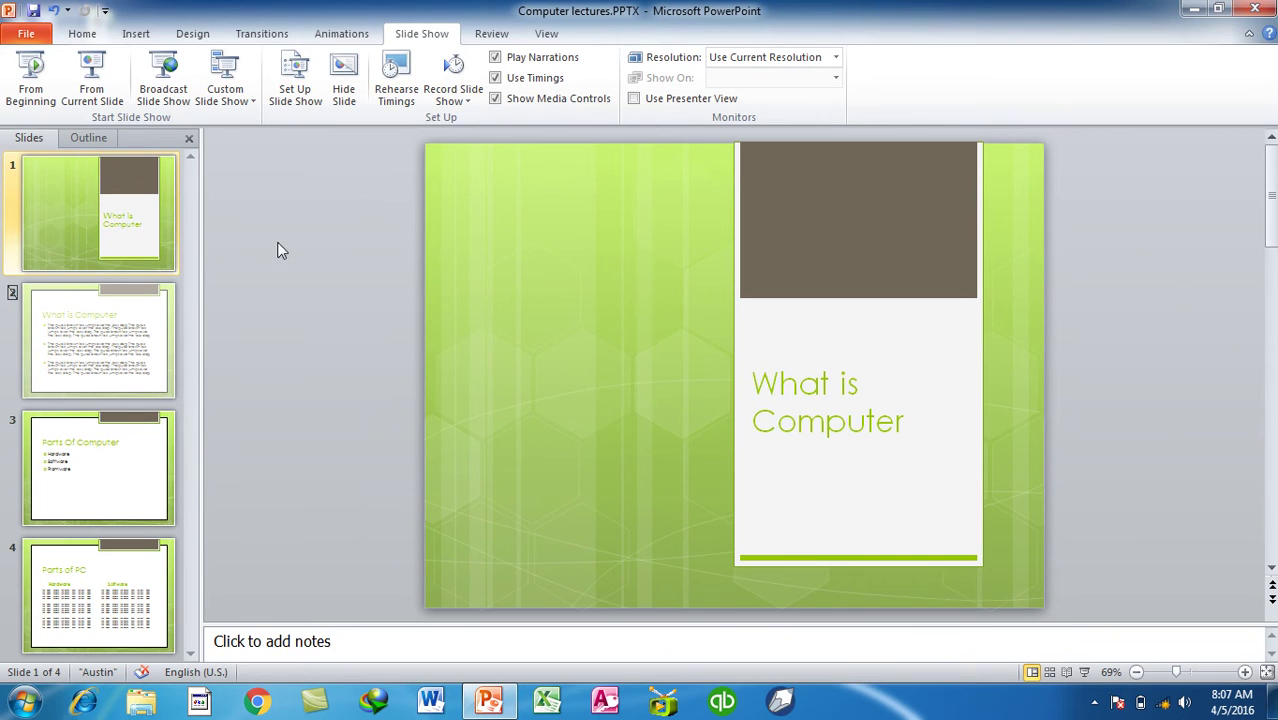
{"action": "left_click", "coordinate": [26, 33]}
{"action": "left_click", "coordinate": [205, 310]}
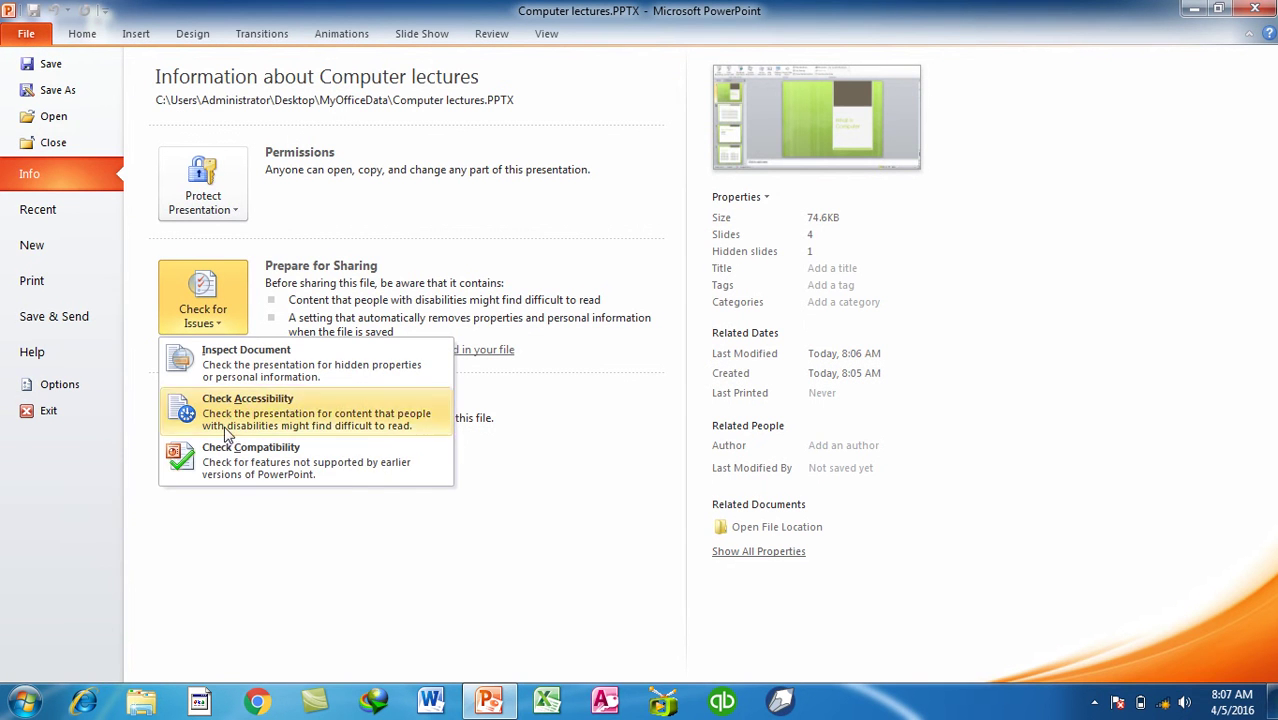
{"action": "left_click", "coordinate": [40, 38]}
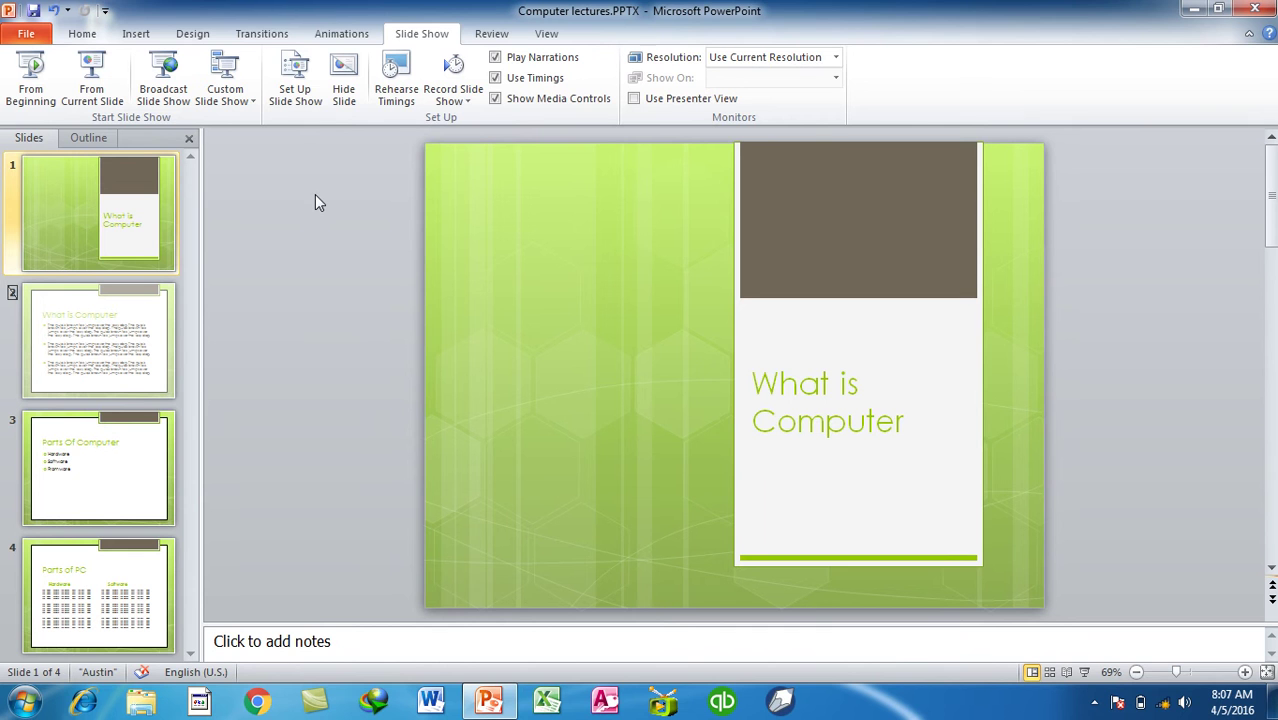
{"action": "left_click", "coordinate": [74, 38]}
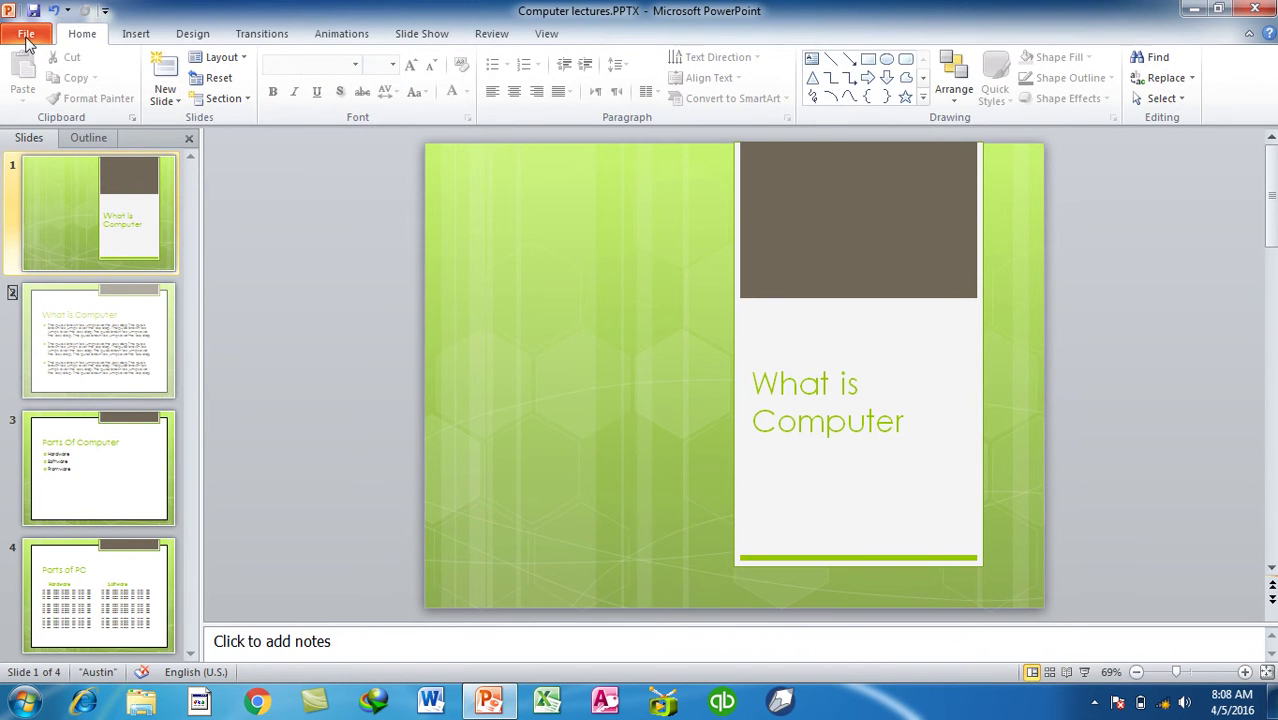
{"action": "left_click", "coordinate": [27, 40]}
{"action": "left_click", "coordinate": [229, 319]}
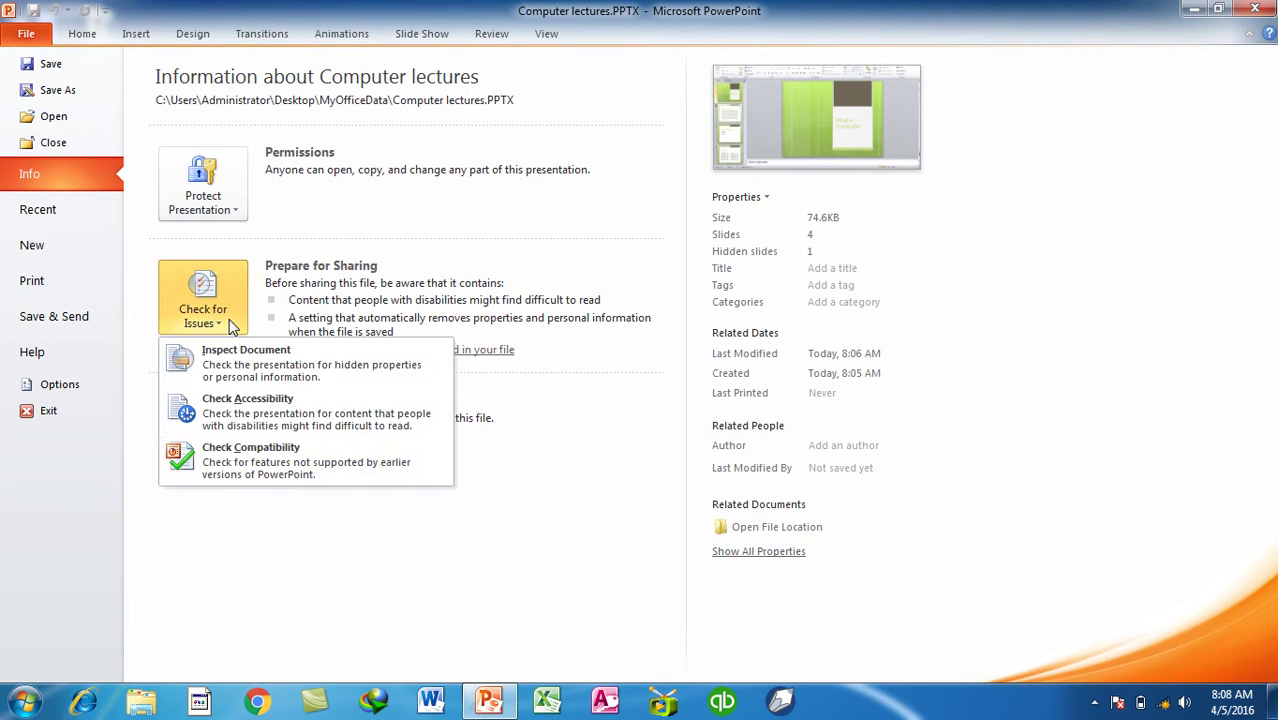
{"action": "left_click", "coordinate": [285, 455]}
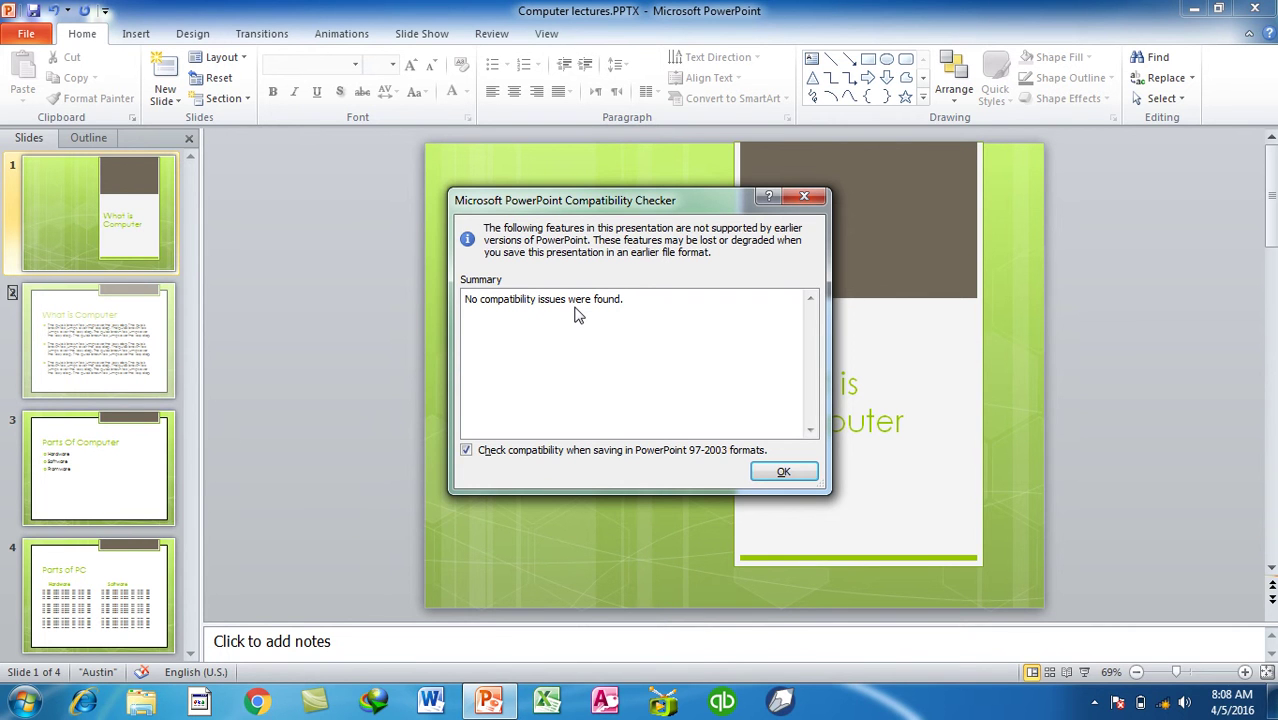
{"action": "key", "text": "Return"}
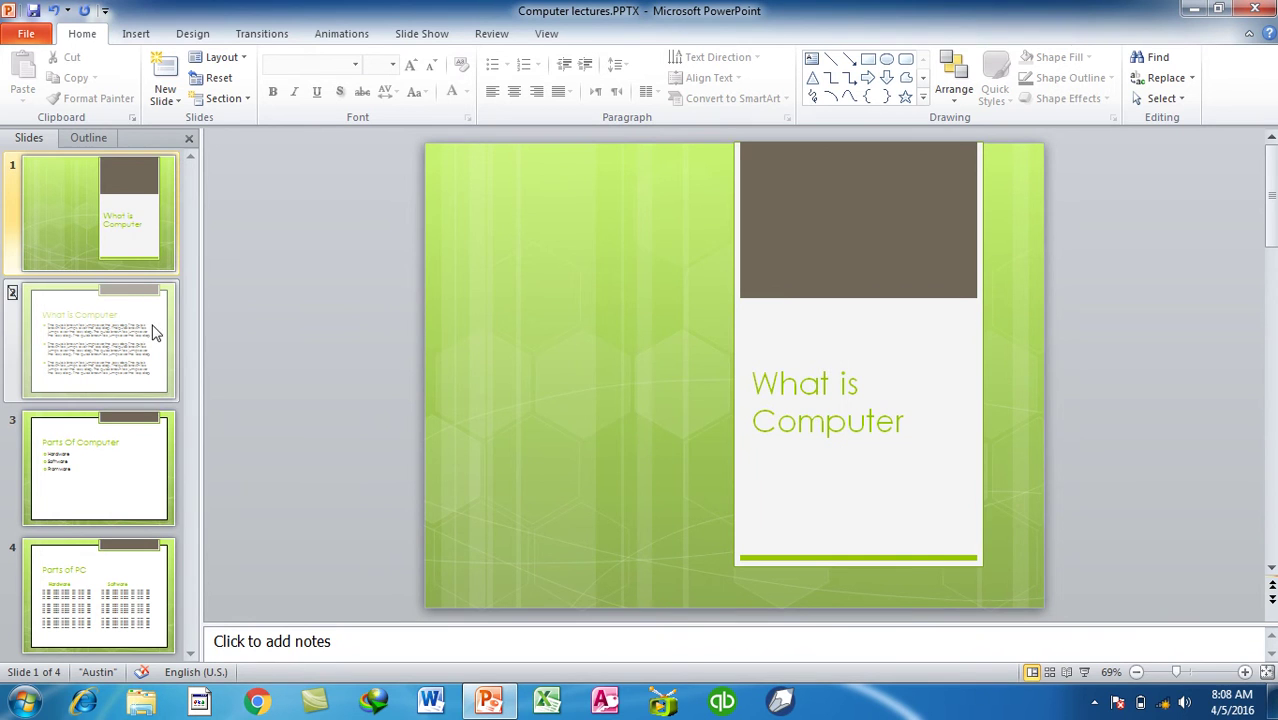
Step: Apply the Shred transition to slide 2, What is Computer
{"action": "left_click", "coordinate": [155, 335]}
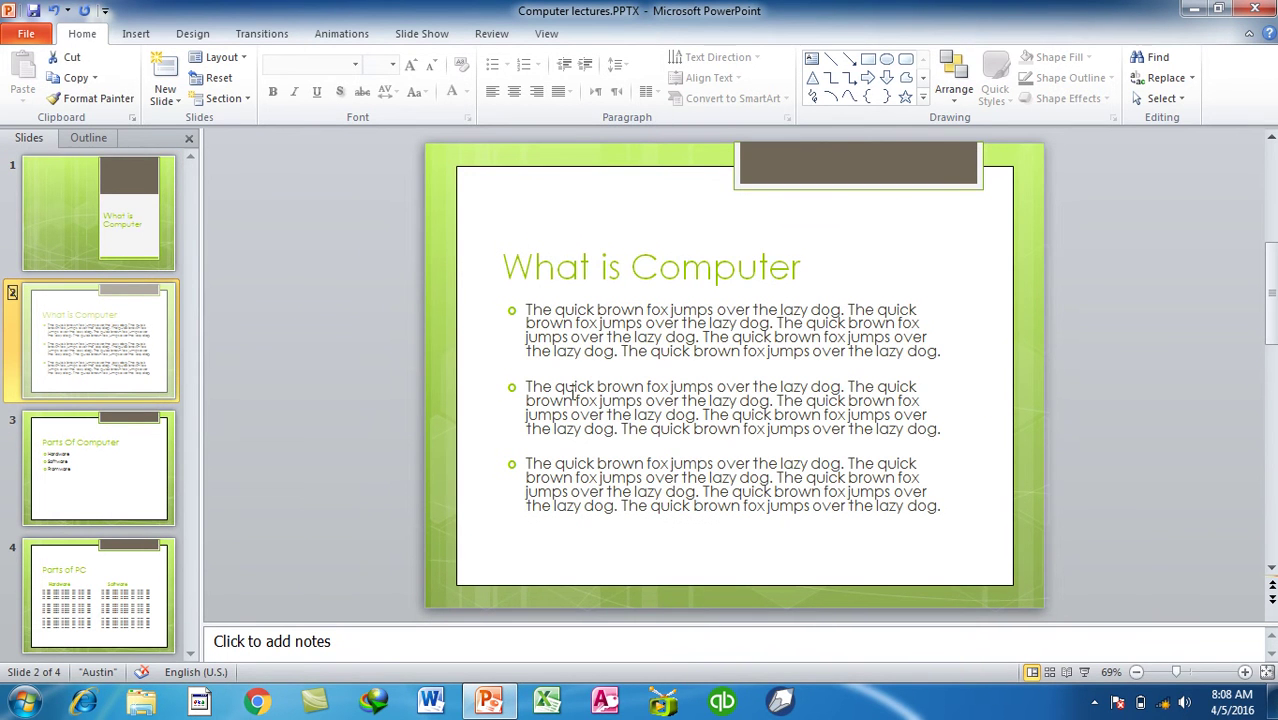
{"action": "left_click", "coordinate": [22, 33]}
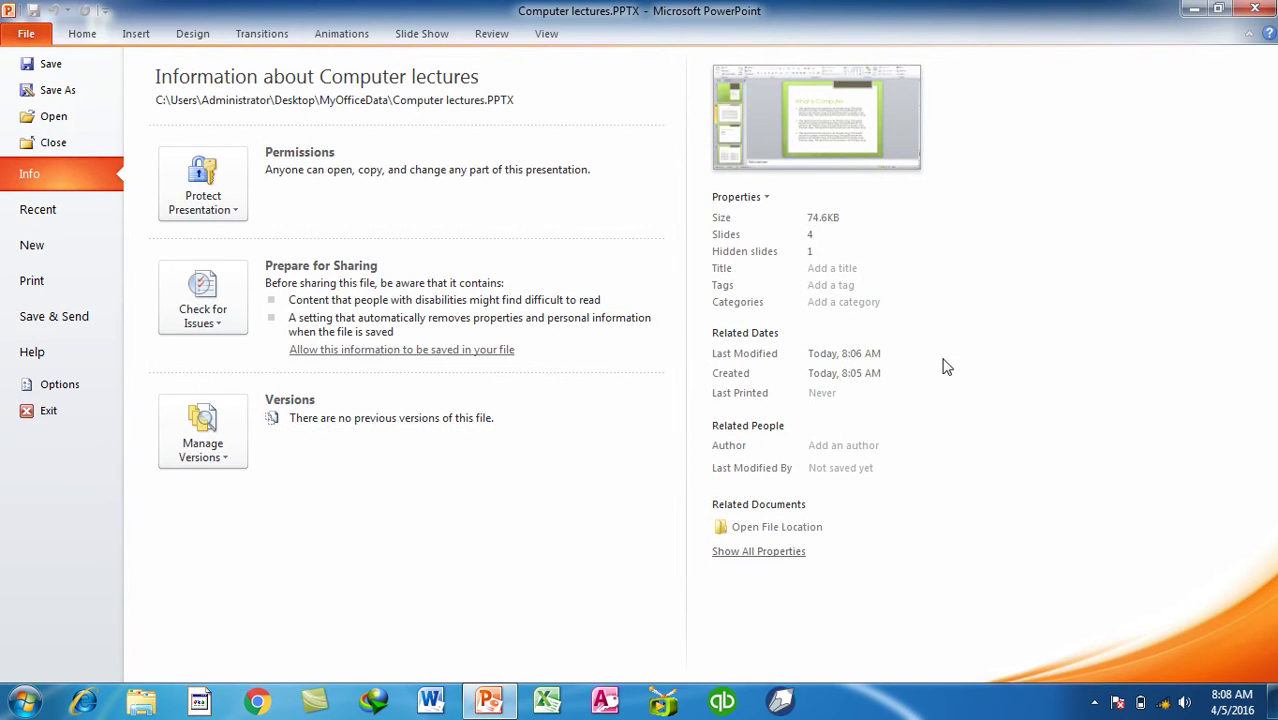
{"action": "left_click", "coordinate": [14, 33]}
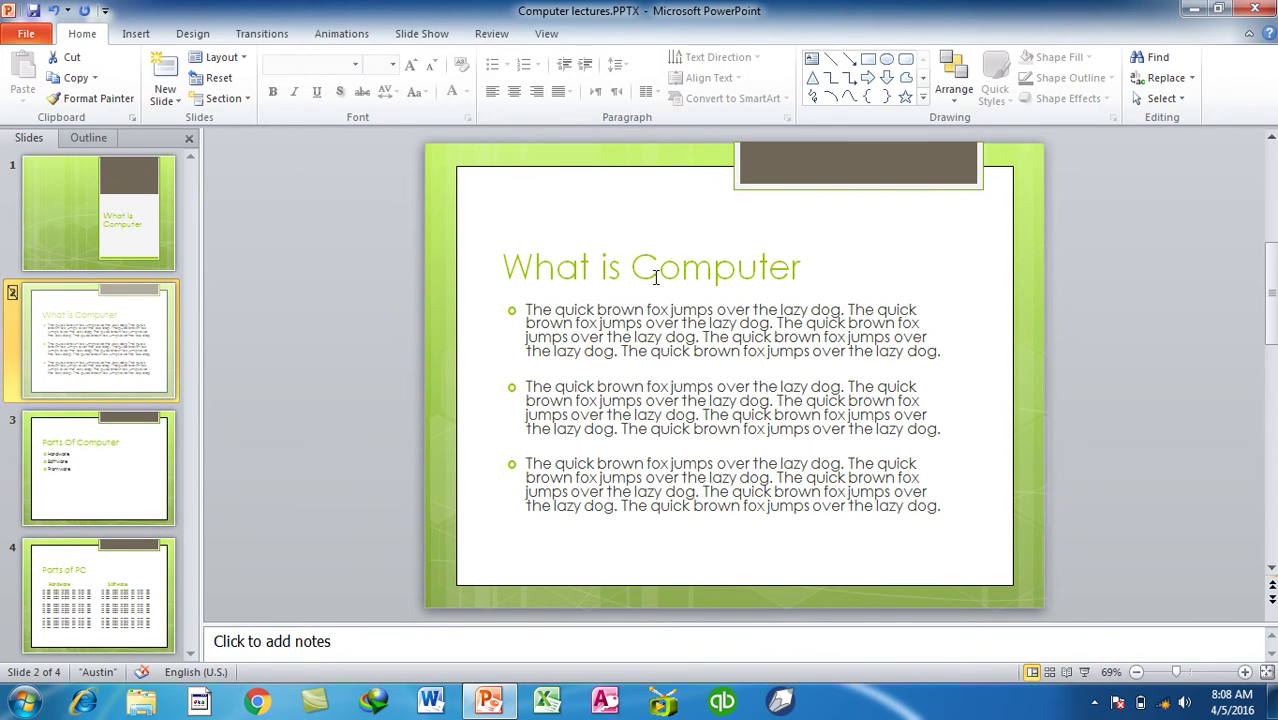
{"action": "left_click", "coordinate": [392, 35]}
{"action": "left_click", "coordinate": [362, 33]}
{"action": "left_click", "coordinate": [285, 34]}
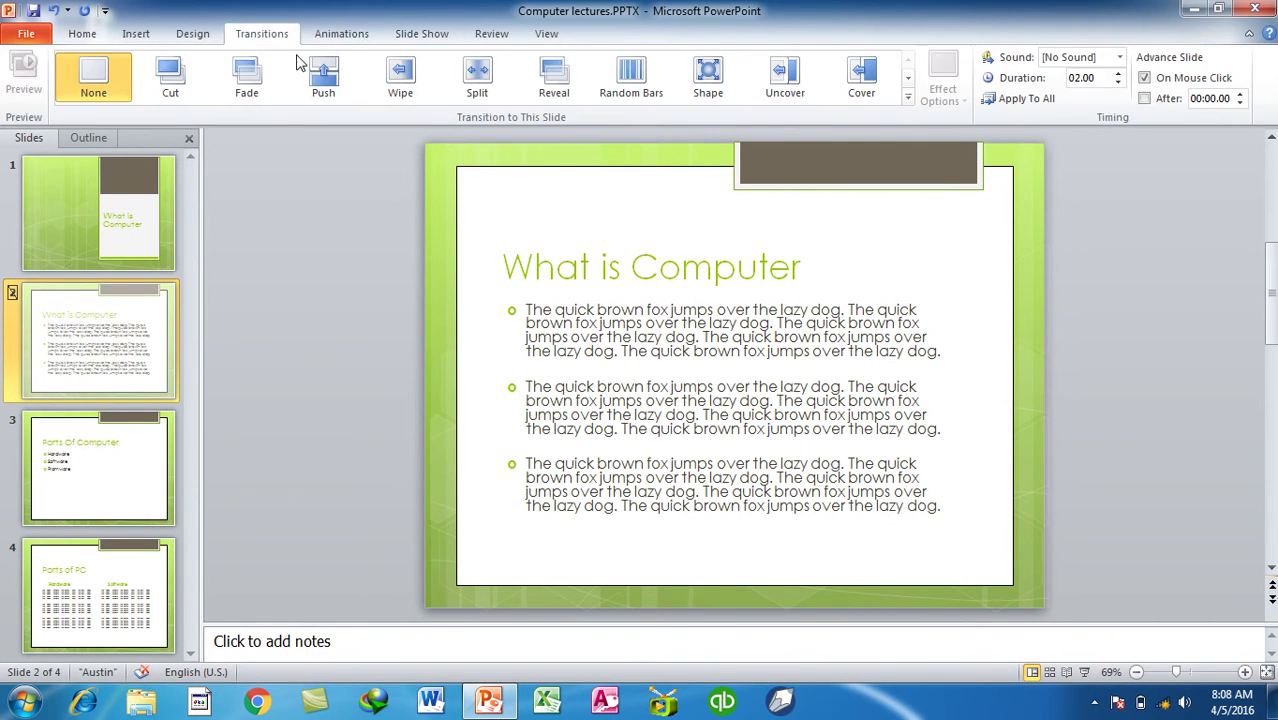
{"action": "left_click", "coordinate": [908, 98]}
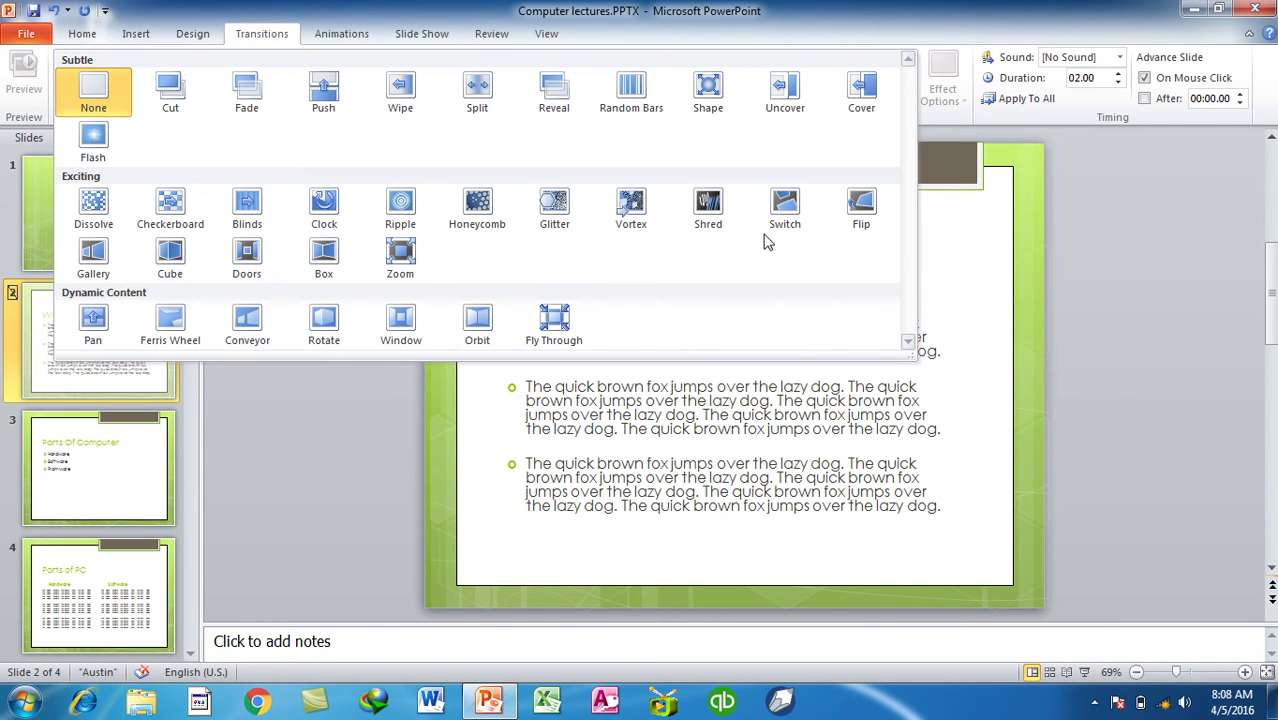
{"action": "left_click", "coordinate": [722, 222]}
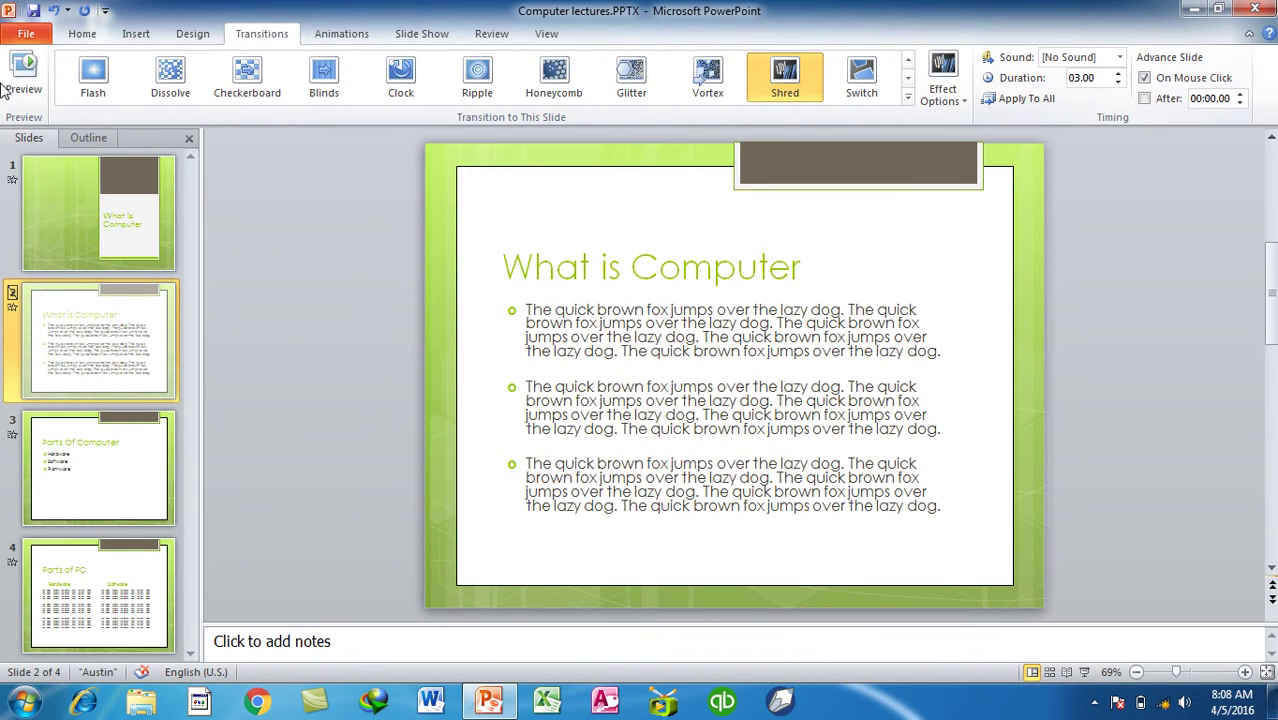
Step: Run Check Compatibility and dismiss its warning that the transition won't show in earlier versions
{"action": "left_click", "coordinate": [26, 33]}
{"action": "left_click", "coordinate": [203, 300]}
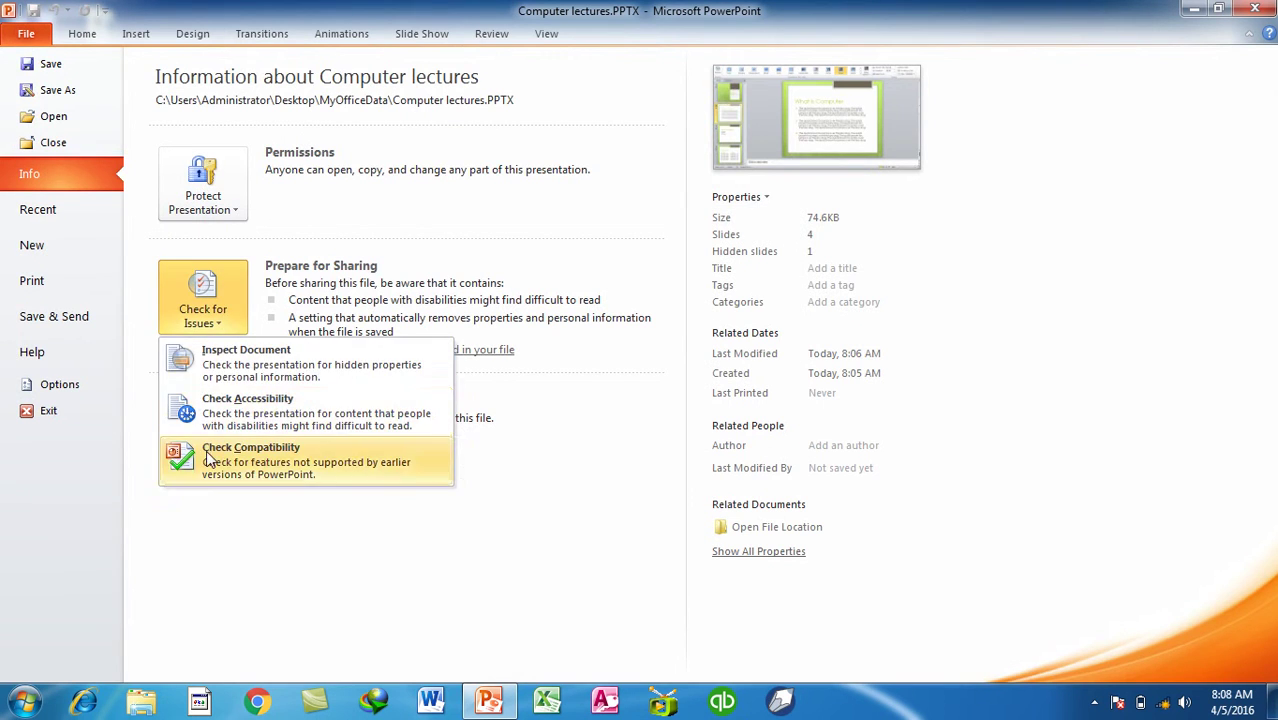
{"action": "left_click", "coordinate": [207, 458]}
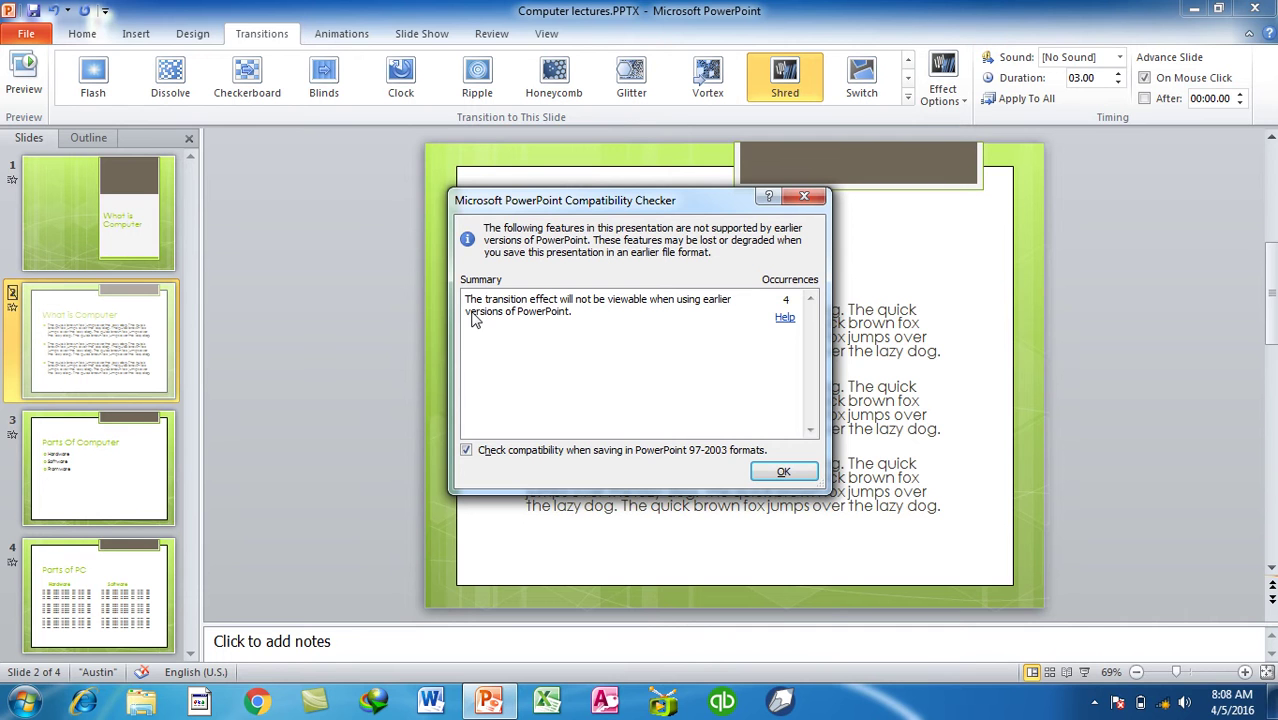
{"action": "key", "text": "Return"}
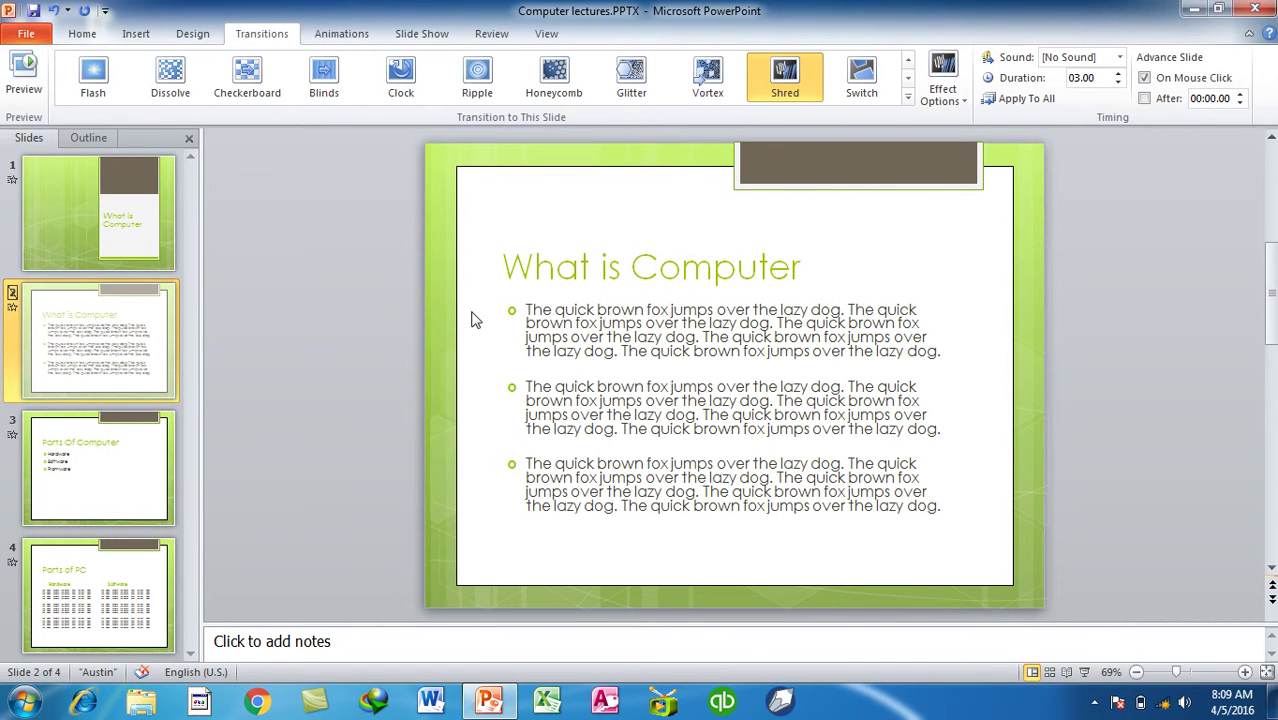
Step: Switch slide 2's transition to Push and give slide 1 the Push transition too
{"action": "left_click", "coordinate": [907, 97]}
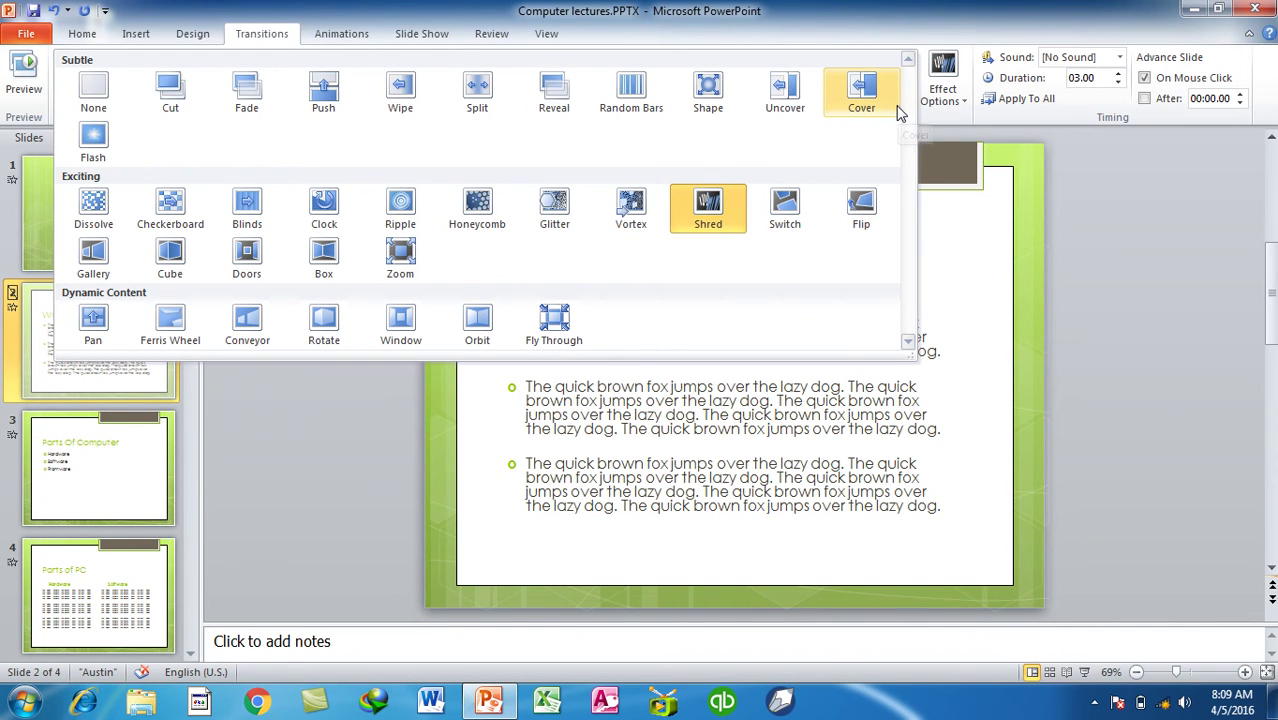
{"action": "left_click", "coordinate": [310, 88]}
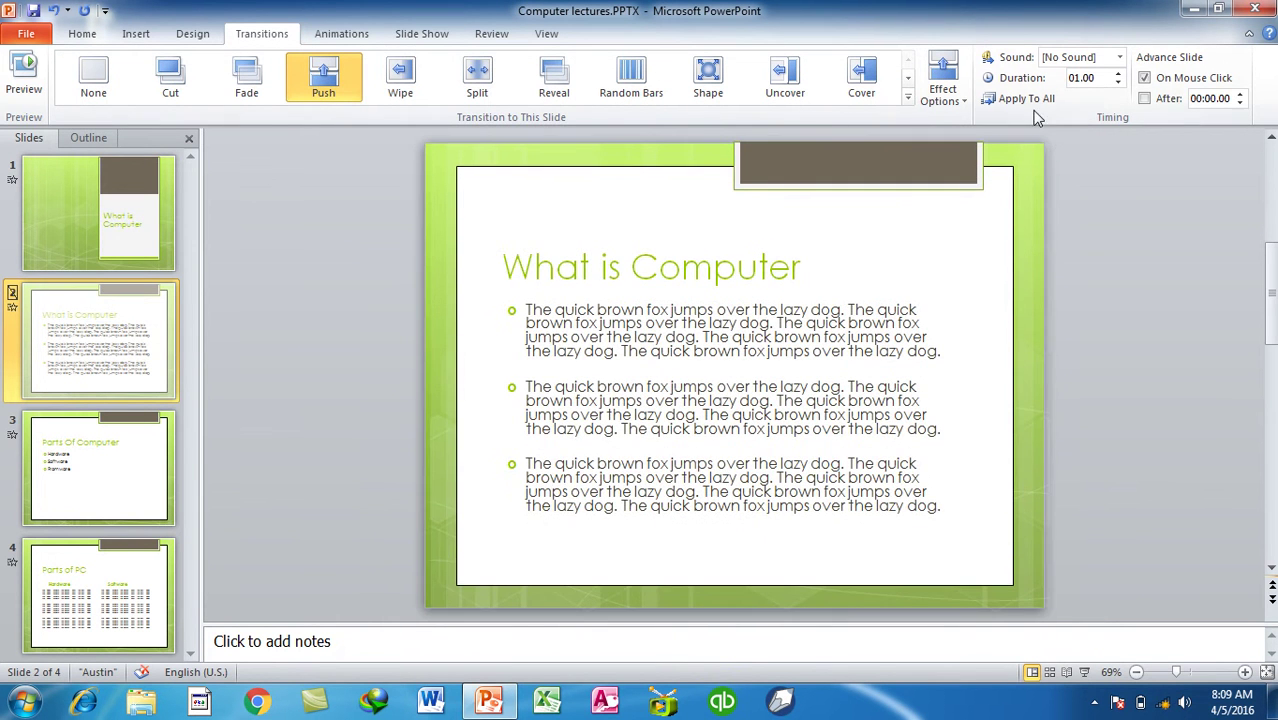
{"action": "left_click", "coordinate": [6, 35]}
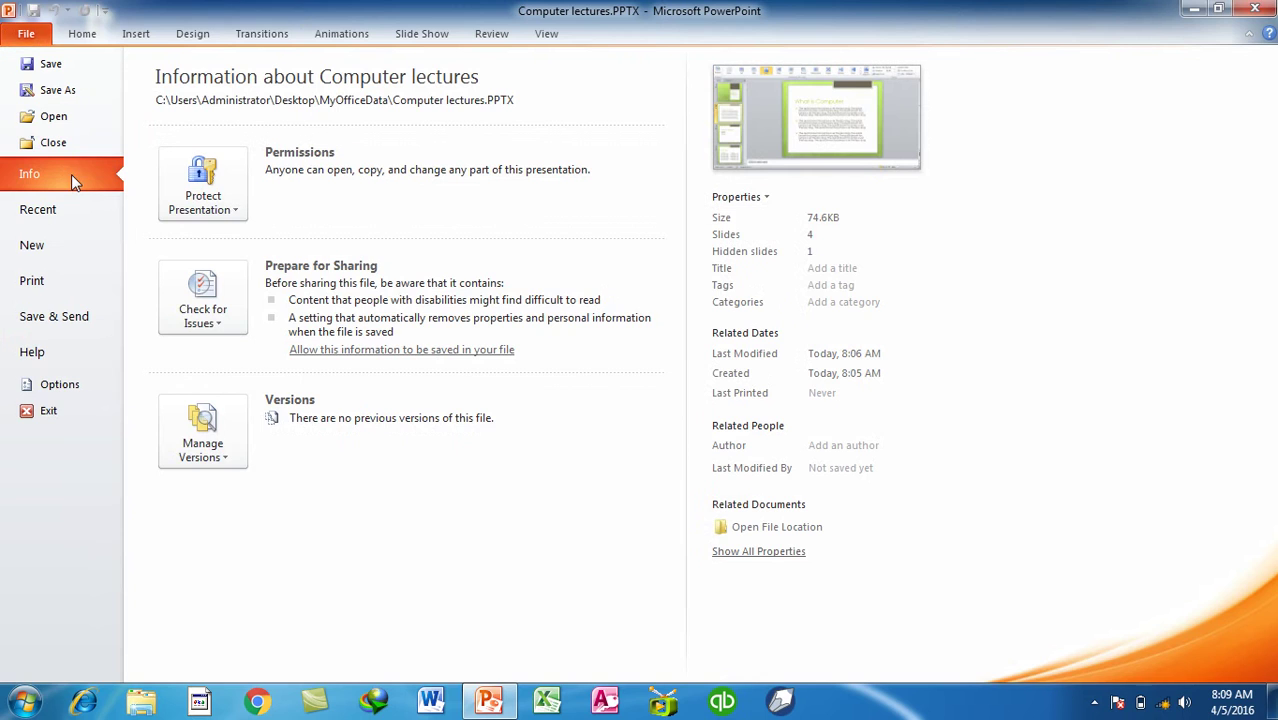
{"action": "left_click", "coordinate": [26, 34]}
{"action": "left_click", "coordinate": [77, 190]}
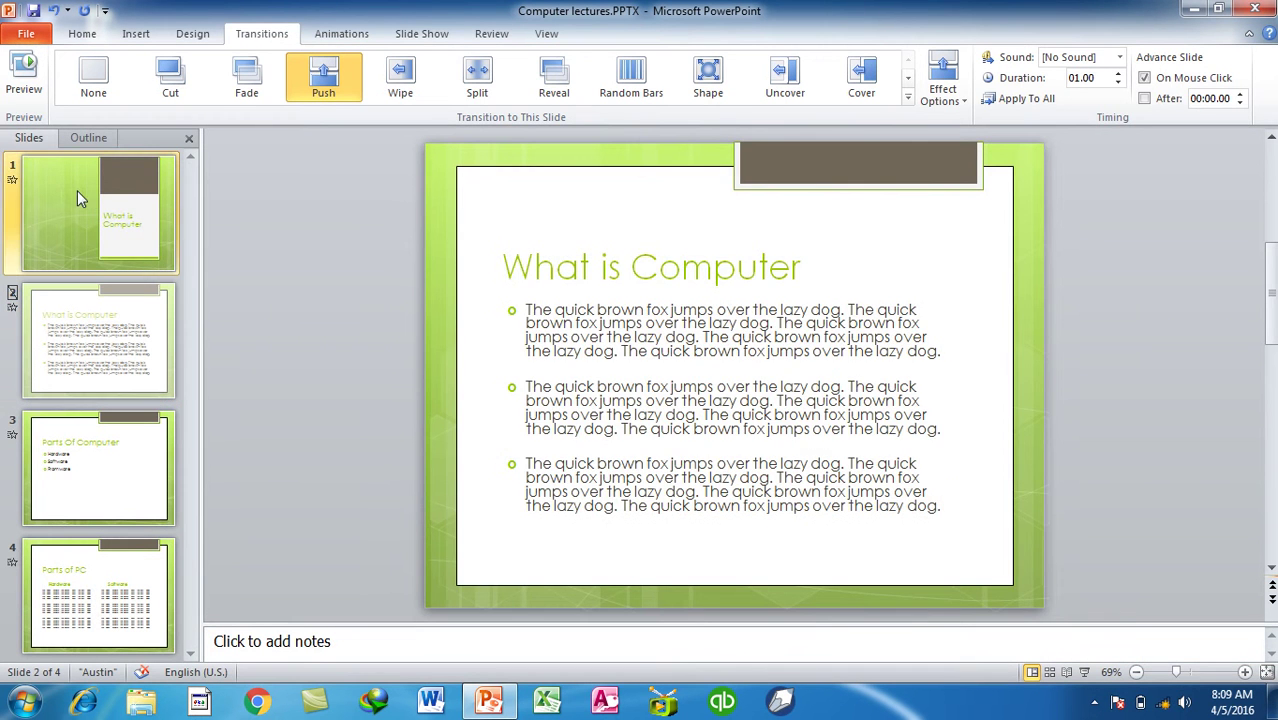
{"action": "left_click", "coordinate": [323, 80]}
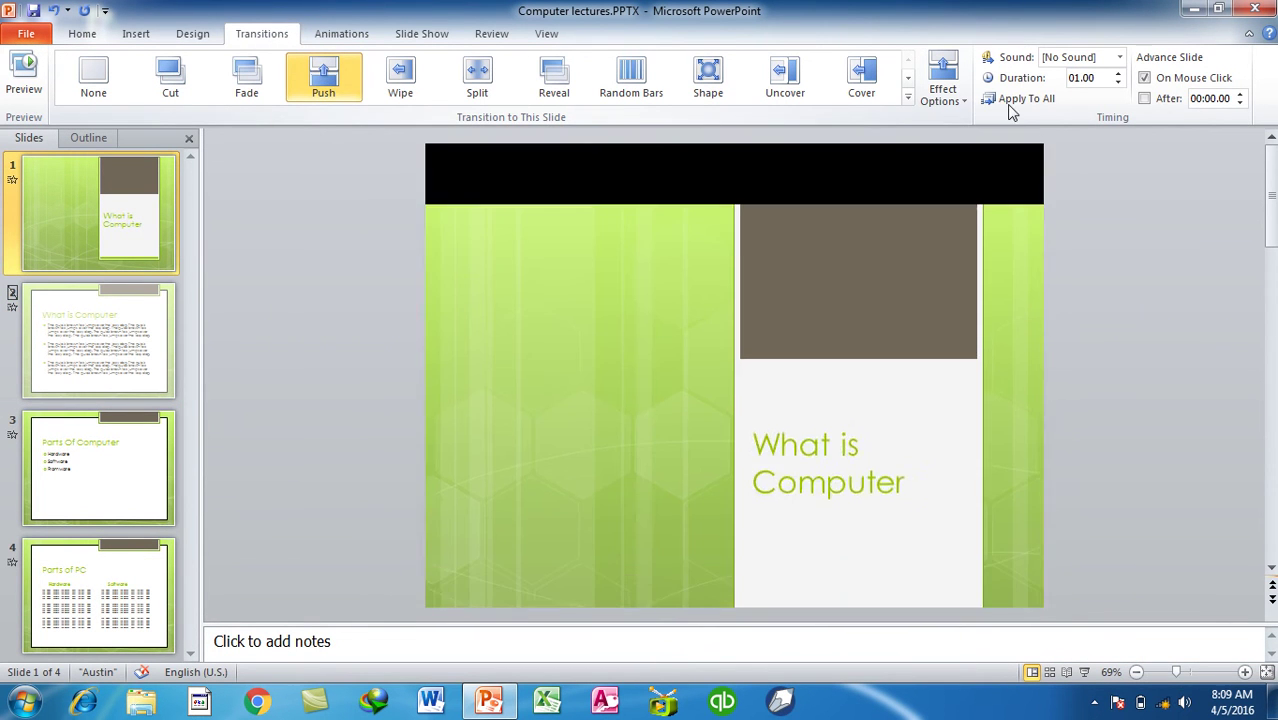
Step: Rerun Check Compatibility, which now reports no issues
{"action": "left_click", "coordinate": [26, 34]}
{"action": "left_click", "coordinate": [200, 318]}
{"action": "left_click", "coordinate": [245, 450]}
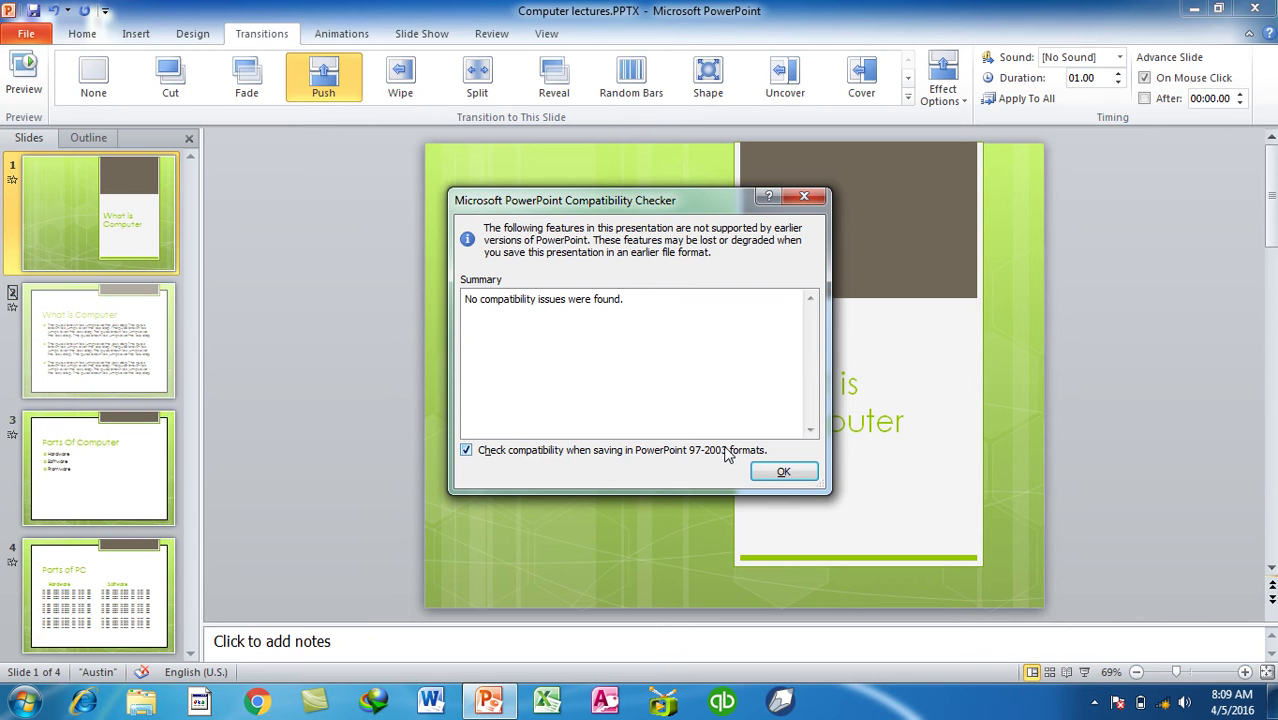
Step: Dismiss the no-issues report and look over the Check for Issues and Manage Versions options
{"action": "left_click", "coordinate": [780, 472]}
{"action": "left_click", "coordinate": [28, 33]}
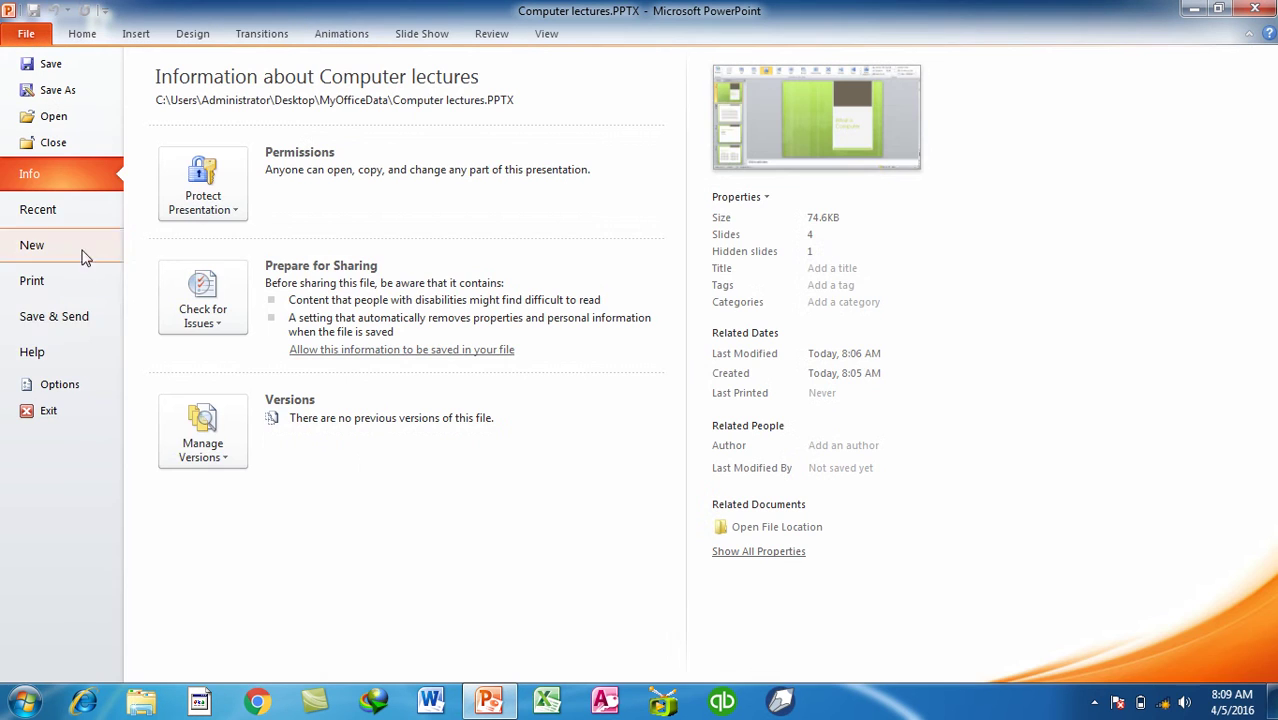
{"action": "left_click", "coordinate": [210, 308]}
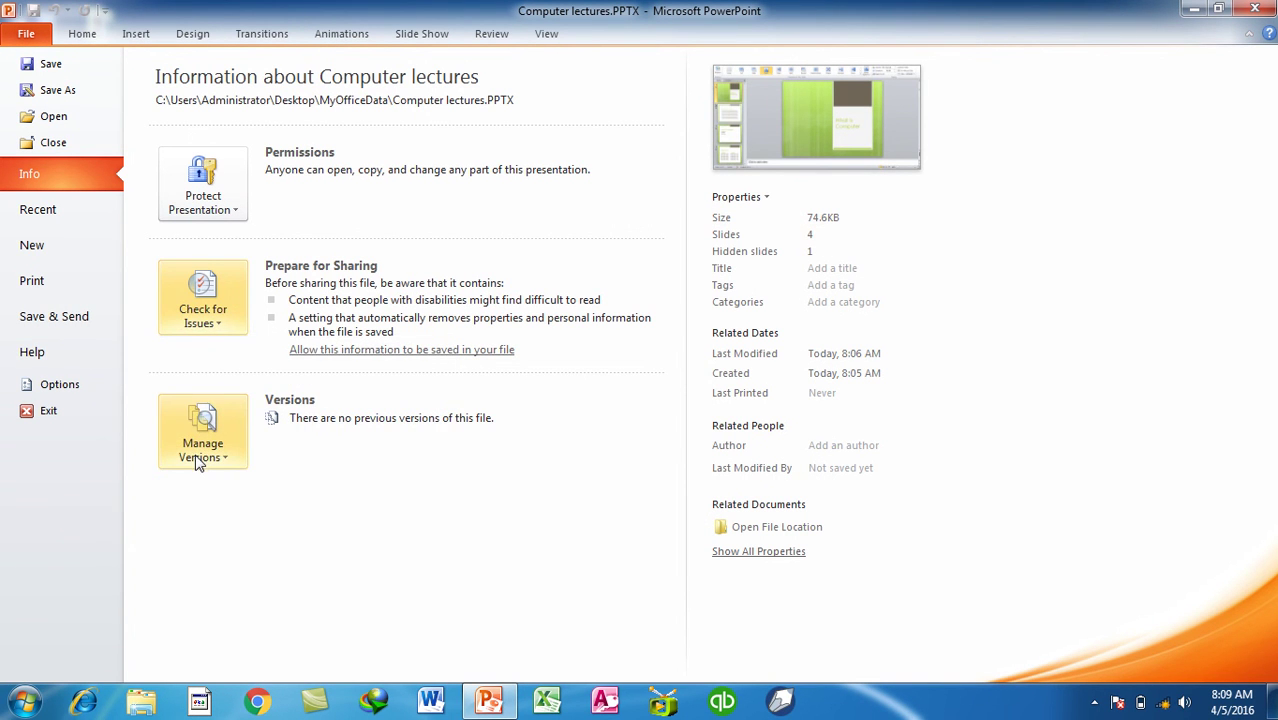
{"action": "left_click", "coordinate": [205, 455]}
{"action": "key", "text": "Escape"}
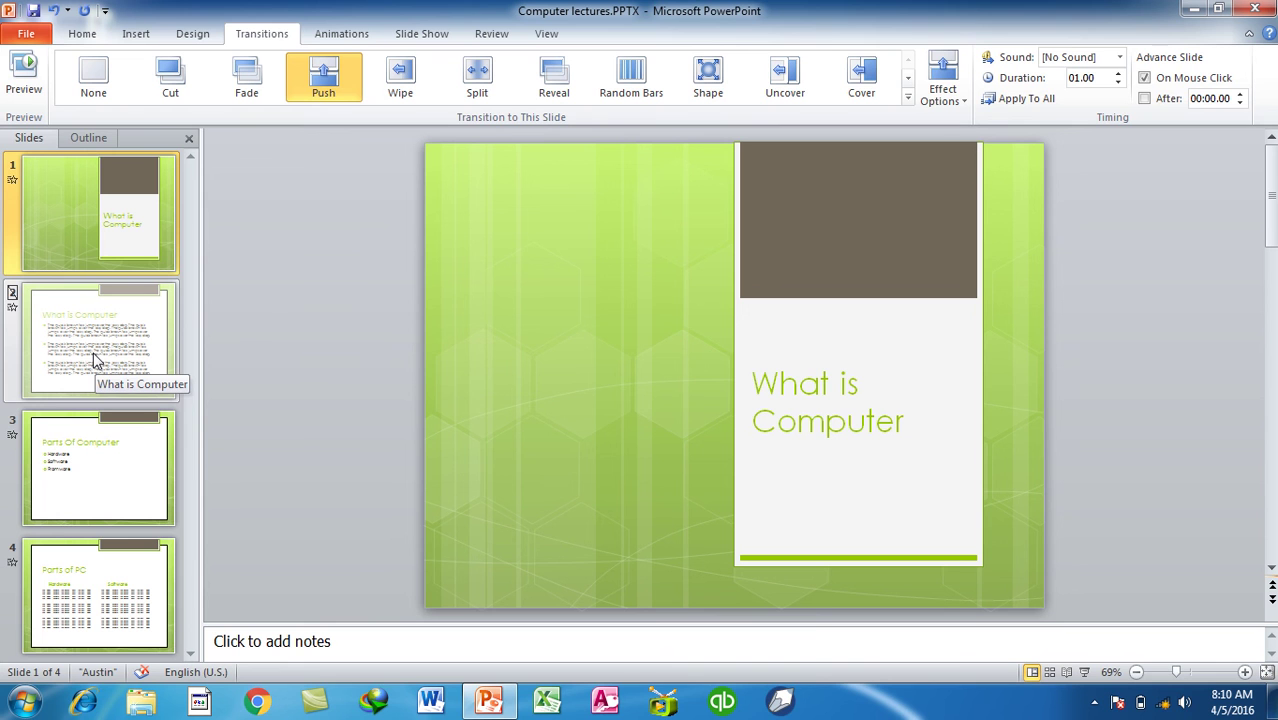
Step: Find no recoverable unsaved presentations, then close Computer lectures.PPTX to bring up the save prompt
{"action": "left_click", "coordinate": [26, 33]}
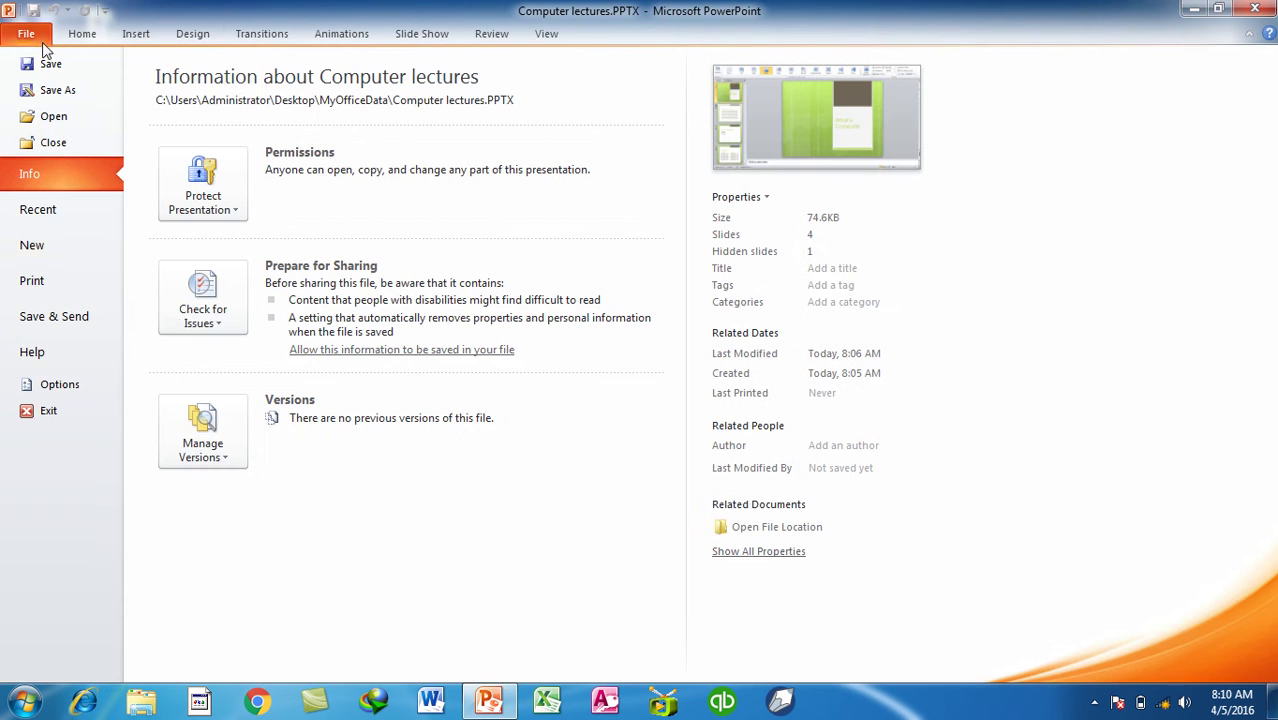
{"action": "left_click", "coordinate": [227, 442]}
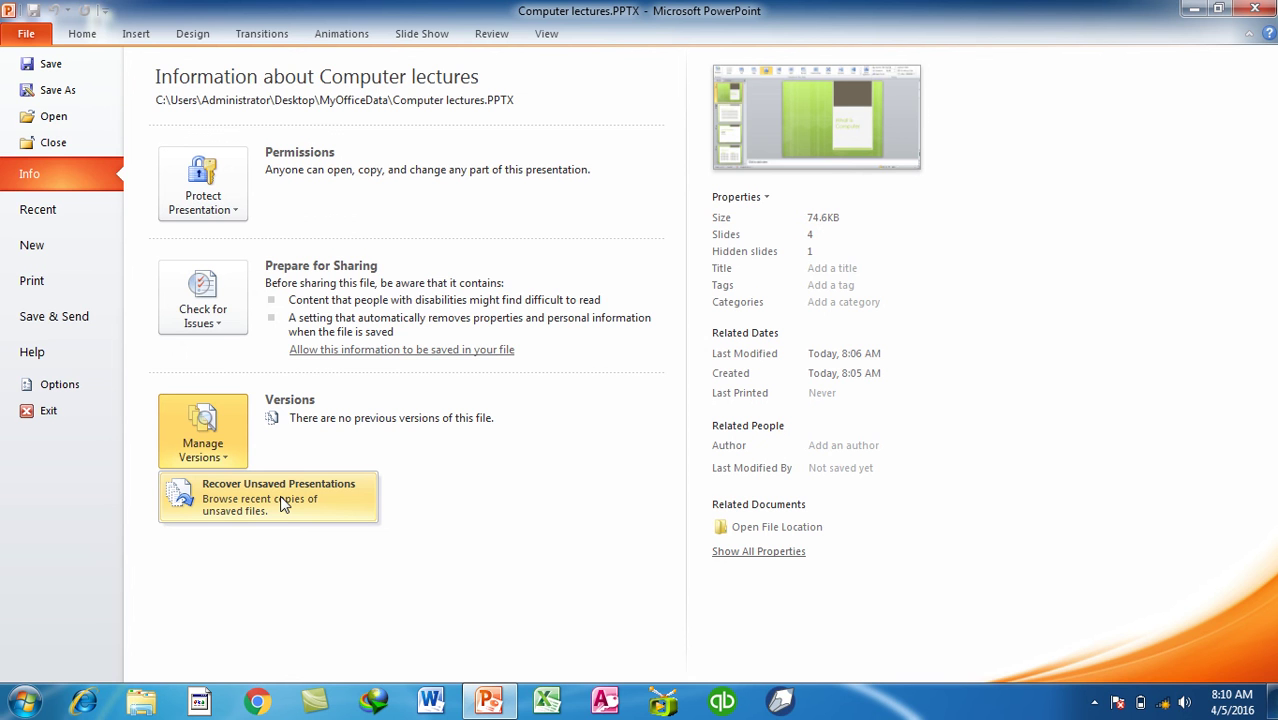
{"action": "left_click", "coordinate": [281, 500]}
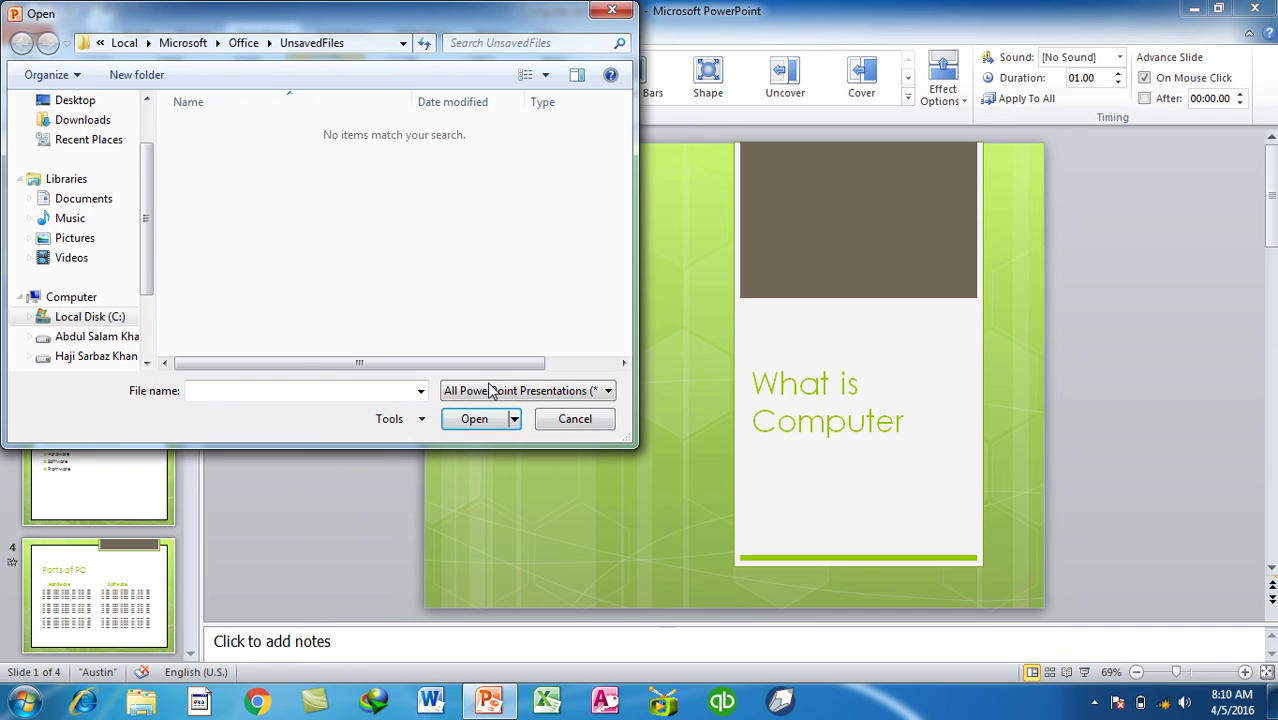
{"action": "left_click", "coordinate": [588, 416]}
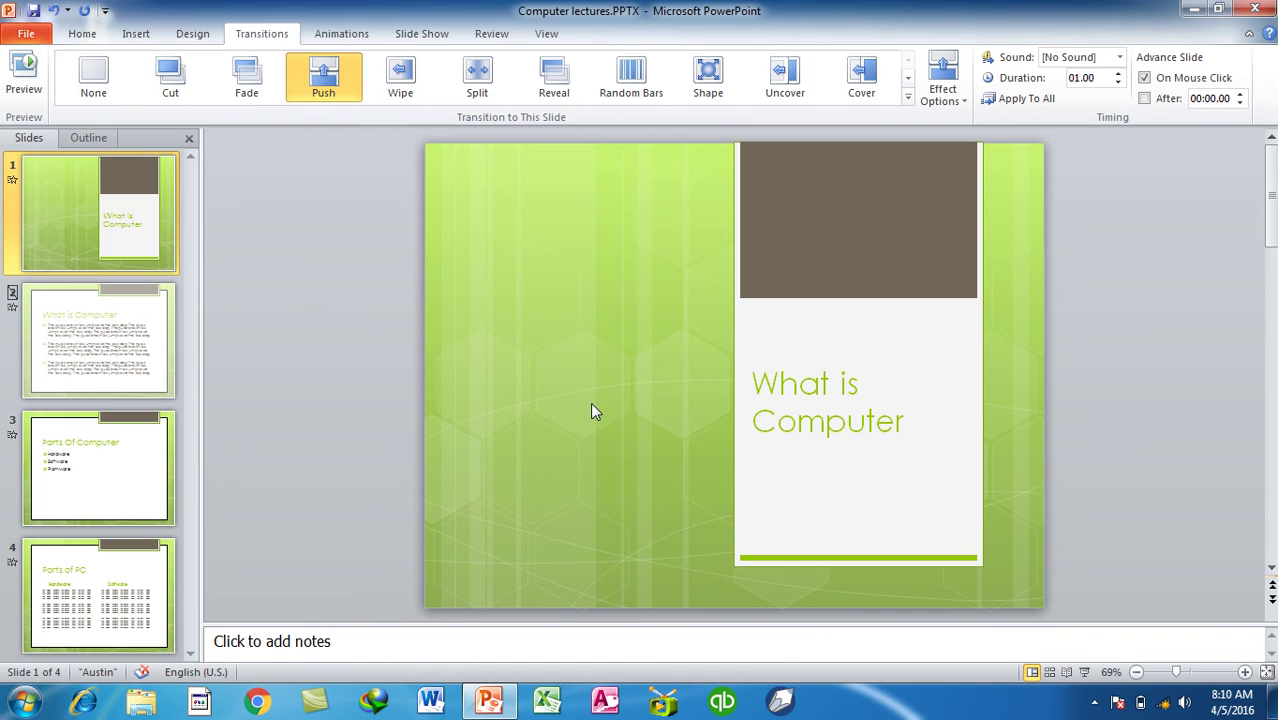
{"action": "left_click", "coordinate": [26, 33]}
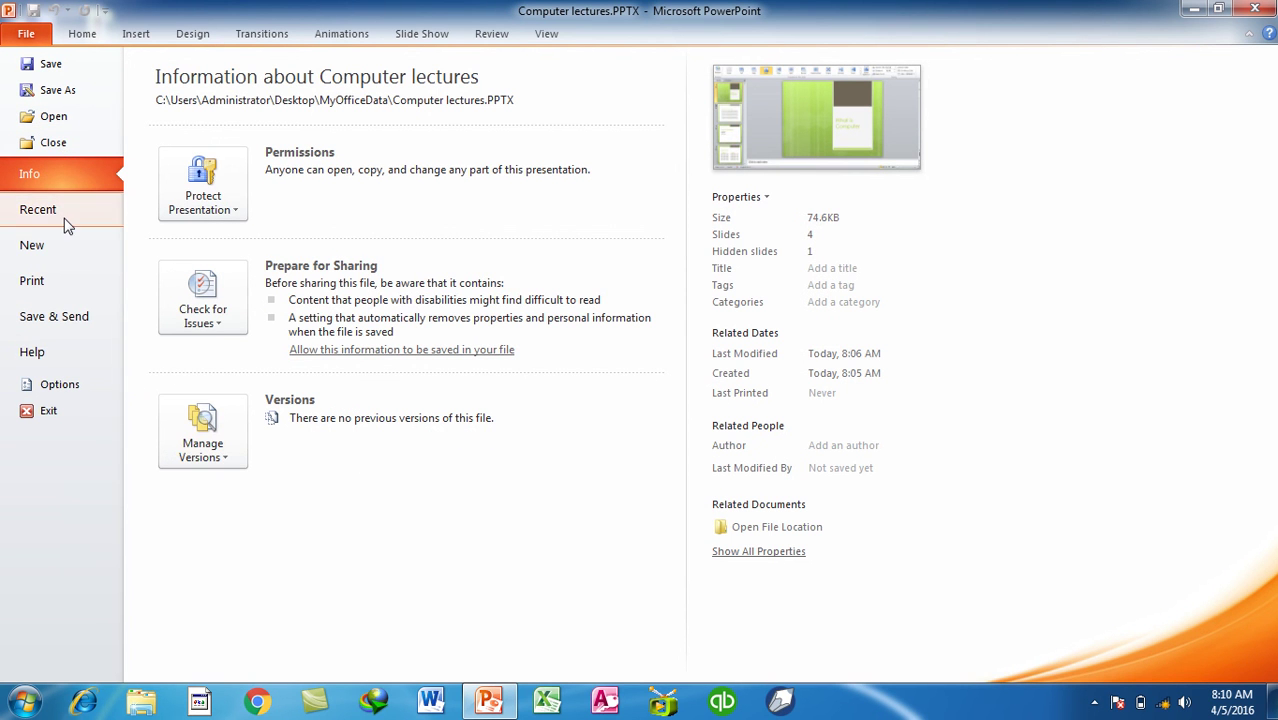
{"action": "left_click", "coordinate": [1270, 9]}
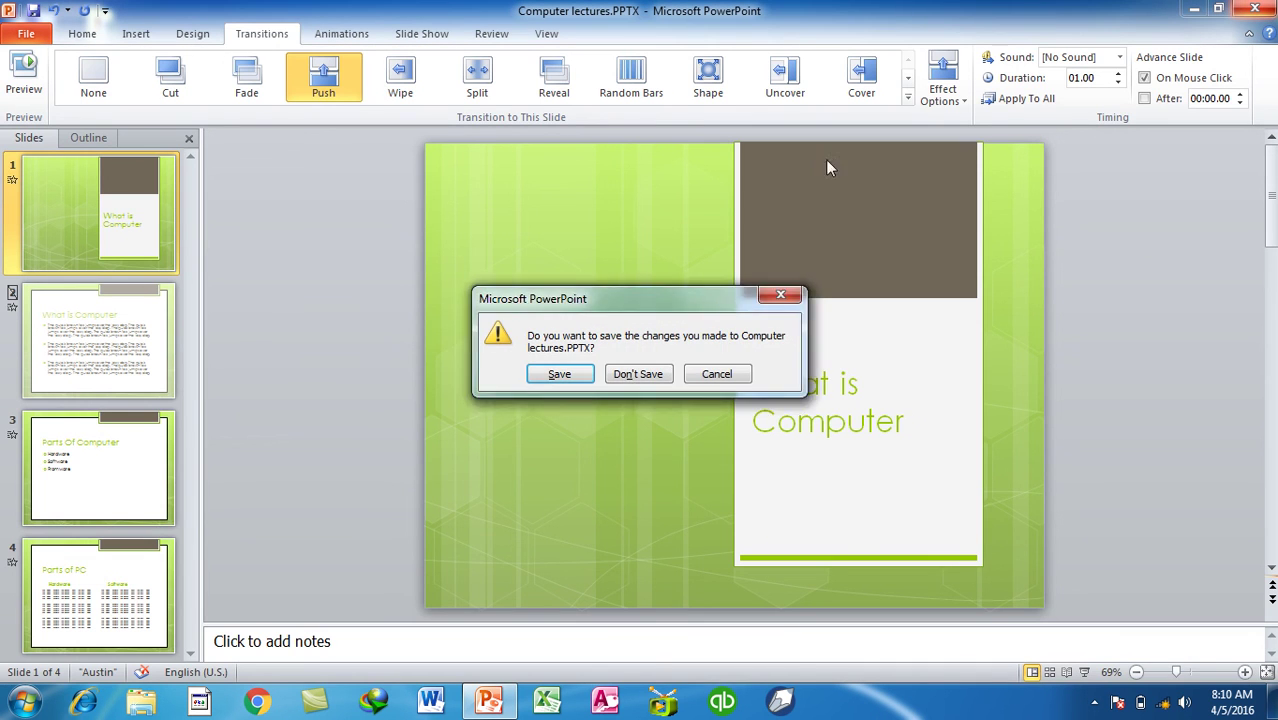